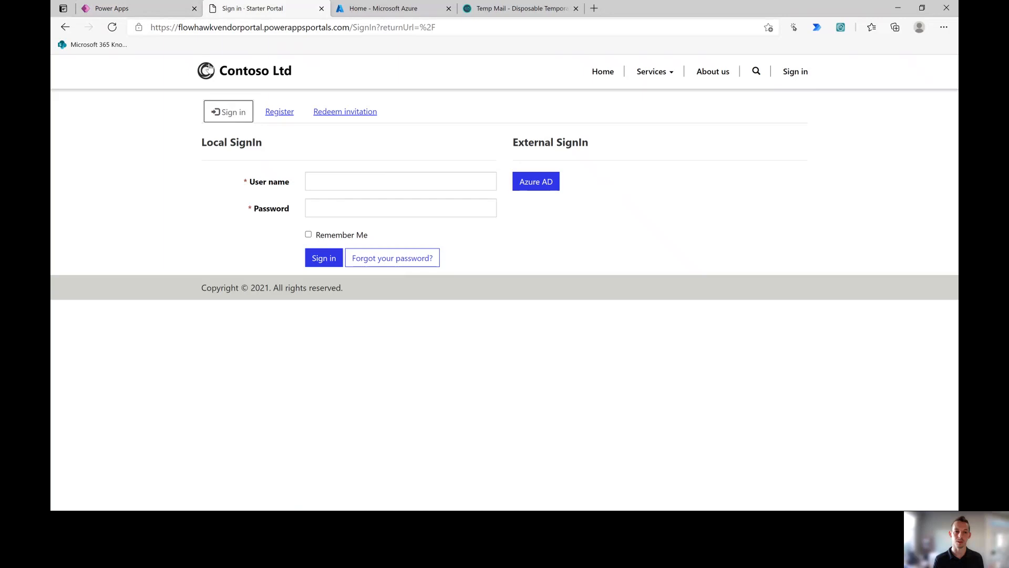
Step: Leave the portal sign-in page for the Power Apps Apps list showing FlowHawk Vendor Portal
click(65, 27)
click(97, 9)
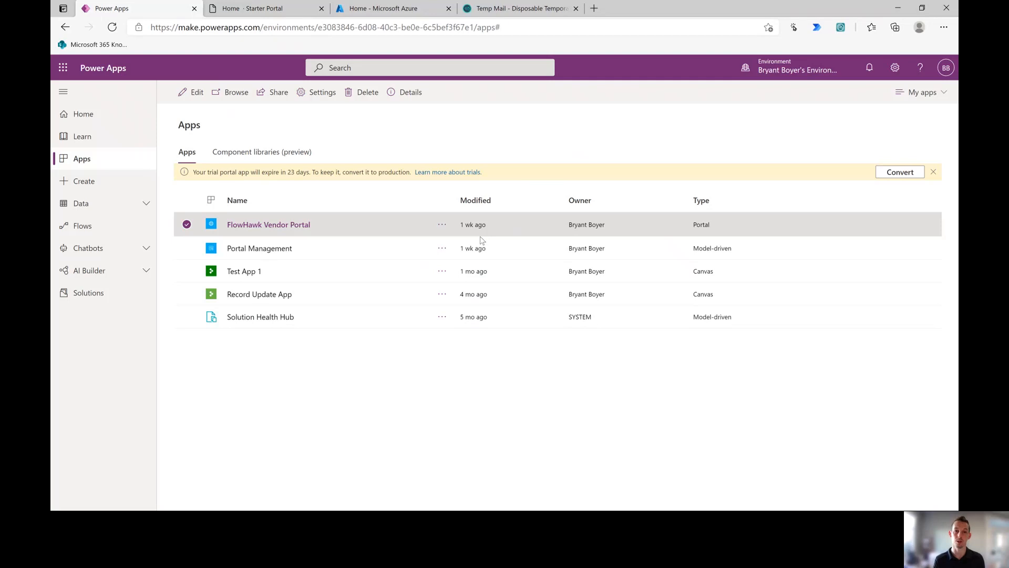
Step: Bring up the Microsoft Azure home page with its recent resources, including the B2C tenants
click(378, 9)
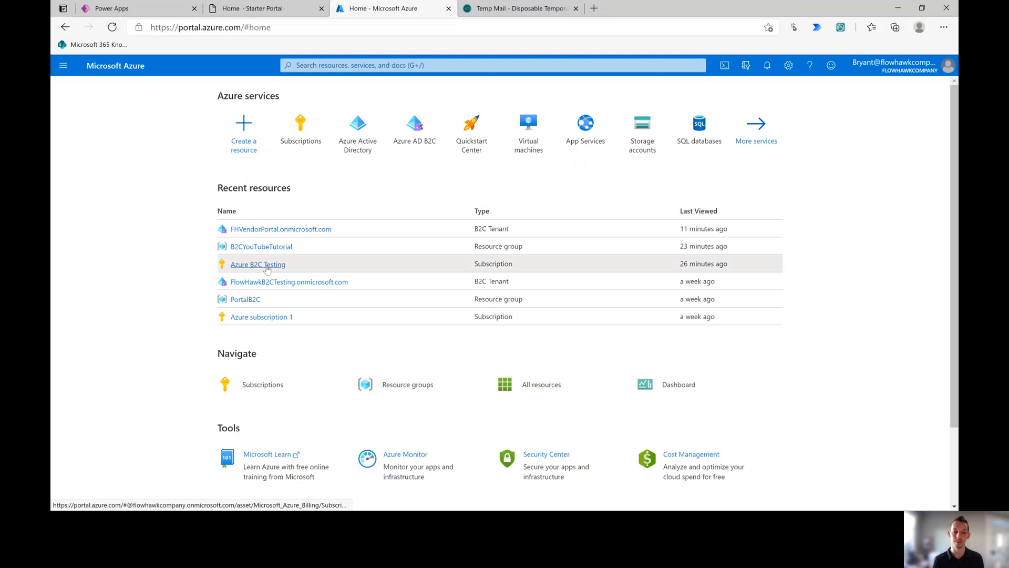
Step: Open the Azure B2C Testing subscription and list its resource groups, B2CYouTubeTutorial and PortalB2C
click(236, 269)
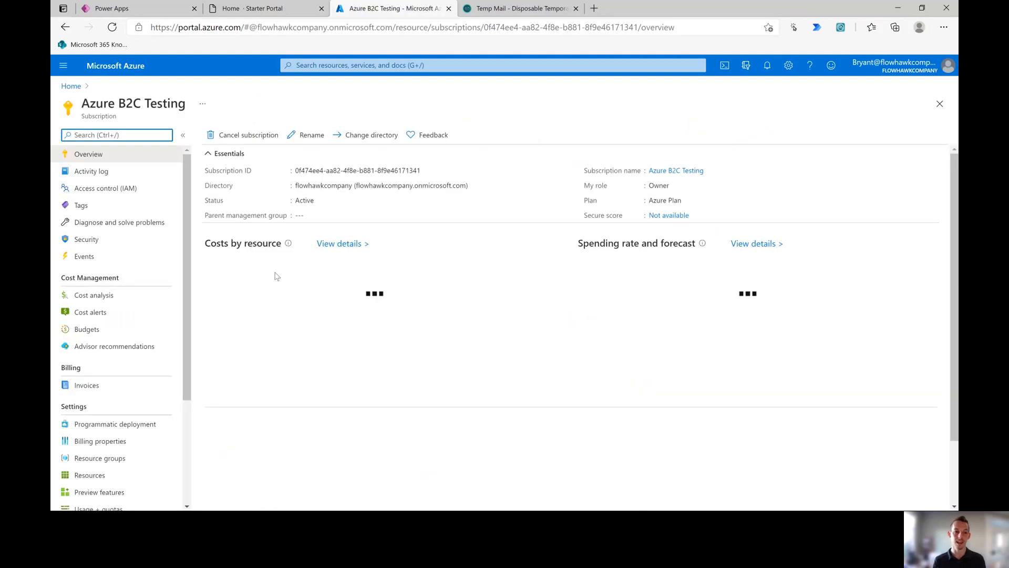
scroll(188, 266, down, 3)
scroll(188, 267, down, 1)
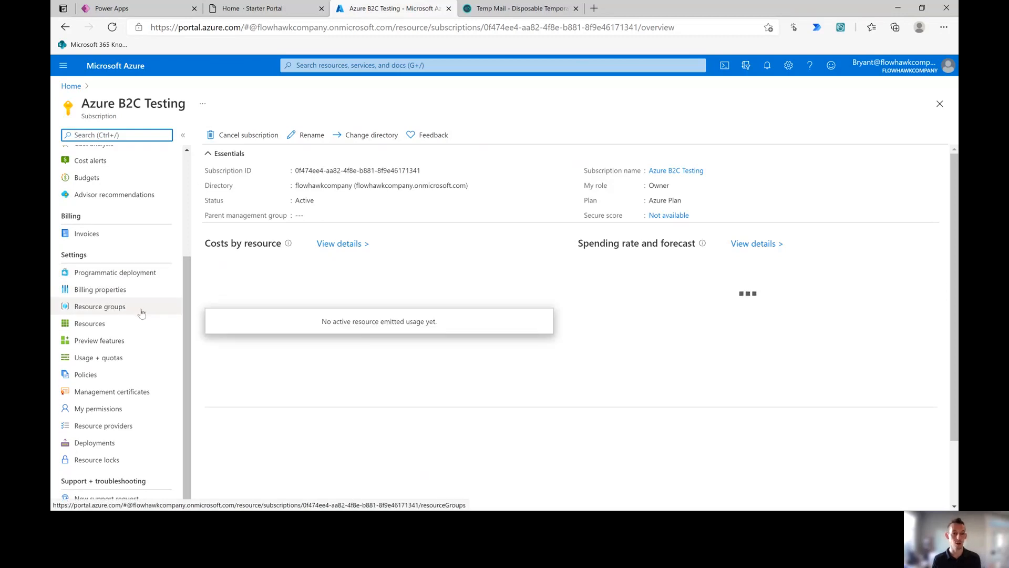
click(106, 428)
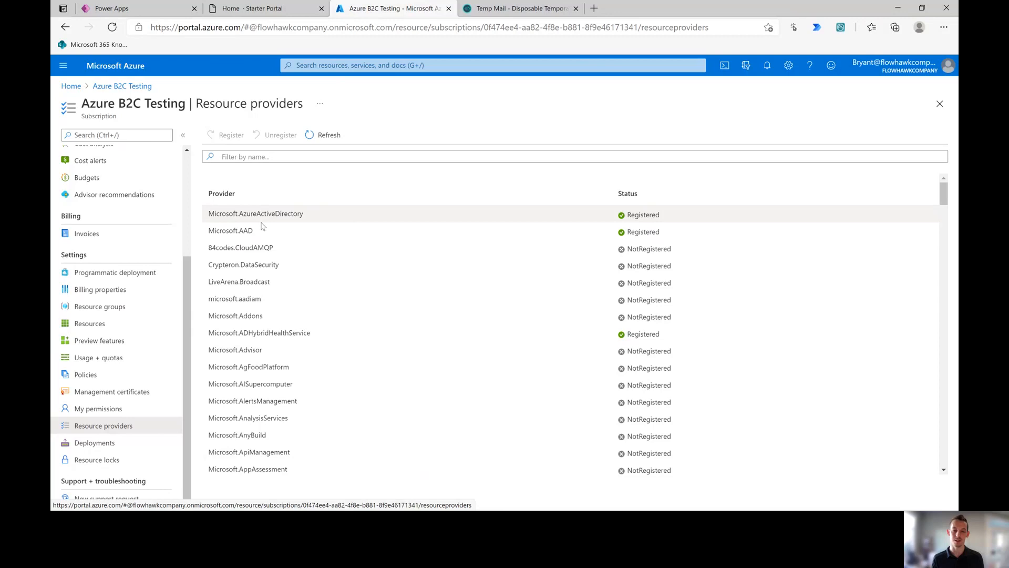
click(93, 306)
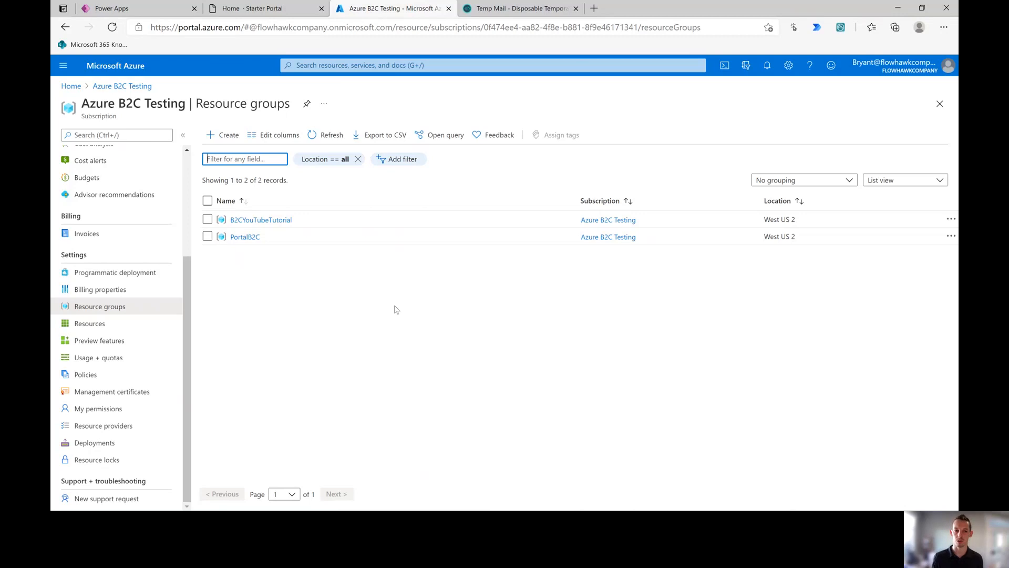
Step: Create resource group DevAzureB2CFHPortal in region (US) East US
click(227, 137)
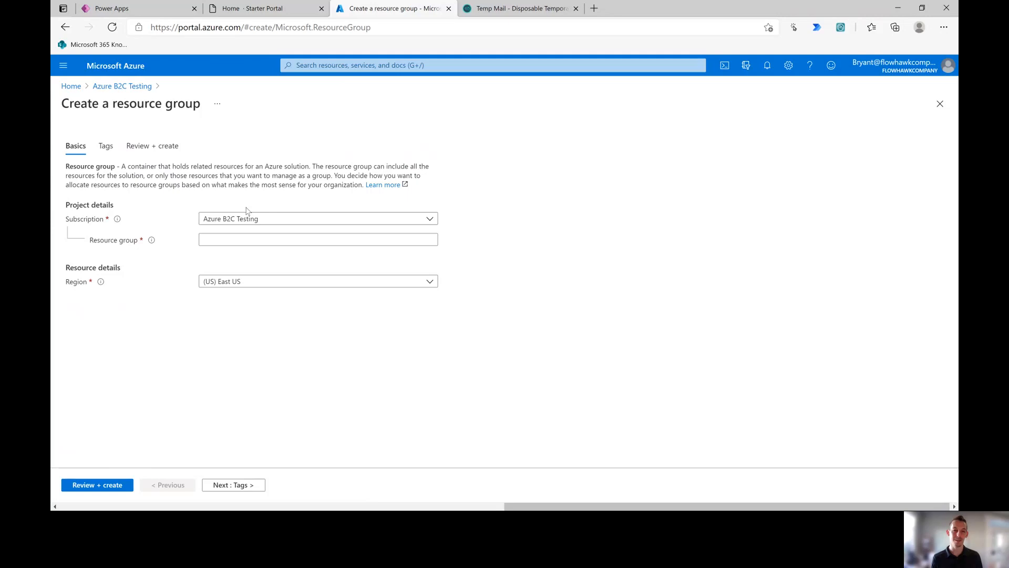
click(249, 241)
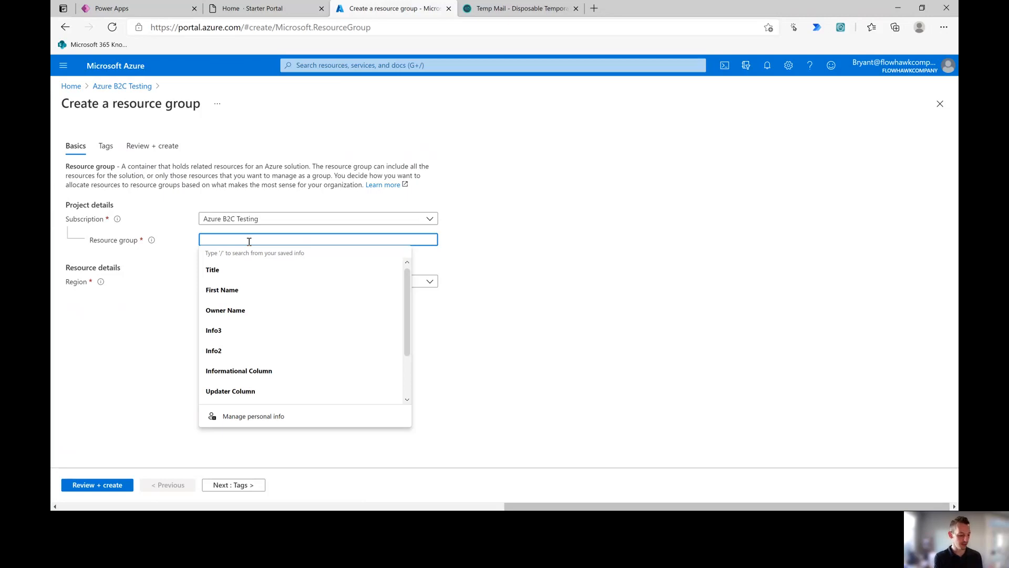
text(DevAzureB2CFHPortal)
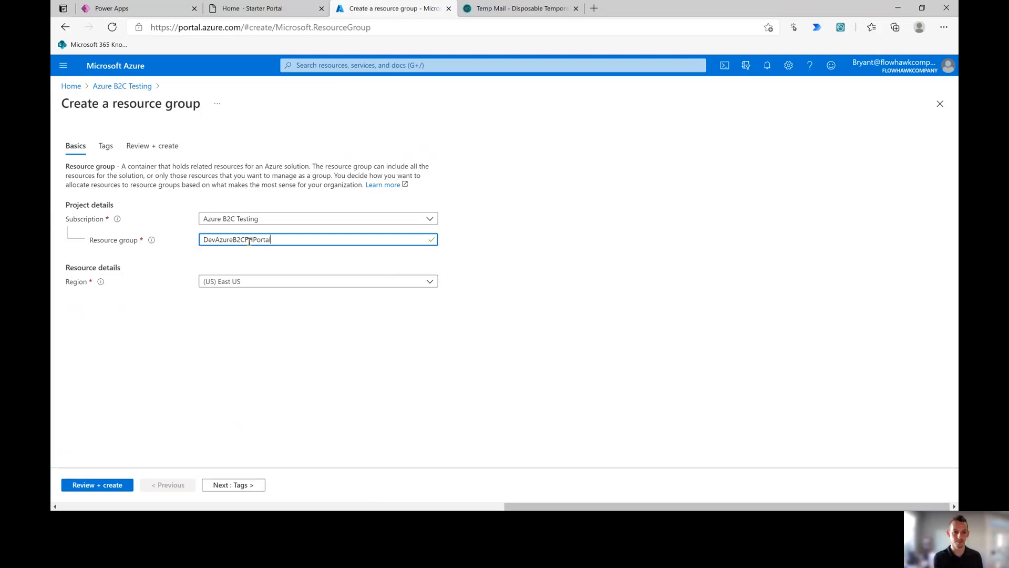
click(241, 286)
click(241, 286)
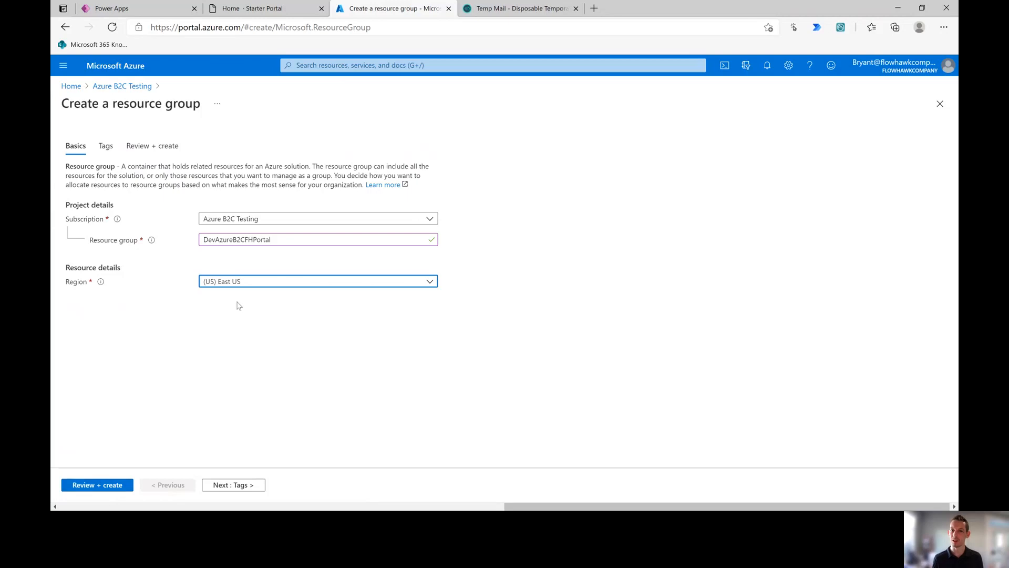
click(108, 485)
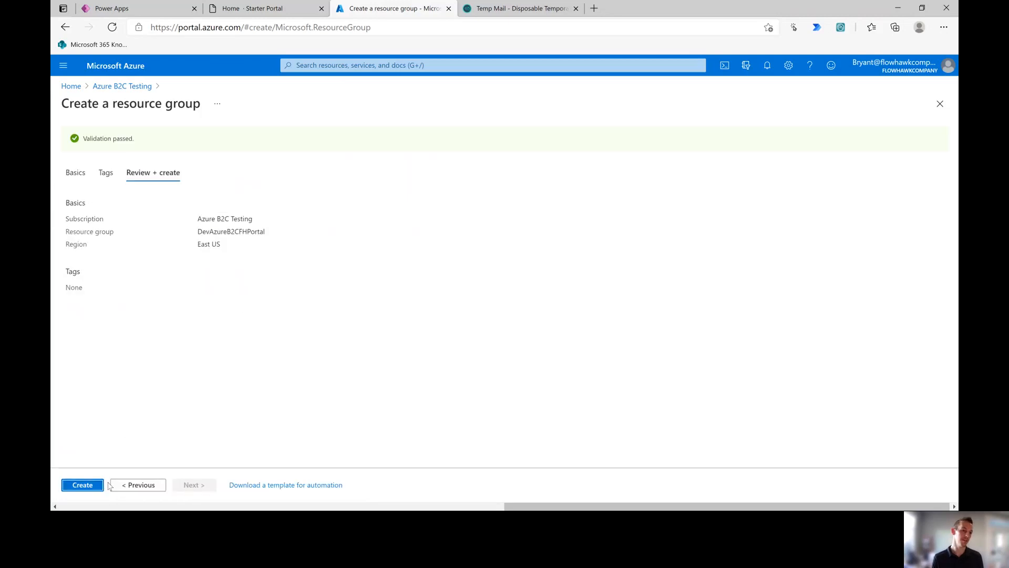
click(85, 489)
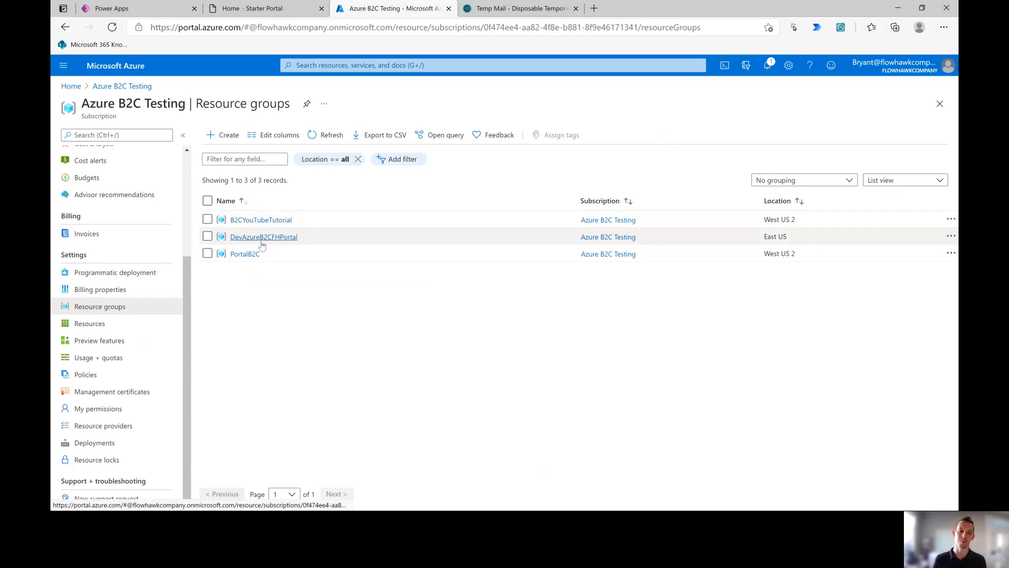
Step: Look at the Azure Active Directory B2C offering from DevAzureB2CFHPortal, then go back to Power Apps
click(280, 237)
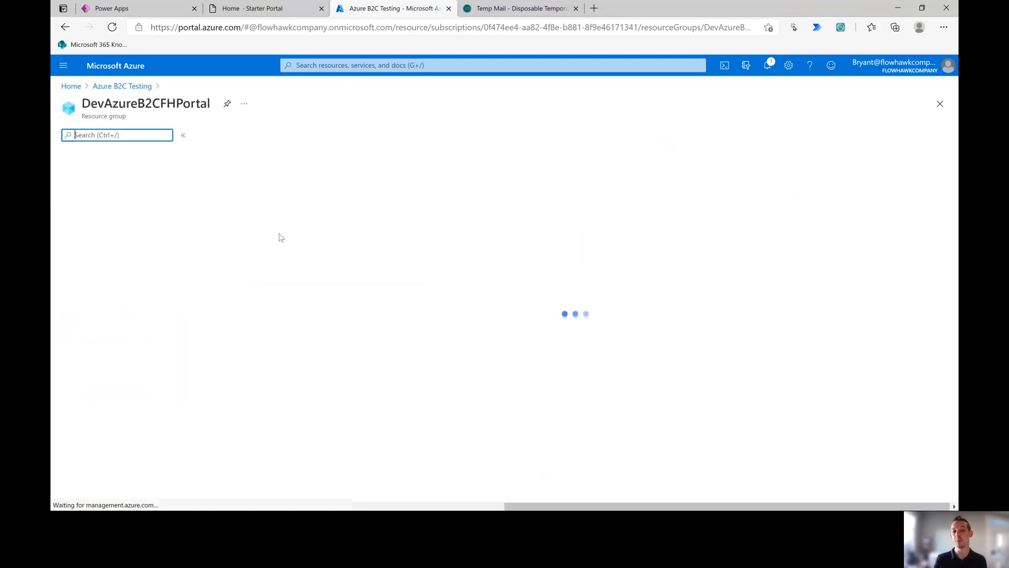
click(217, 136)
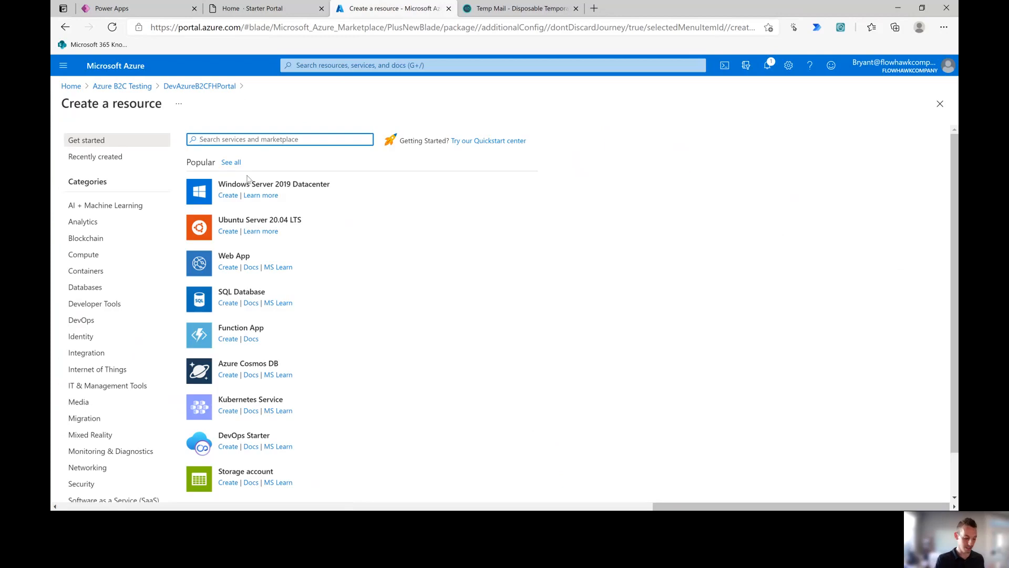
text(B2C)
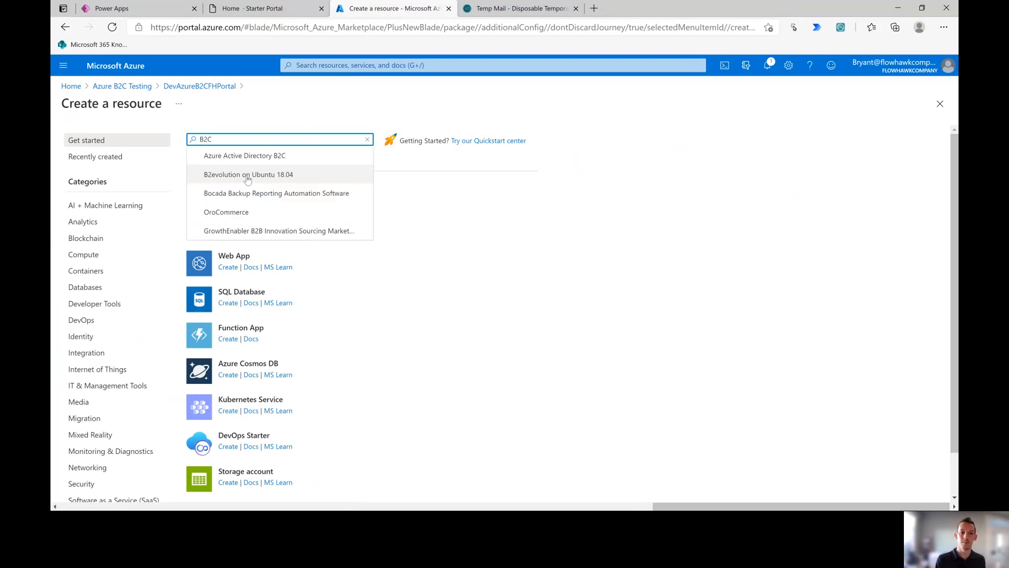
click(288, 159)
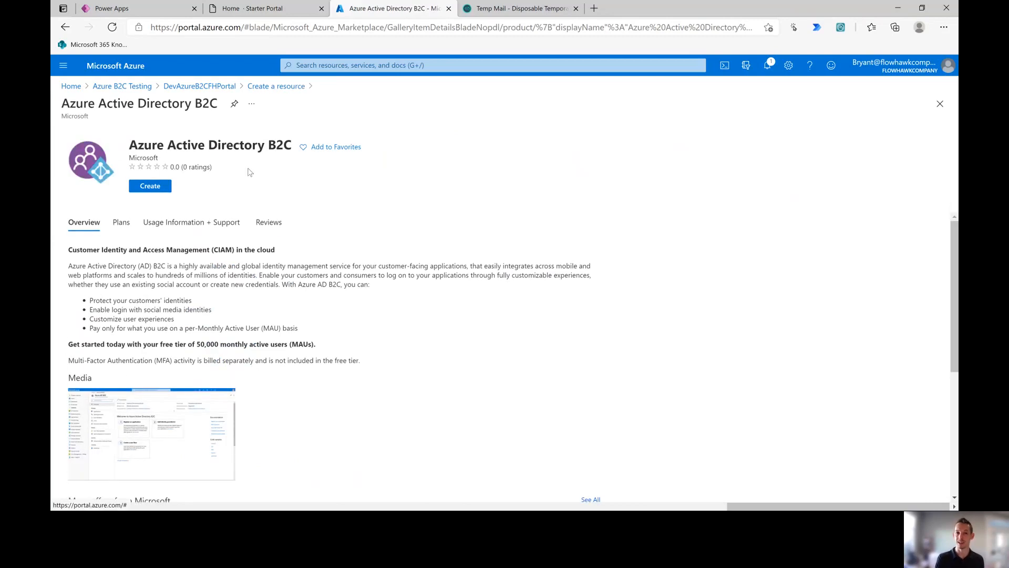
click(200, 89)
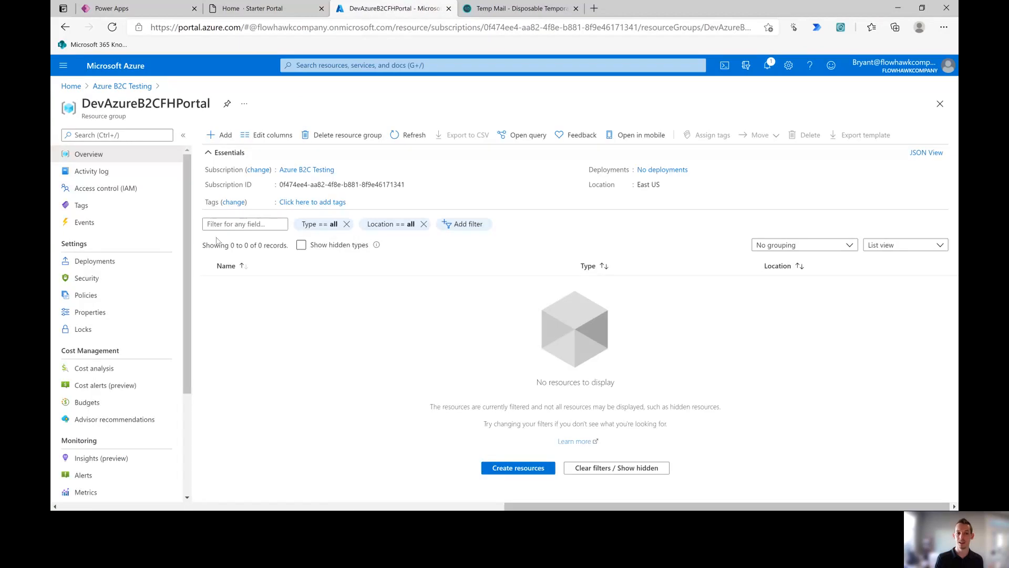
click(156, 12)
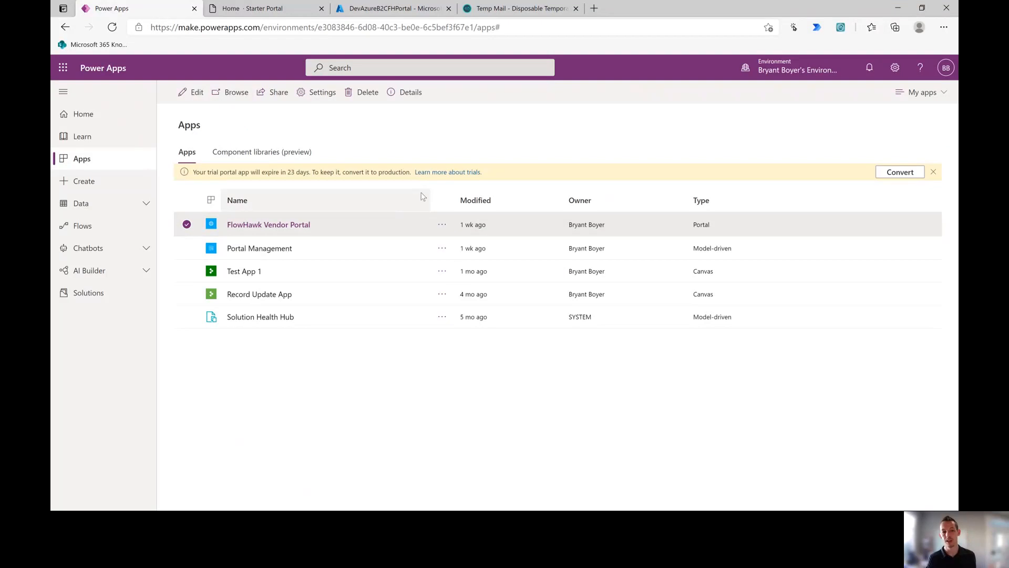
Step: Open FlowHawk Vendor Portal's authentication settings and preview the Azure AD B2C configuration, then cancel
click(442, 225)
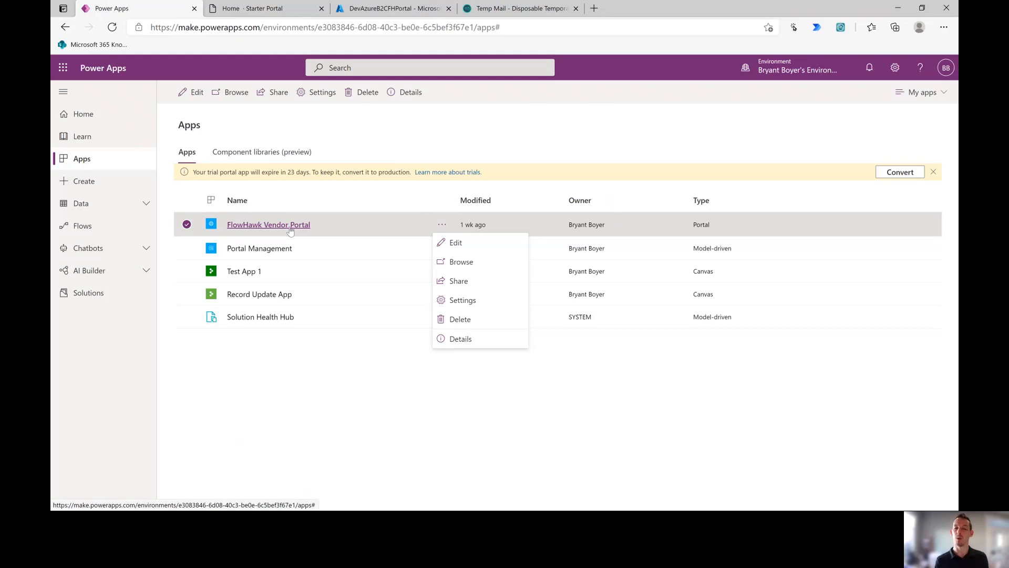
click(453, 298)
click(828, 310)
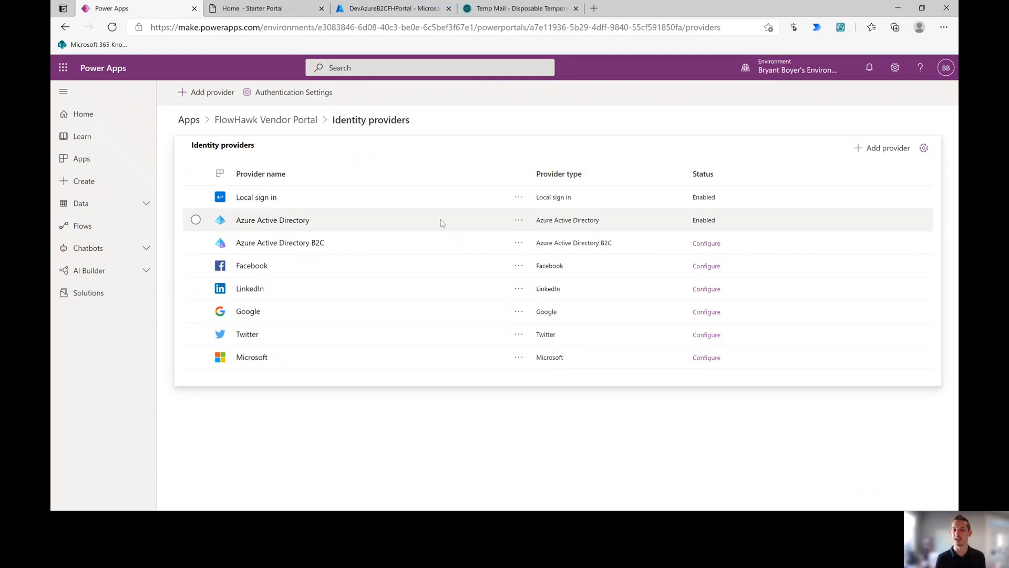
click(519, 243)
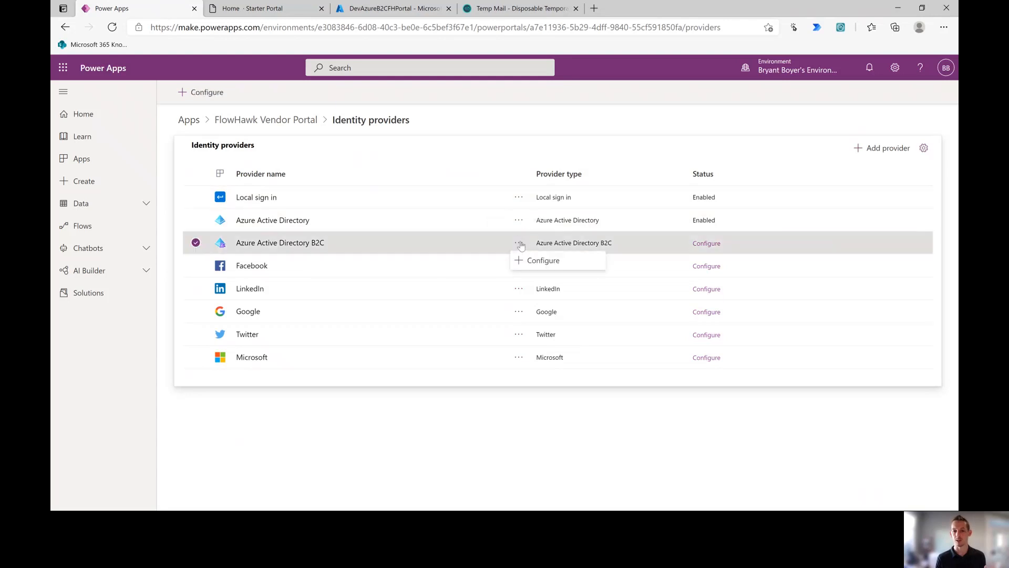
click(528, 260)
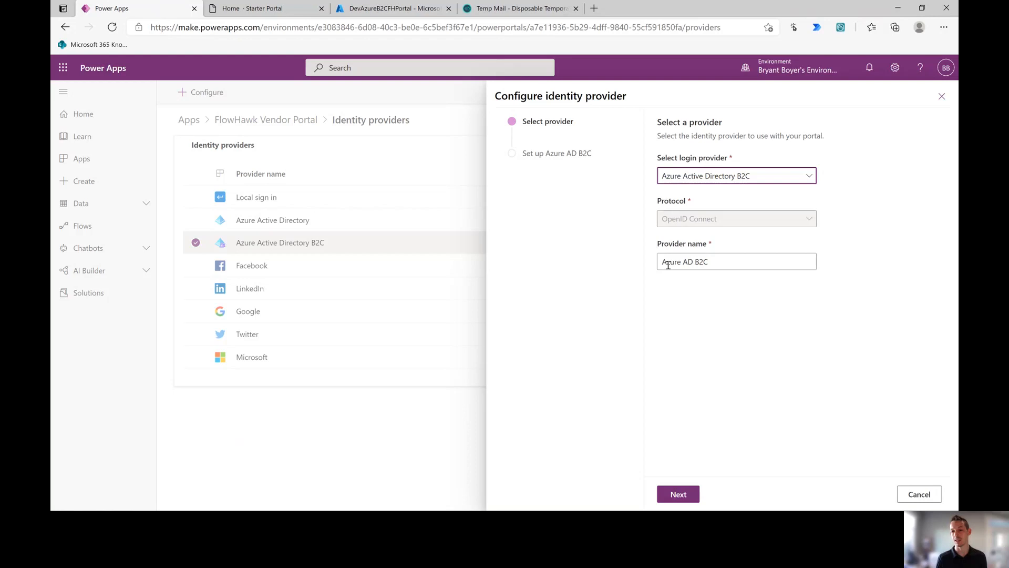
click(917, 494)
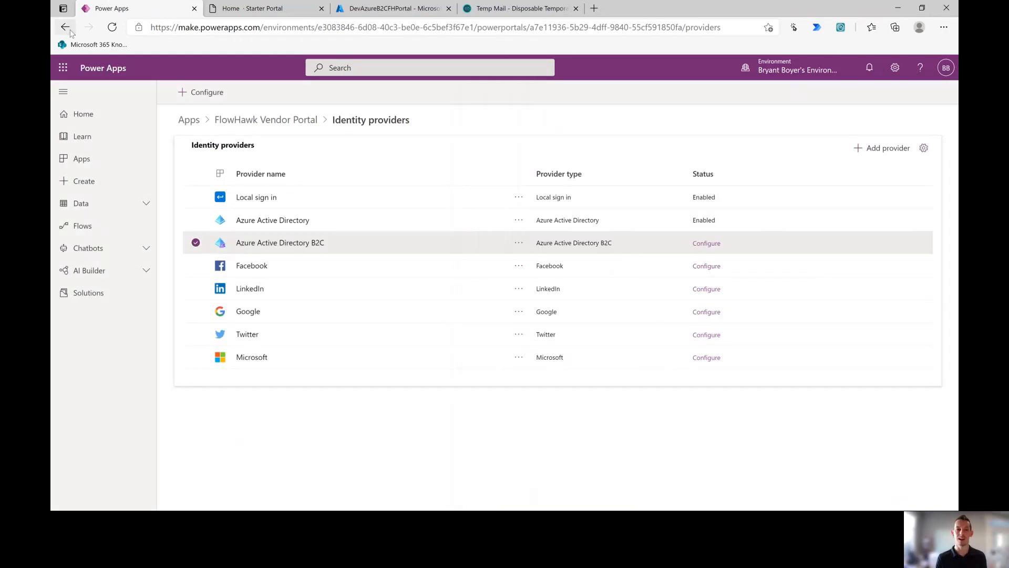
Step: Duplicate the Power Apps tab and load the preview Power Apps Apps list
right_click(164, 9)
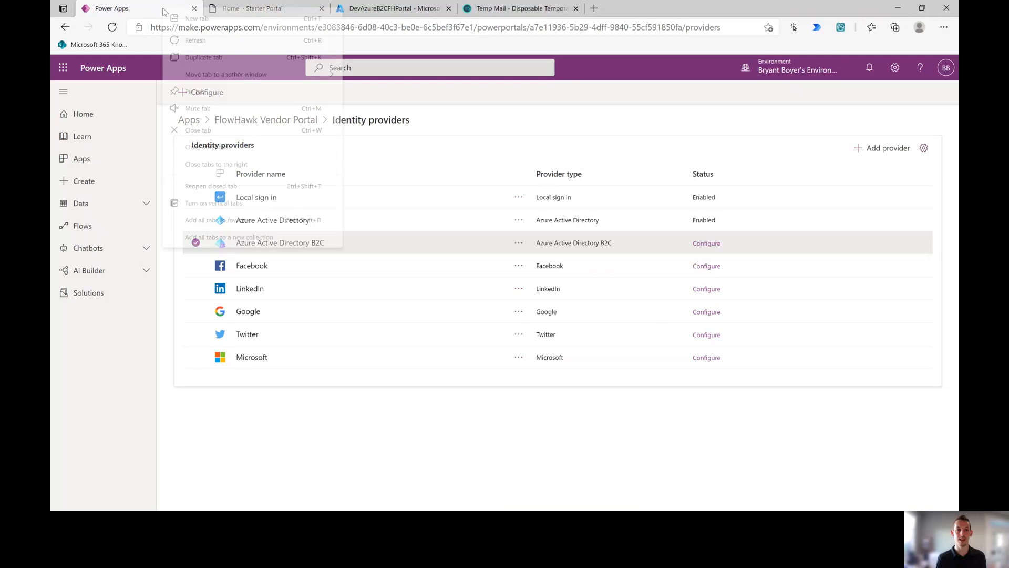
click(203, 57)
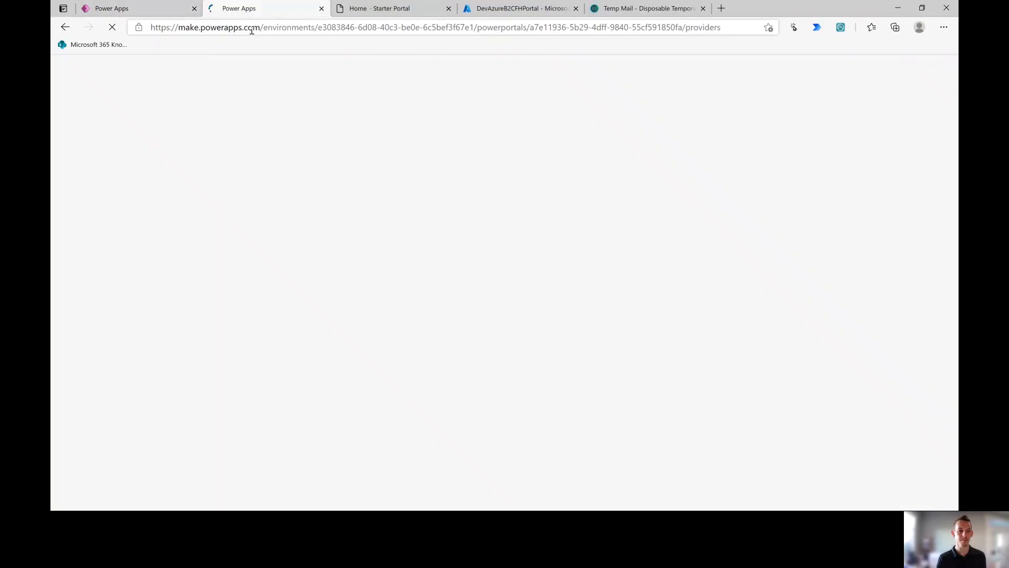
click(253, 31)
text(make.)
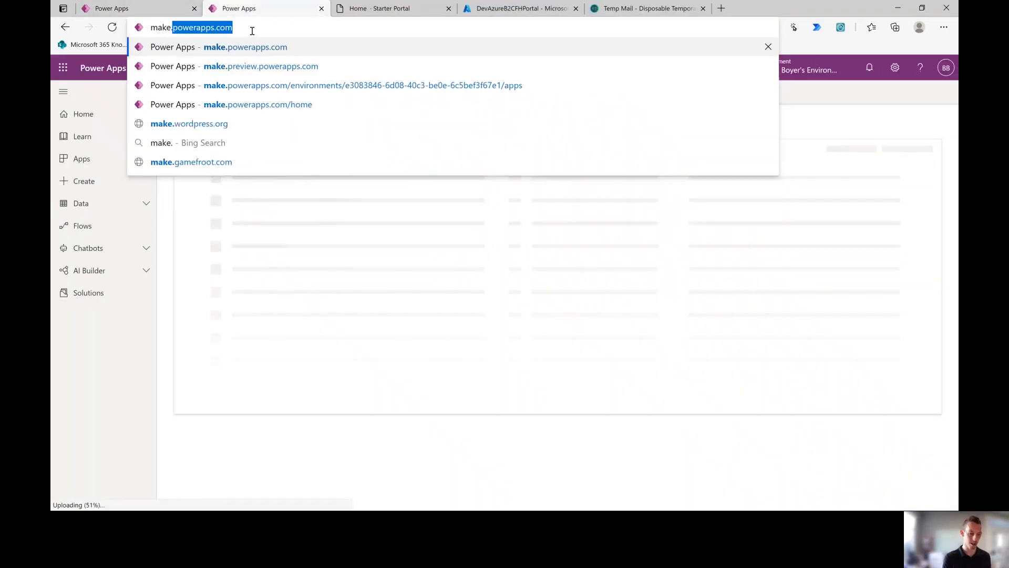
text(pre)
key(Return)
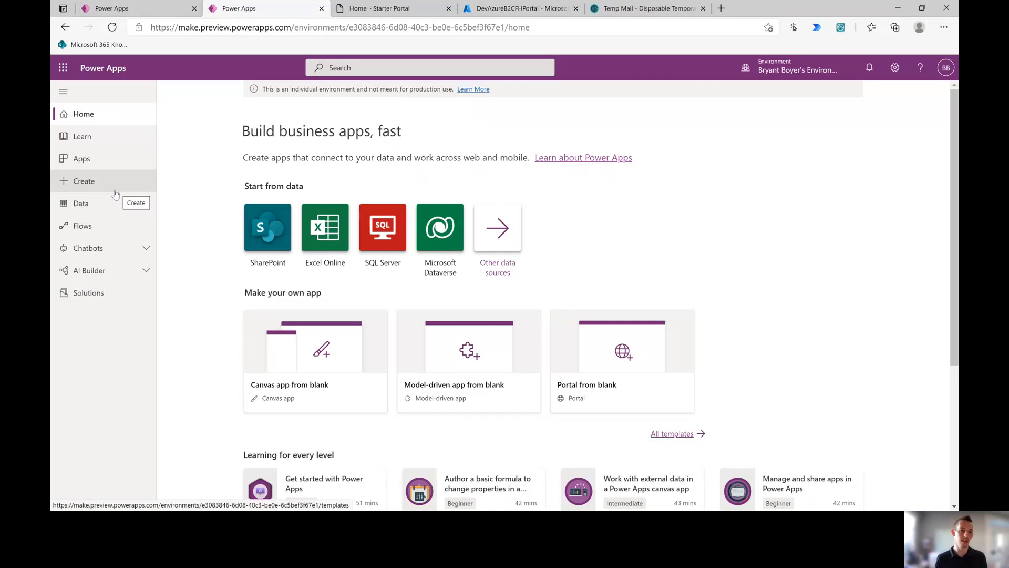
click(118, 164)
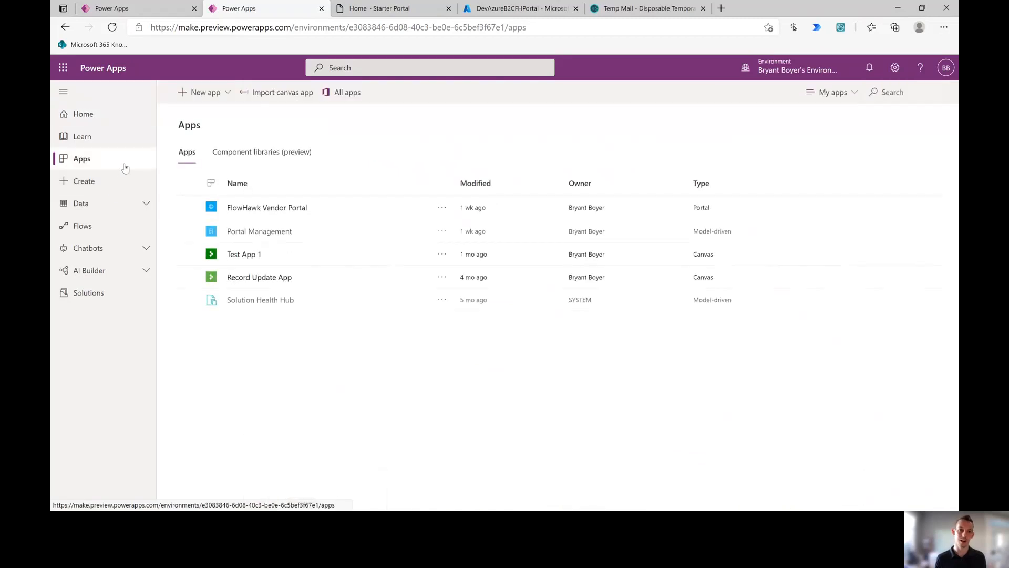
Step: From FlowHawk Vendor Portal's authentication settings, begin configuring Azure Active Directory B2C
click(439, 207)
click(442, 223)
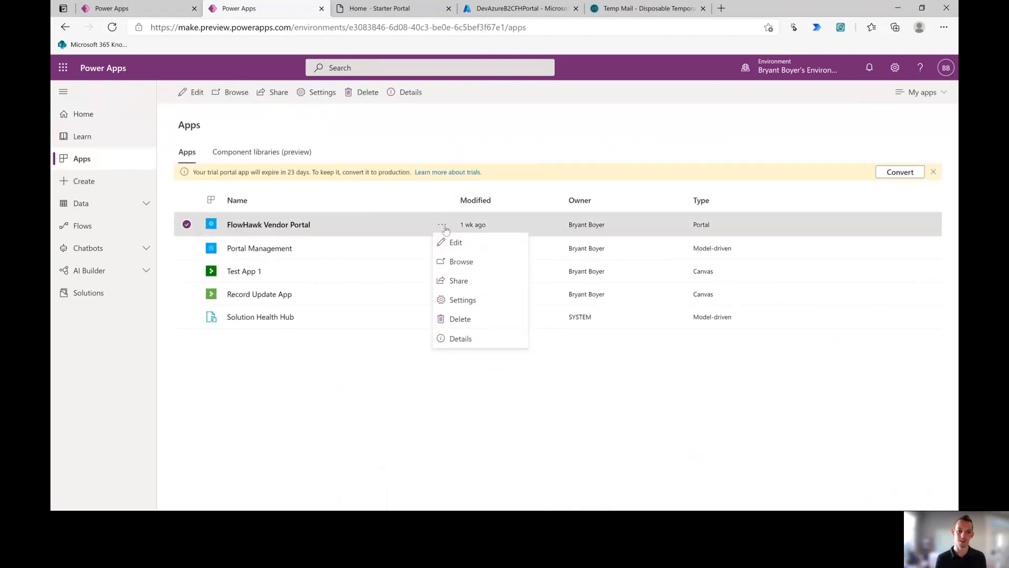
click(453, 300)
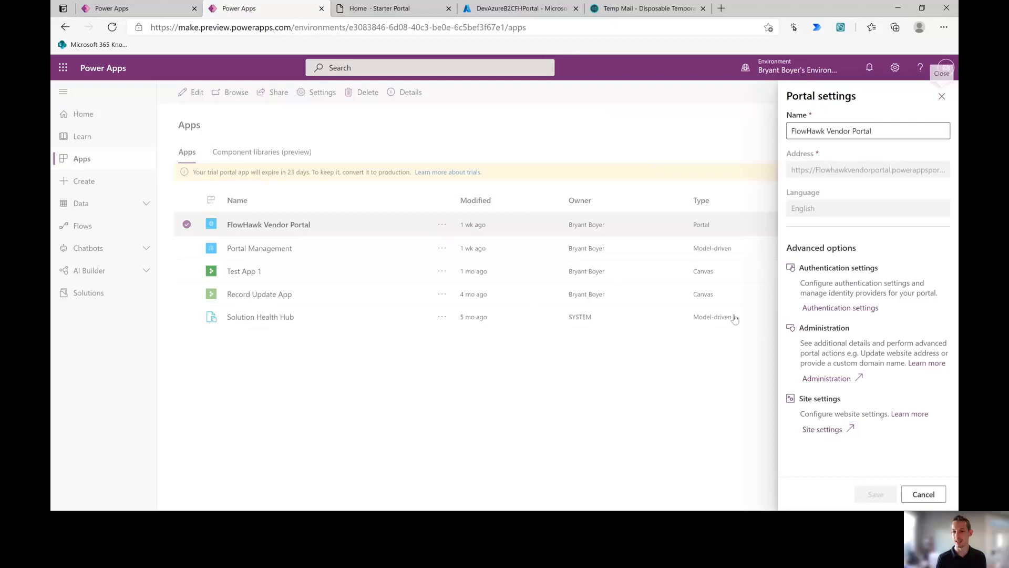
click(823, 309)
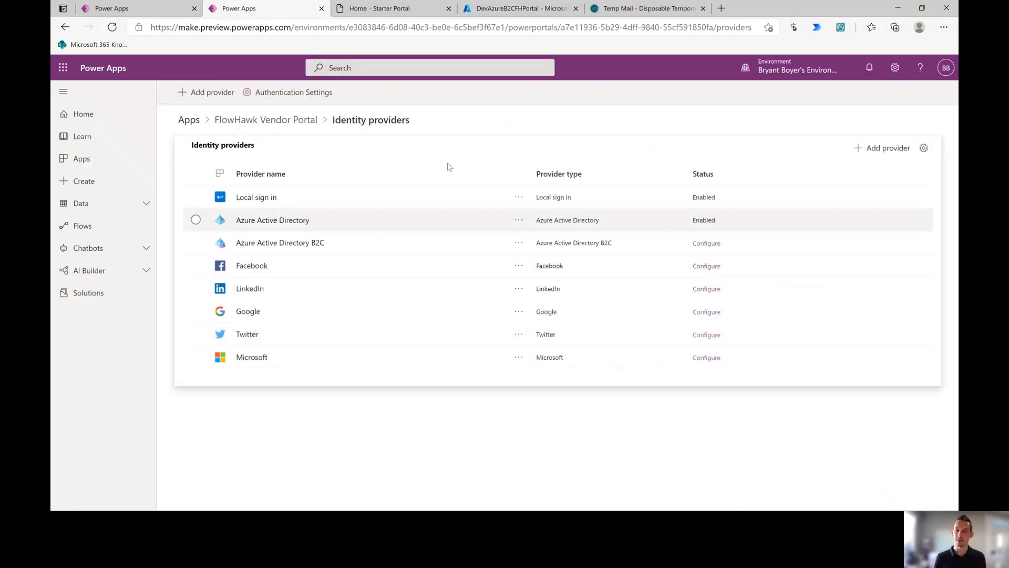
click(518, 242)
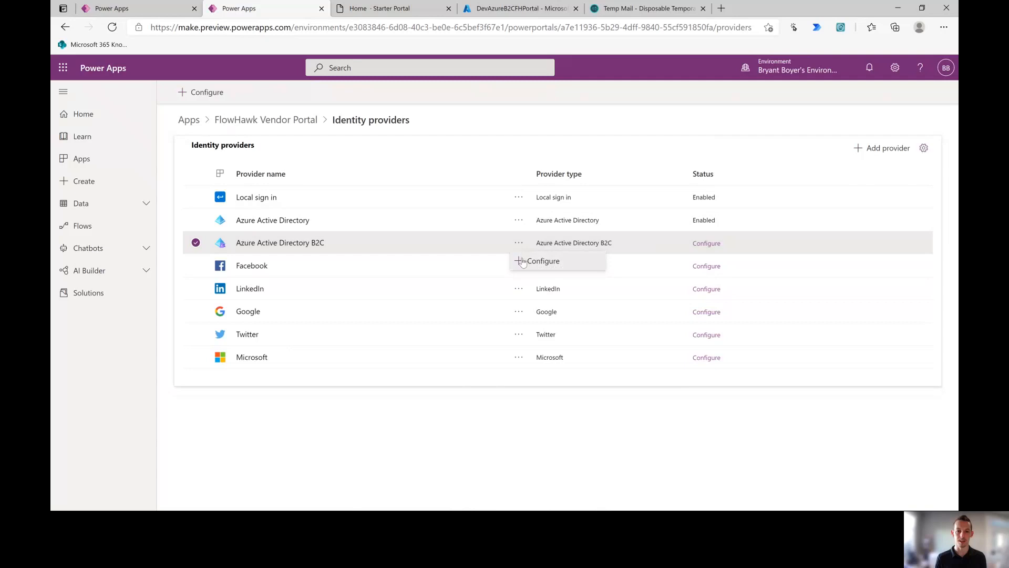
click(541, 262)
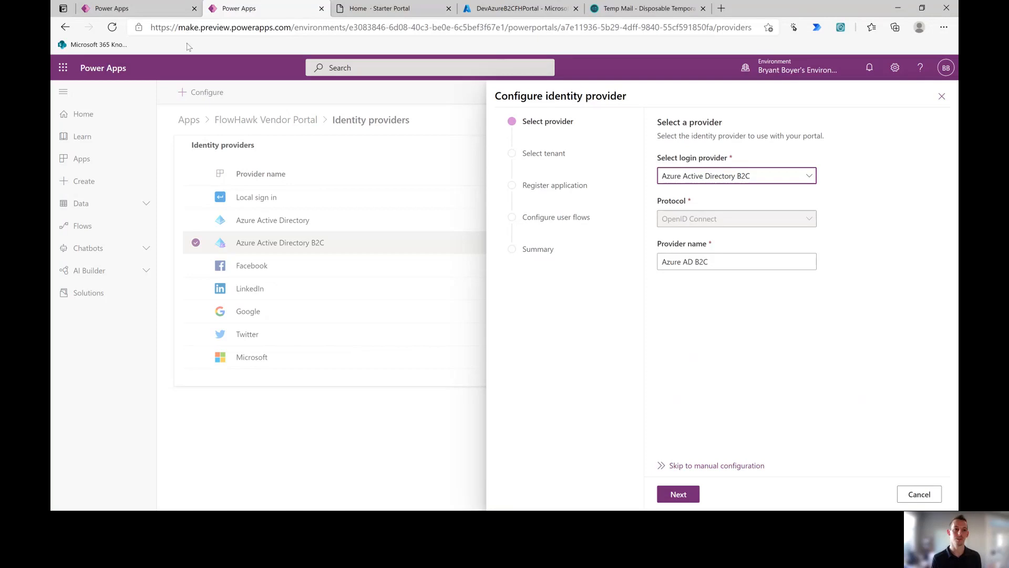
Step: Return to the identity provider wizard and advance to the tenant step
click(143, 10)
click(65, 27)
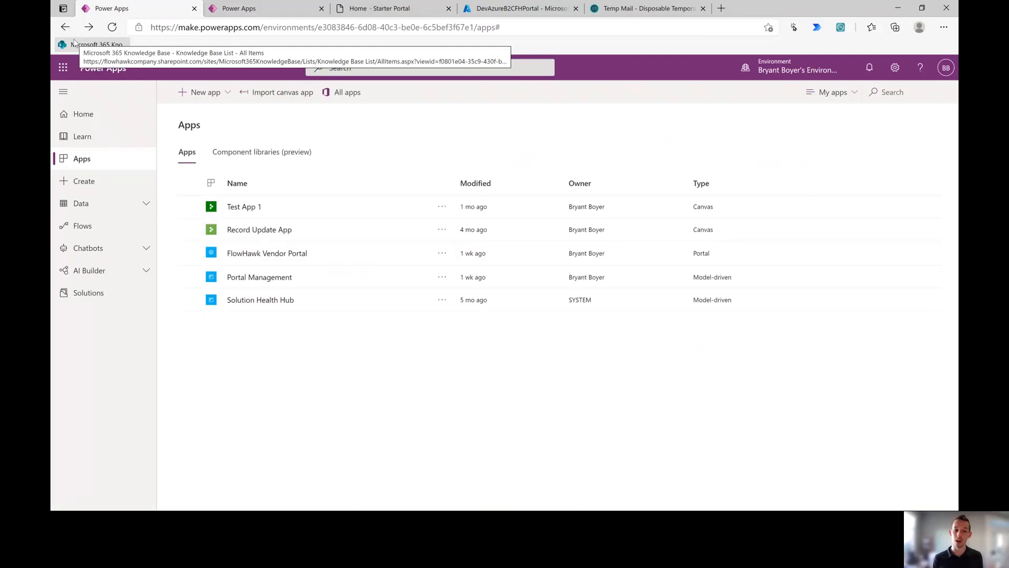
click(267, 7)
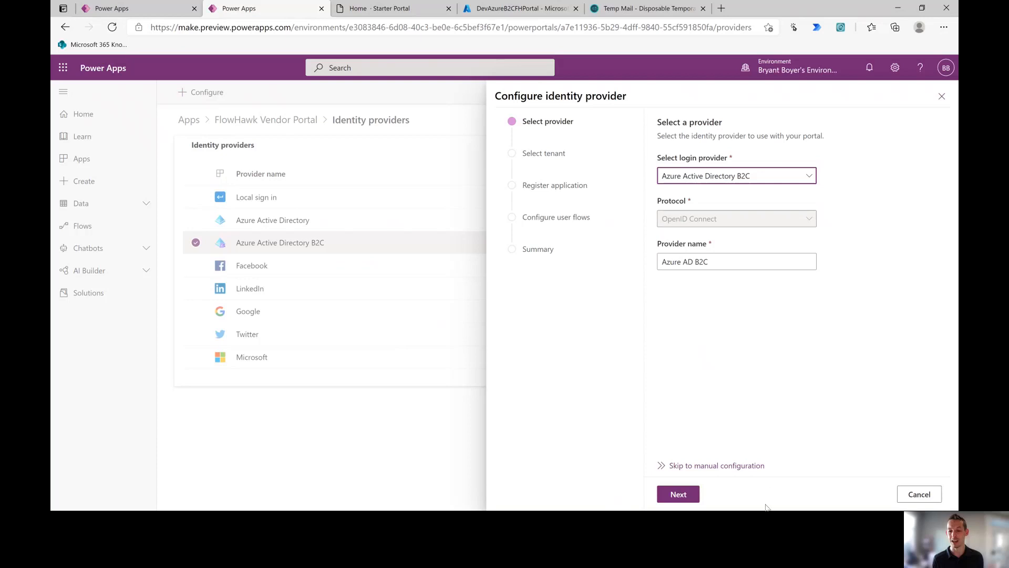
click(685, 494)
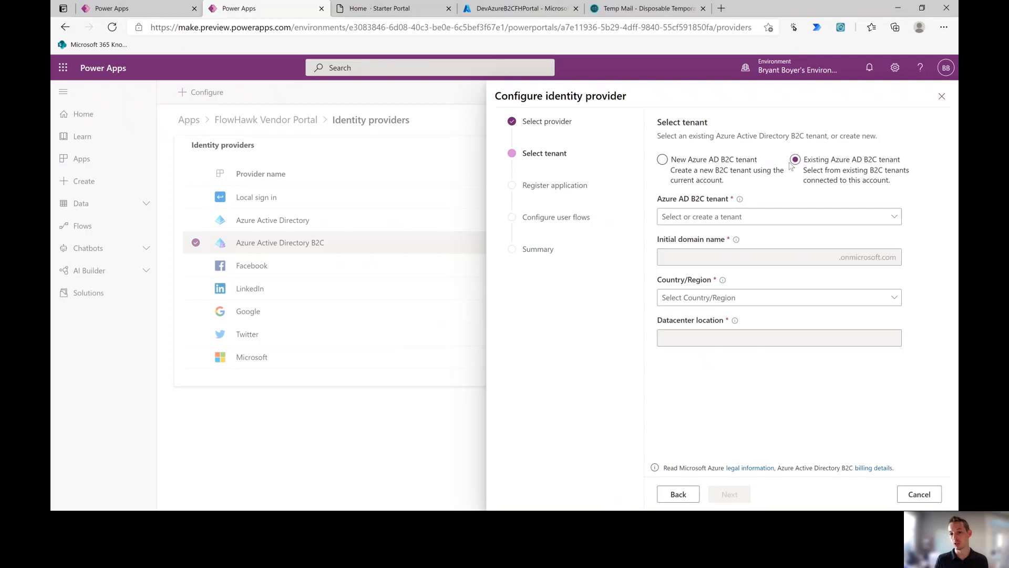
Step: Choose a new Azure AD B2C tenant under the Azure B2C Testing subscription
click(662, 159)
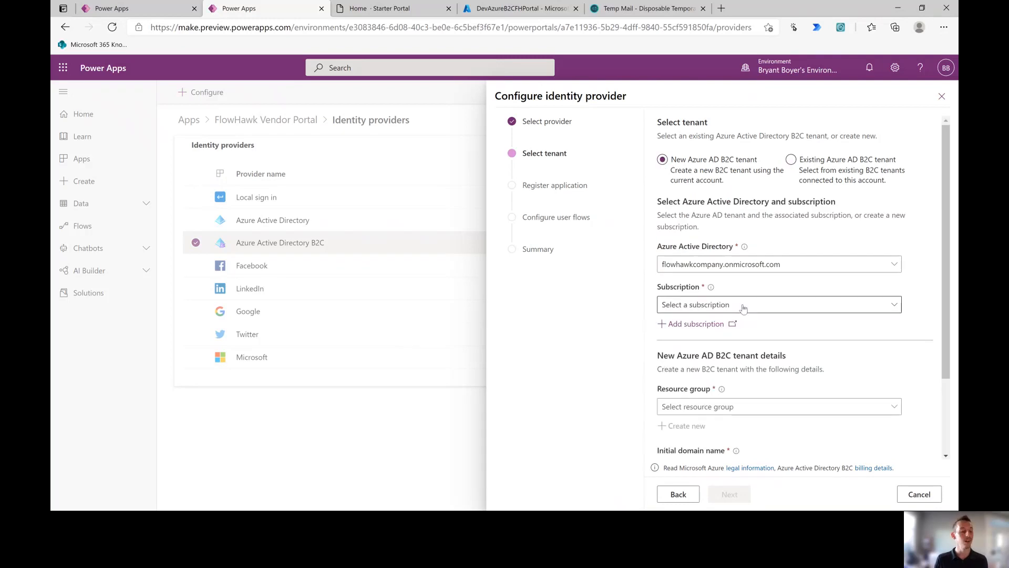
click(743, 306)
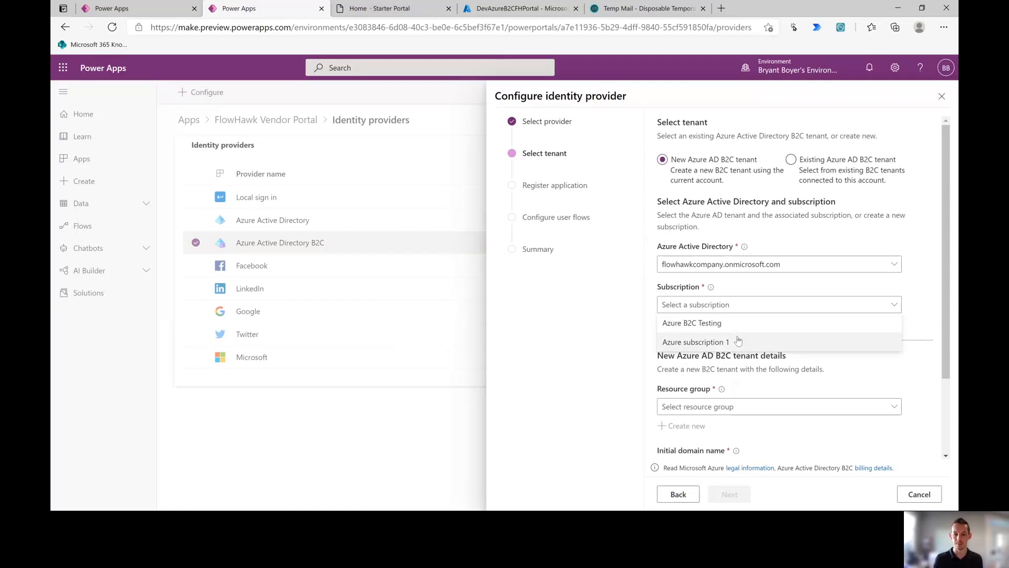
click(701, 326)
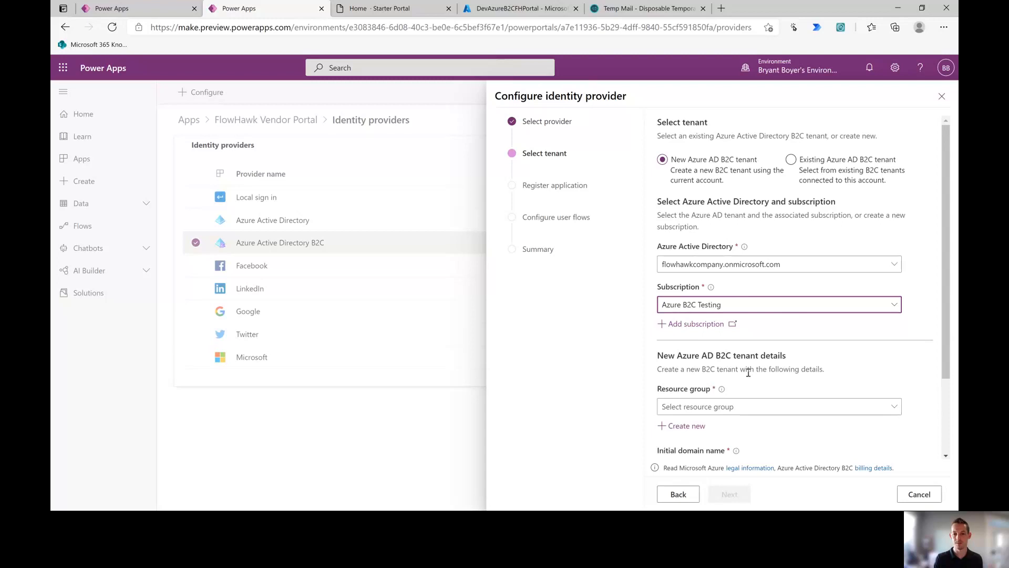
click(707, 408)
scroll(709, 408, down, 1)
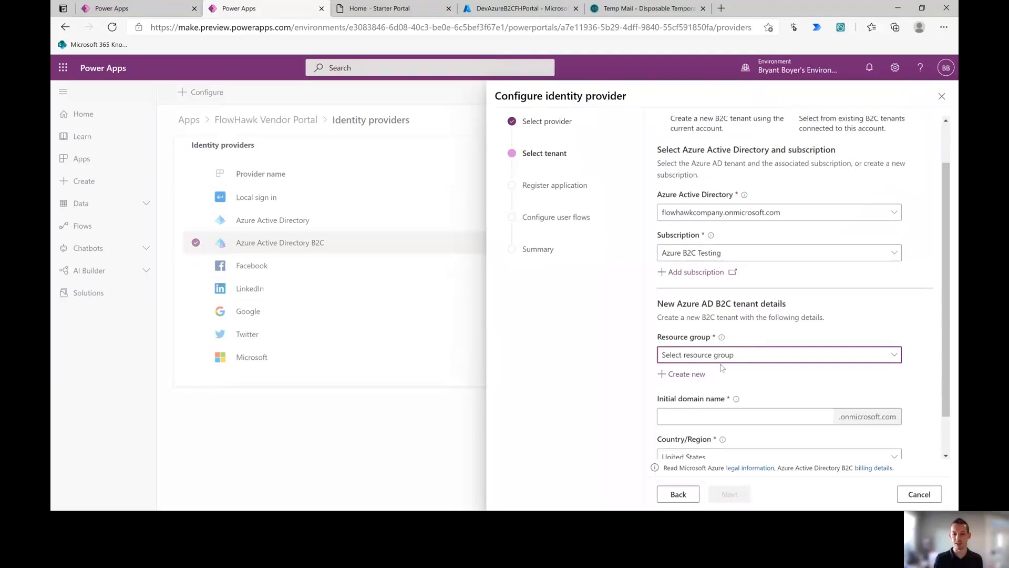
Step: Fill tenant details: resource group DevAzureB2CFHPortal, domain FlowHawkVendorPortal.onmicrosoft.com, country United States
click(713, 357)
click(760, 412)
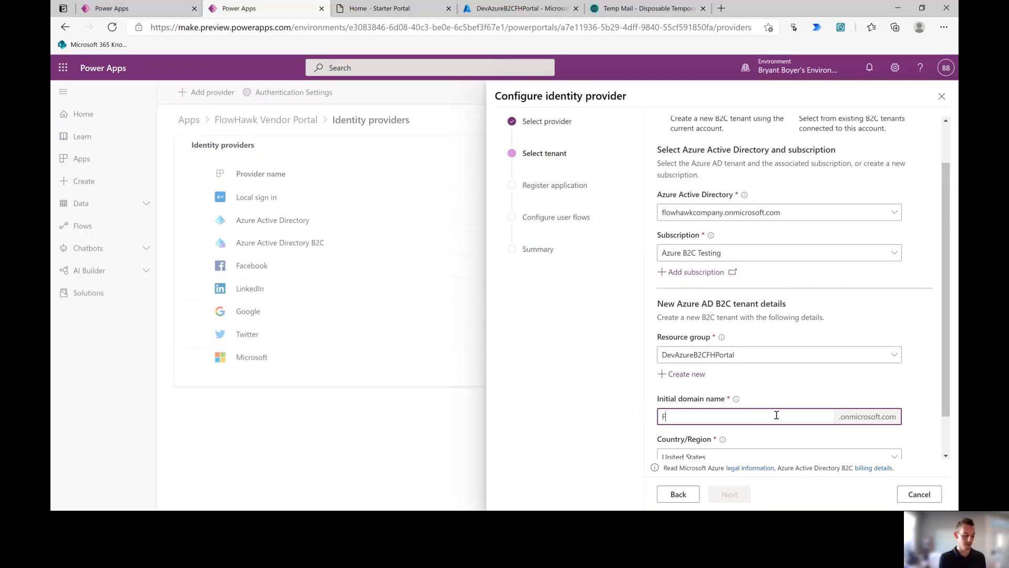
text(lowHa)
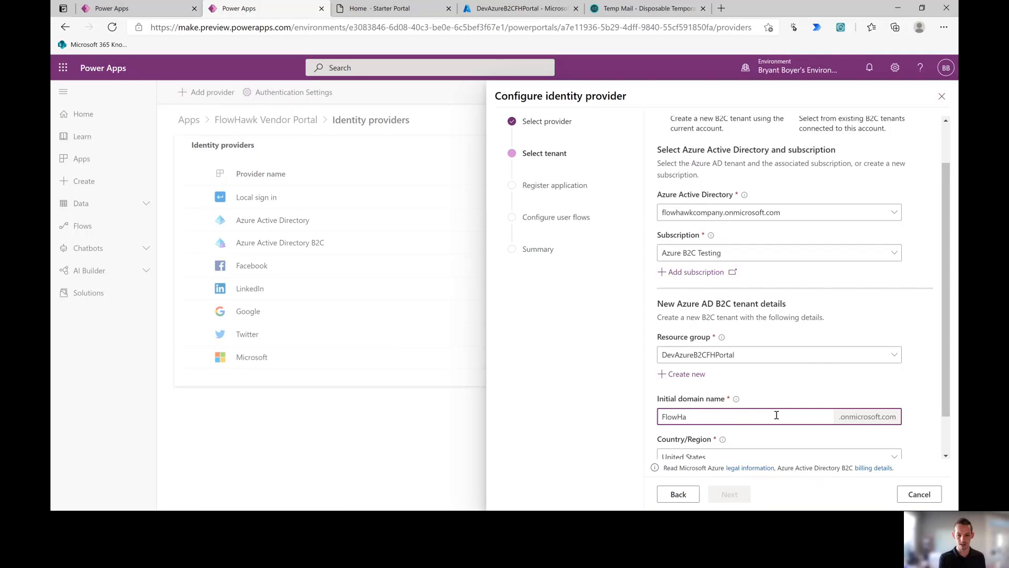
text(wkVendor)
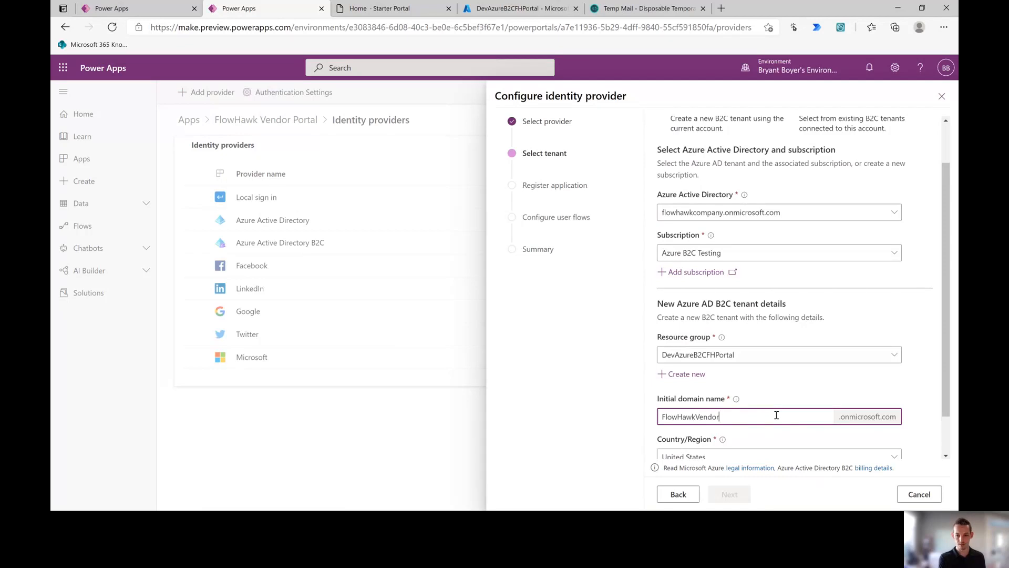
text(Portal)
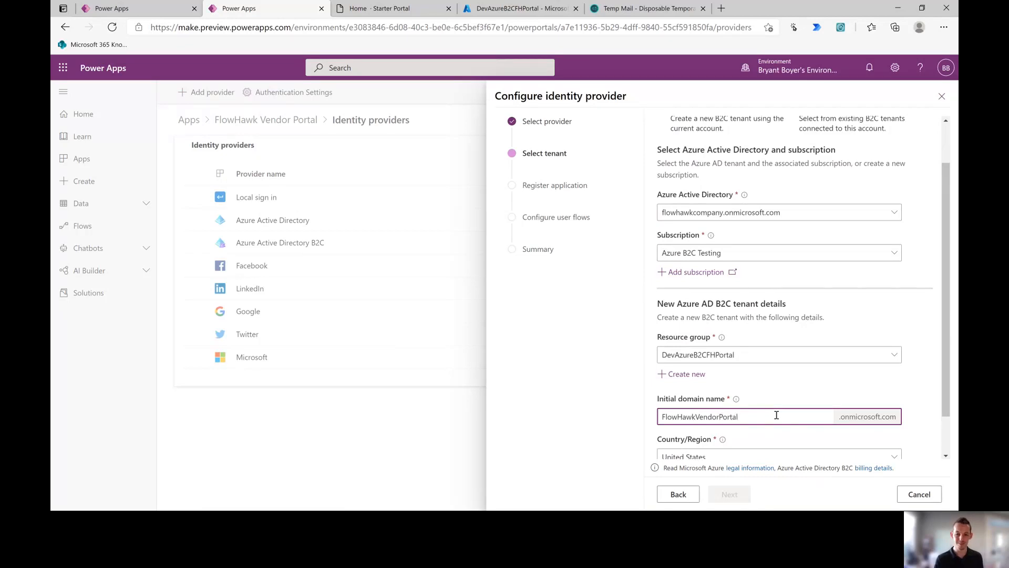
click(779, 397)
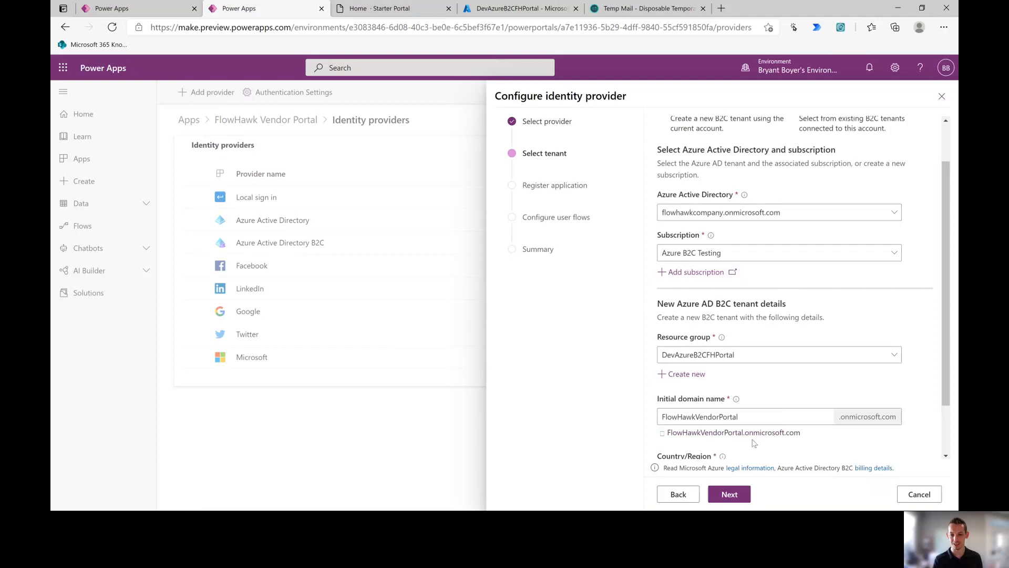
scroll(775, 448, down, 1)
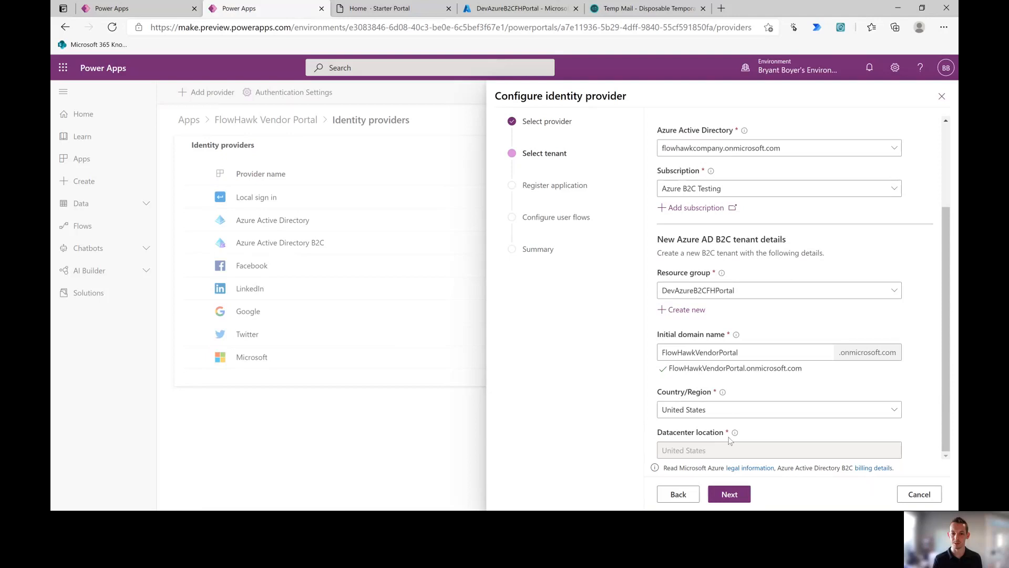
mouse_move(735, 433)
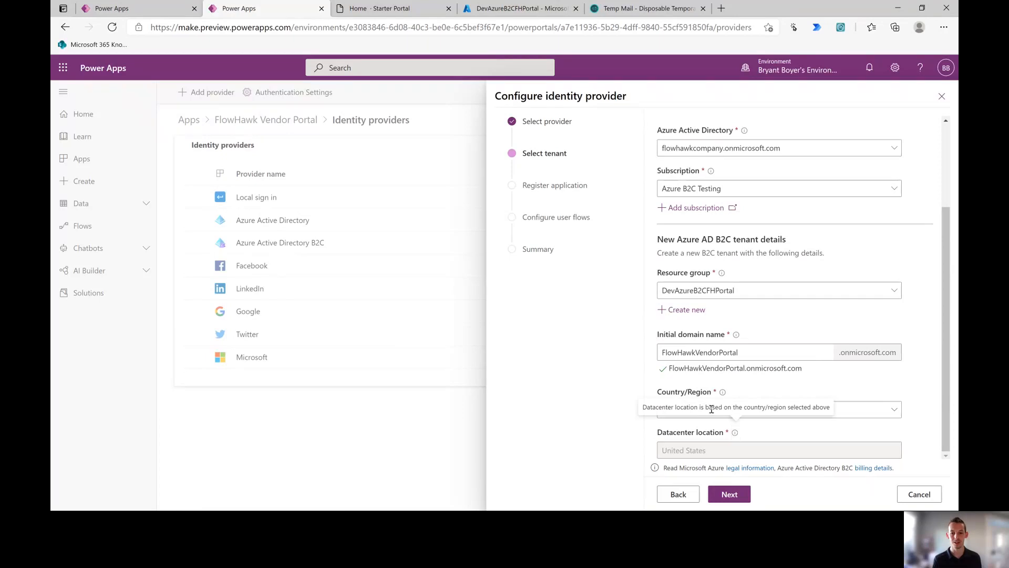
click(850, 411)
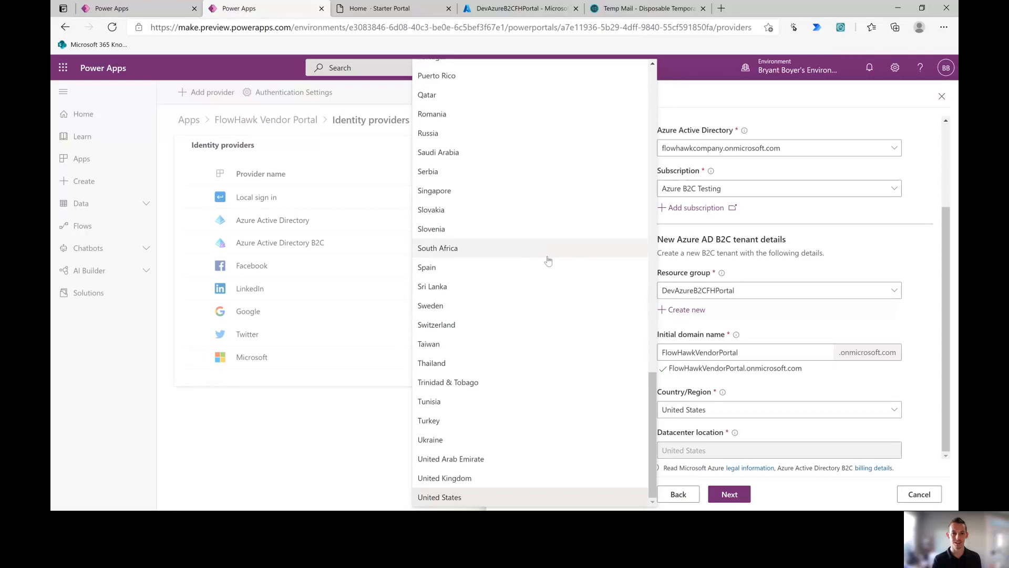
scroll(547, 259, up, 5)
click(757, 461)
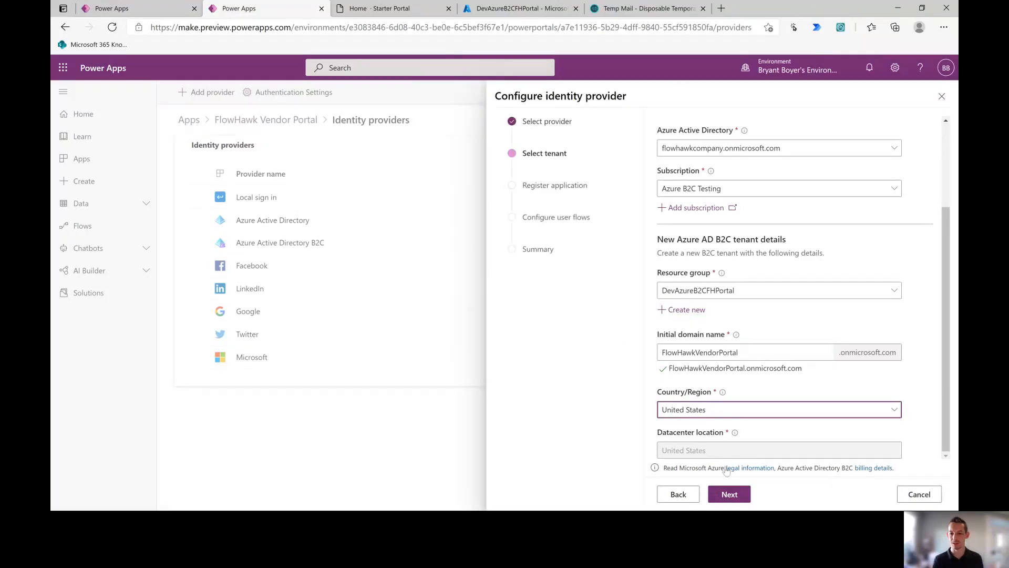
click(735, 433)
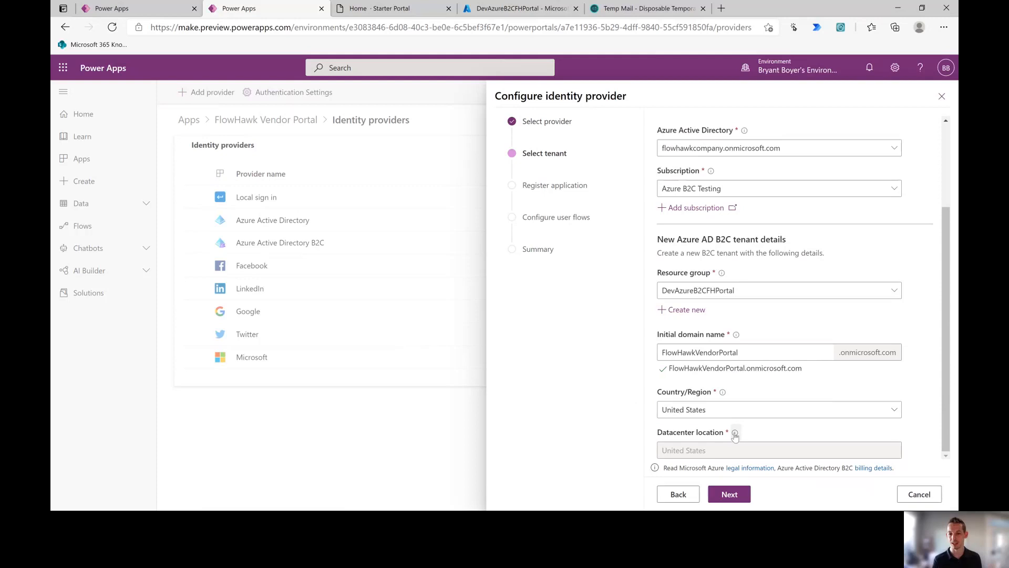
Step: Create the tenant and name the application FlowHawkVendorPortal by removing the '_1' suffix
click(742, 496)
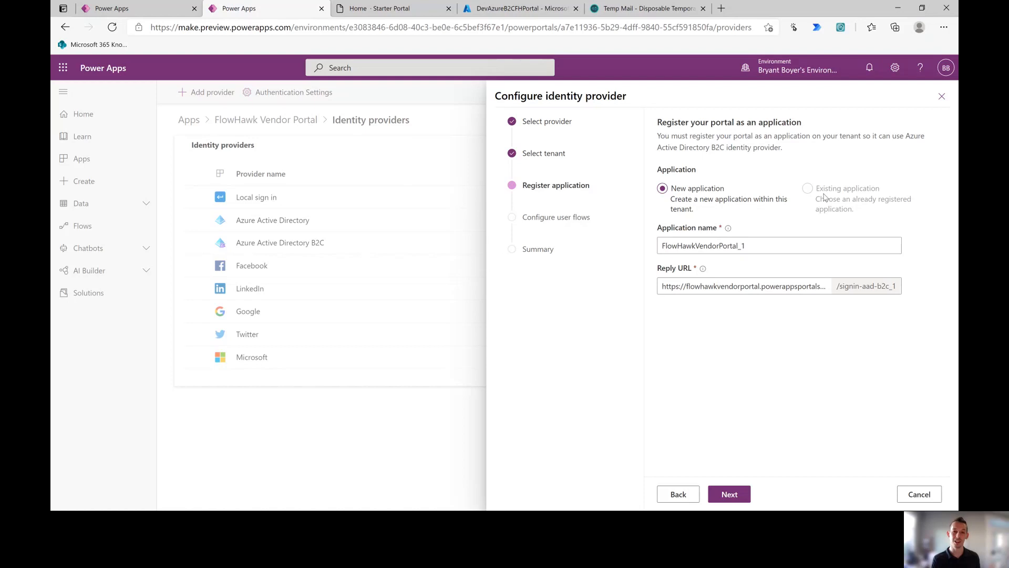
click(772, 247)
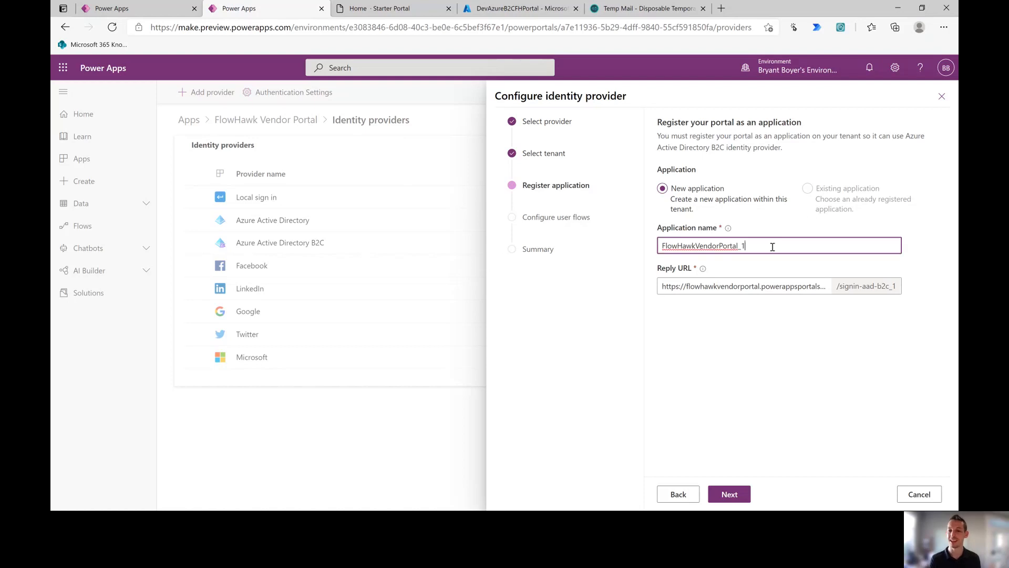
key(ctrl+a)
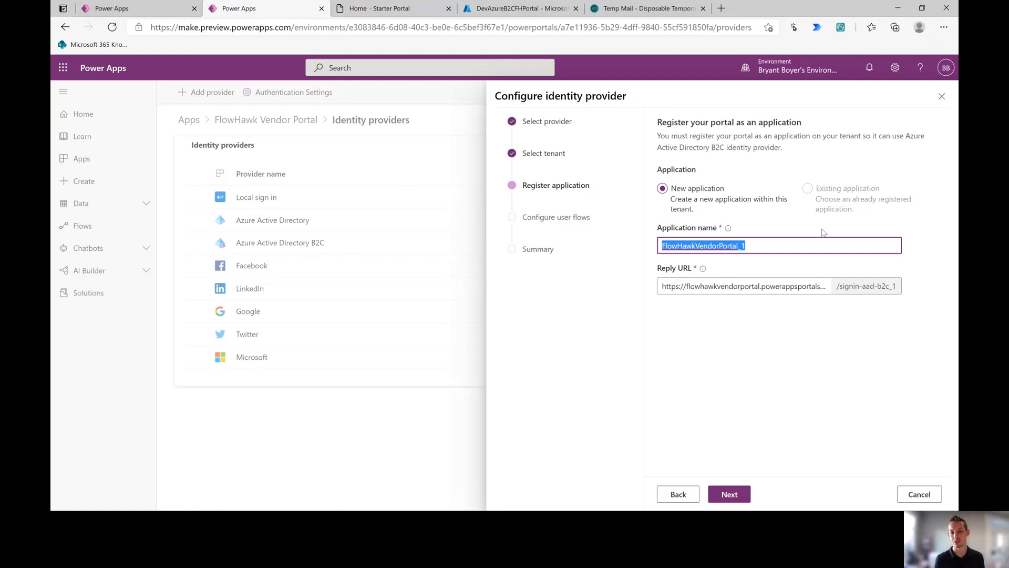
key(Right)
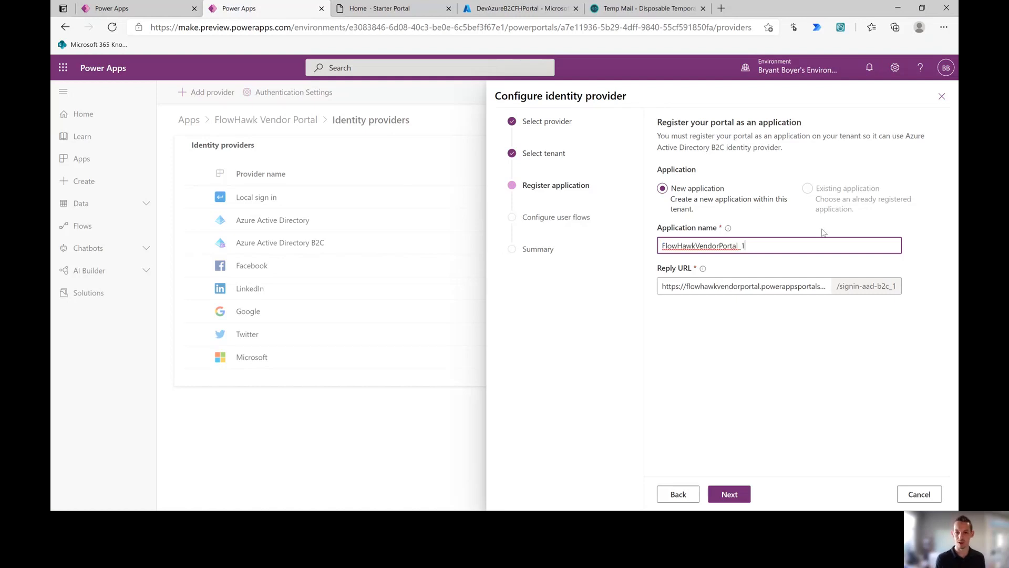
click(807, 273)
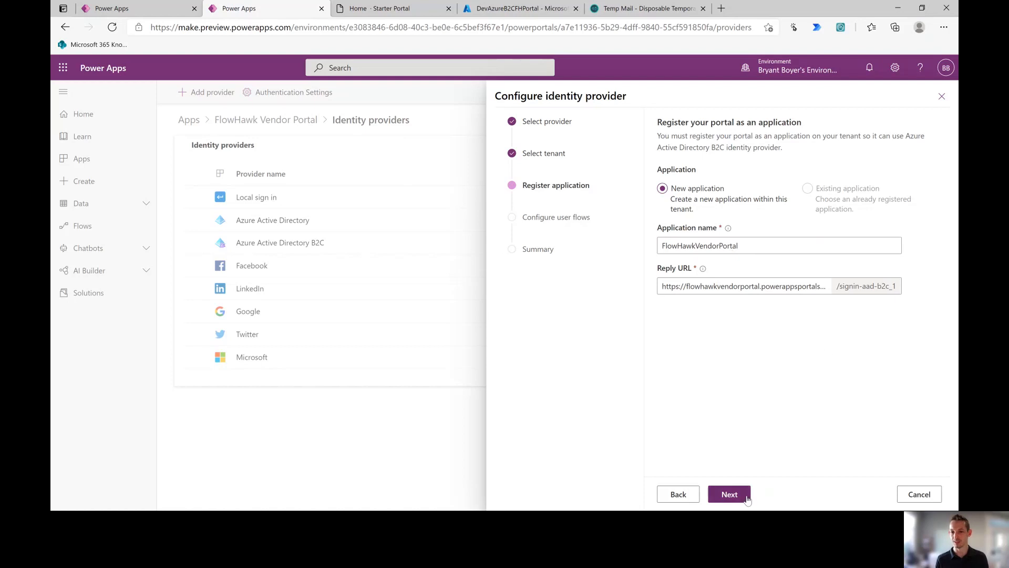
Step: Move past the application and user-flow pages, then close the Configure identity provider wizard
click(747, 497)
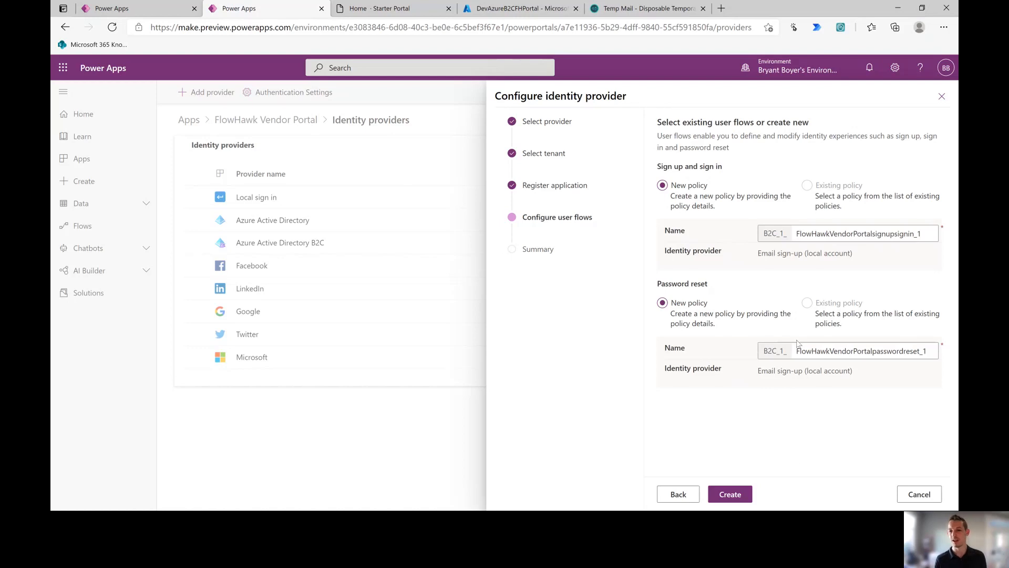
click(744, 495)
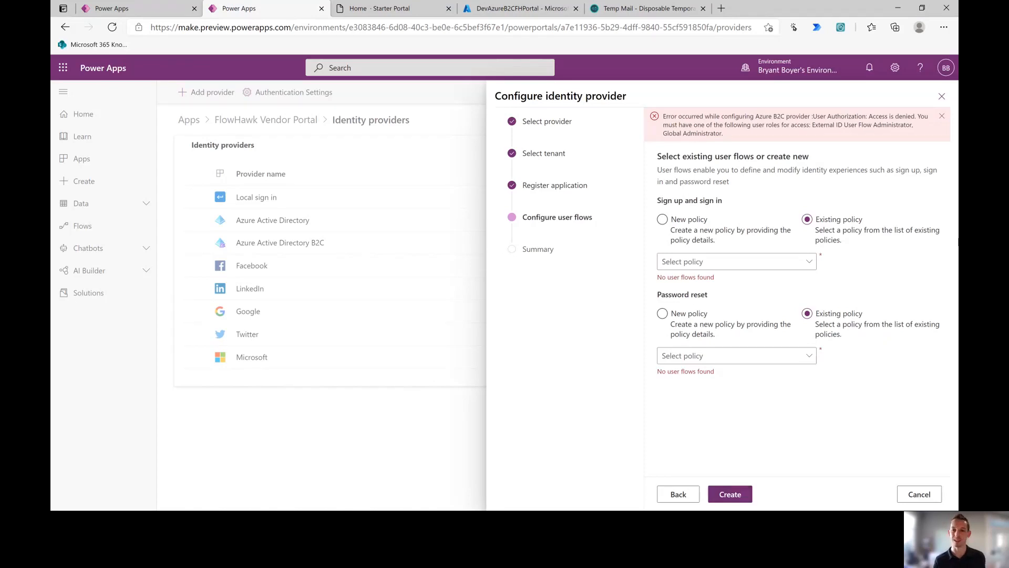
click(940, 97)
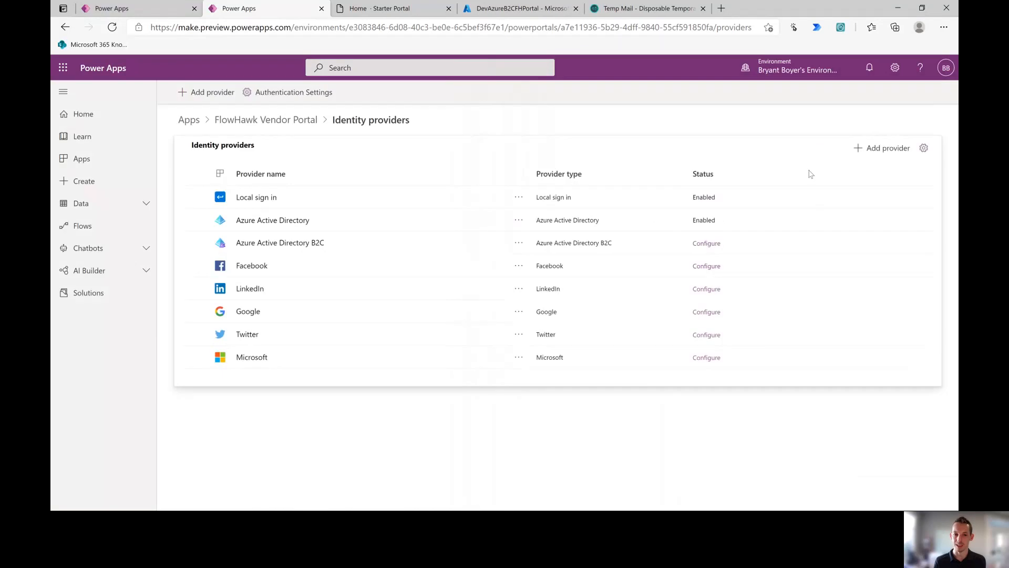
Step: Start configuring Azure Active Directory B2C and choose the FlowHawkB2CTesting tenant
click(522, 242)
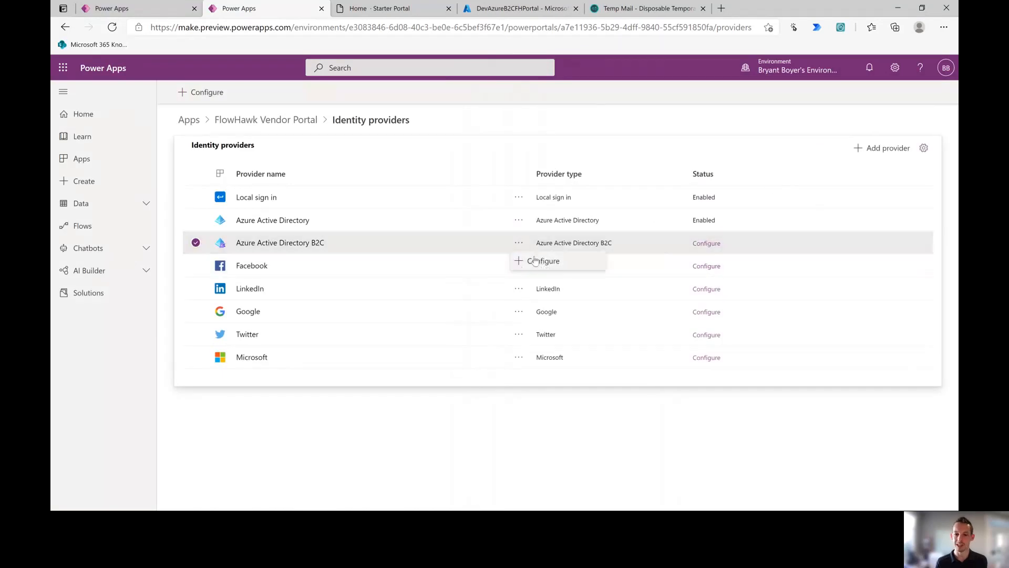
click(534, 260)
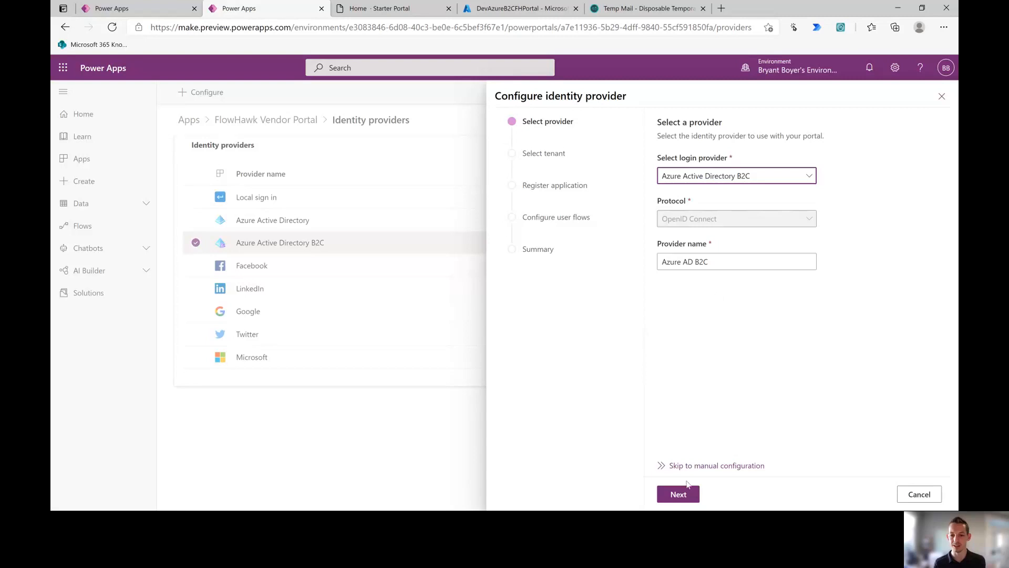
click(684, 491)
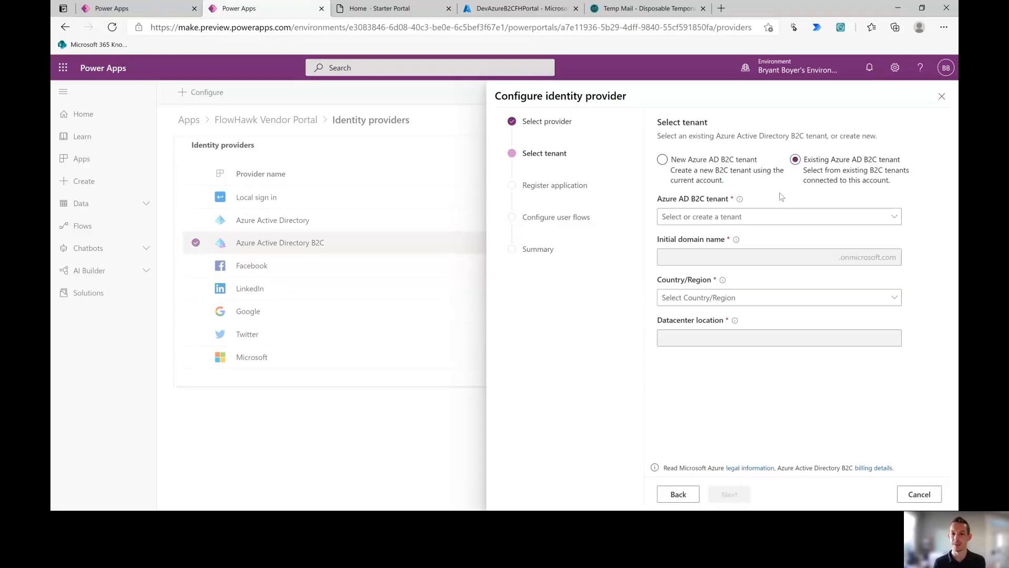
click(787, 219)
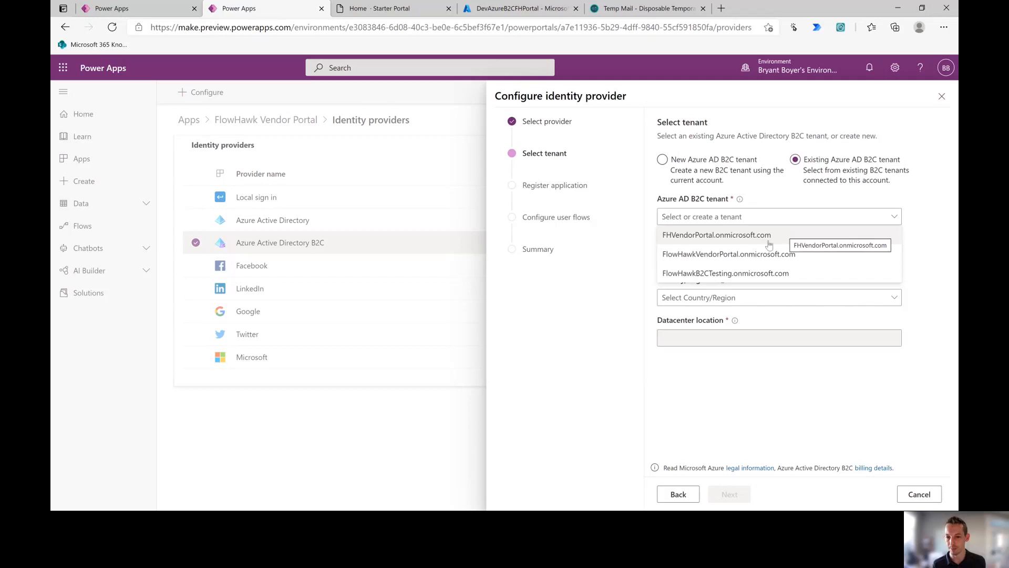
click(721, 275)
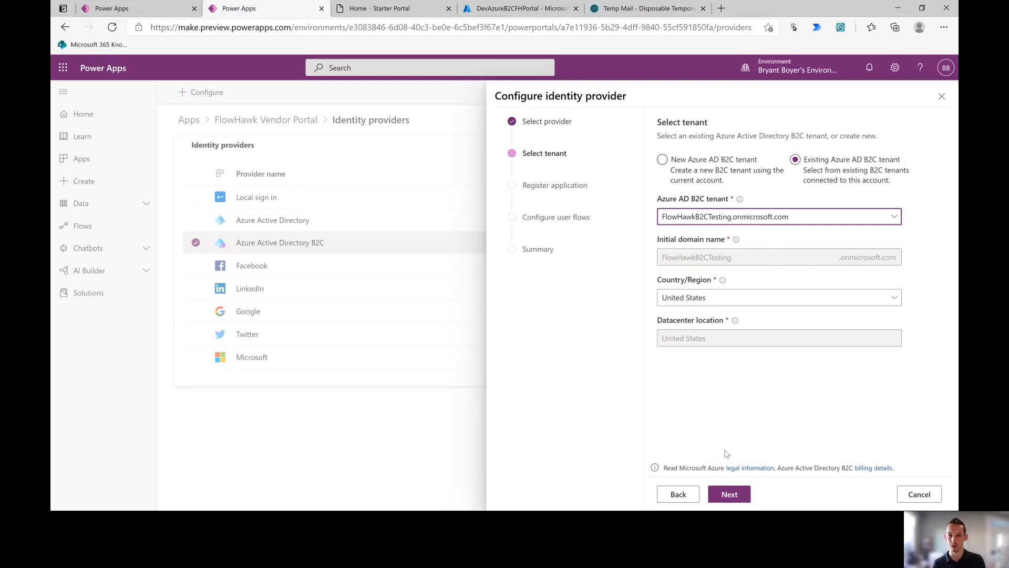
Step: Register the portal application as FlowHawkVendorPortal, removing the _1 suffix
click(730, 494)
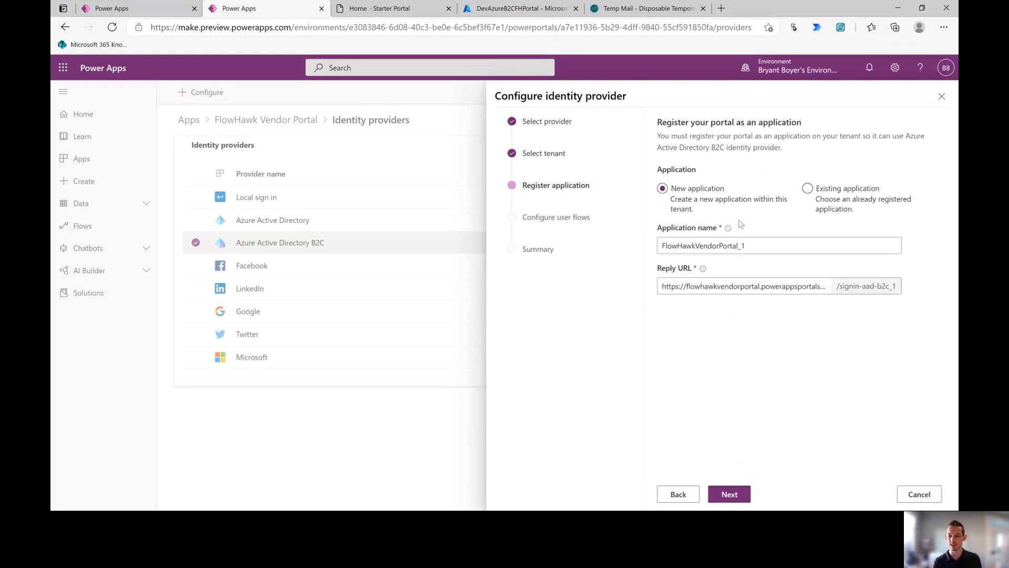
drag(752, 246, 741, 245)
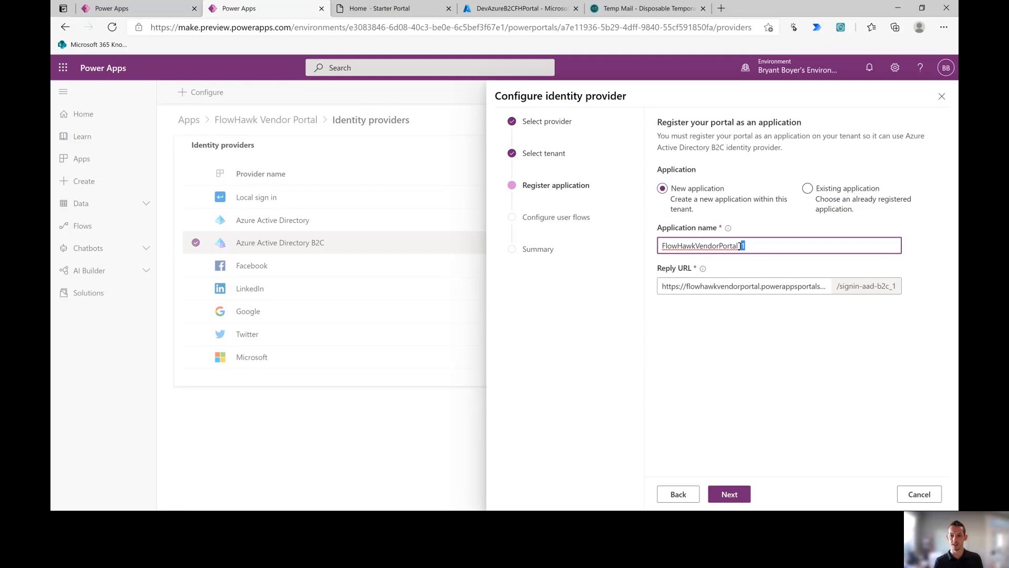
key(BackSpace)
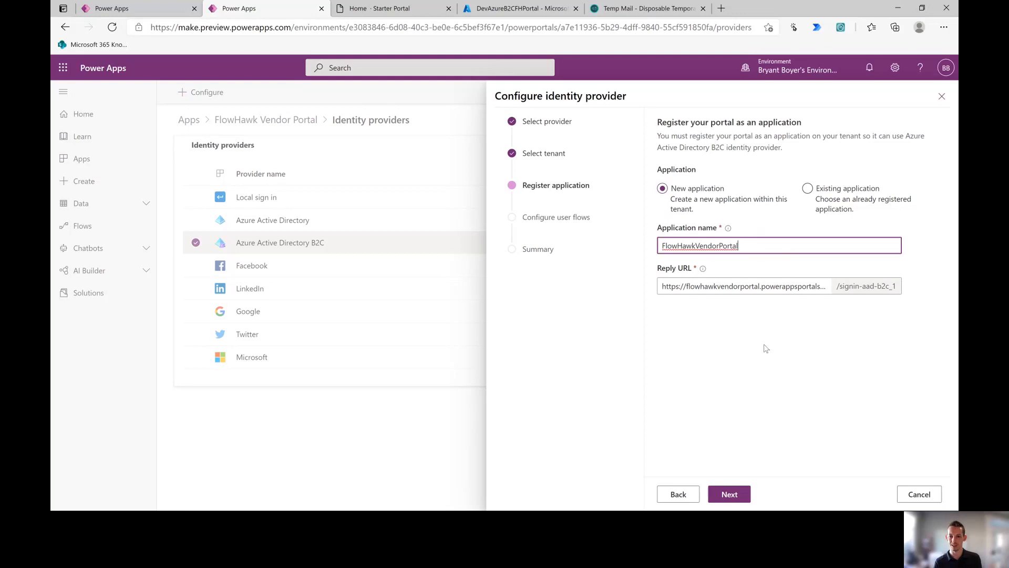
click(767, 348)
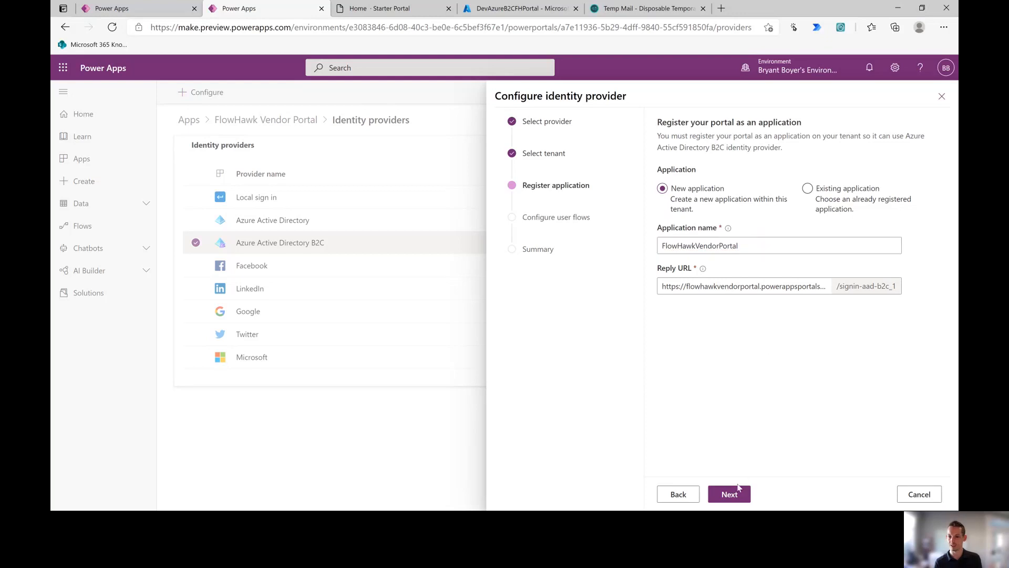
click(736, 493)
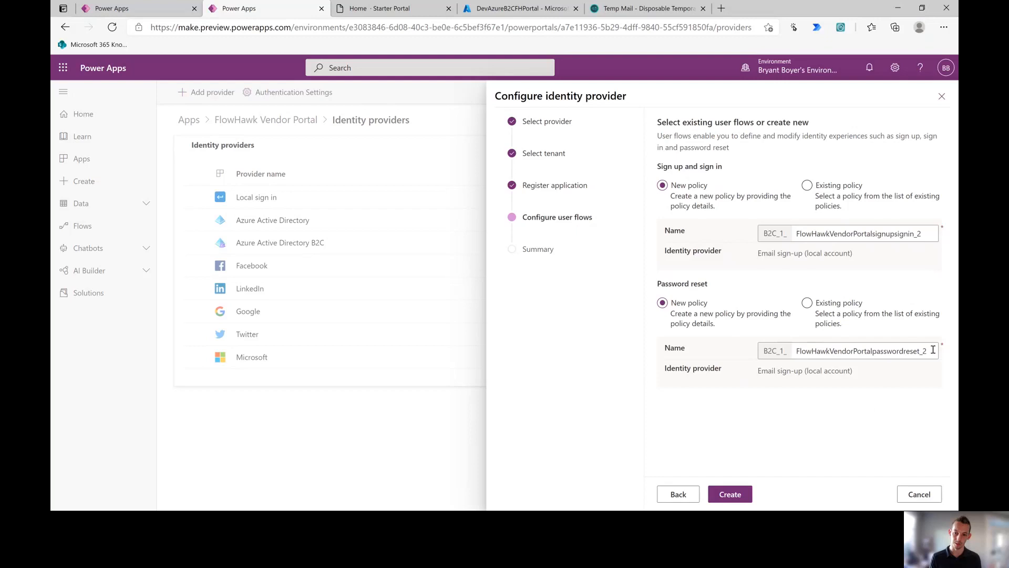
Step: Create new policies FlowHawkVendorPortalsignupsignin_2 and FlowHawkVendorPortalpasswordreset_2 for sign-up/sign-in and password reset
click(729, 493)
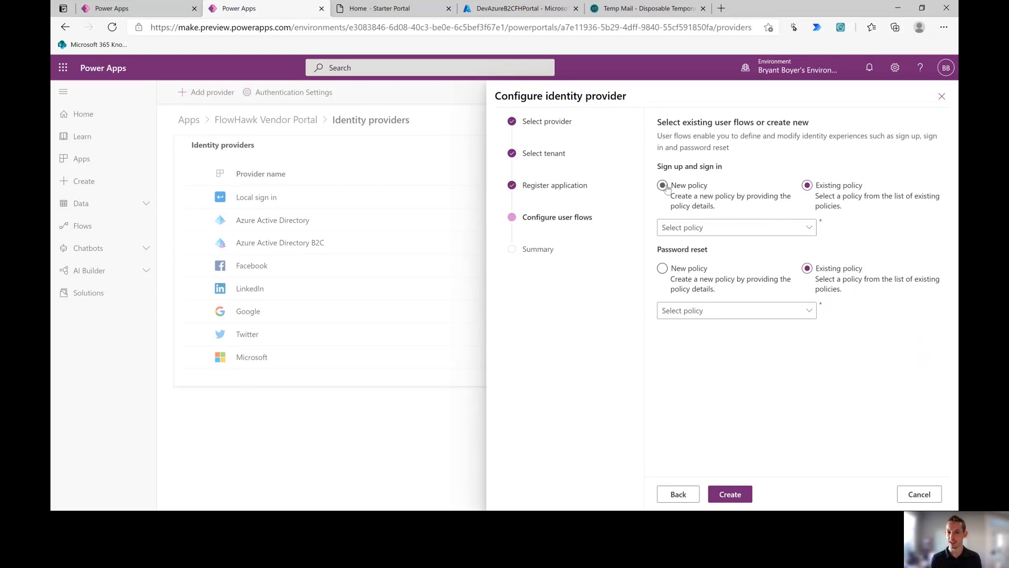
click(663, 185)
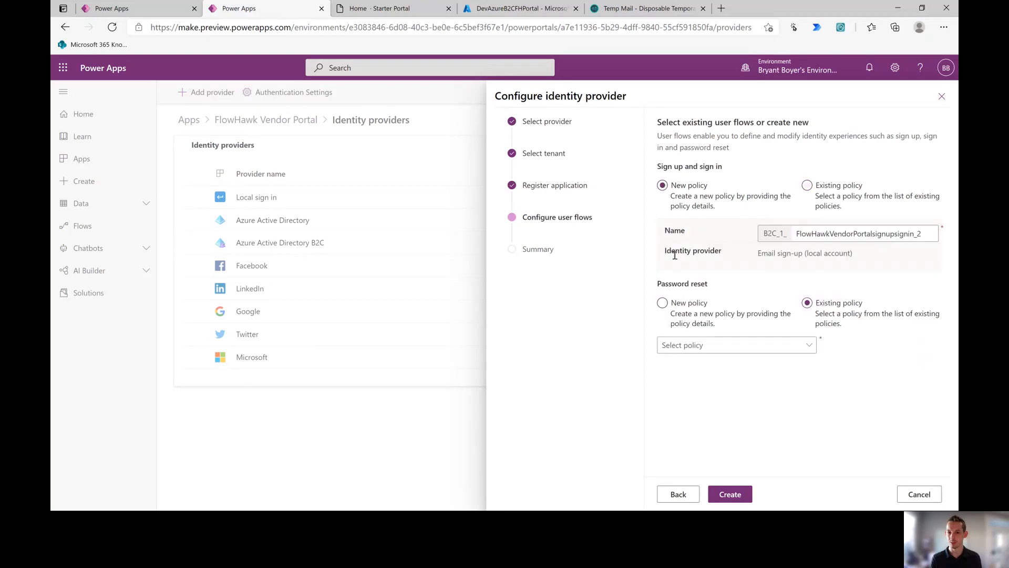
click(663, 304)
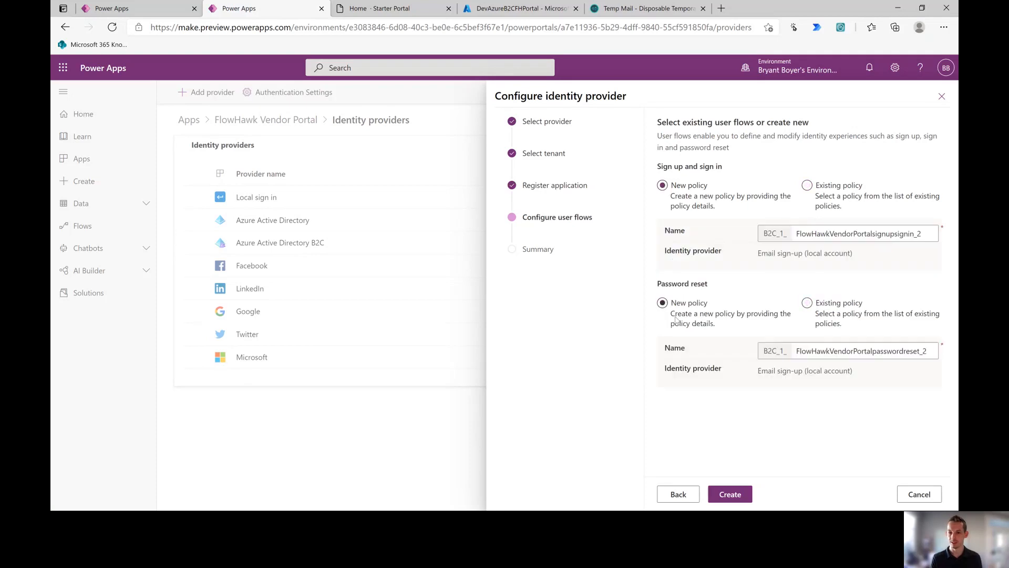
click(733, 499)
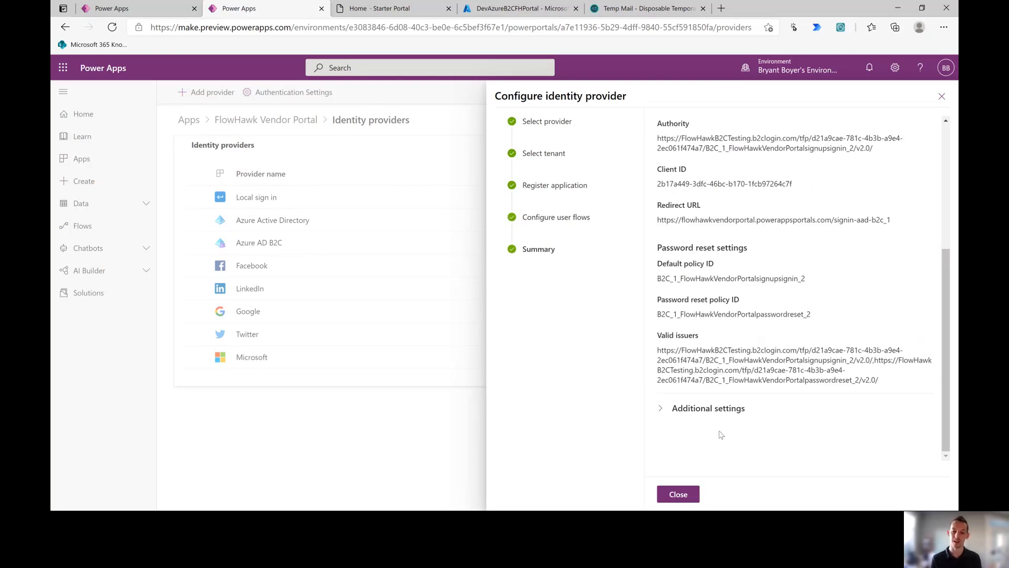
Step: Review the B2C summary with Additional settings expanded, then close the wizard
click(706, 409)
scroll(706, 409, down, 1)
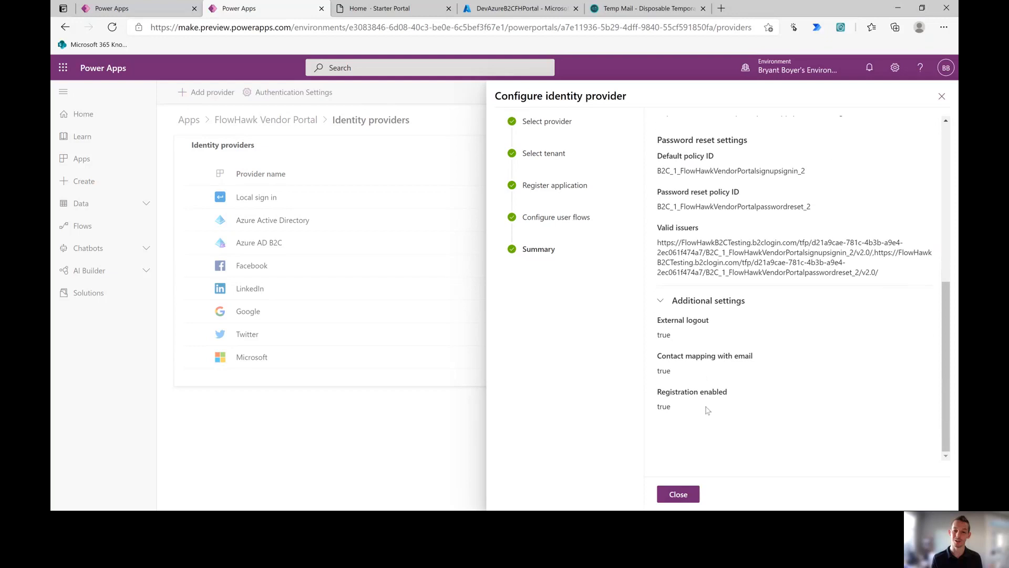
scroll(709, 436, up, 3)
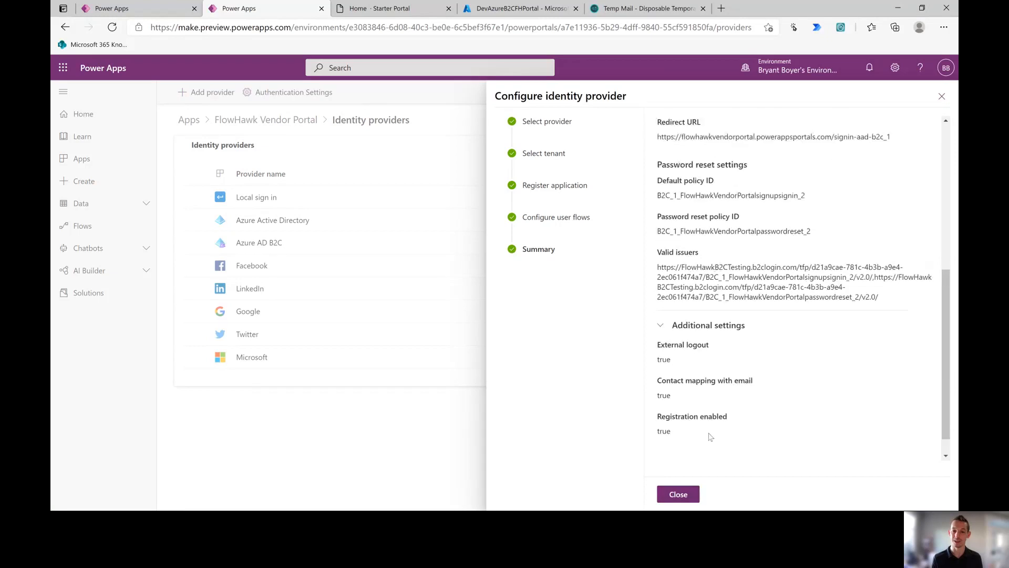
scroll(709, 436, up, 3)
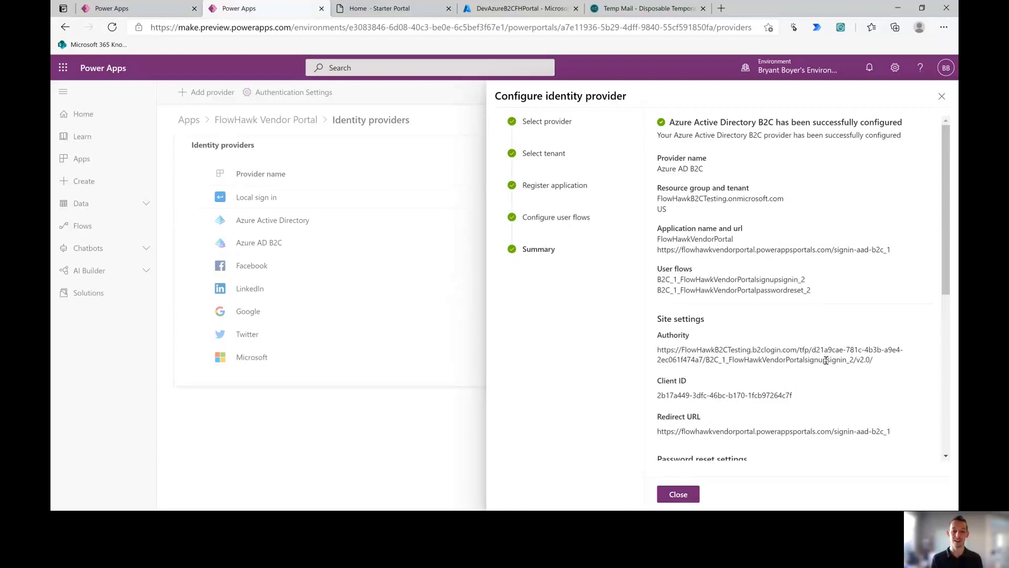
scroll(826, 360, down, 1)
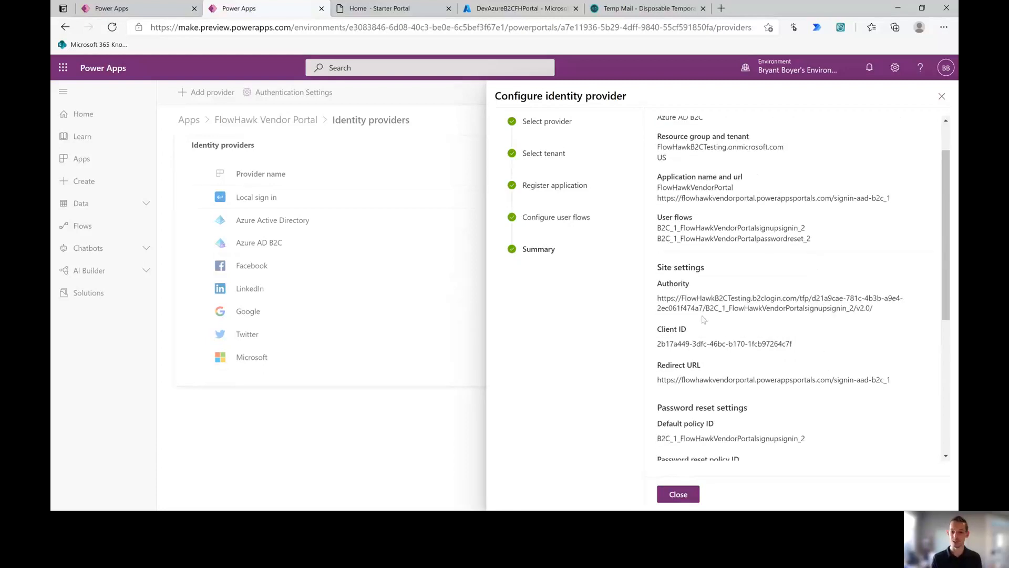
scroll(703, 319, down, 3)
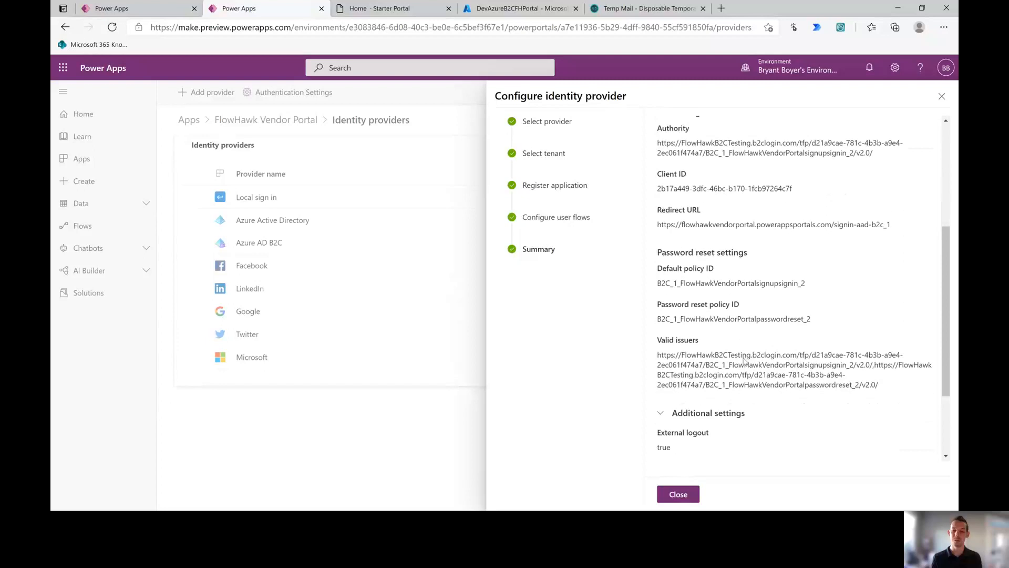
scroll(776, 365, down, 2)
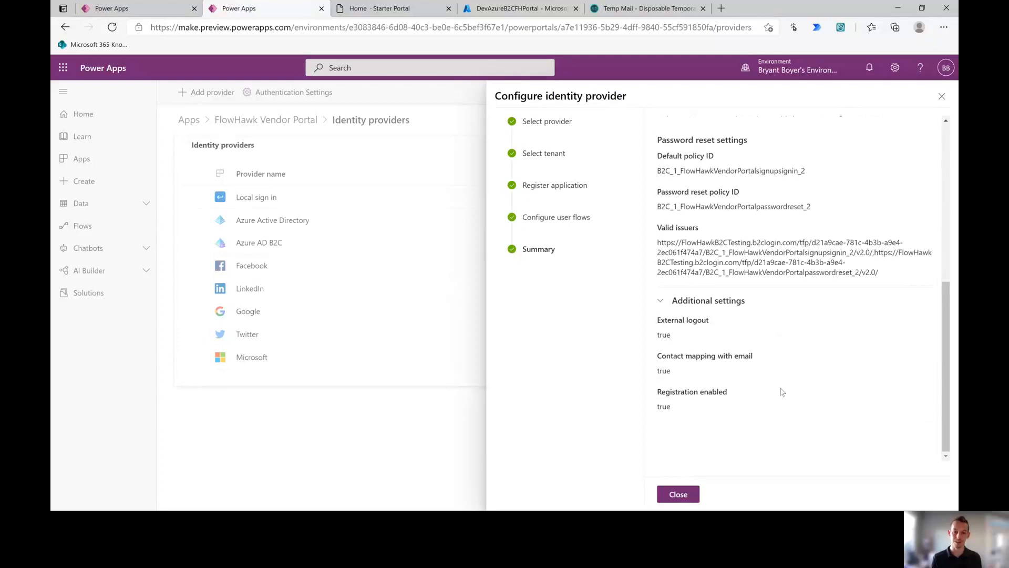
click(677, 493)
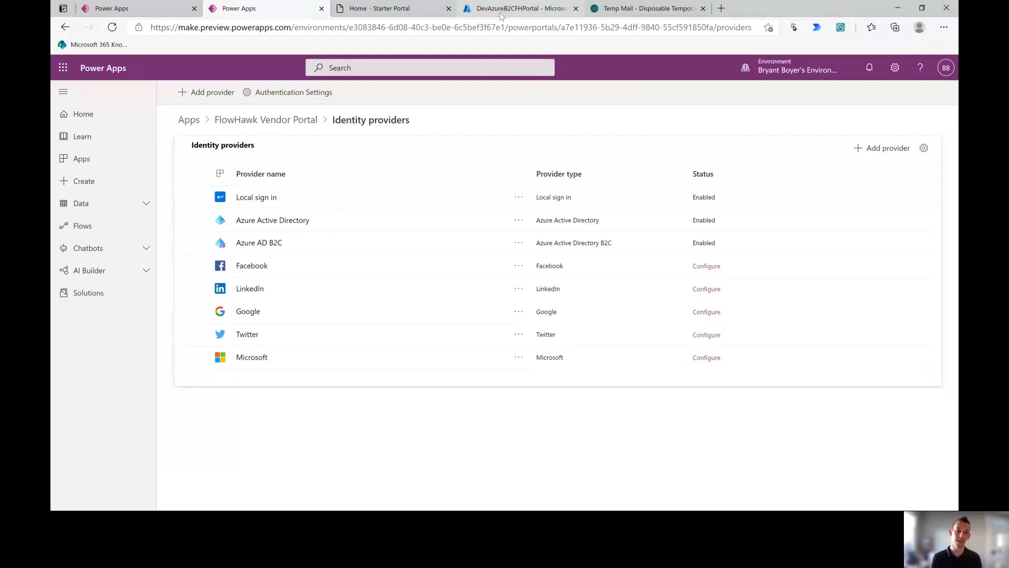
Step: Reload the Starter Portal and choose Azure AD B2C under External SignIn on the sign-in page
click(402, 9)
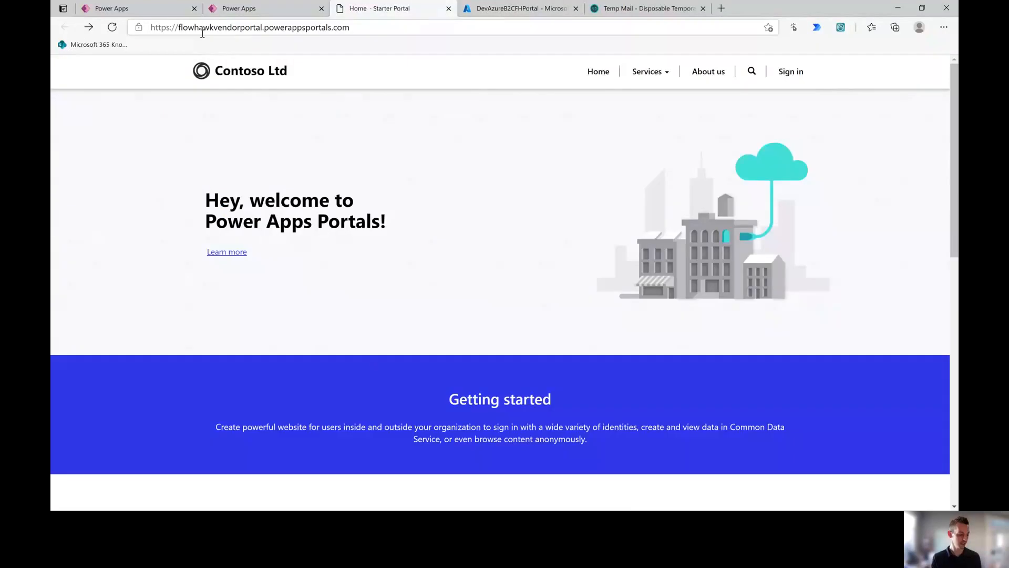
key(F5)
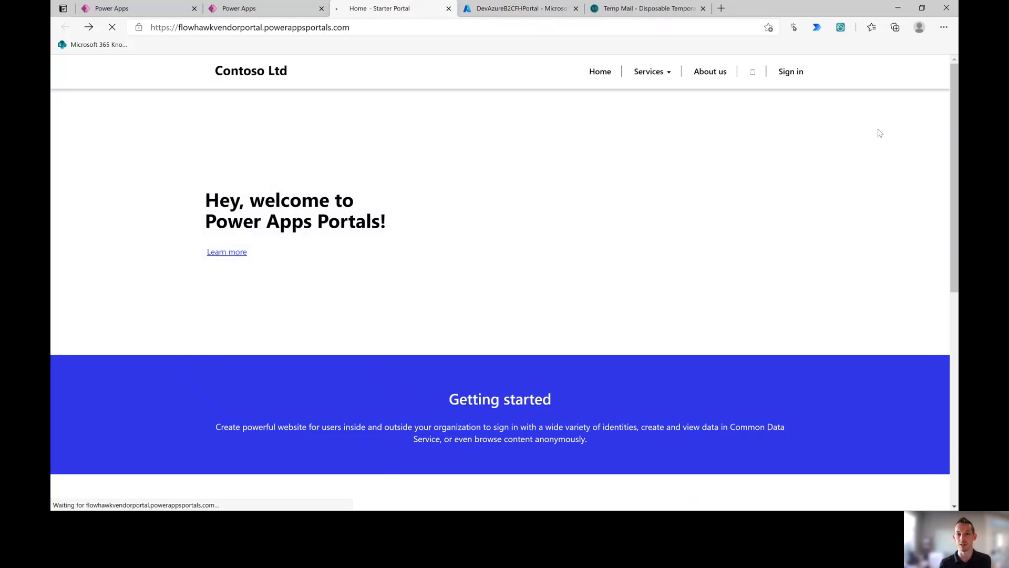
click(788, 81)
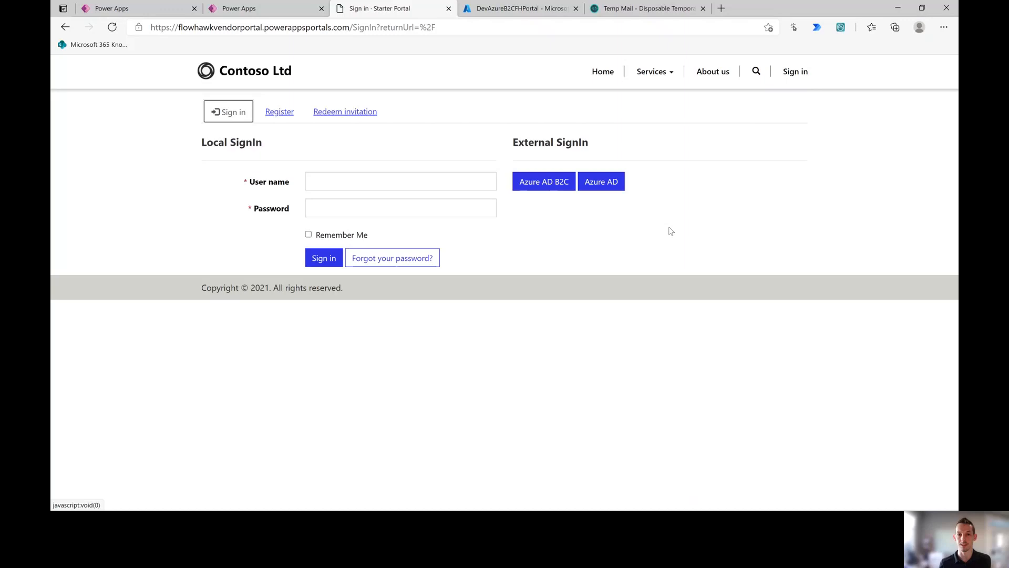
click(543, 189)
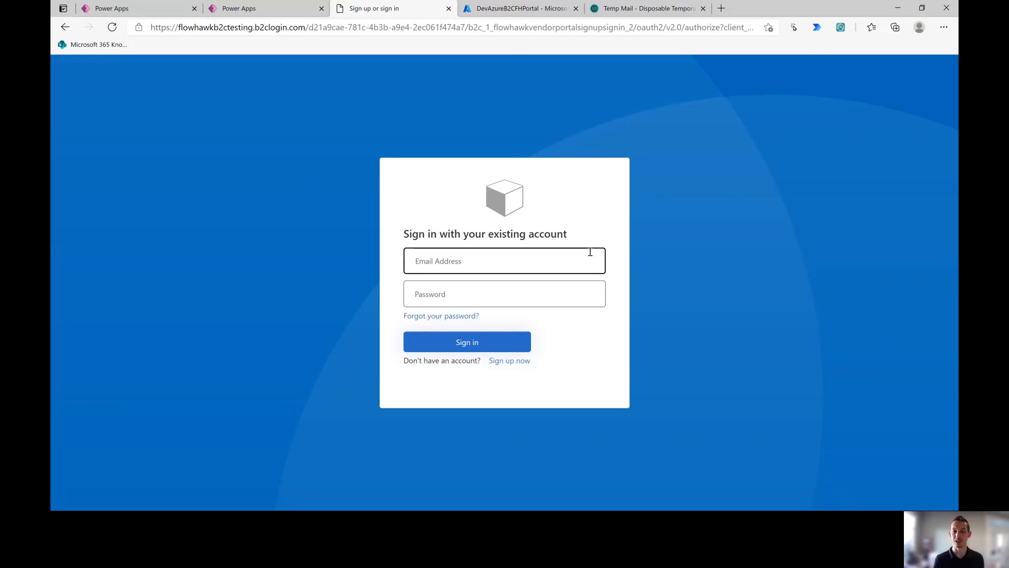
Step: Open the B2C sign-up form and copy the temporary address from temp-mail.org
click(506, 367)
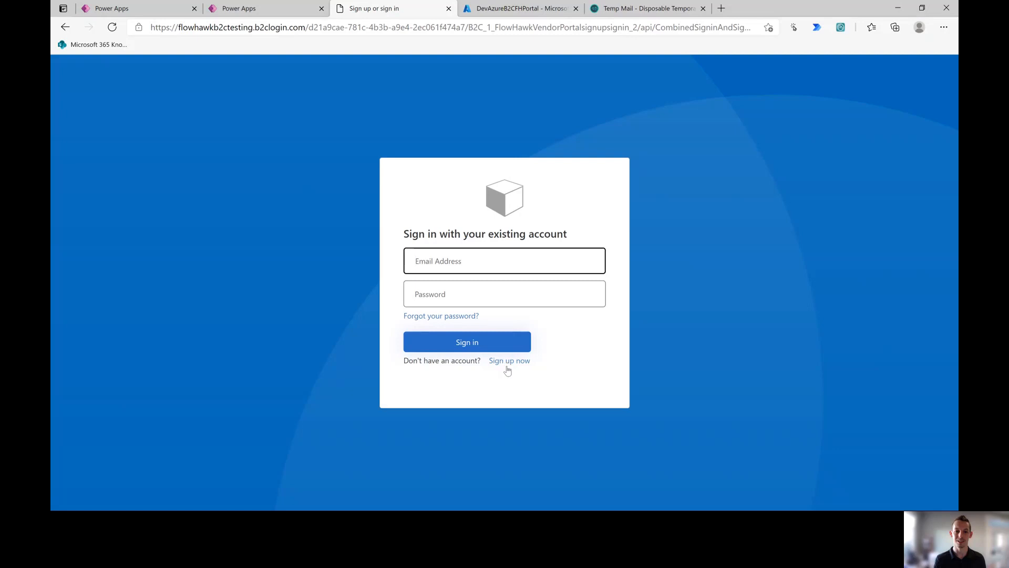
click(511, 363)
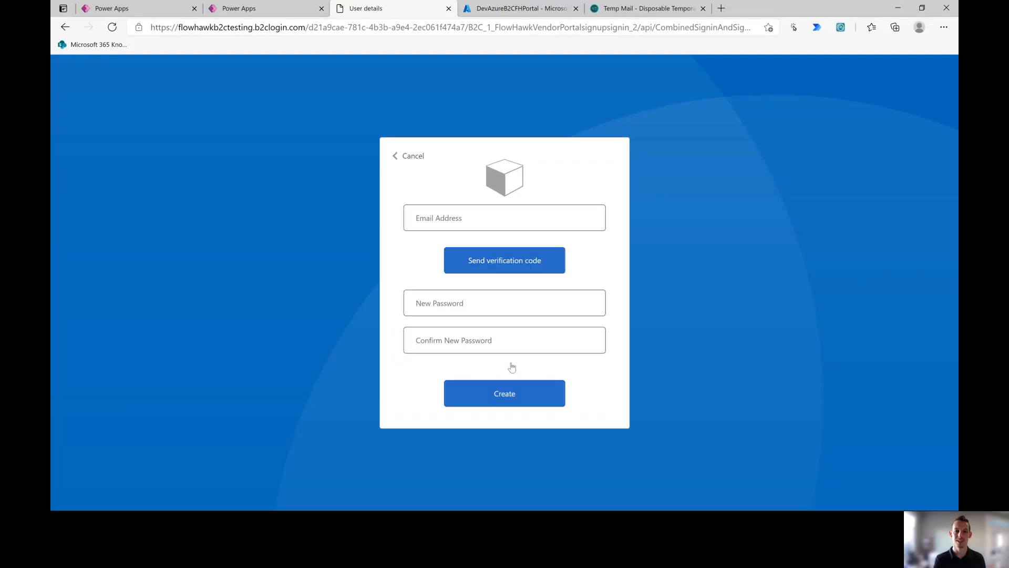
click(505, 219)
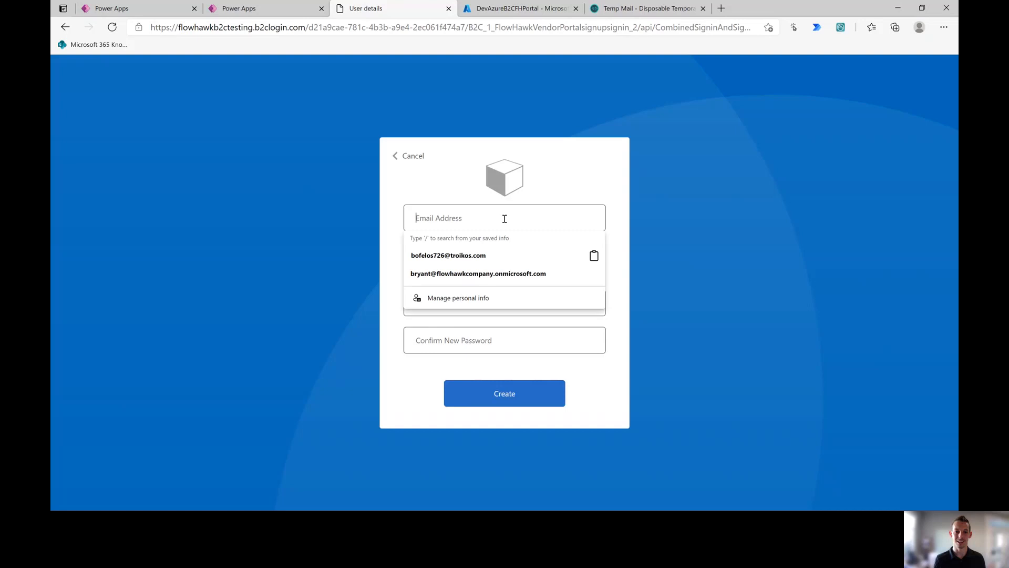
click(614, 10)
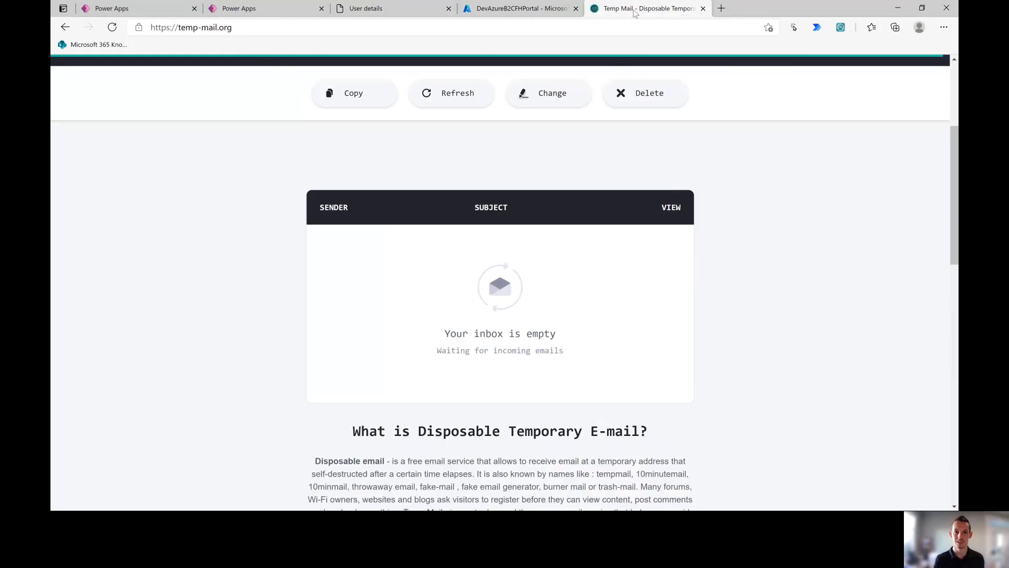
scroll(541, 247, up, 4)
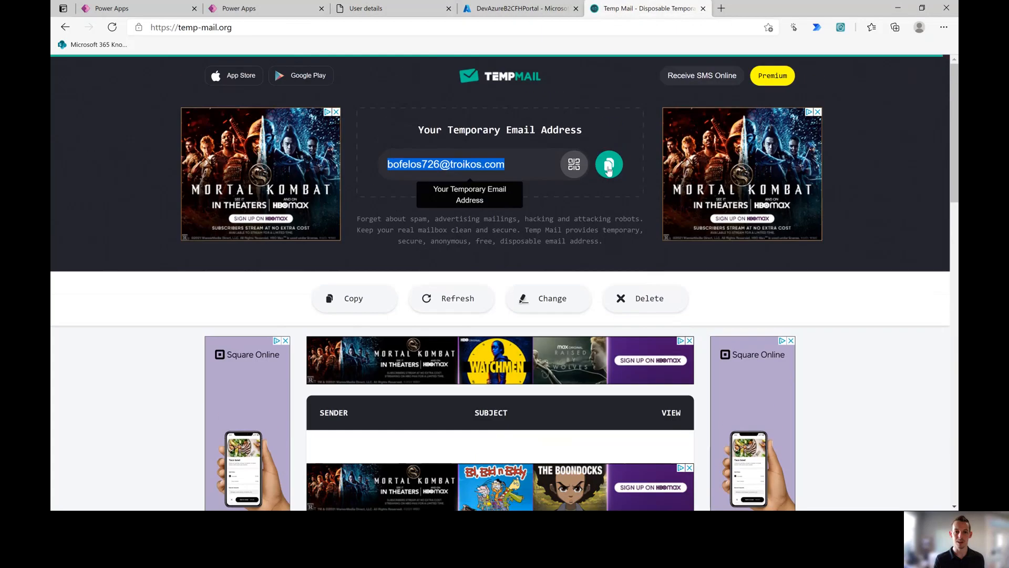
click(608, 164)
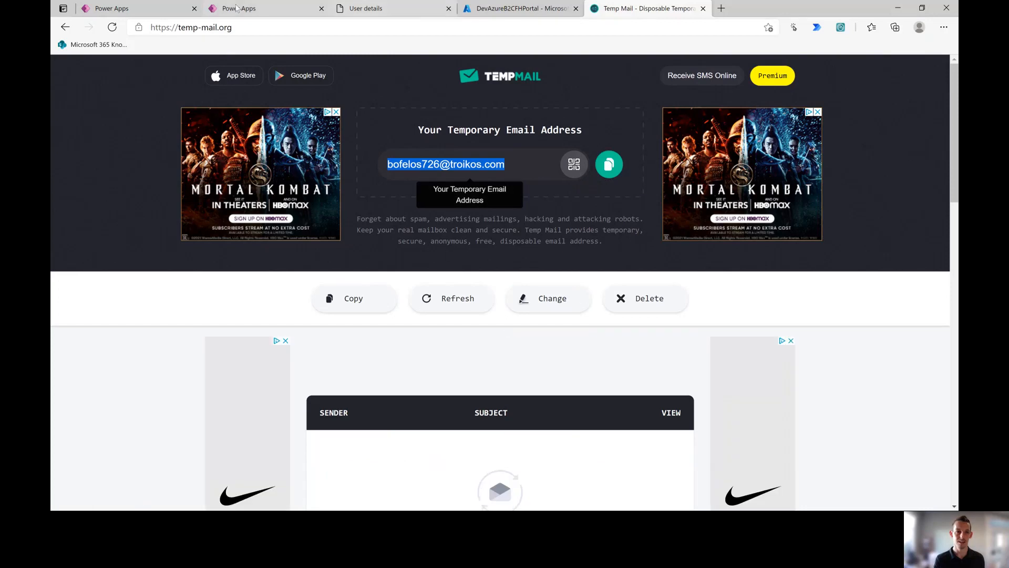
Step: Paste the temporary address into the sign-up Email field and request a verification code
click(366, 9)
click(451, 226)
key(ctrl+v)
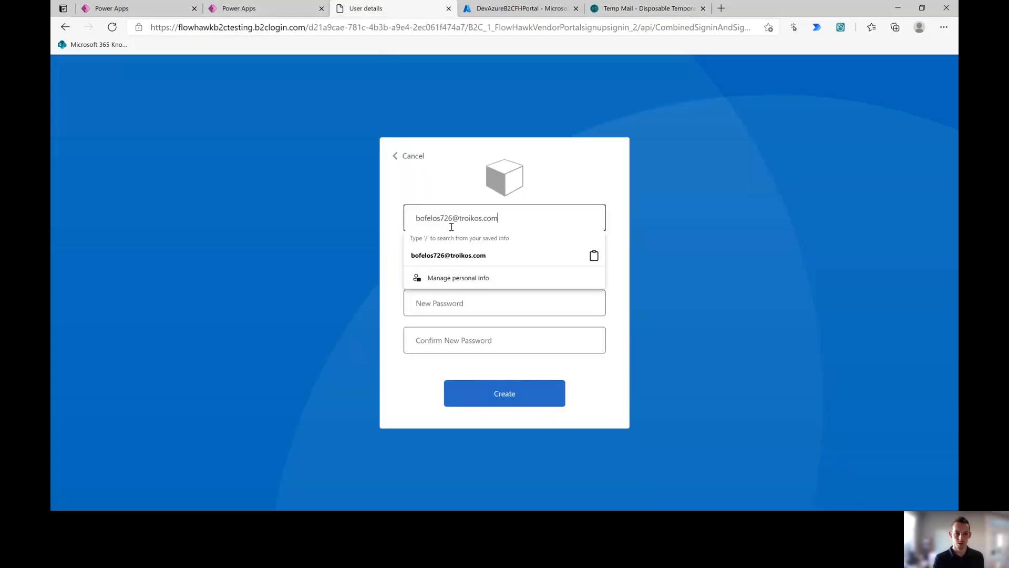
click(647, 210)
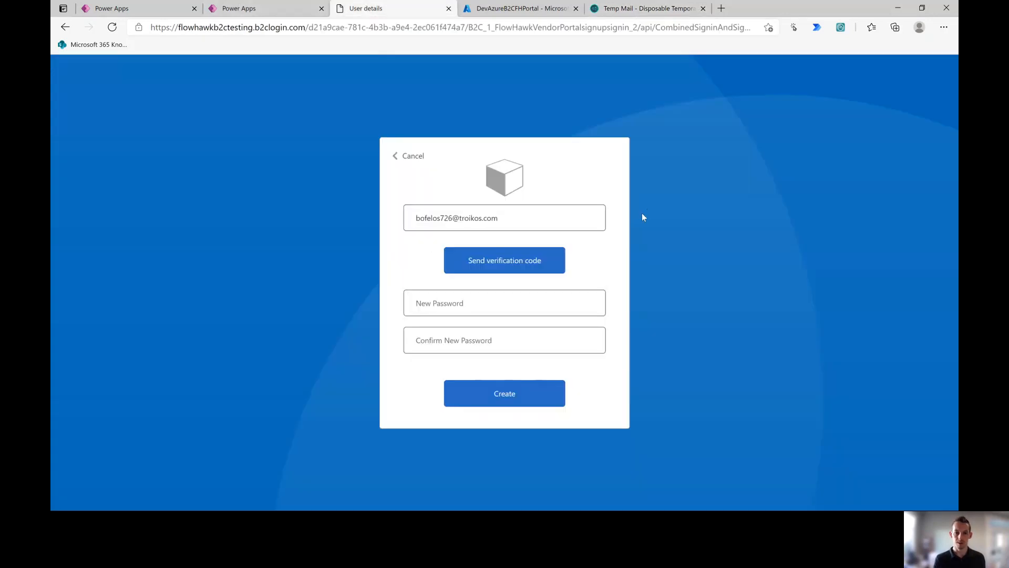
click(532, 266)
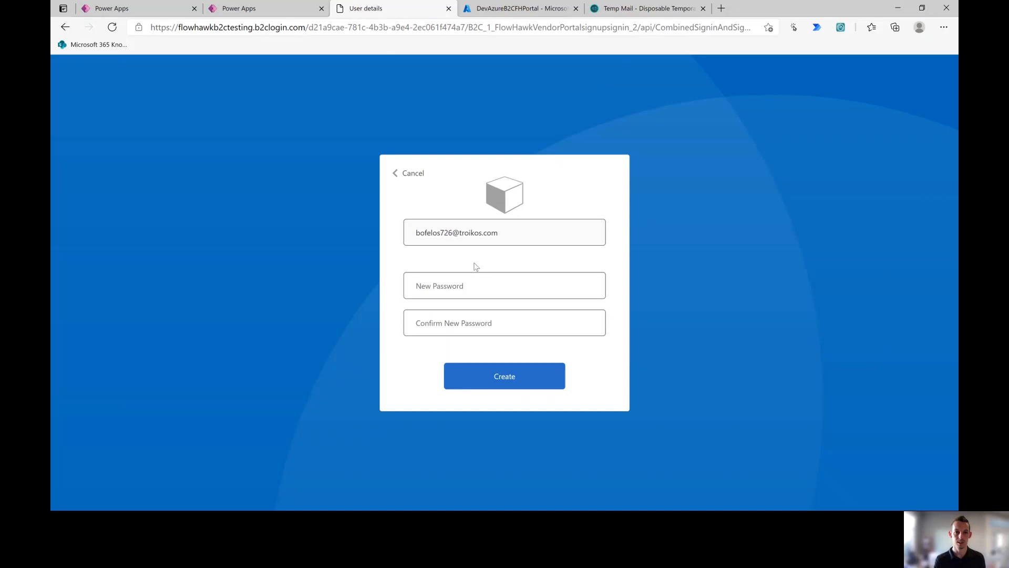
click(252, 10)
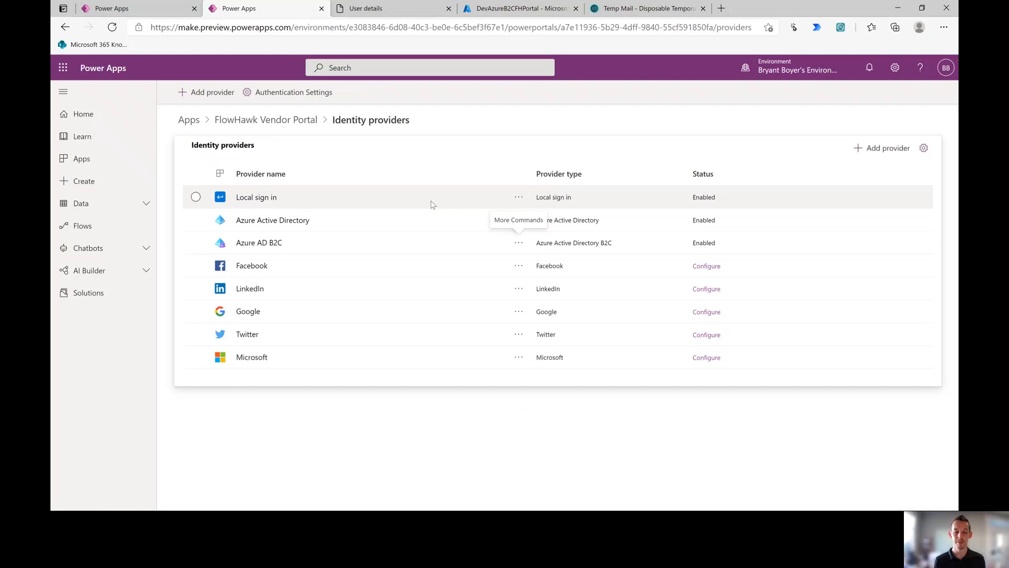
Step: Set Azure AD B2C as the default identity provider
click(519, 245)
click(545, 302)
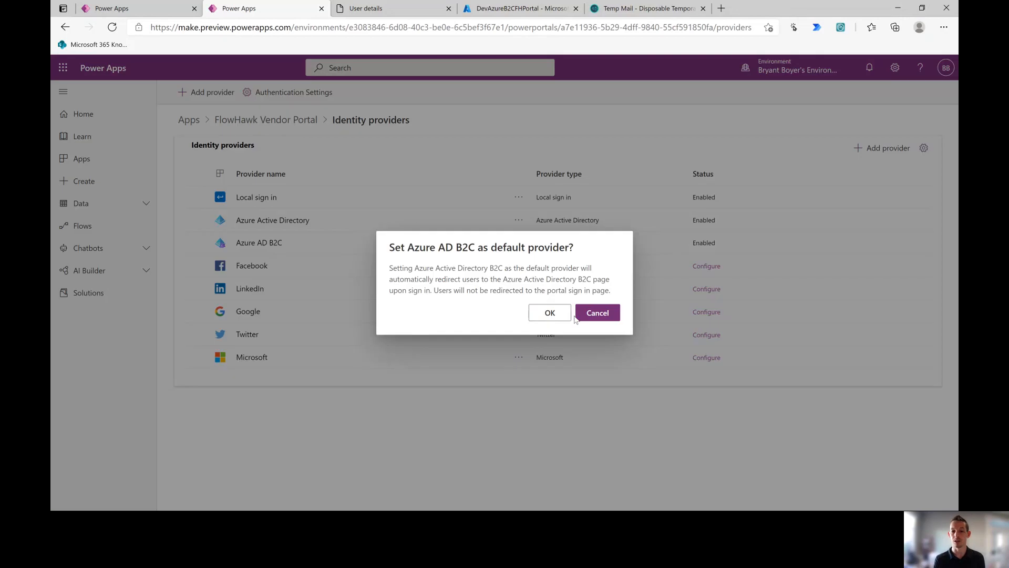
click(560, 316)
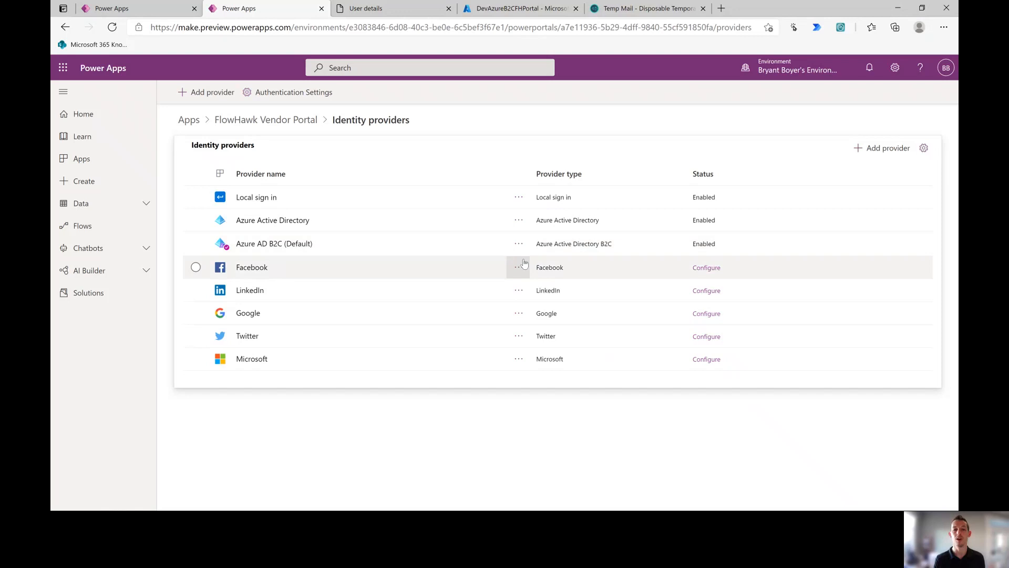
Step: Disable the Azure Active Directory and Local sign in providers, then return to the sign-up form
click(523, 227)
click(522, 227)
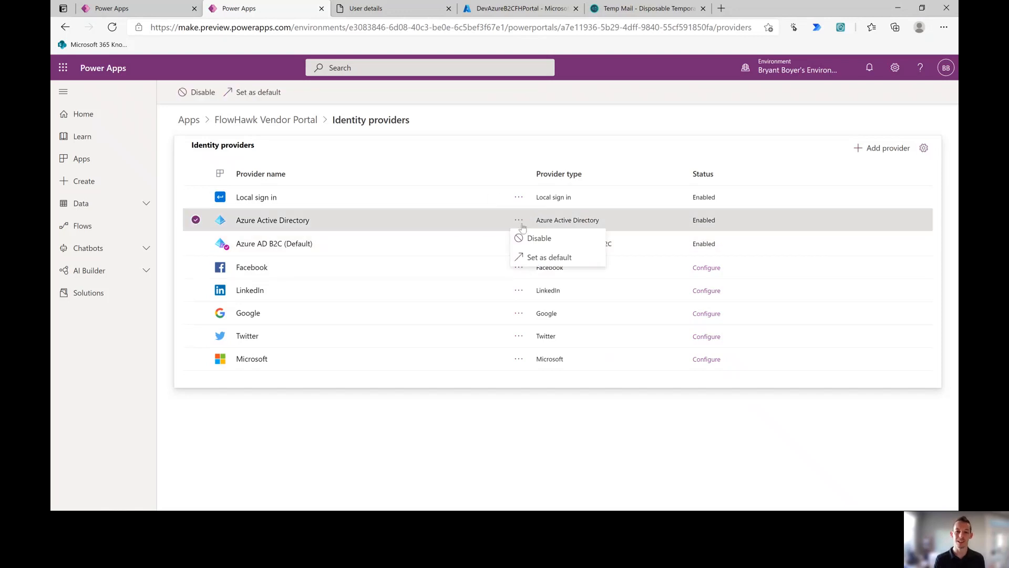
click(539, 237)
click(548, 313)
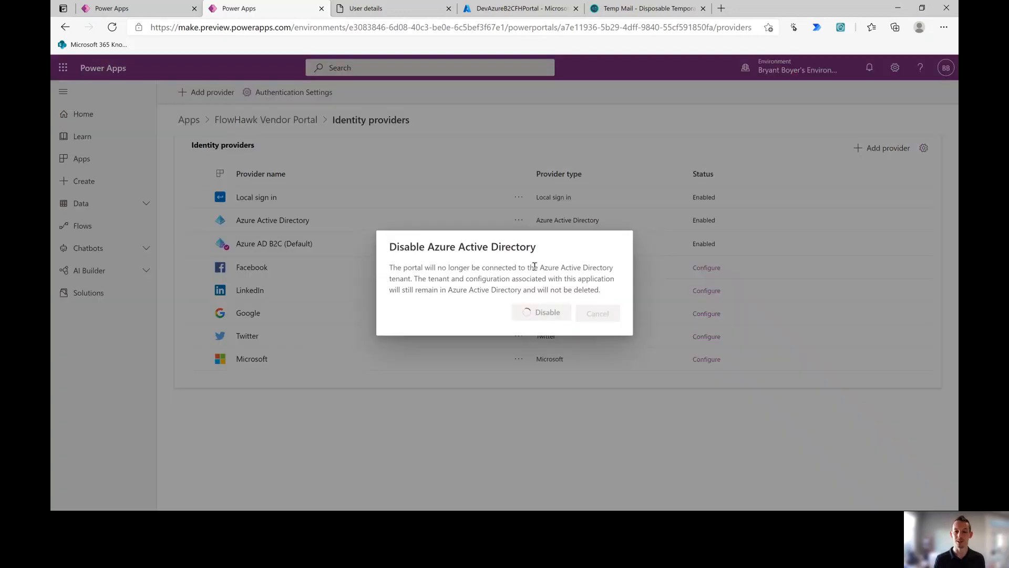
click(519, 198)
click(524, 219)
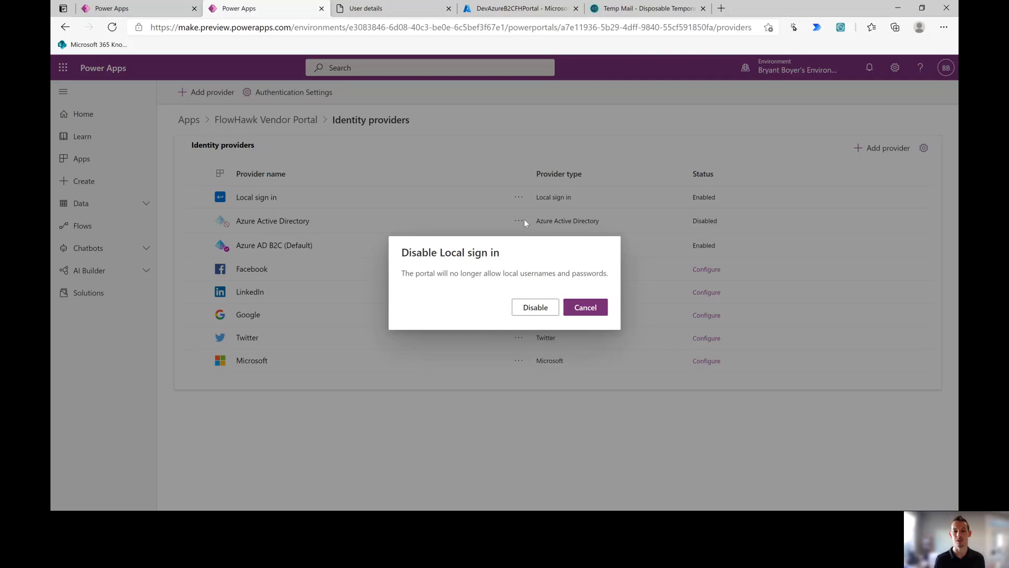
click(544, 306)
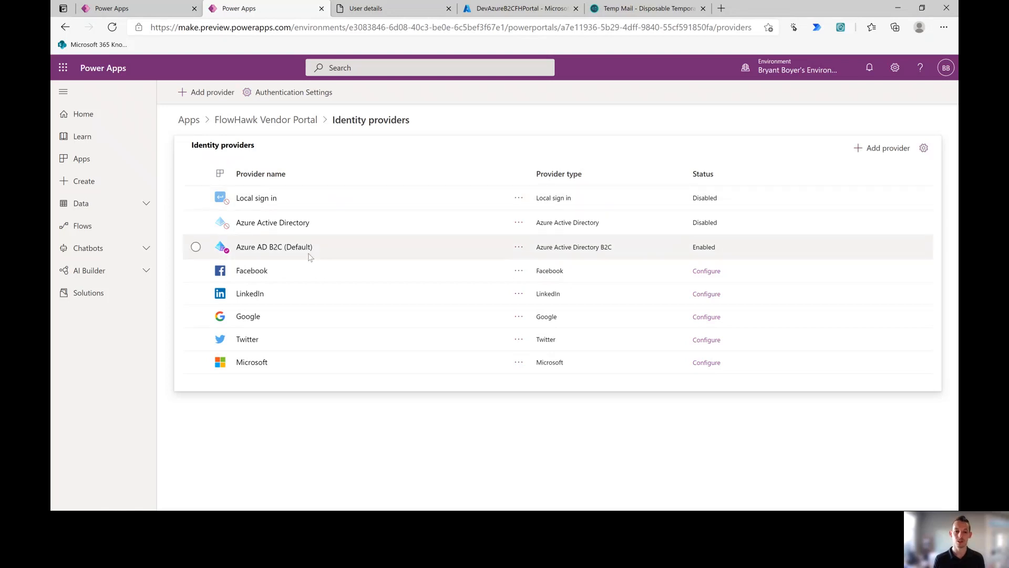
click(398, 9)
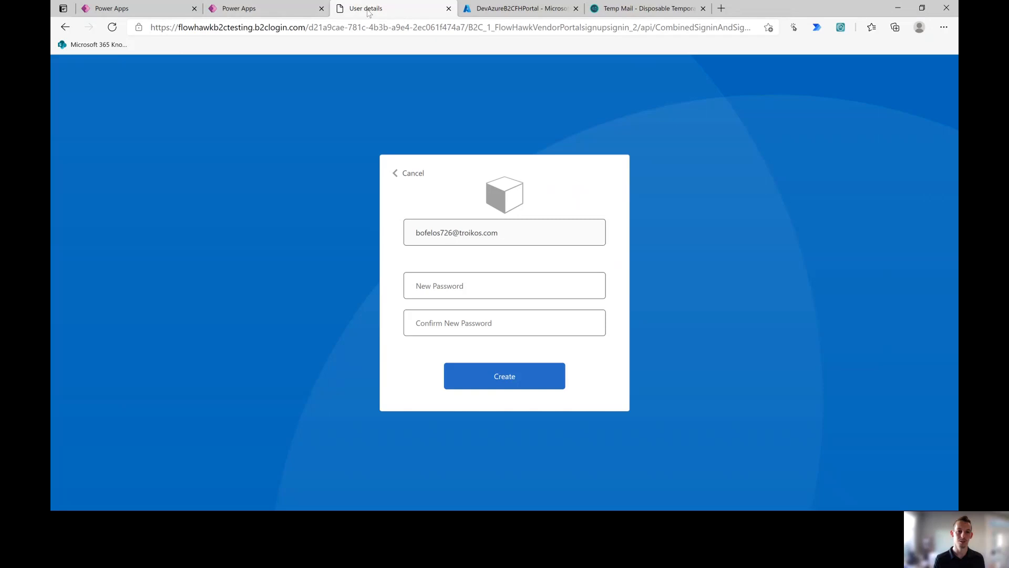
Step: Rearrange the browser tabs, moving the sign-up page last and adding a new blank tab
drag(368, 11, 655, 11)
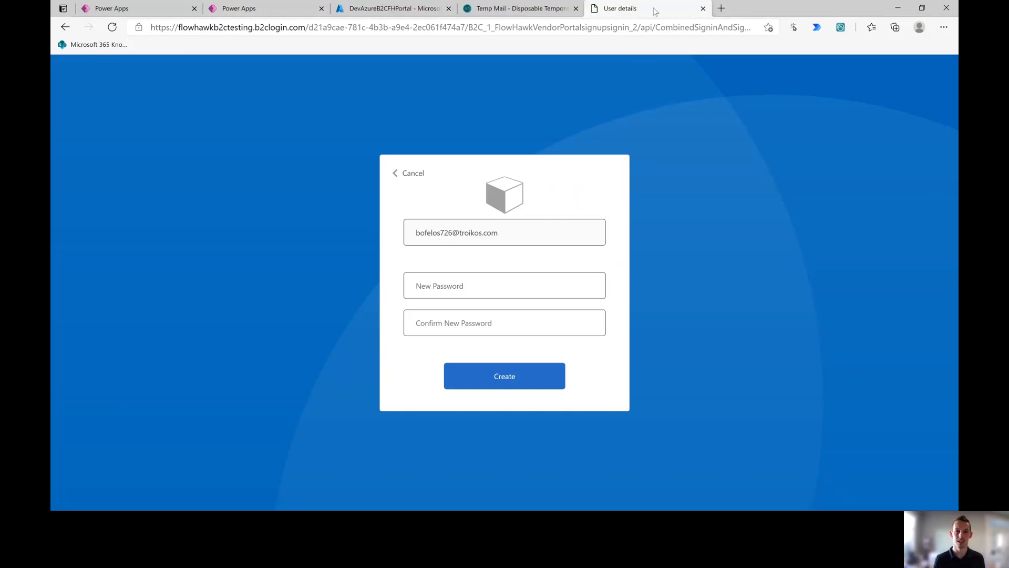
click(721, 8)
drag(724, 9, 362, 25)
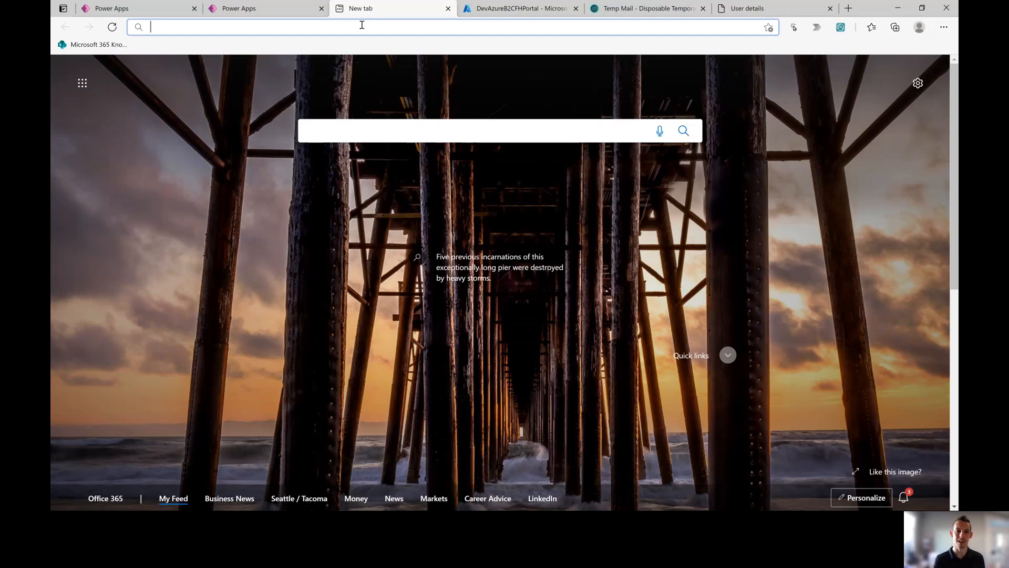
click(765, 11)
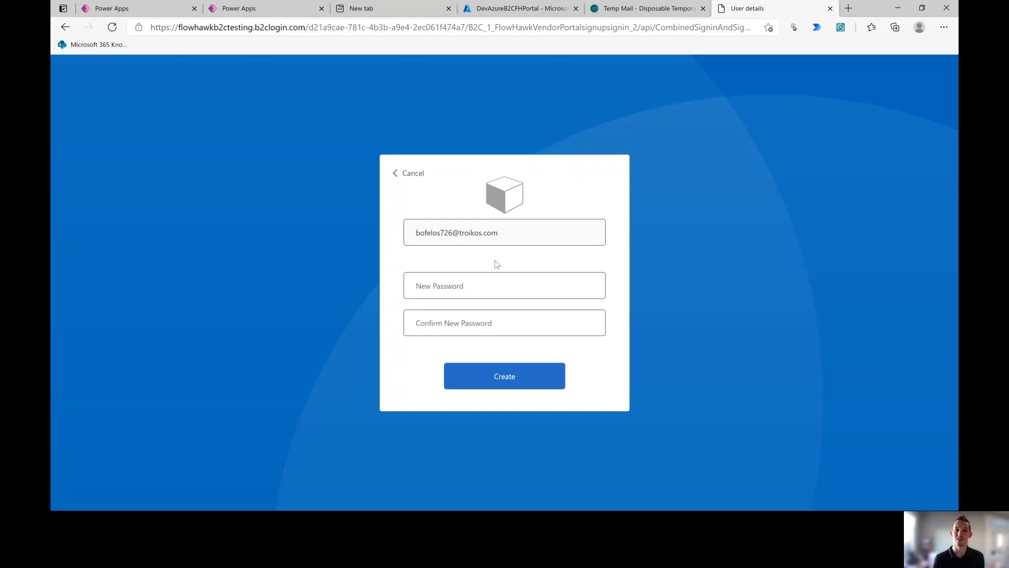
Step: Reload the Temp Mail page and load the FlowHawk vendor portal site in the new tab
click(635, 7)
scroll(562, 216, down, 2)
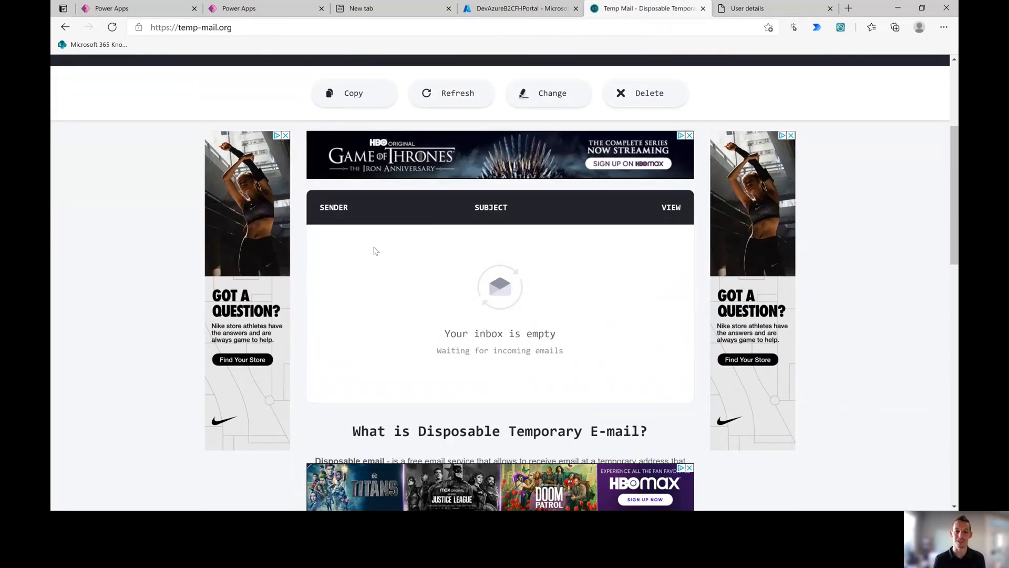
scroll(375, 250, up, 5)
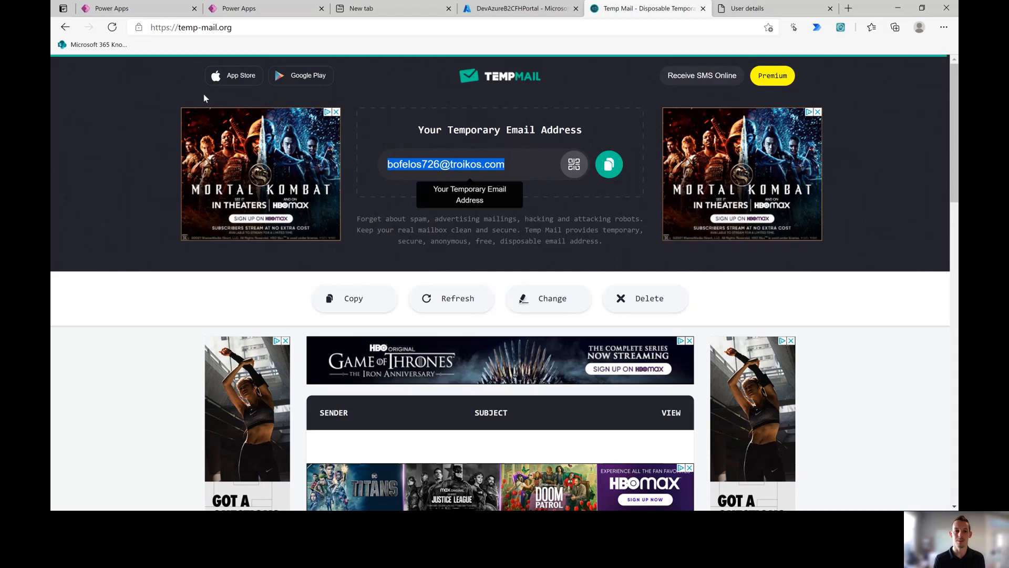
click(111, 28)
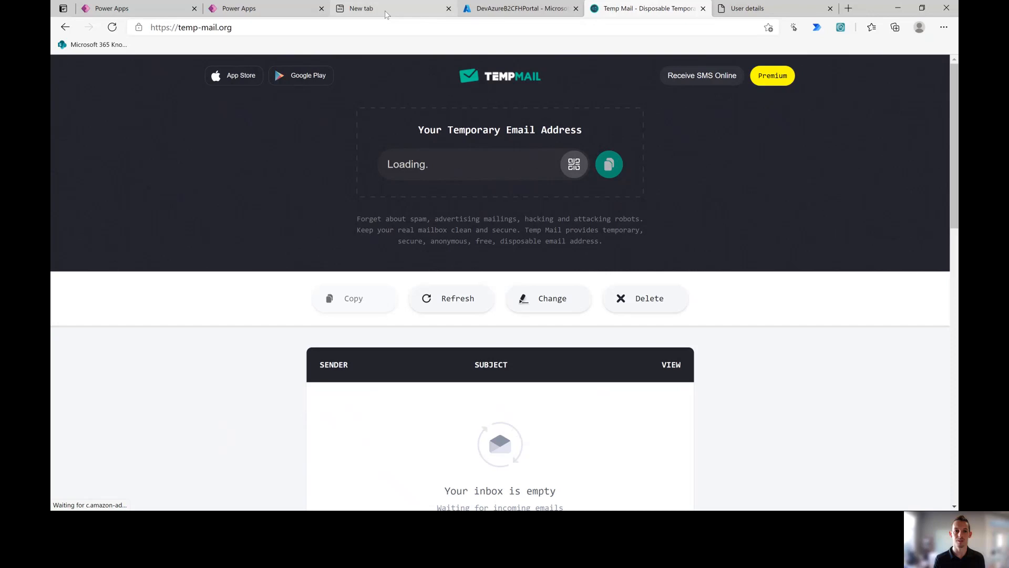
click(368, 8)
text(flow)
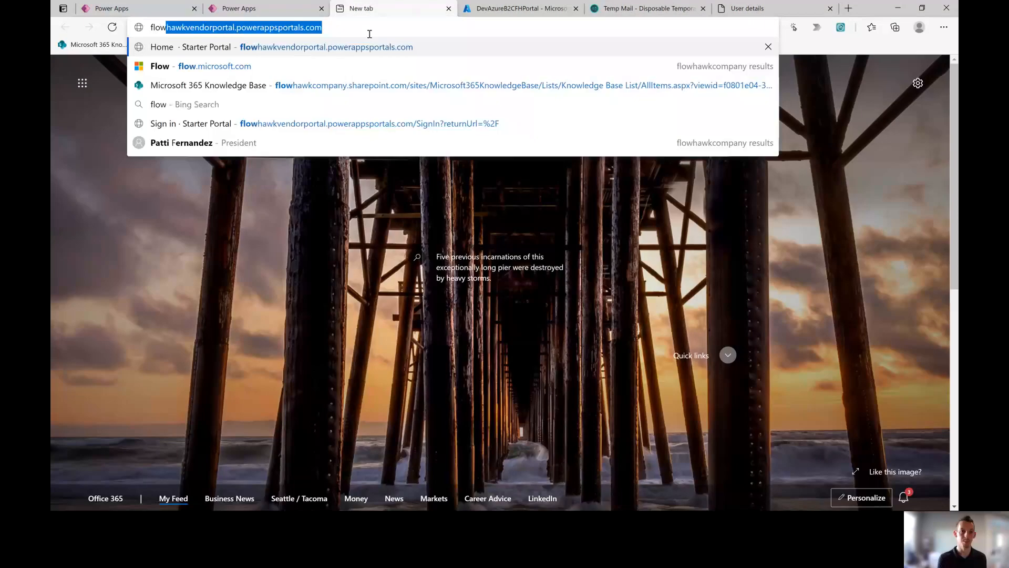
key(Return)
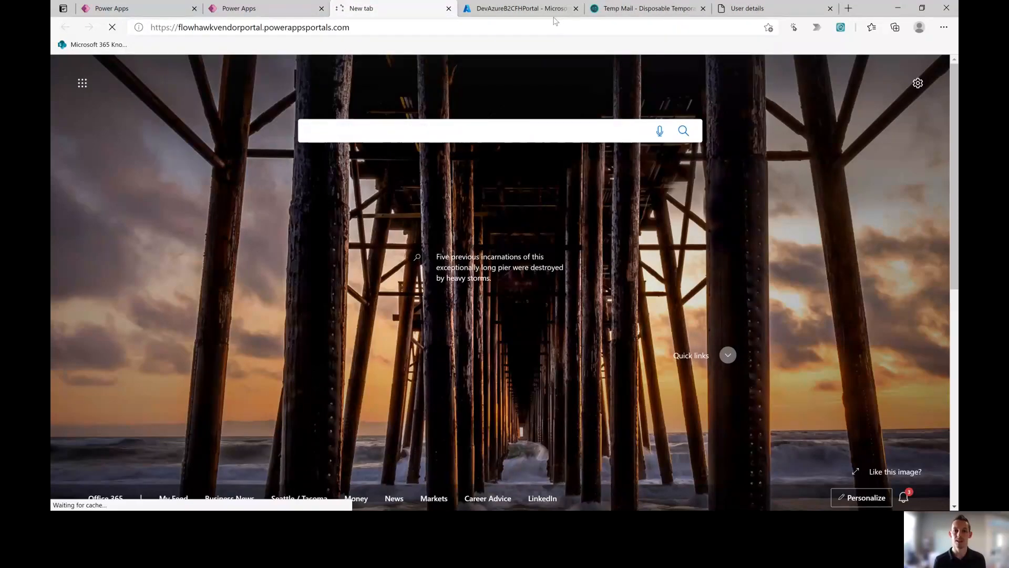
click(756, 6)
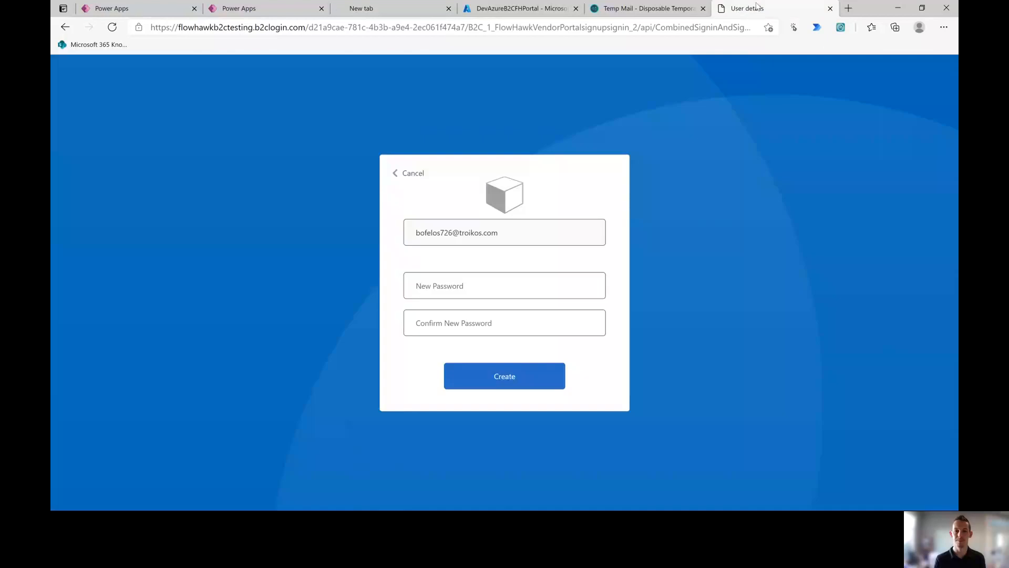
click(634, 10)
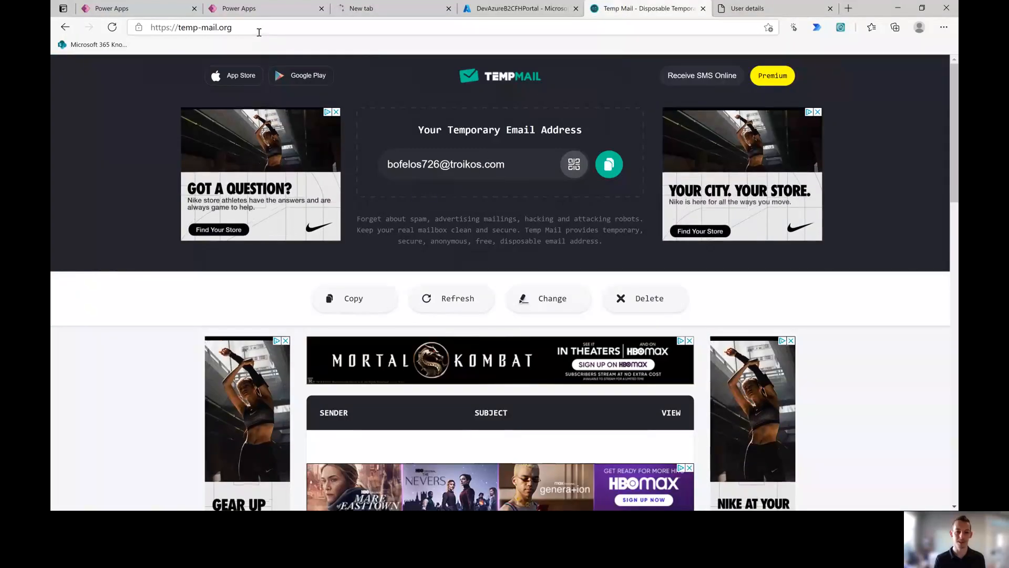
click(944, 26)
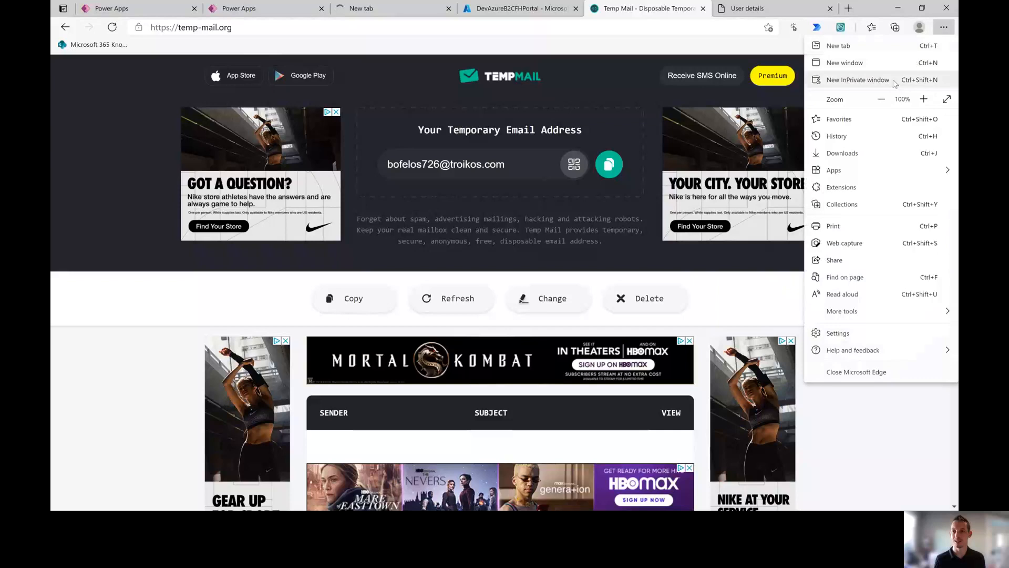
Step: In a new private window, search 'temp email', open Temp Mail and copy a second temporary address
click(851, 80)
text(temp )
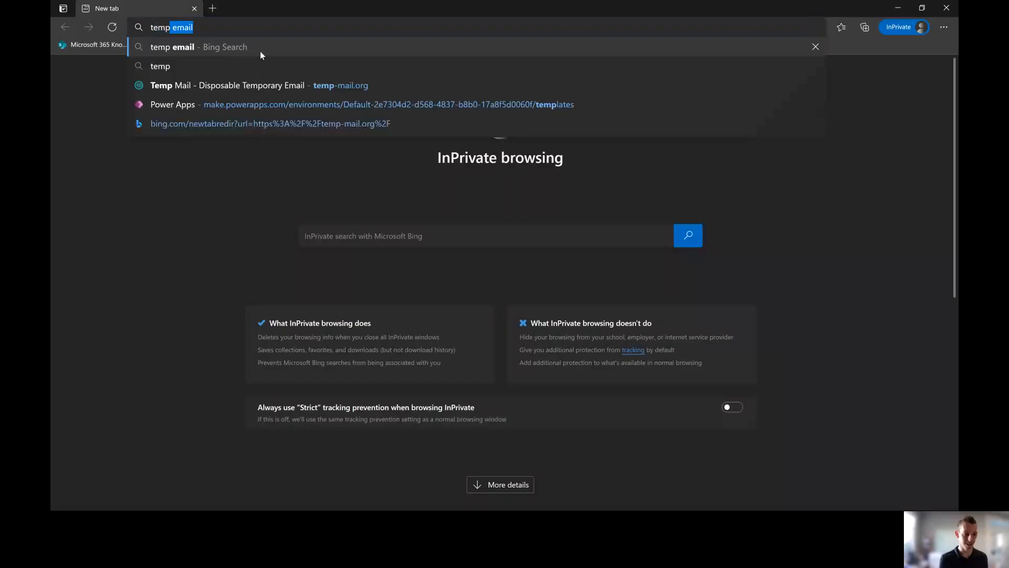
text(email)
key(Return)
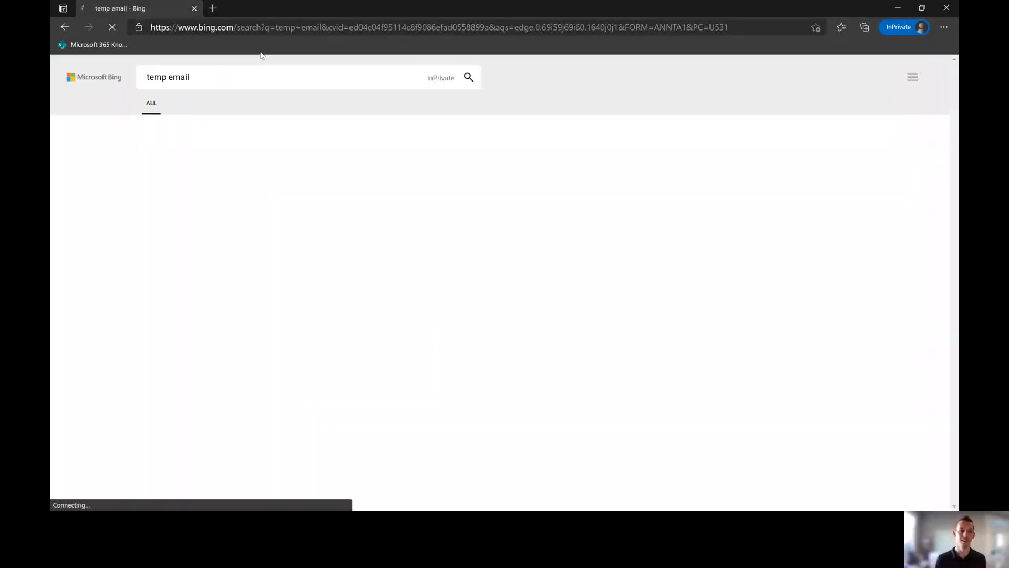
click(245, 170)
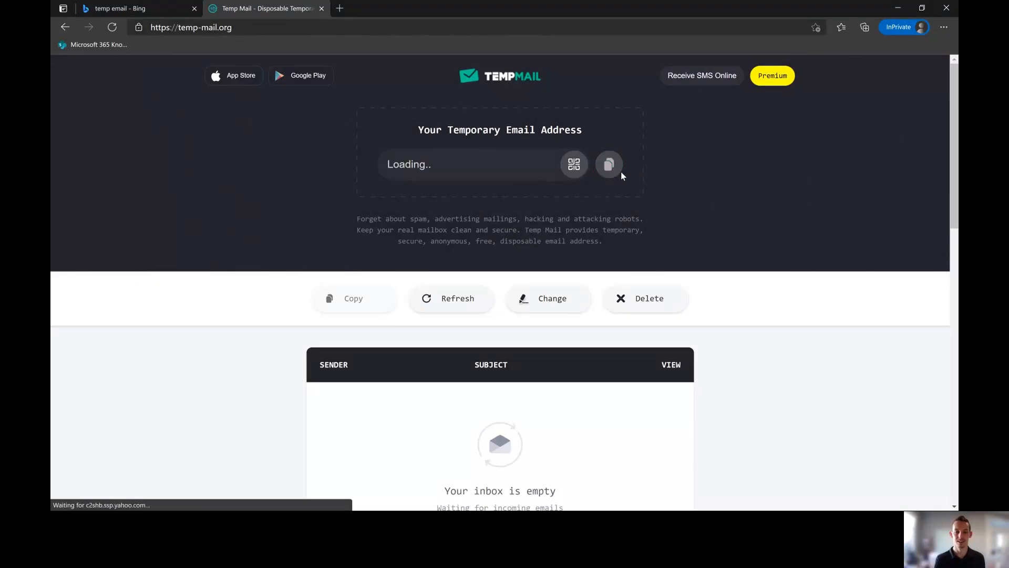
click(194, 8)
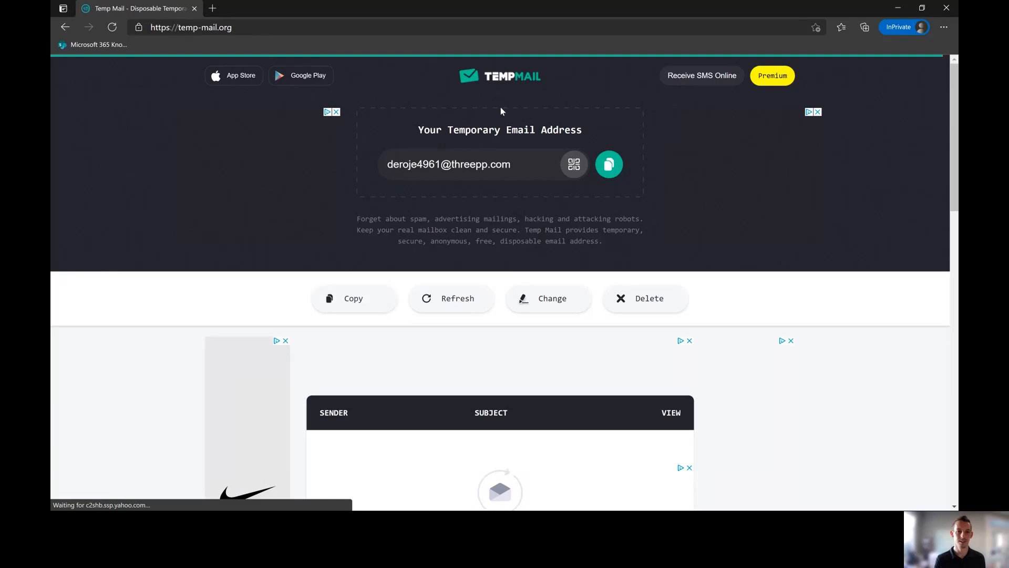
click(608, 165)
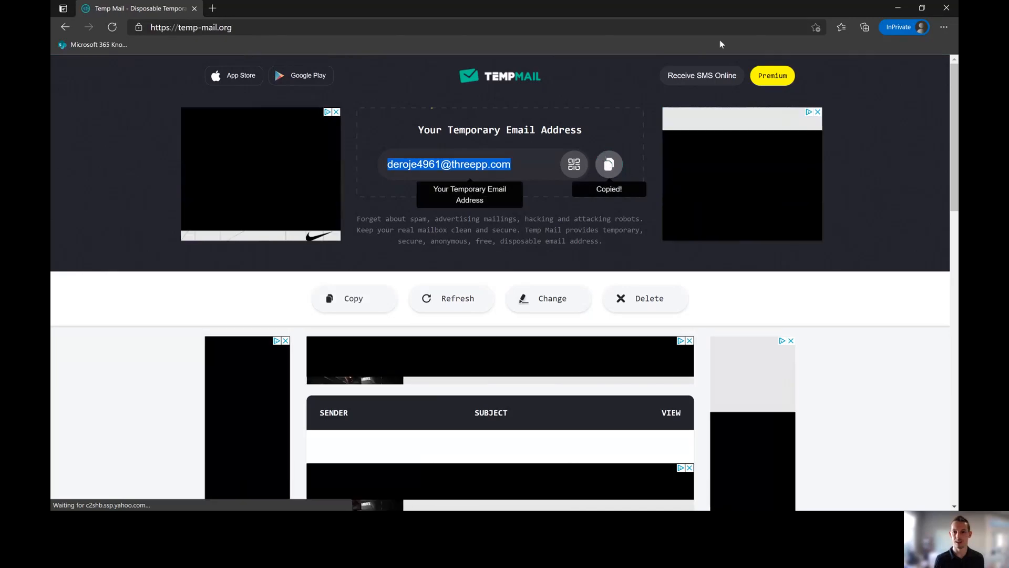
click(898, 8)
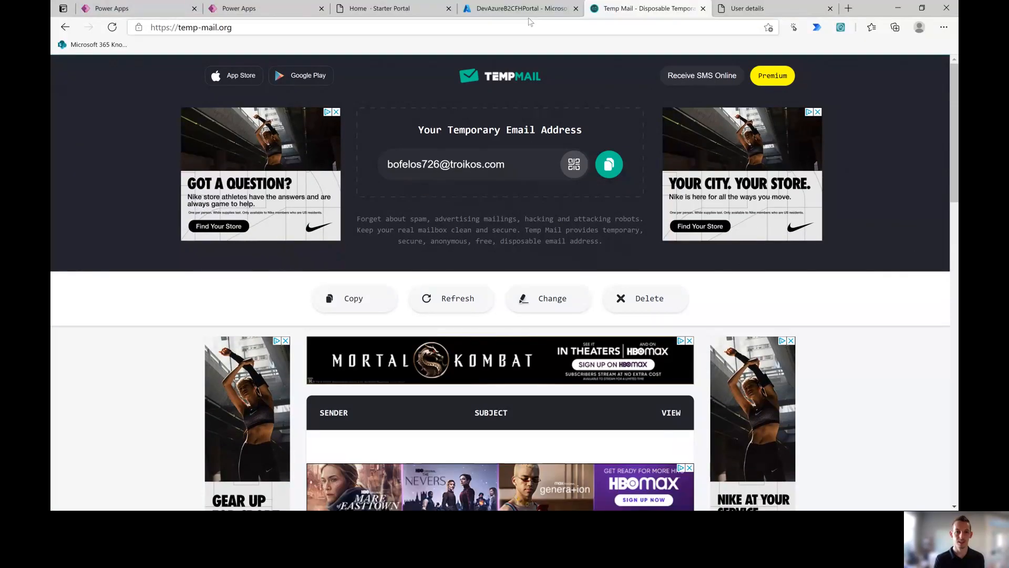
Step: From the Contoso Starter Portal, sign in and open the Sign up now form
click(409, 11)
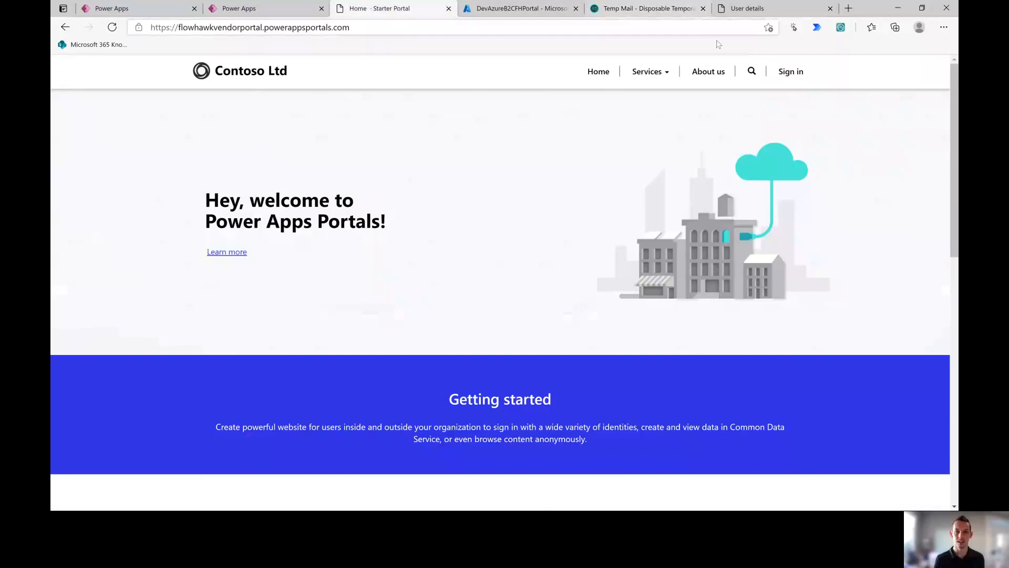
click(779, 76)
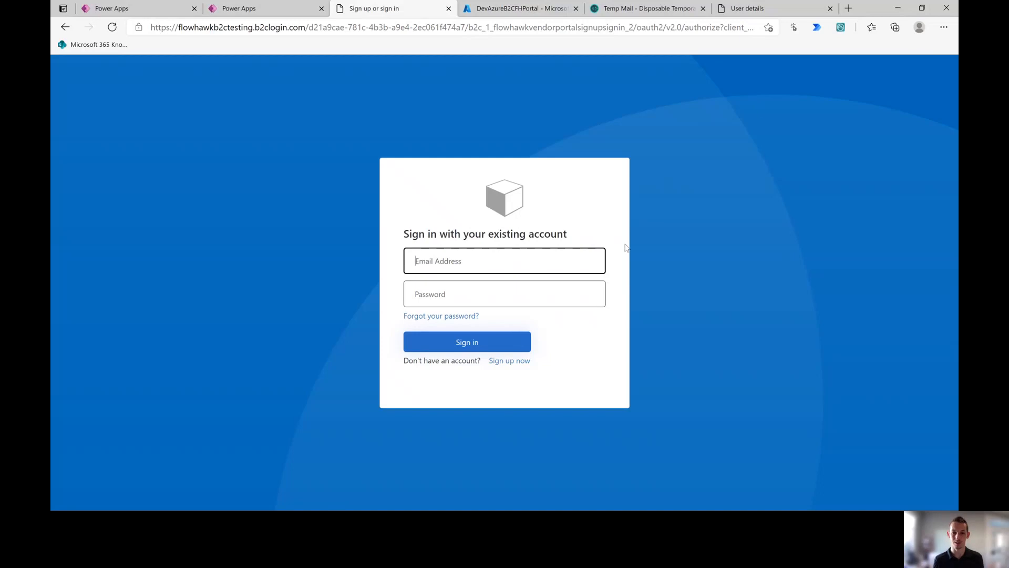
click(511, 372)
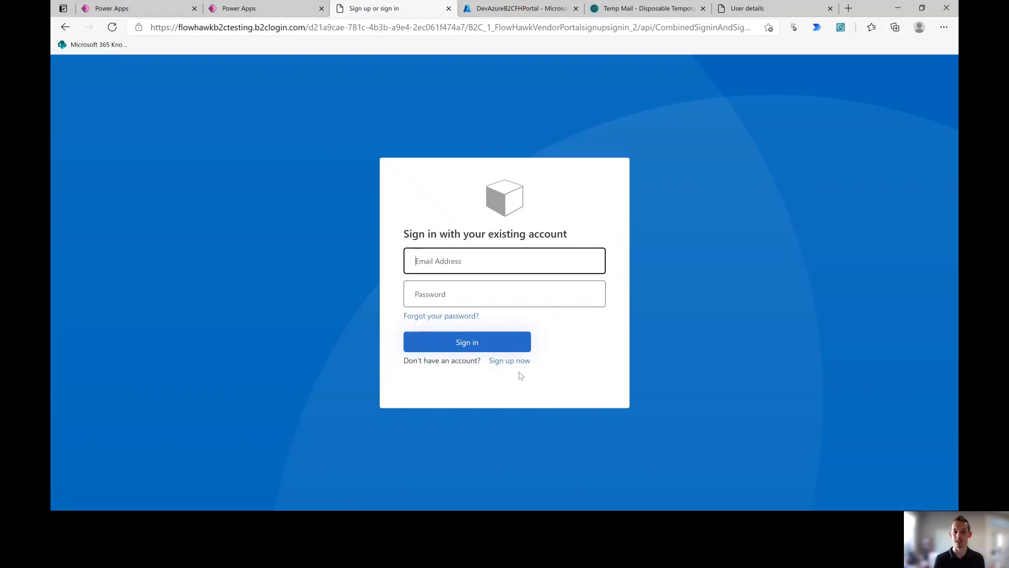
click(510, 361)
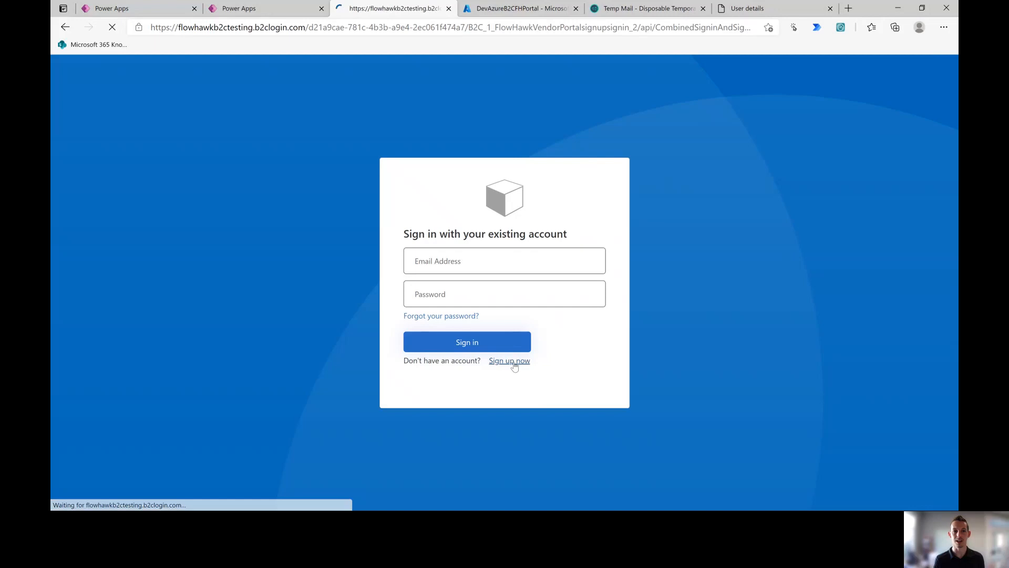
click(514, 363)
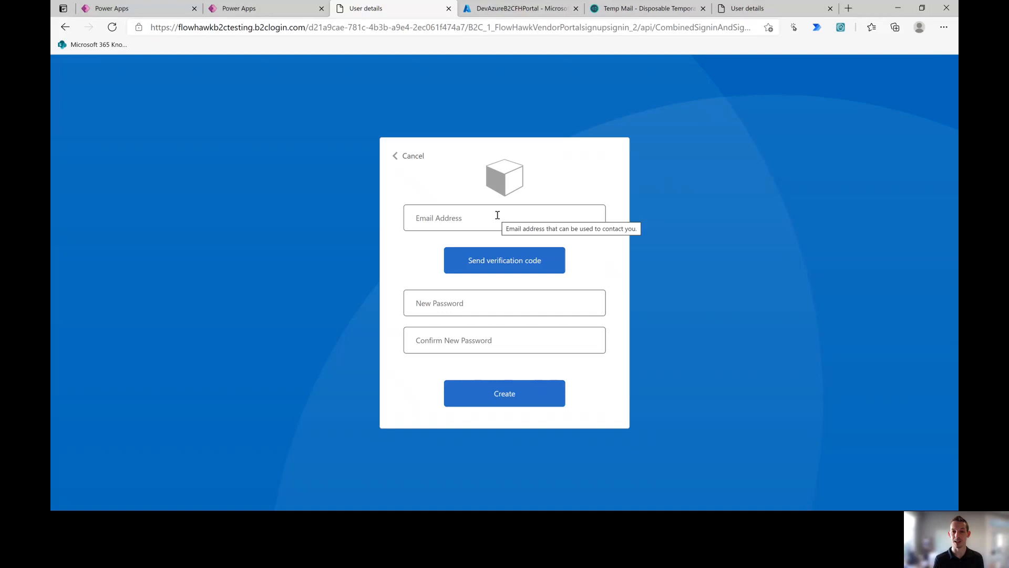
Step: Paste the copied temporary email and request its verification code, then compare the two sign-up forms
click(497, 215)
key(ctrl+v)
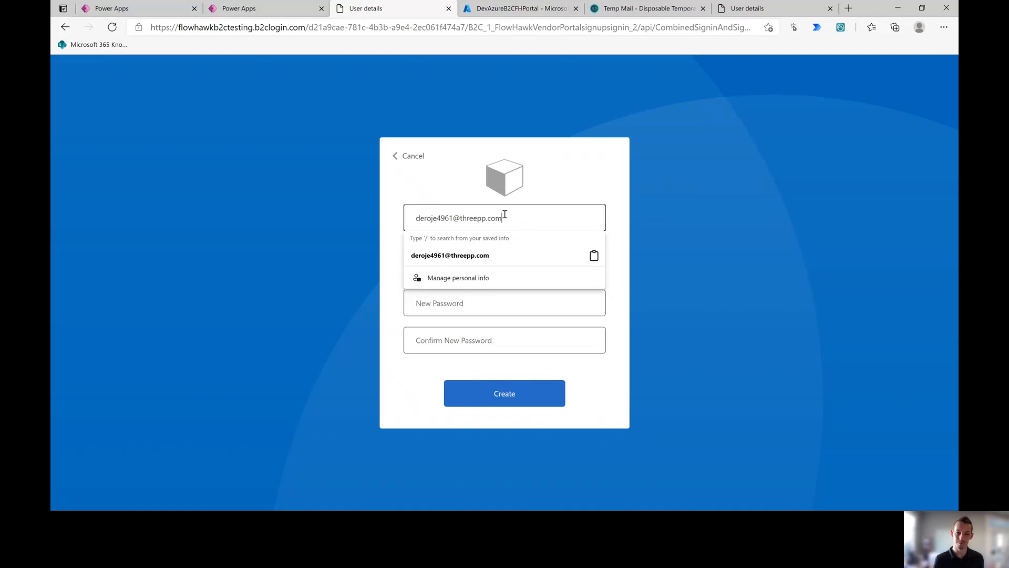
click(617, 218)
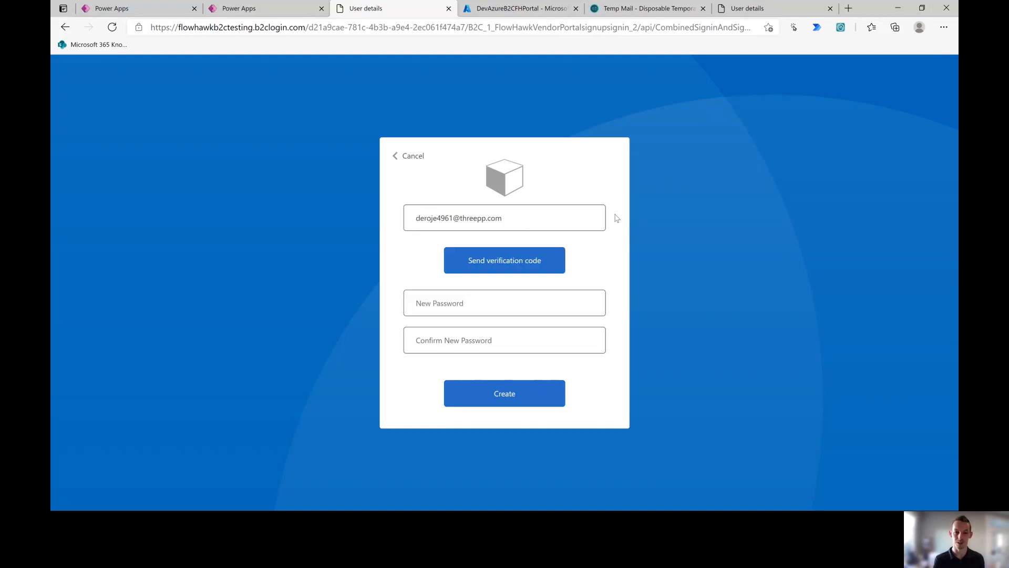
click(524, 261)
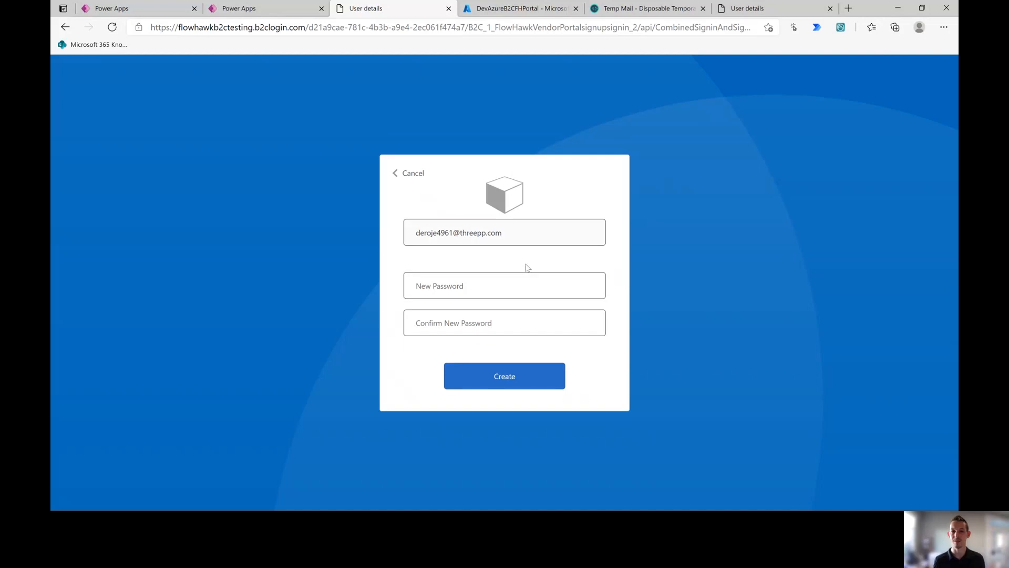
click(742, 10)
click(403, 11)
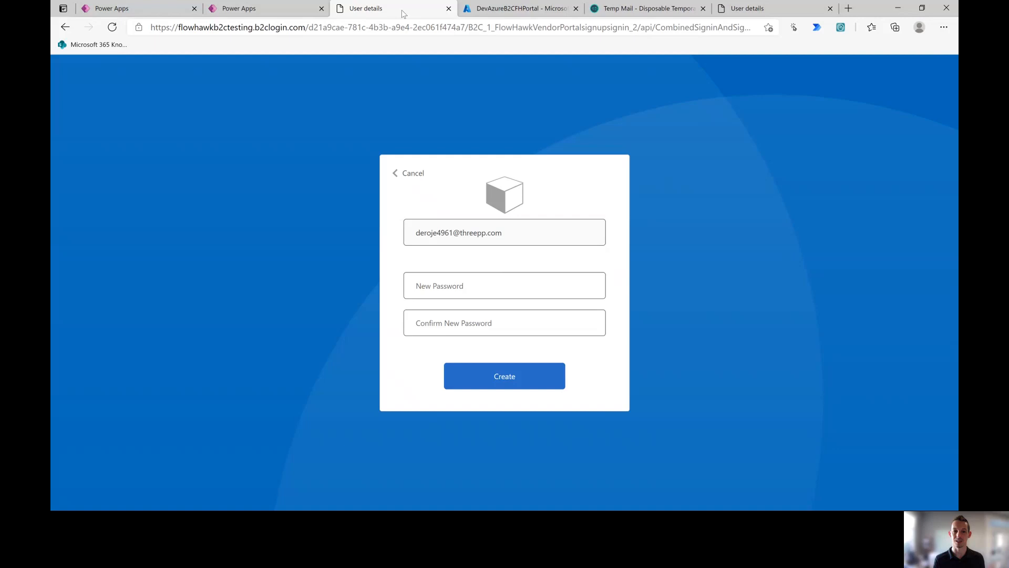
click(780, 7)
click(406, 11)
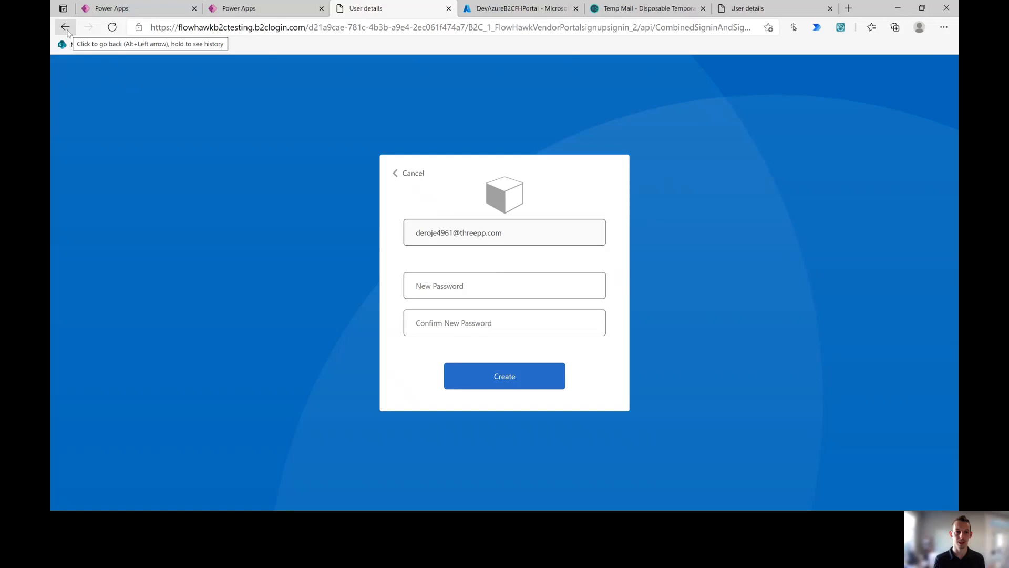
click(231, 7)
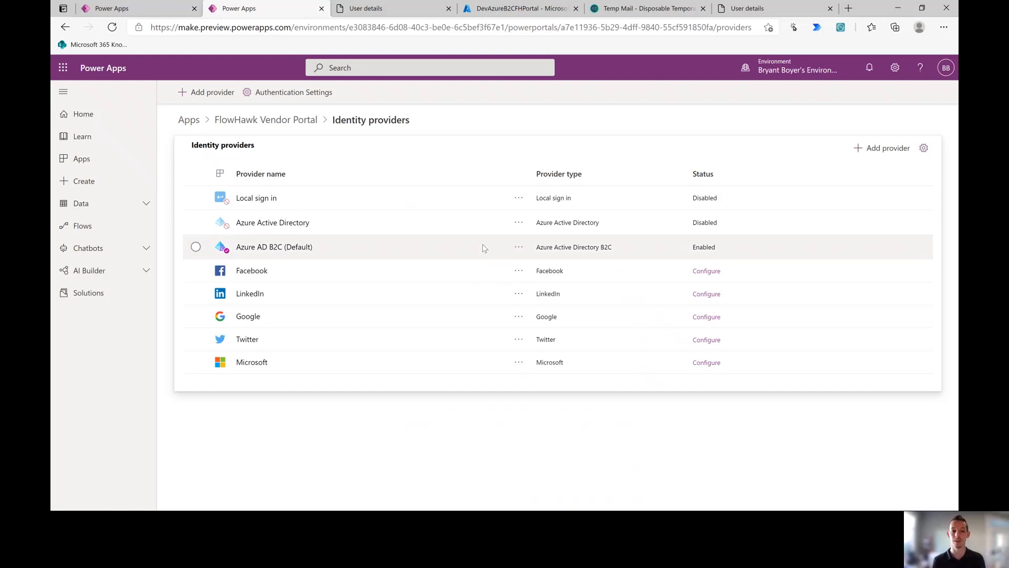
Step: Refresh DevAzureB2CFHPortal, open the FlowHawkVendorPortal.onmicrosoft.com tenant's Azure AD B2C settings, then return to Power Apps
click(523, 11)
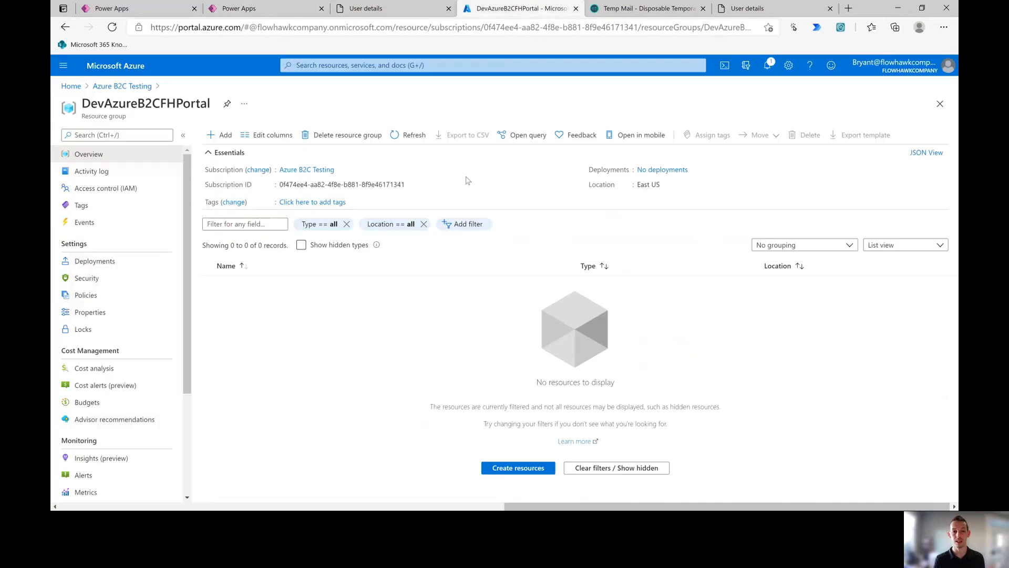
click(410, 136)
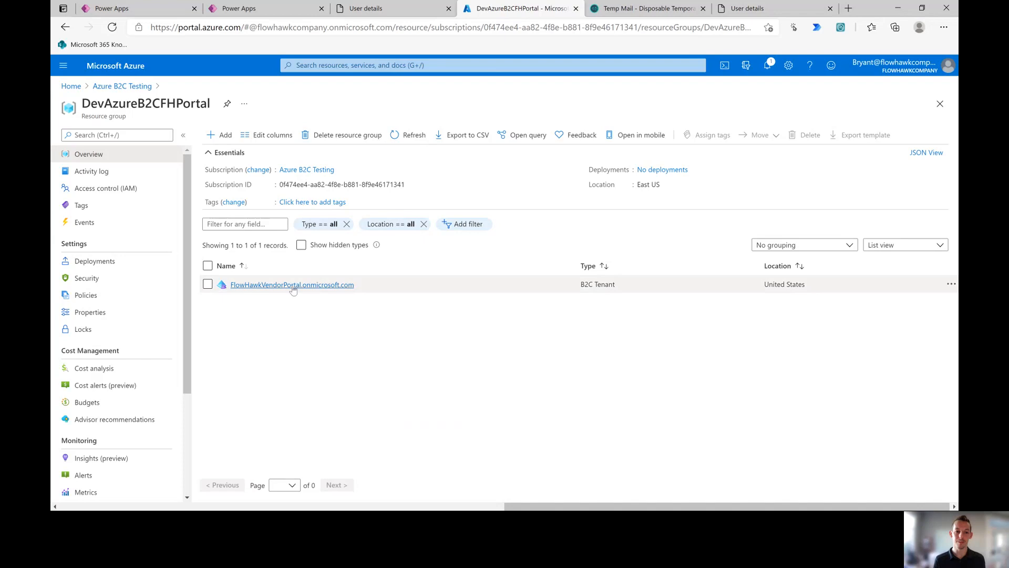
click(293, 285)
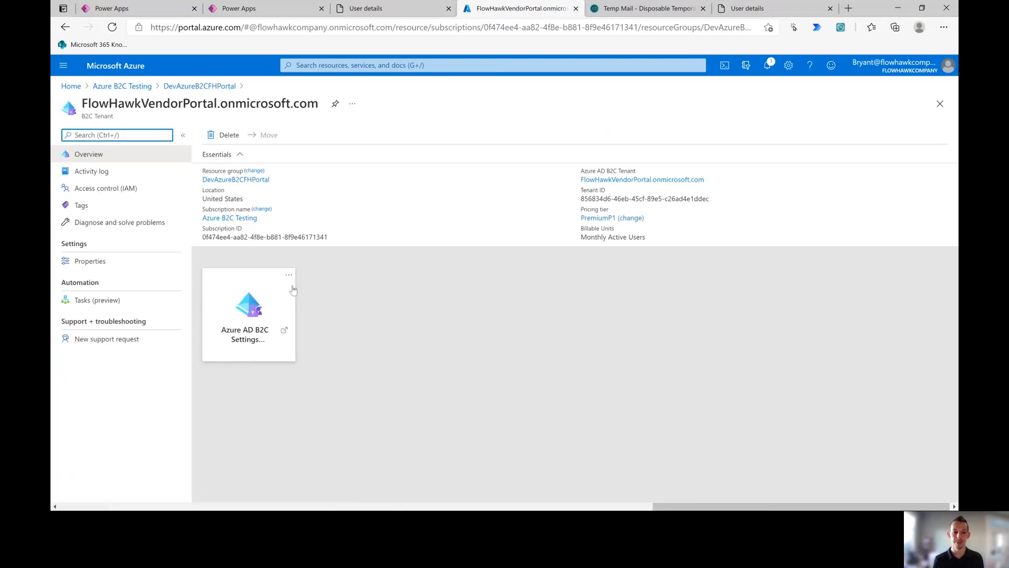
click(253, 310)
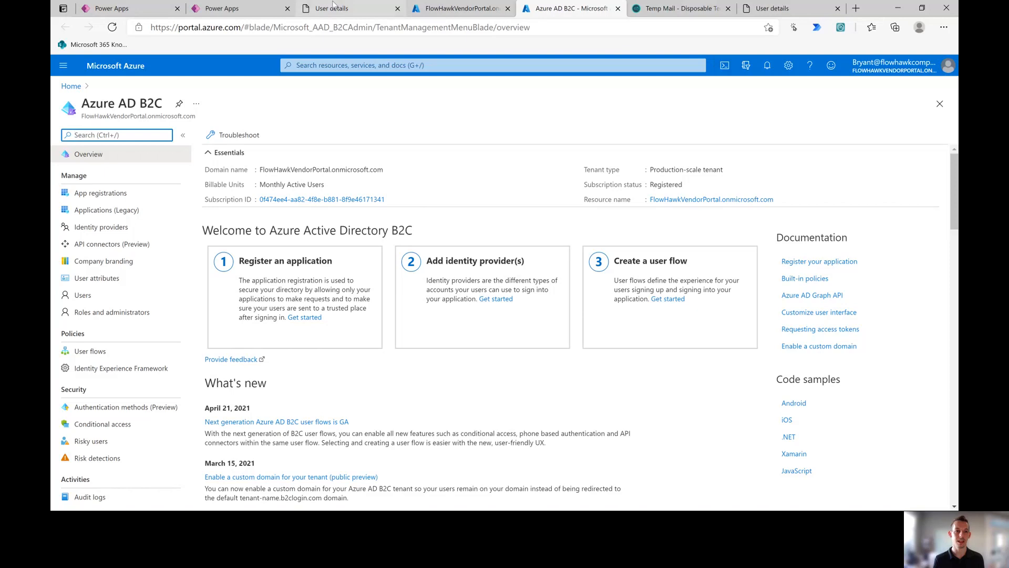
click(268, 11)
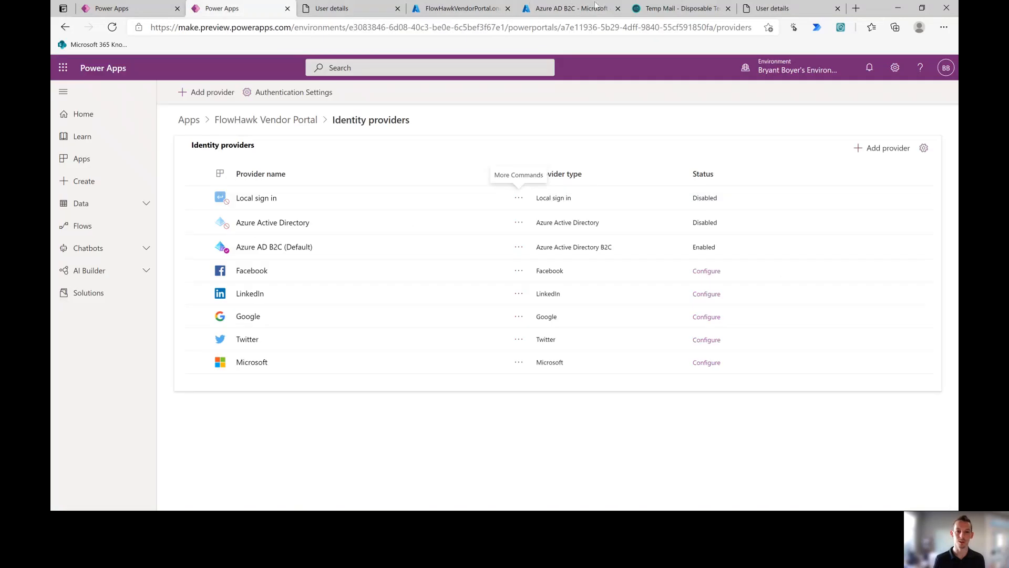
Step: Edit the Azure AD B2C (Default) provider configuration and select its default policy ID value
click(519, 247)
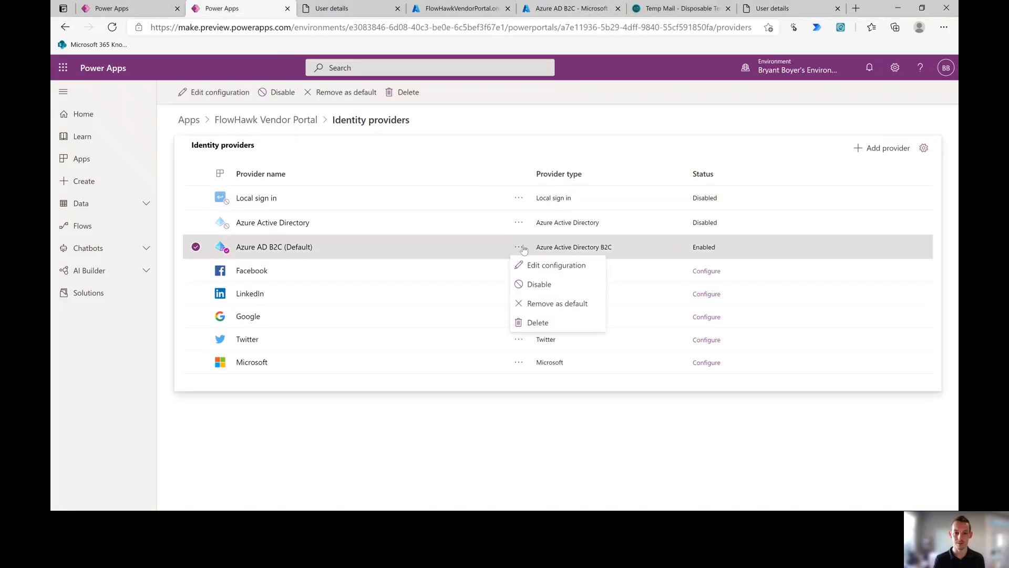
click(544, 265)
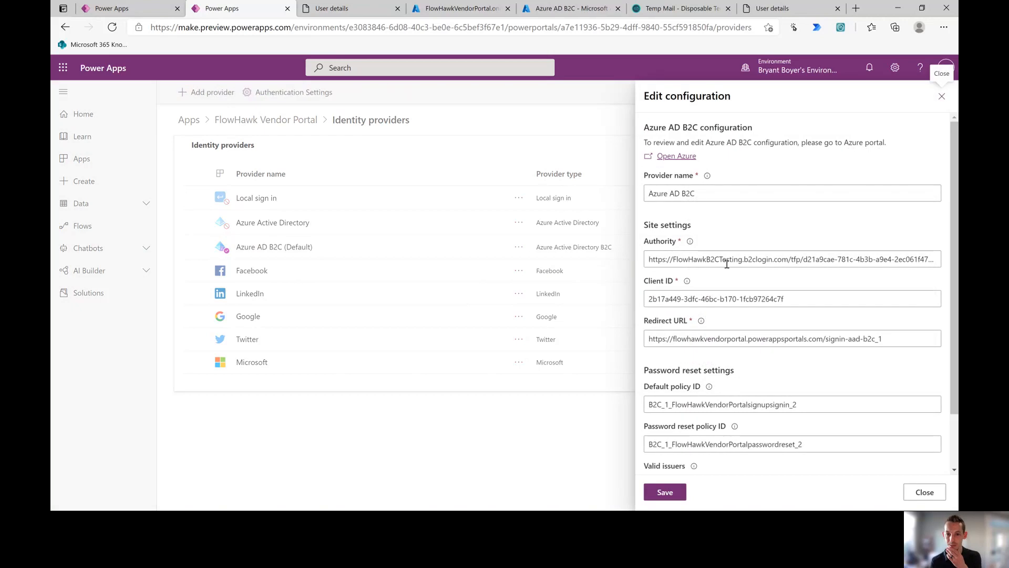
scroll(833, 384, down, 2)
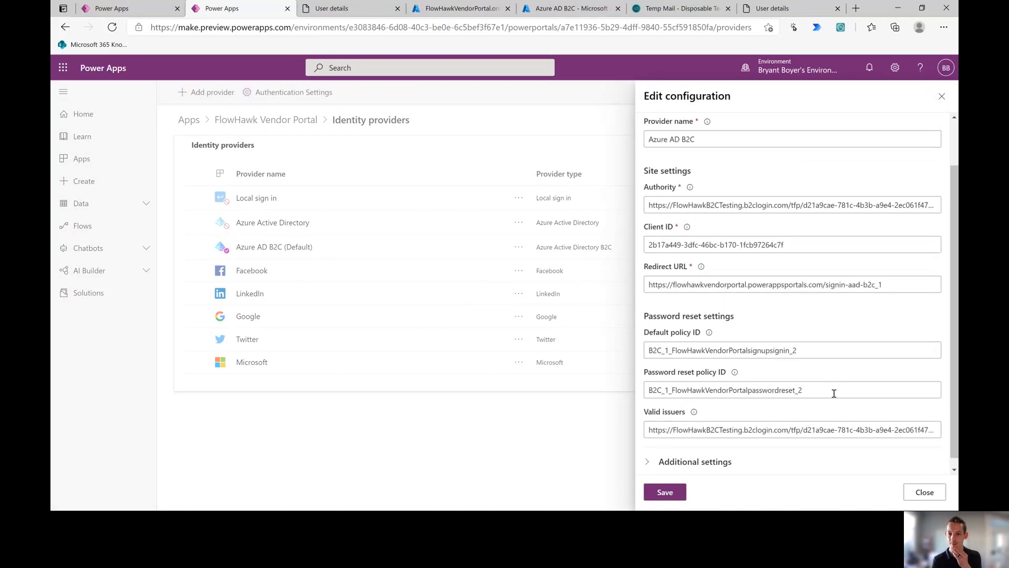
drag(829, 342, 619, 344)
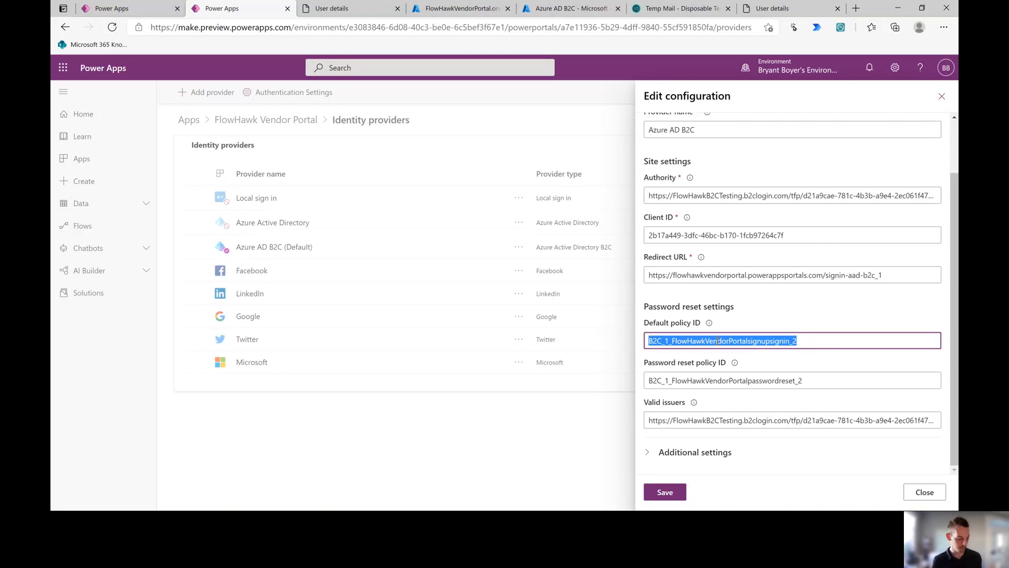
Step: Switch the Azure portal to the FlowHawkB2CTesting directory and open its App registrations
click(566, 8)
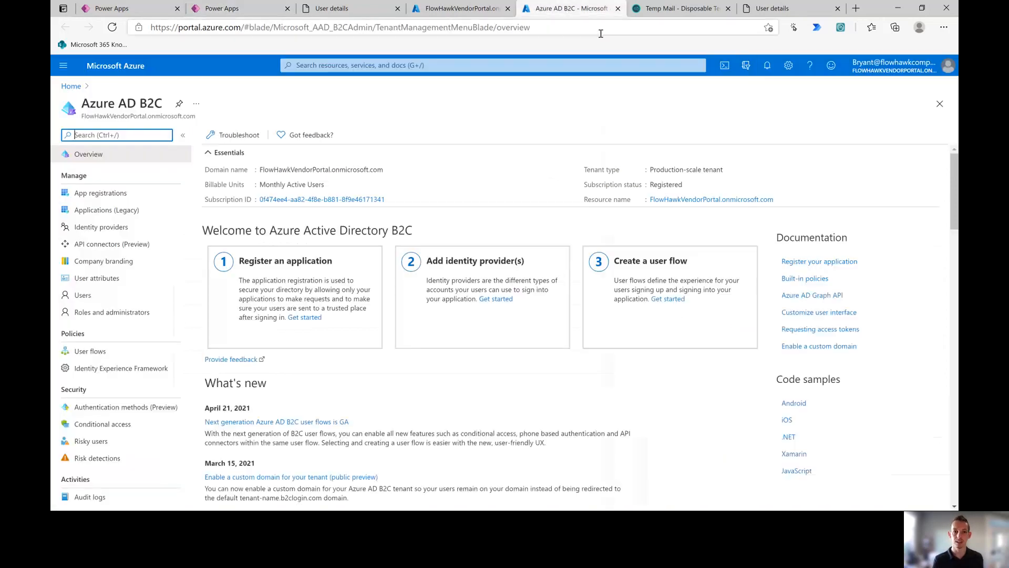
click(746, 68)
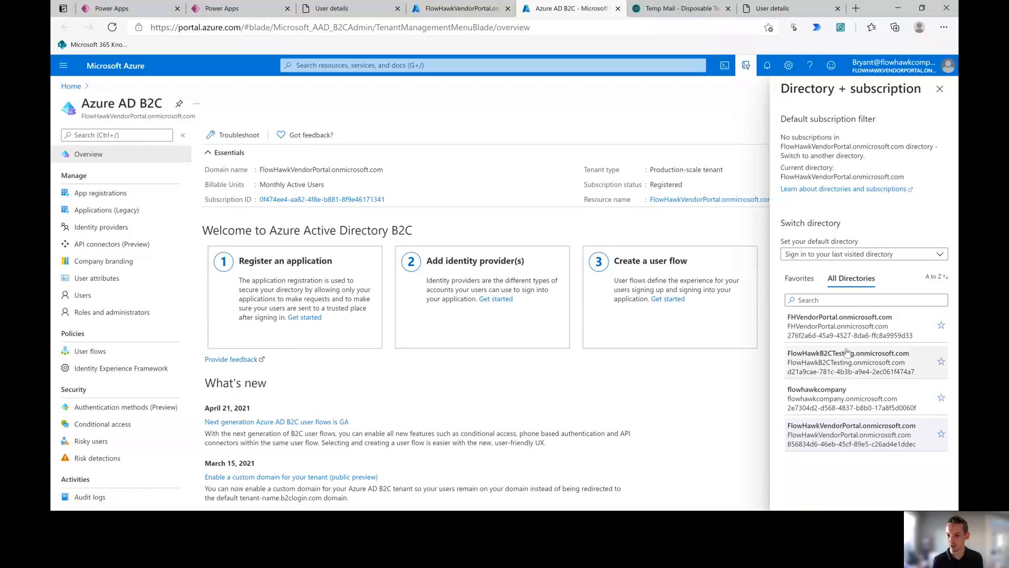
click(850, 358)
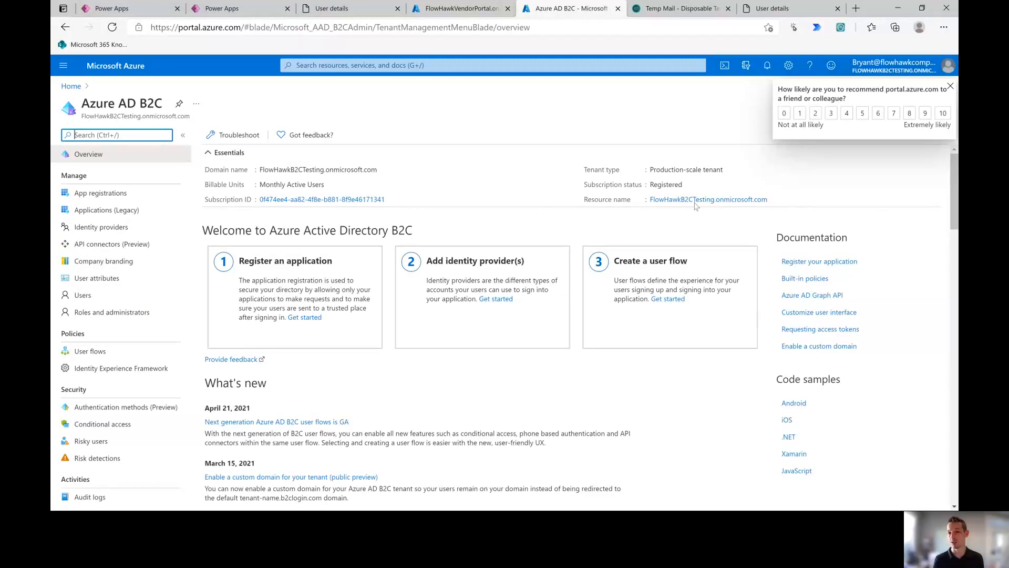
click(746, 65)
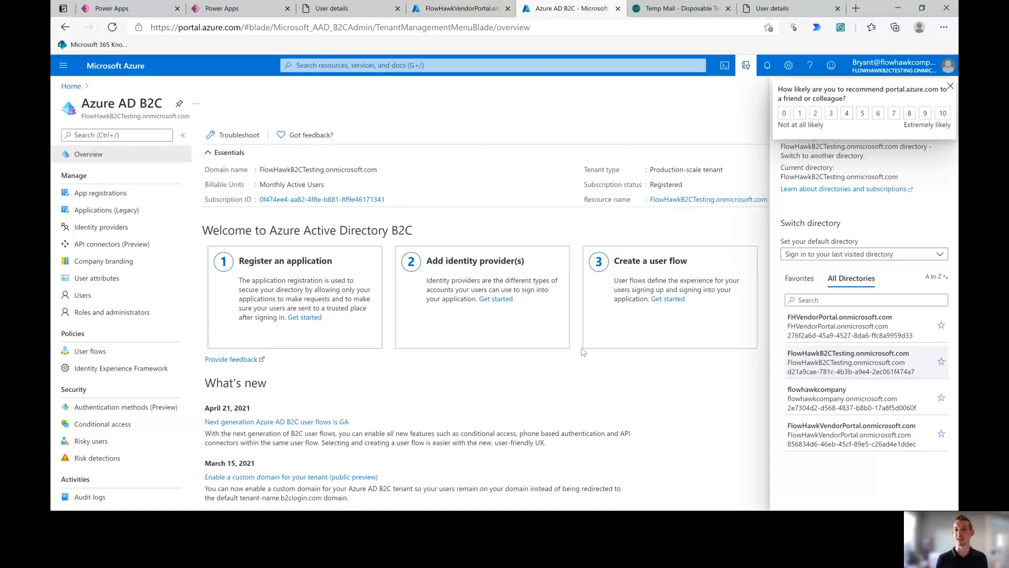
click(950, 86)
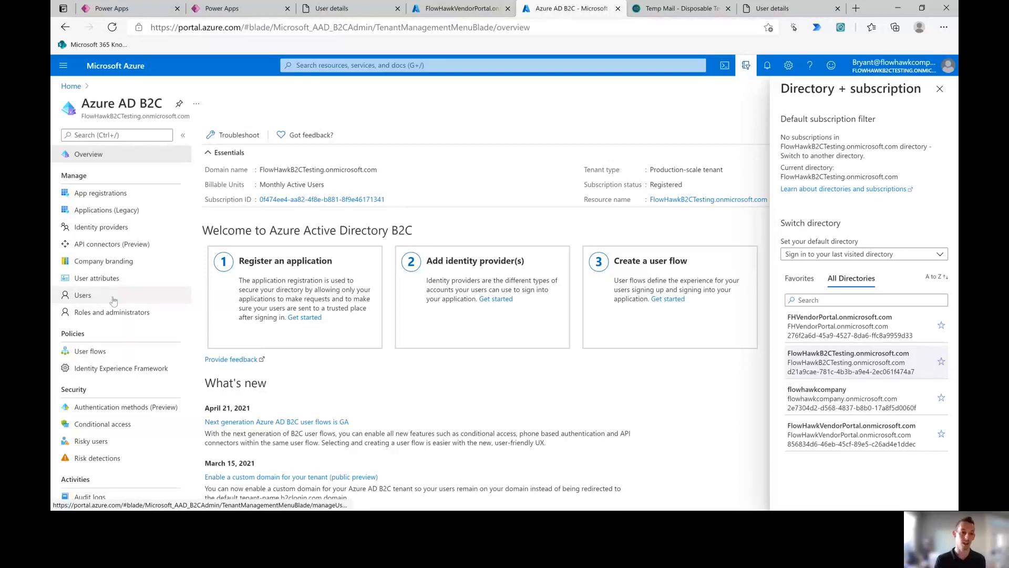
click(120, 196)
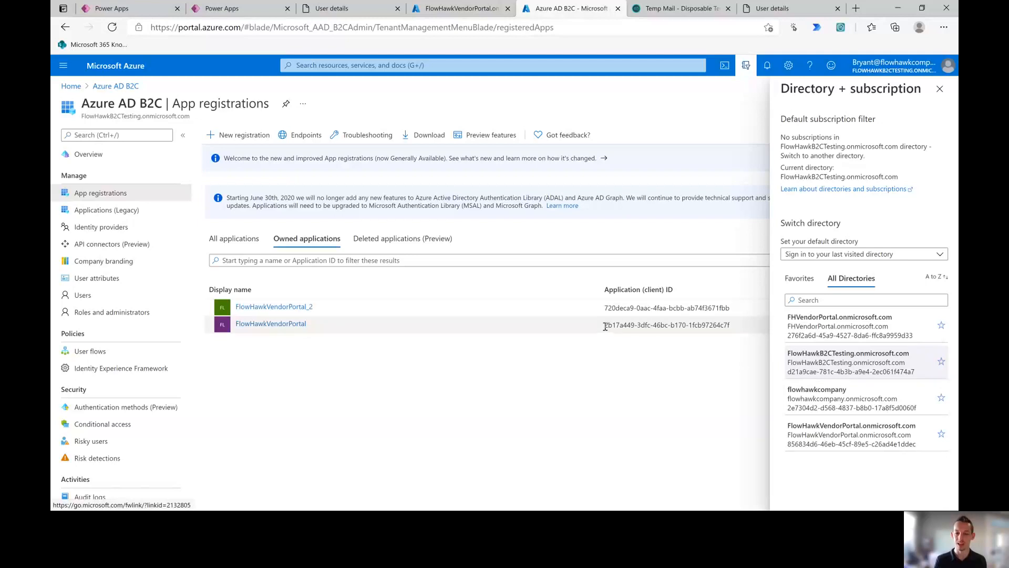
Step: Compare the FlowHawkVendorPortal app's client ID with the Client ID in Power Apps' B2C configuration
drag(605, 326, 731, 326)
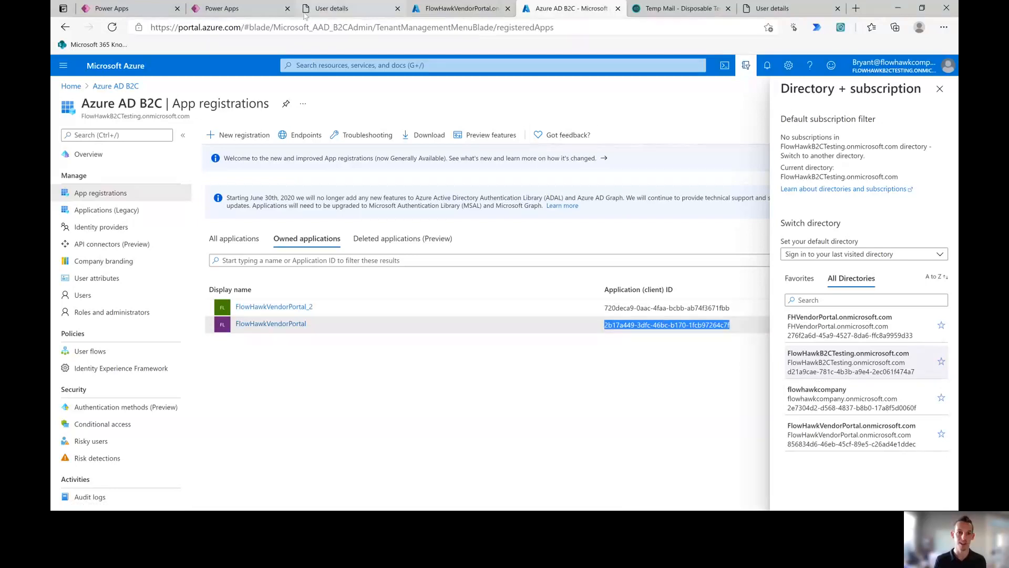
click(258, 9)
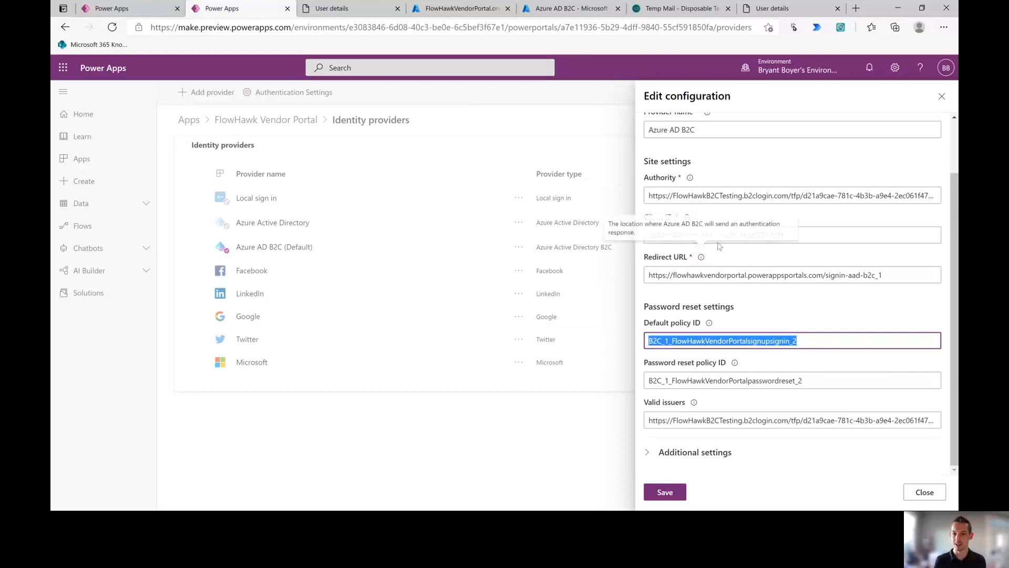
drag(816, 235, 610, 239)
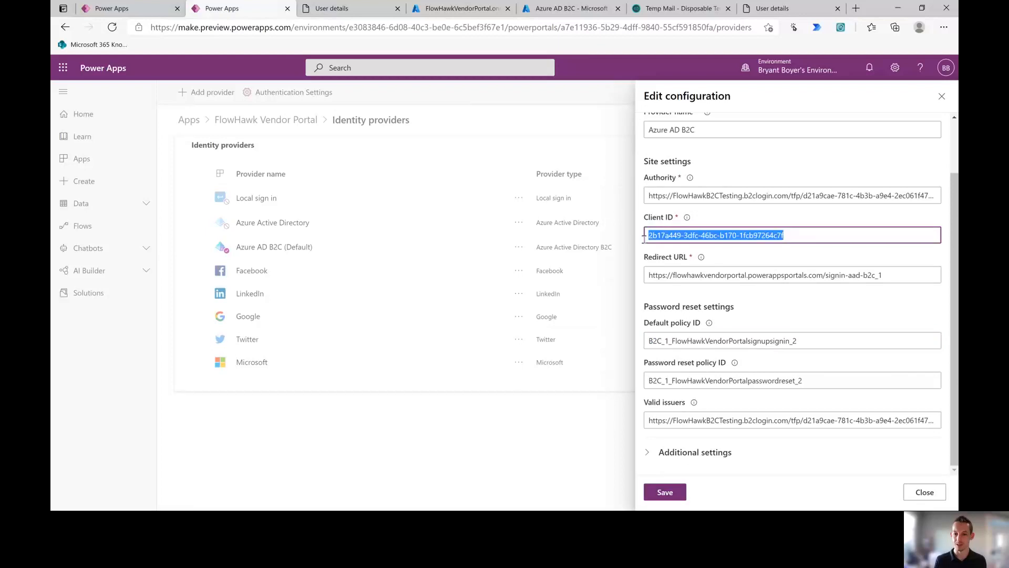
Step: Open the B2C_1_FlowHawkVendorPortalsignupsignin_2 user flow from the User flows list
click(460, 8)
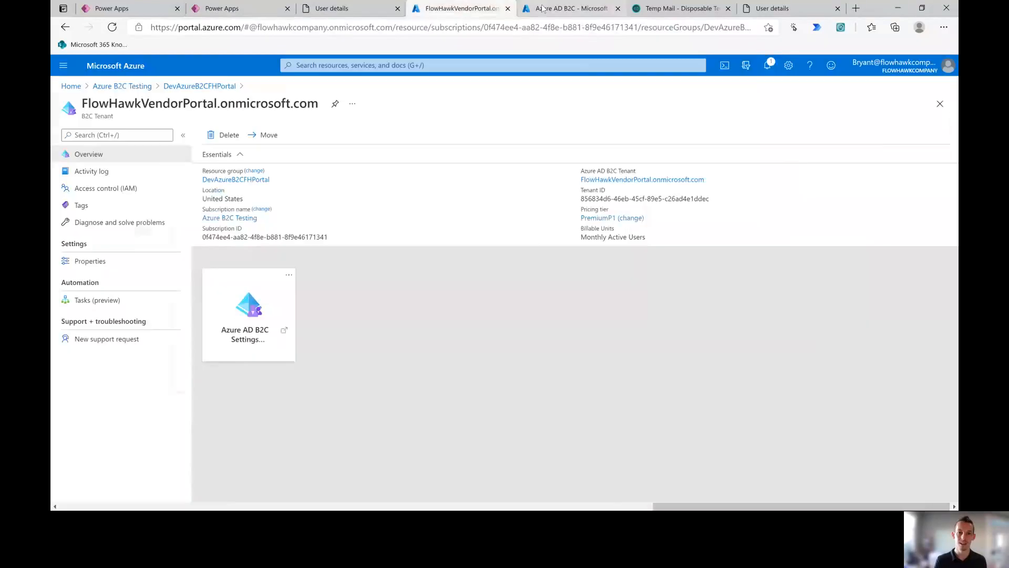
click(558, 8)
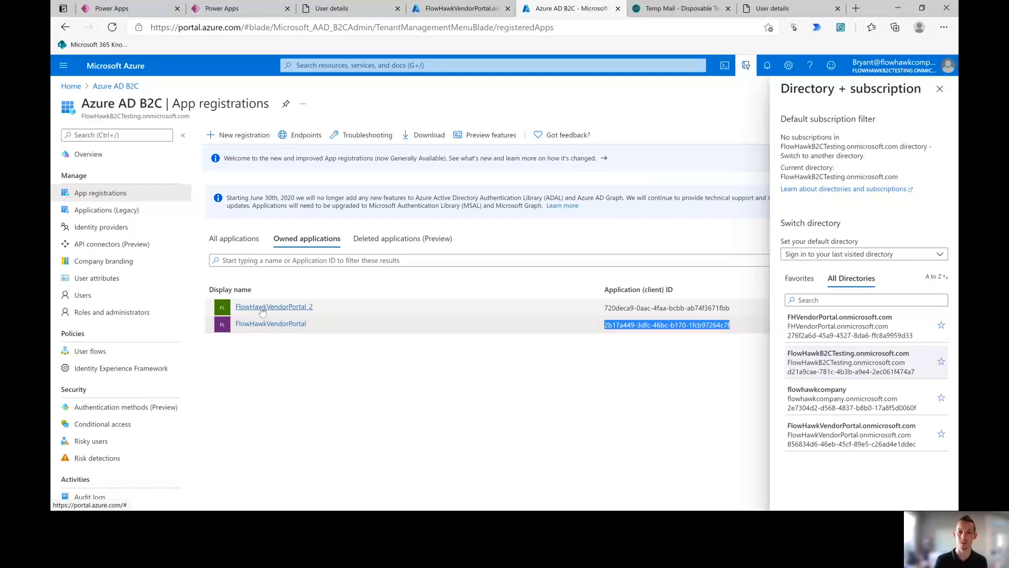
click(119, 357)
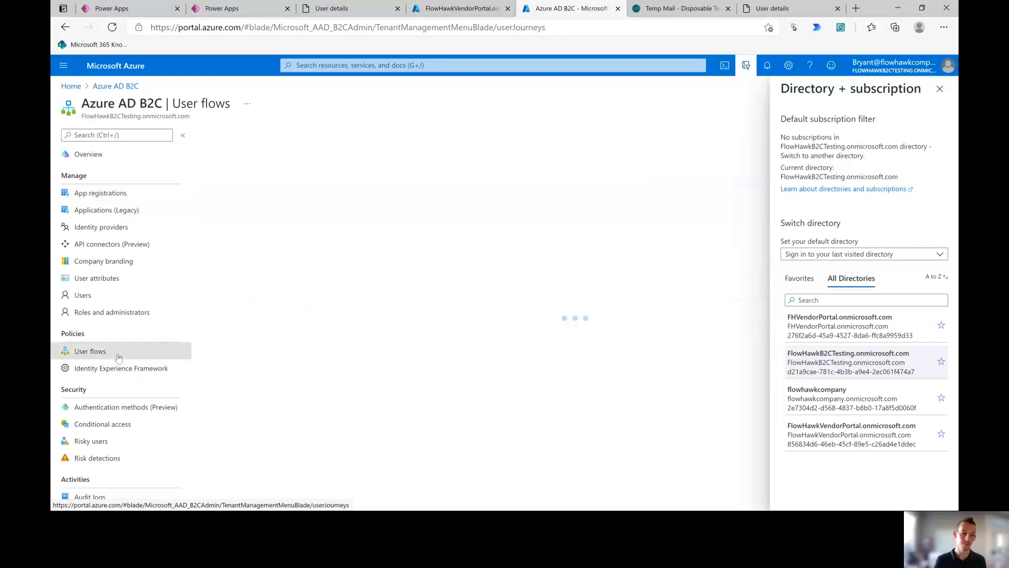
click(946, 93)
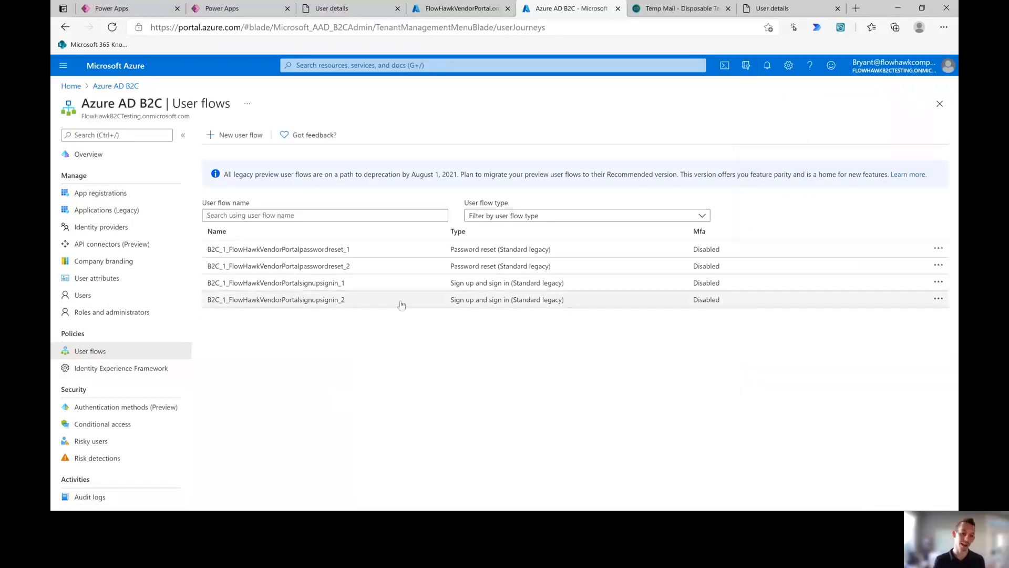
click(339, 8)
click(249, 9)
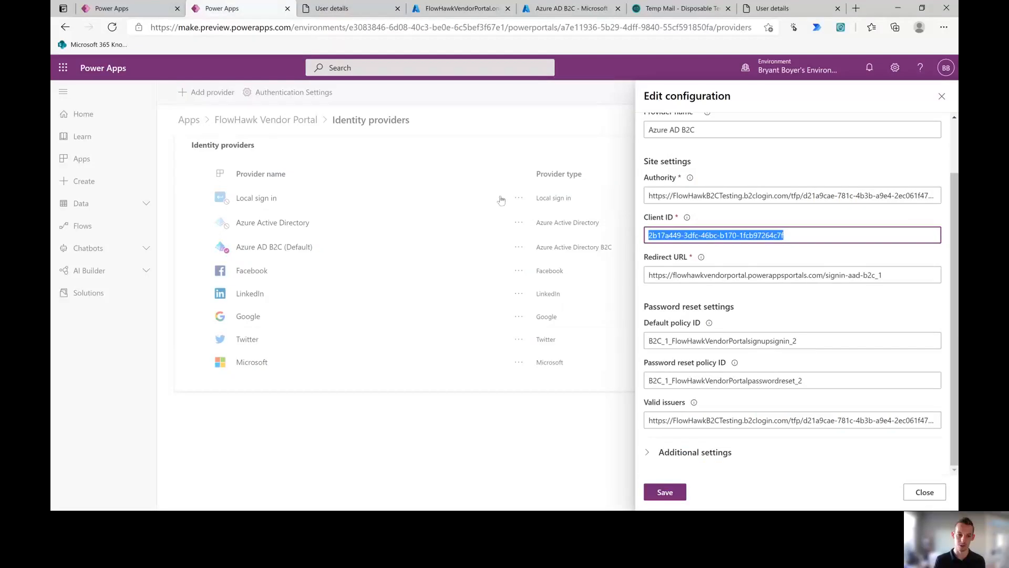
click(565, 8)
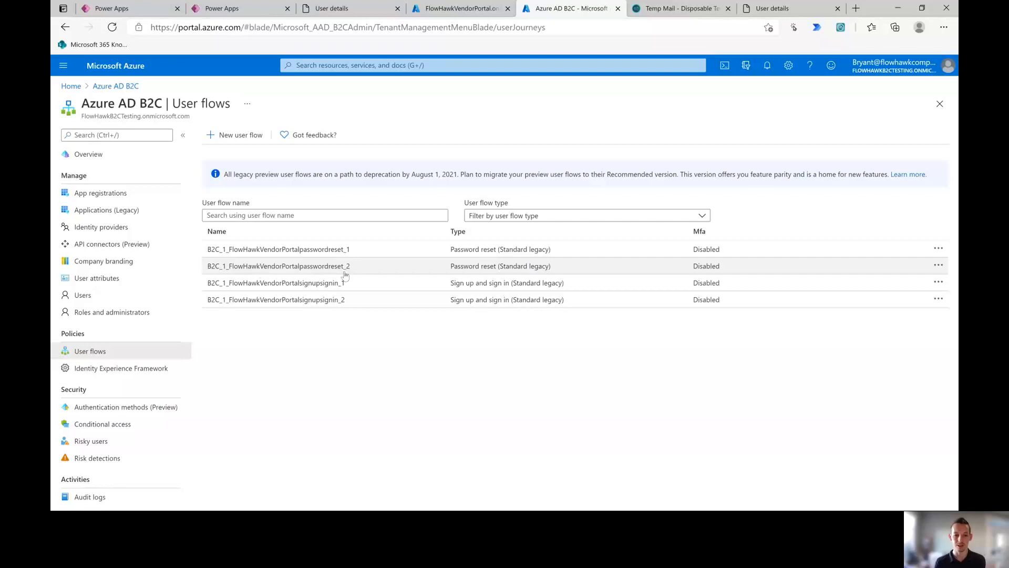
click(333, 300)
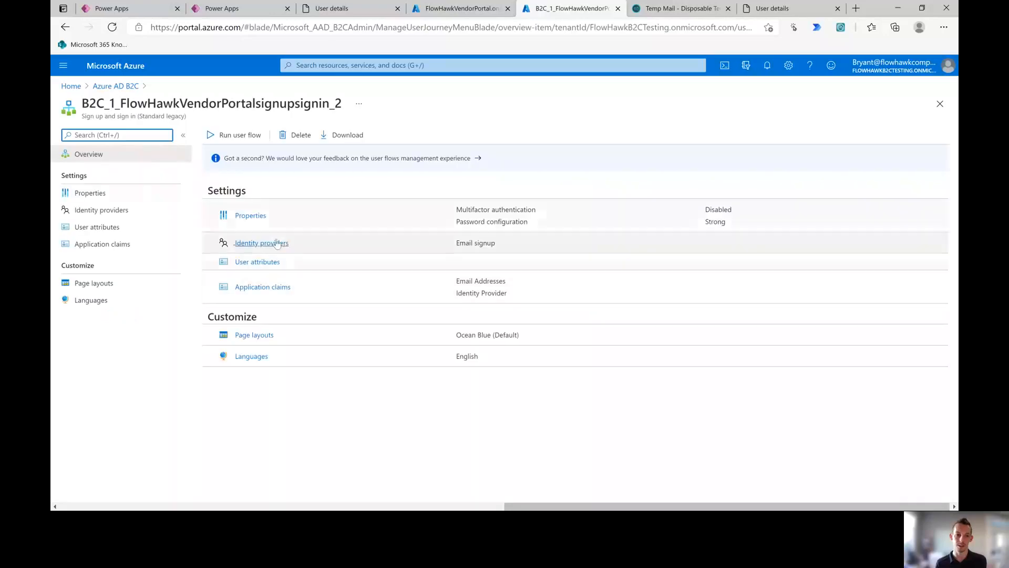
Step: Set multifactor authentication to Enabled in the user flow's Properties and save
click(252, 219)
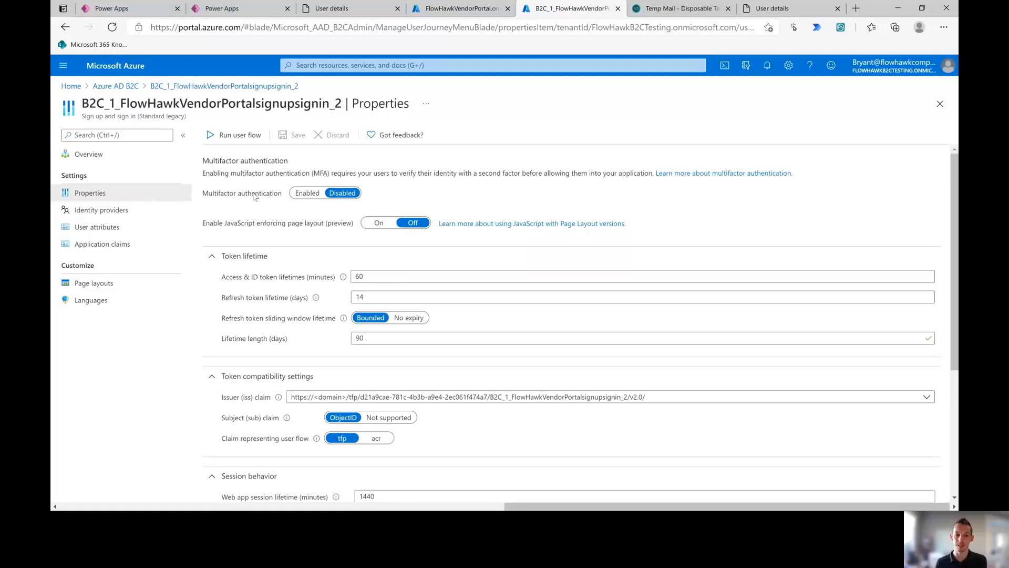
click(307, 193)
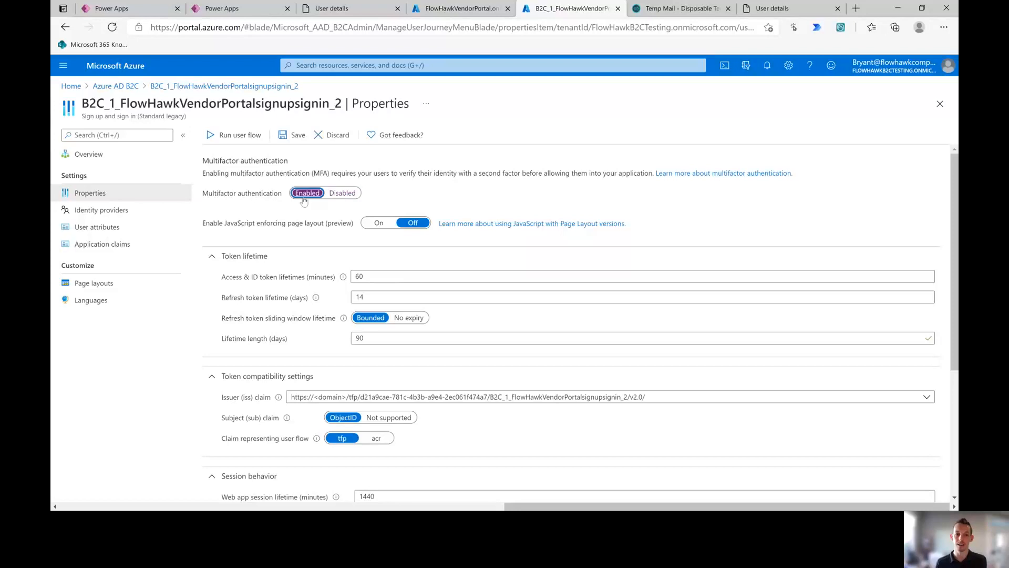
click(291, 141)
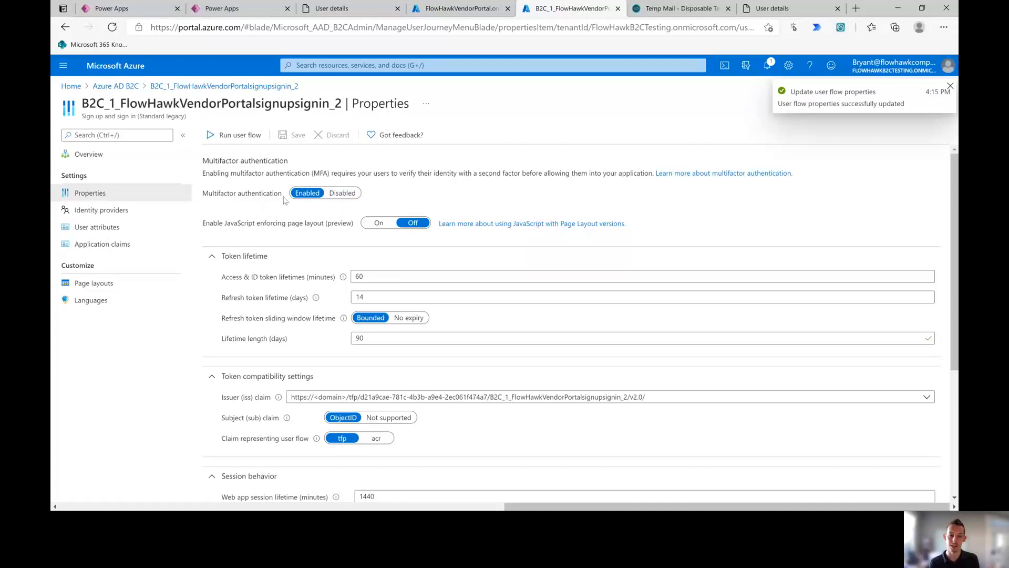
Step: Review the flow's token, session and password settings, including Strong password complexity
scroll(285, 204, down, 2)
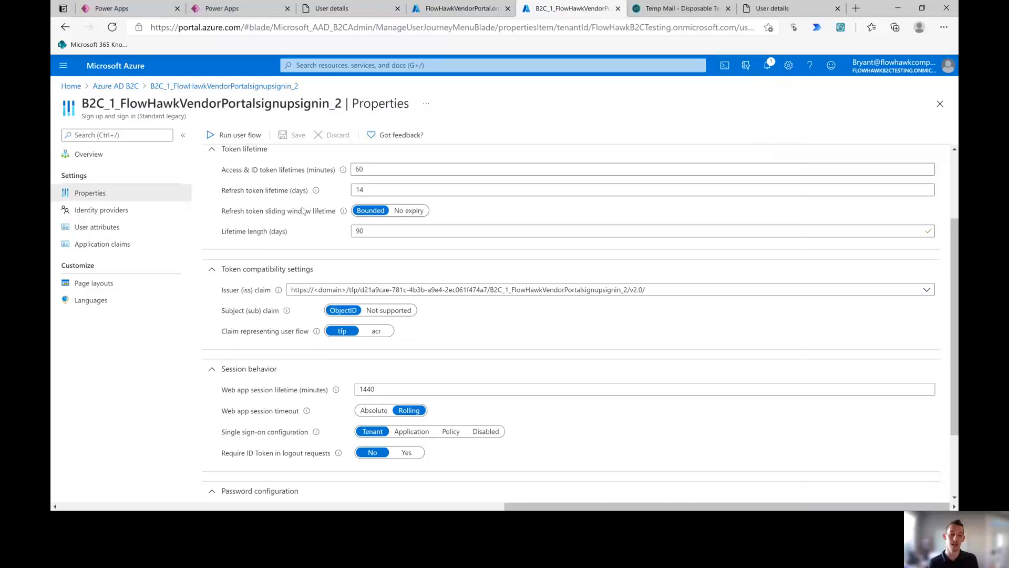
scroll(293, 431, down, 1)
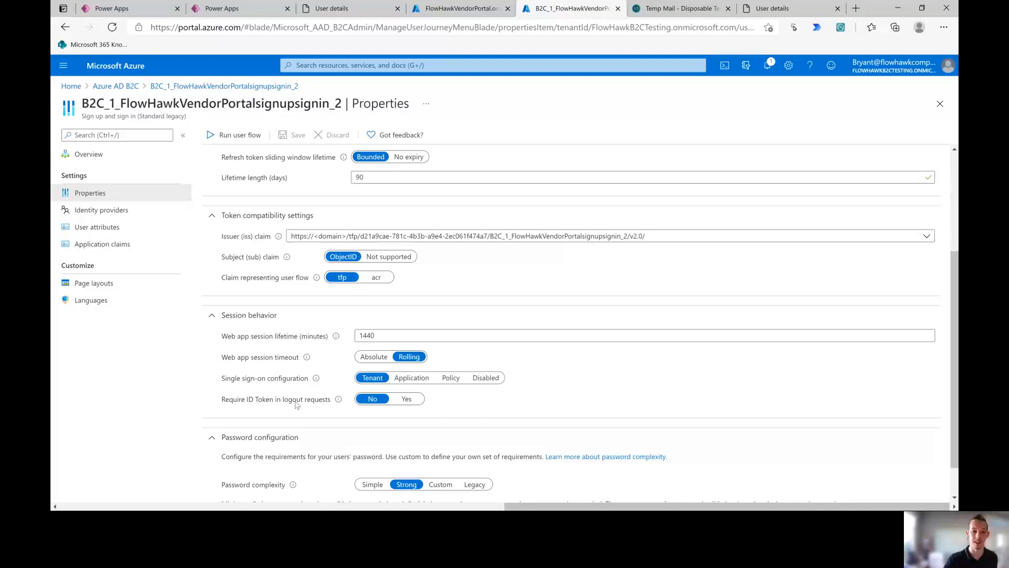
scroll(295, 405, up, 3)
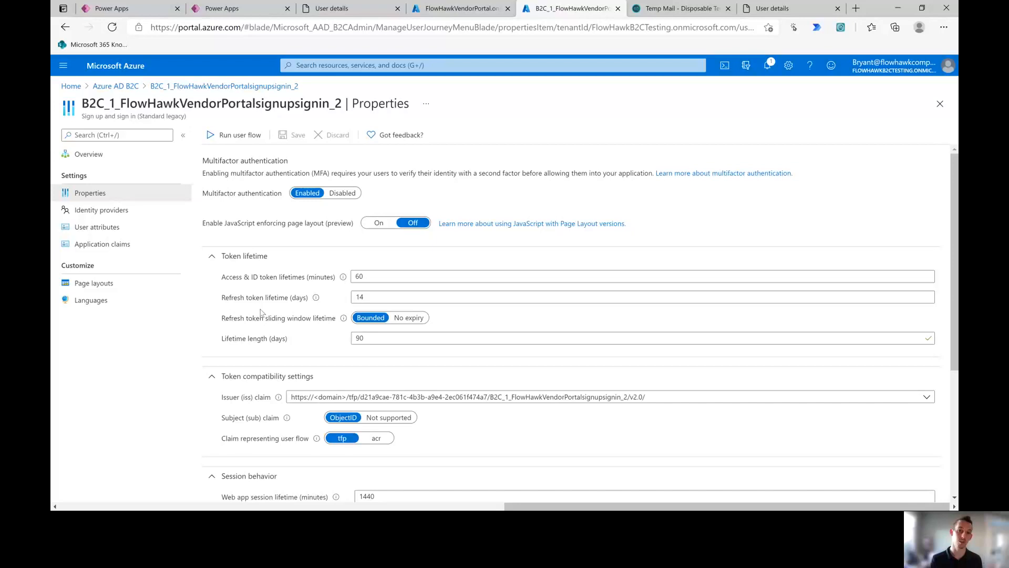
scroll(261, 312, down, 1)
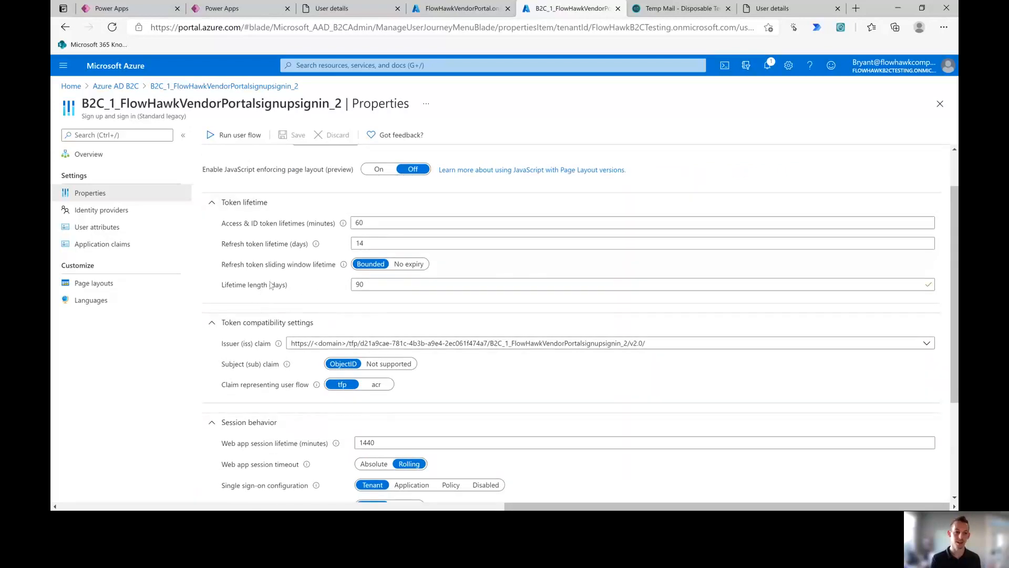
scroll(270, 284, down, 2)
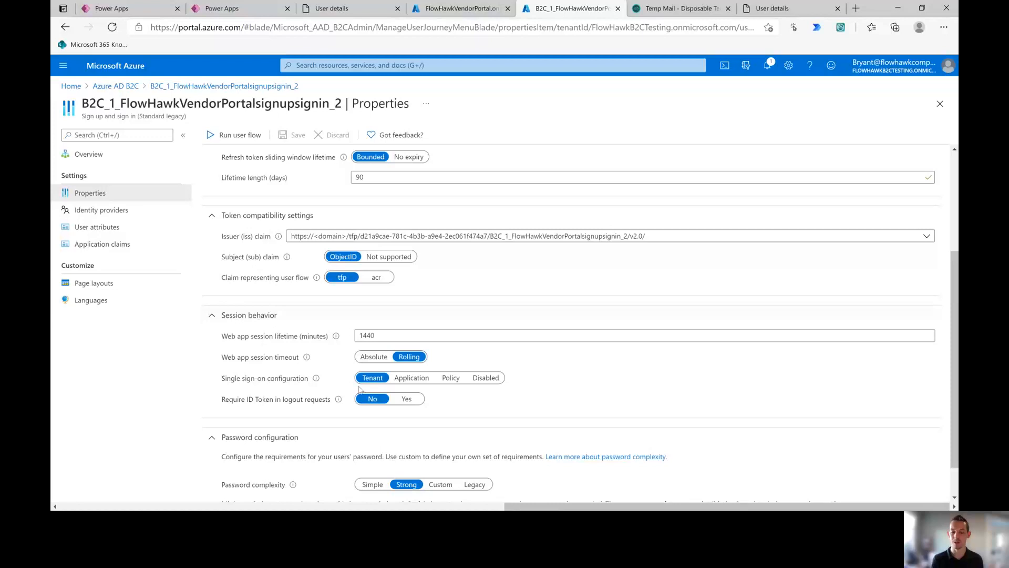
scroll(347, 368, up, 3)
scroll(318, 342, down, 1)
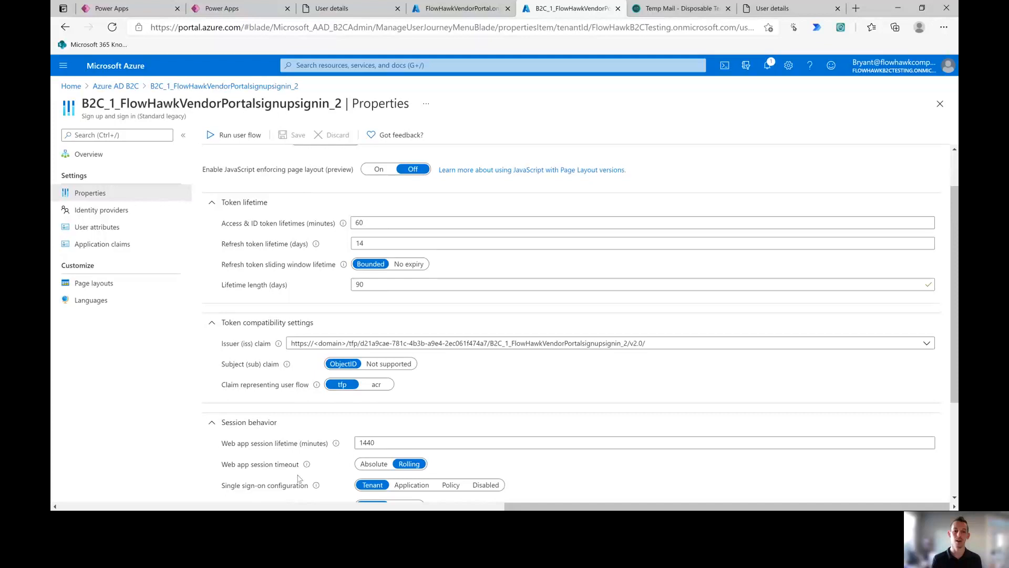
scroll(298, 467, down, 1)
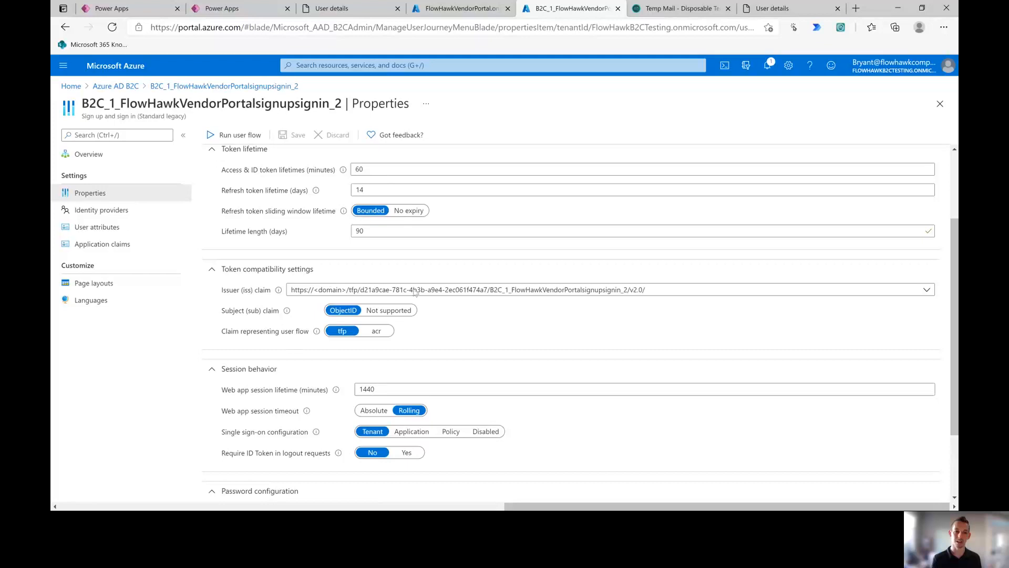
scroll(298, 371, down, 1)
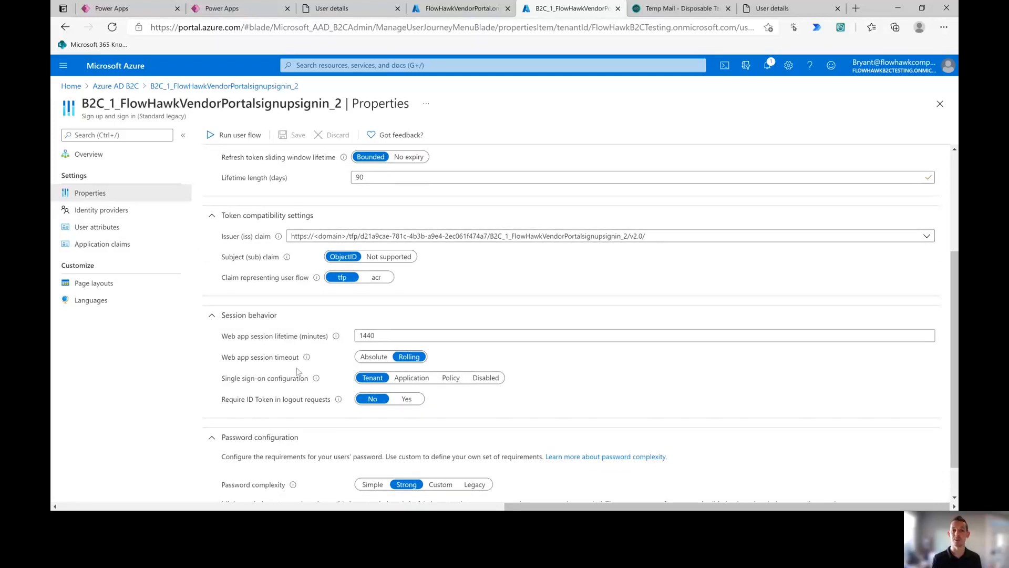
scroll(298, 371, down, 1)
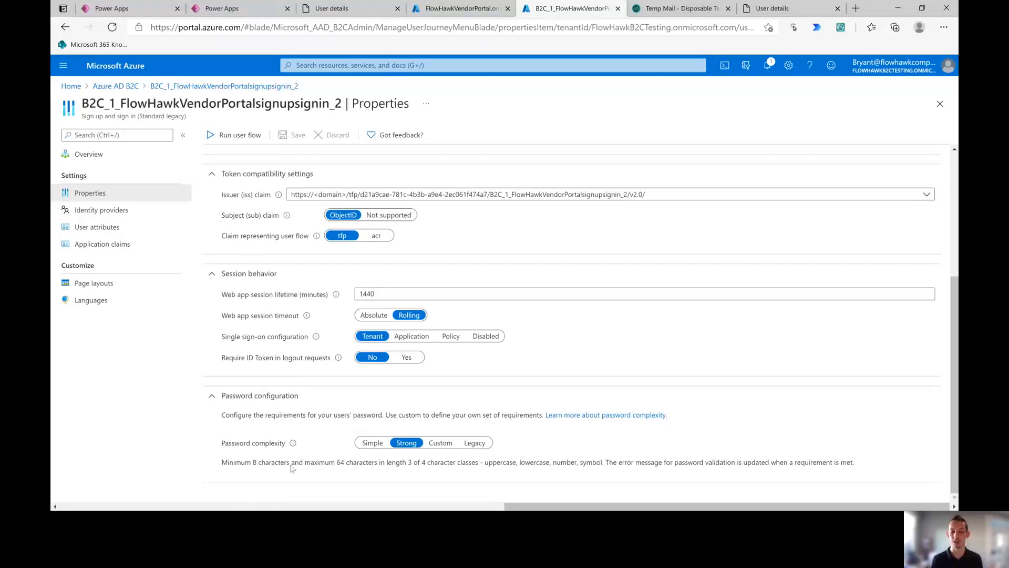
scroll(340, 463, up, 4)
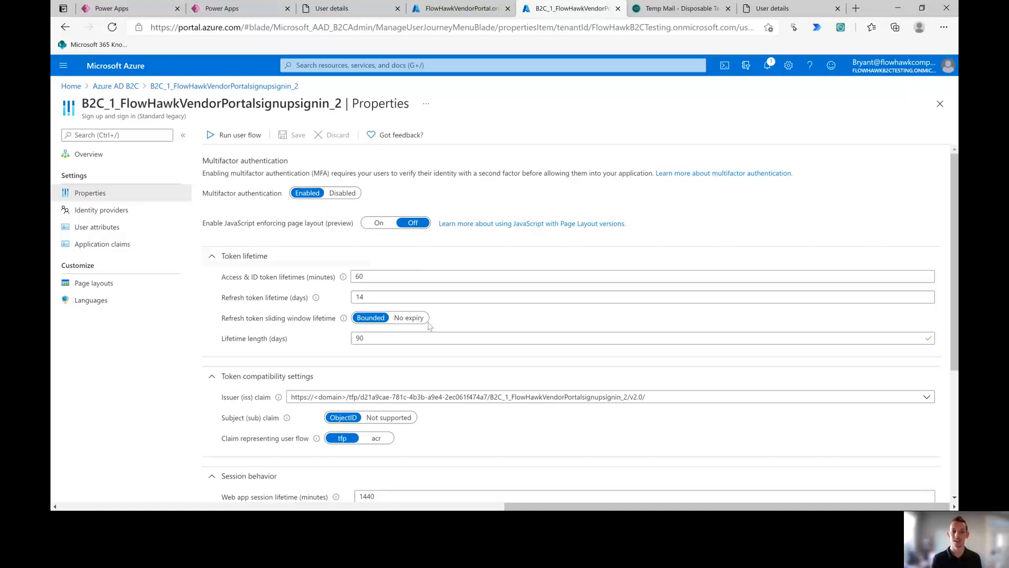
Step: Tick Email Address, Given Name and Surname under the signupsignin_2 flow's User attributes
click(130, 214)
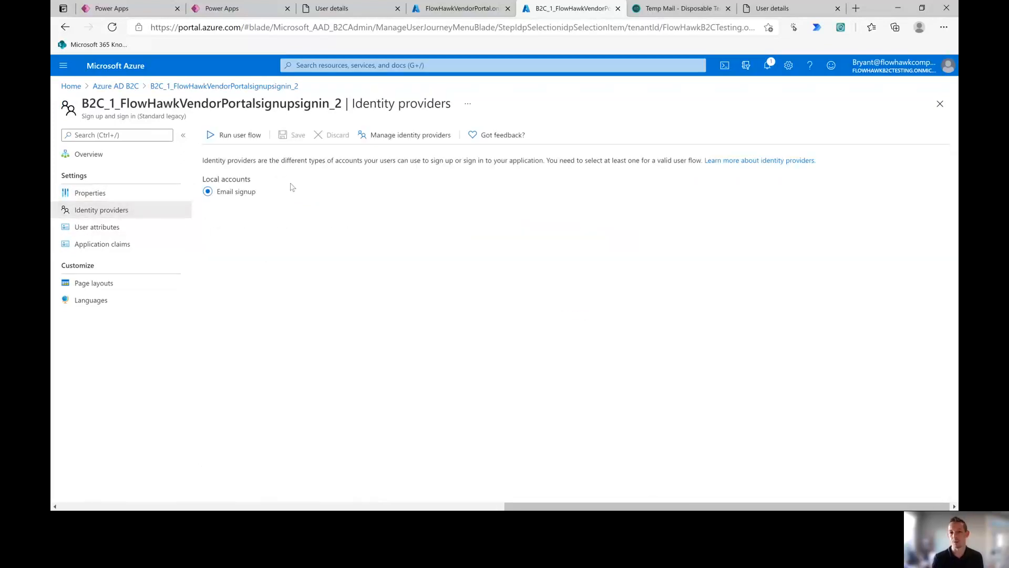
click(100, 232)
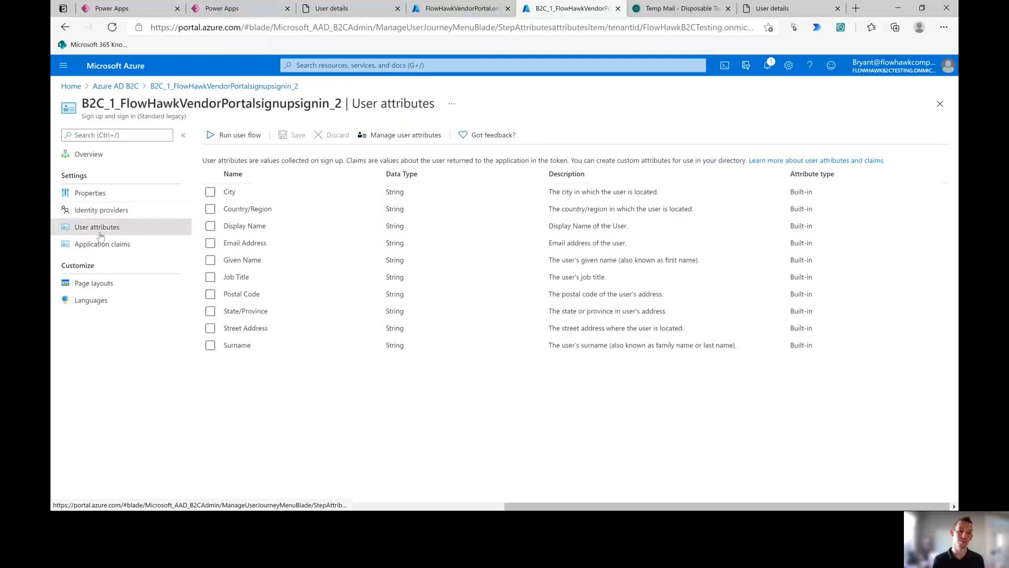
click(210, 246)
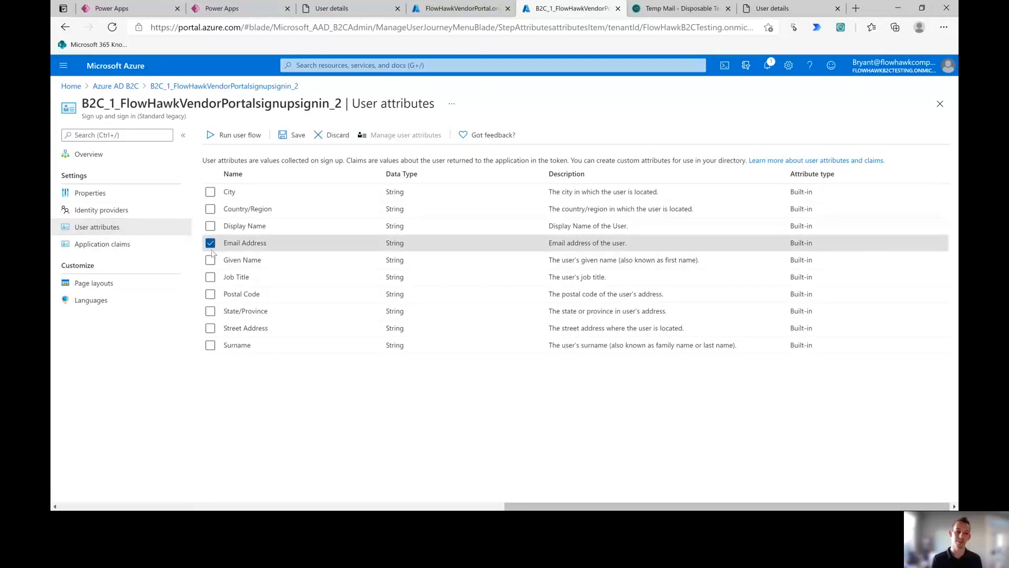
click(210, 260)
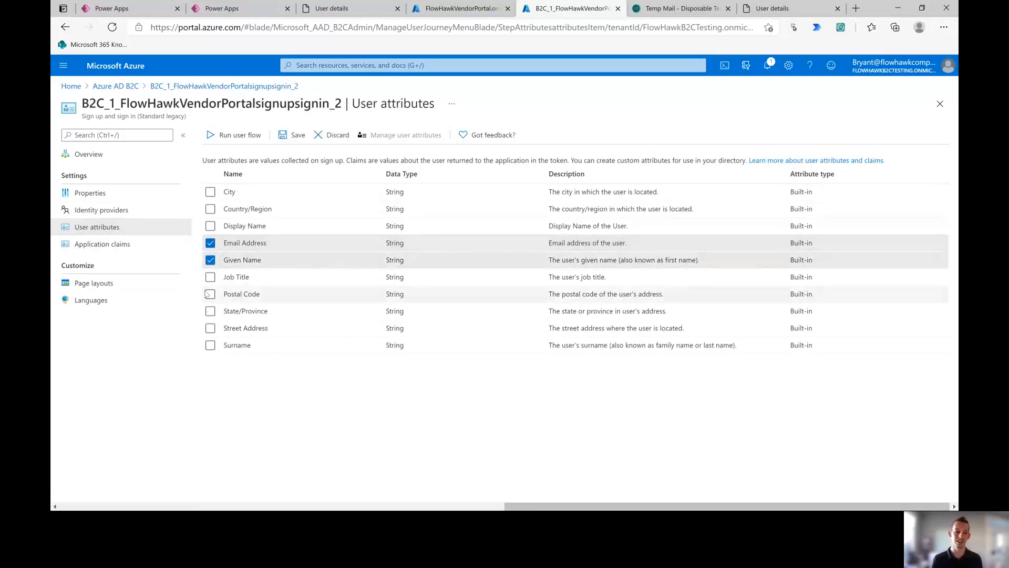
click(211, 345)
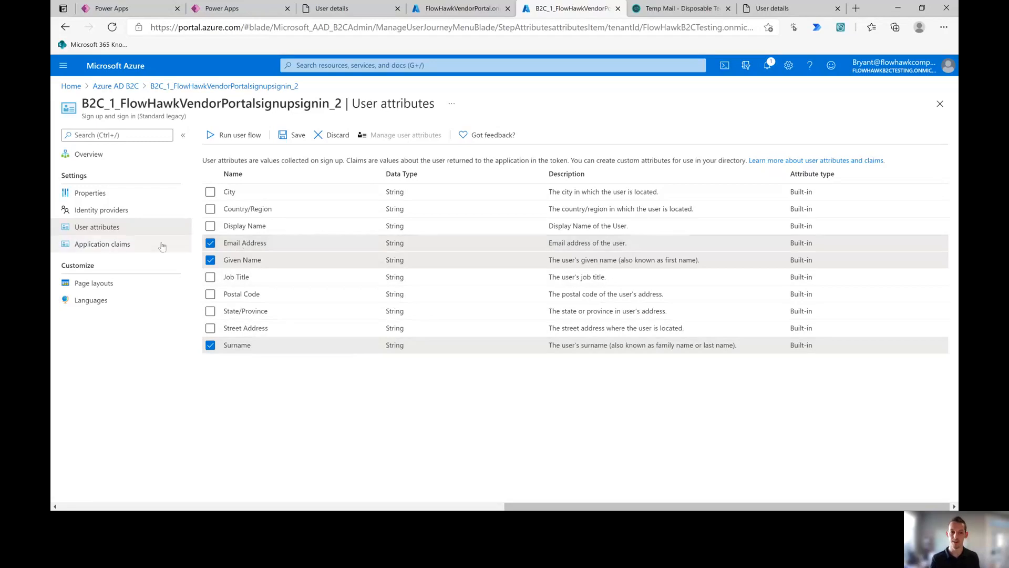
Step: Save the selected user attributes before leaving the page
click(119, 245)
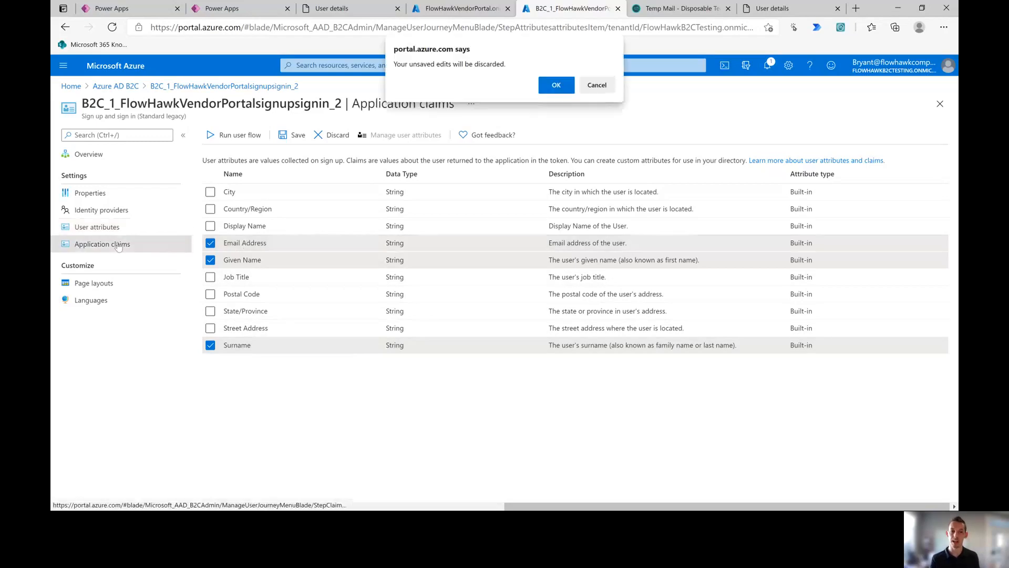
click(597, 85)
click(289, 136)
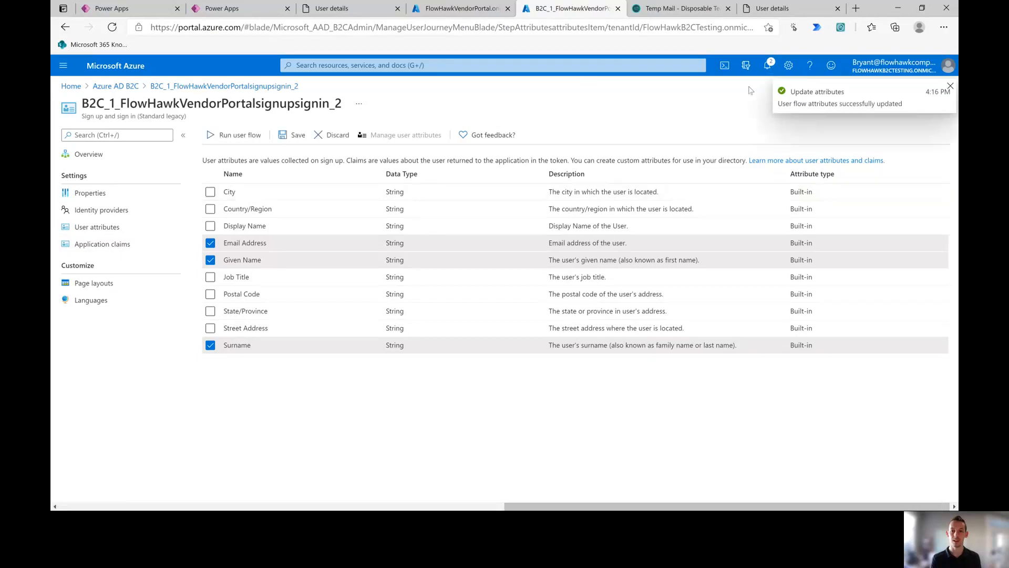
Step: Add Given Name and Surname to the application claims, save, and view Page layouts
click(111, 246)
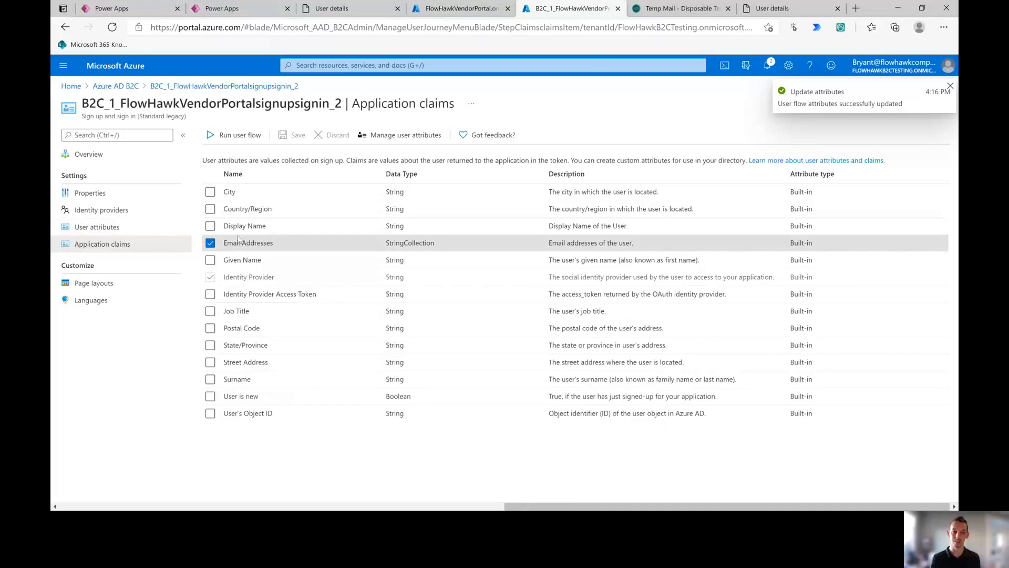
click(210, 260)
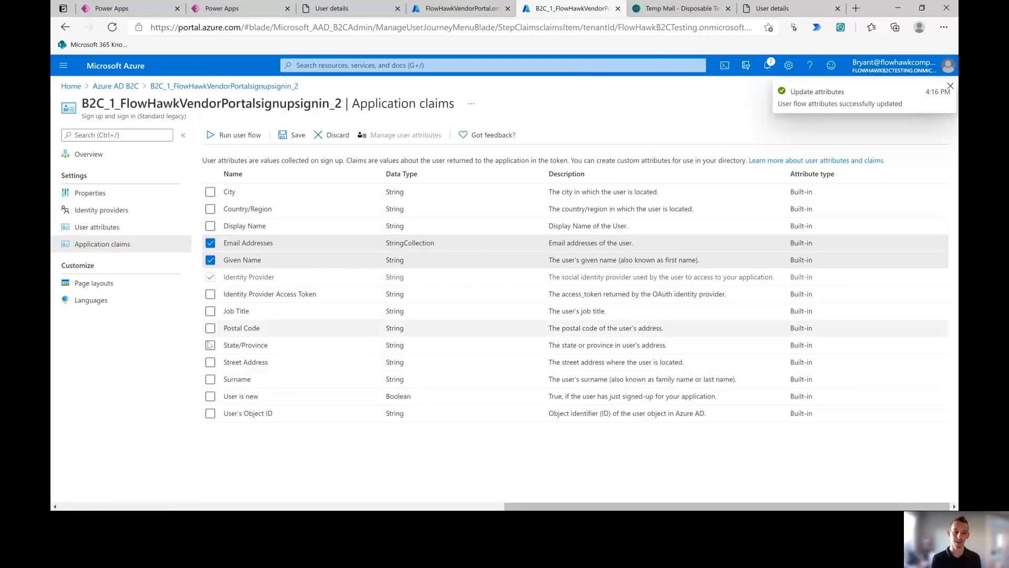
click(210, 379)
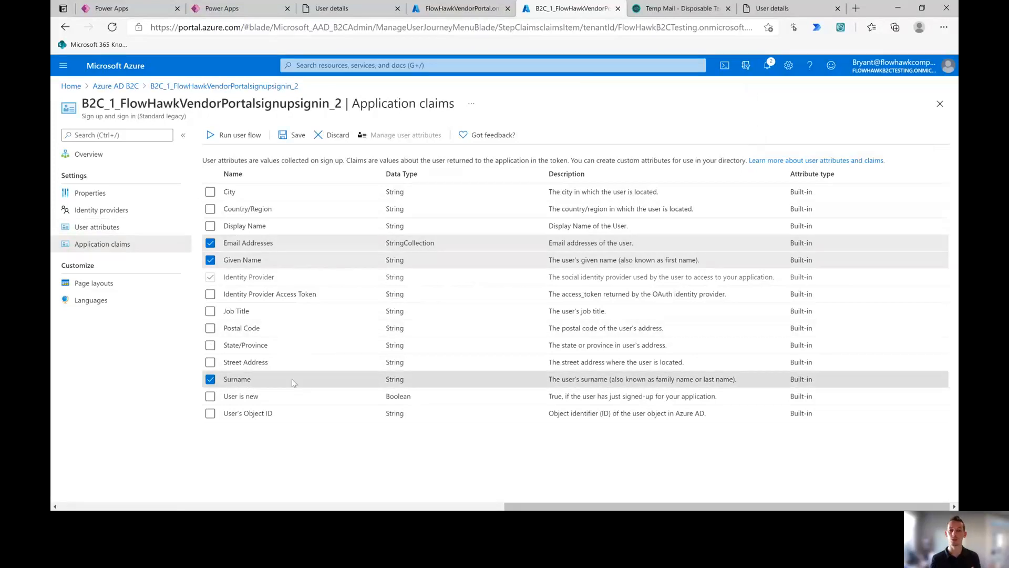
click(293, 139)
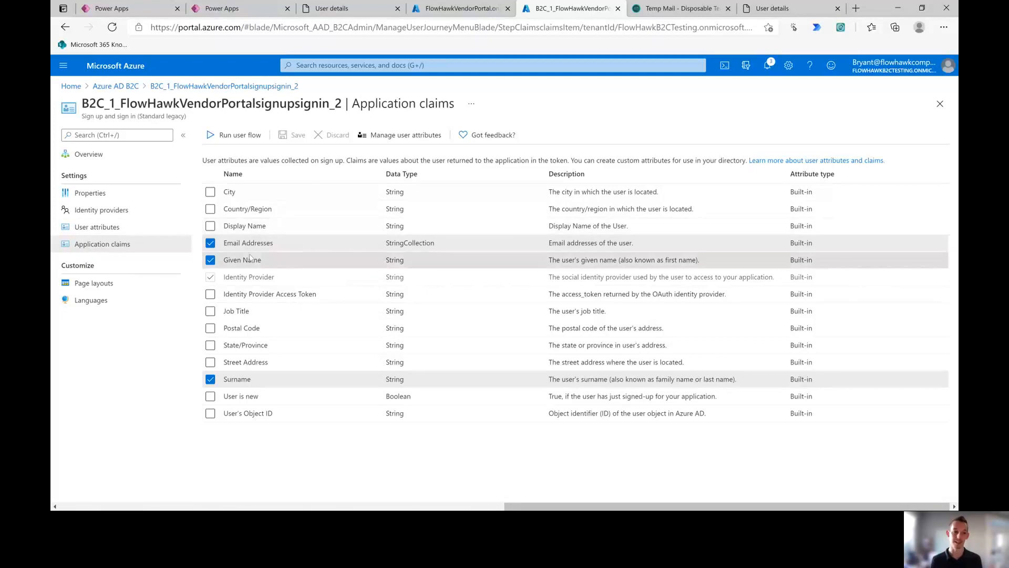
click(115, 284)
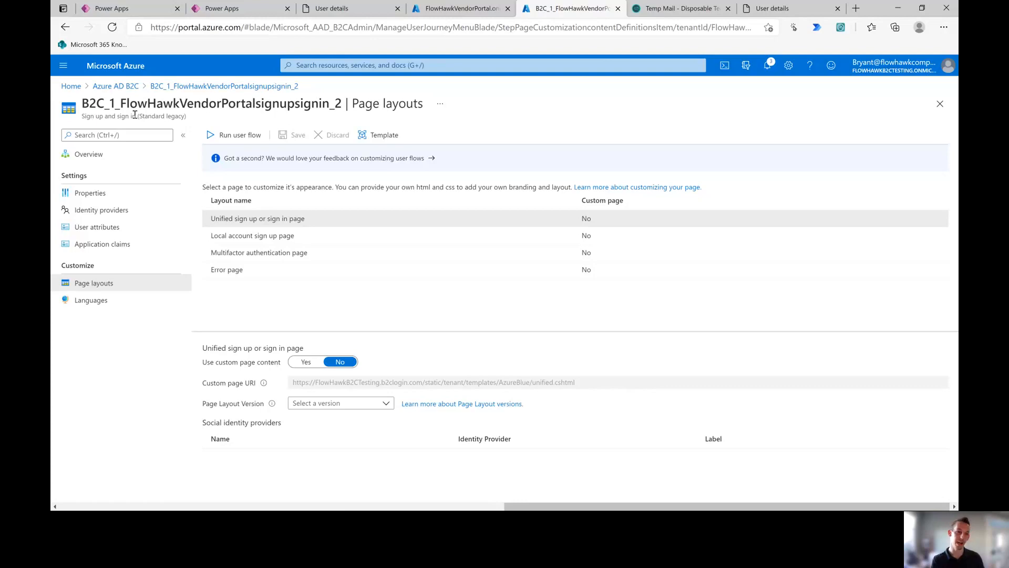
click(368, 136)
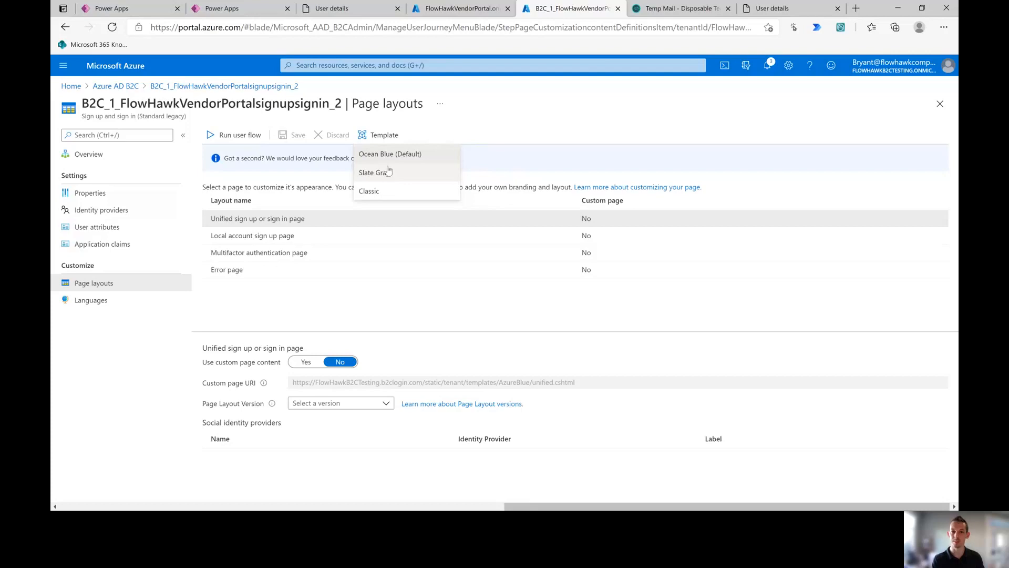
click(432, 132)
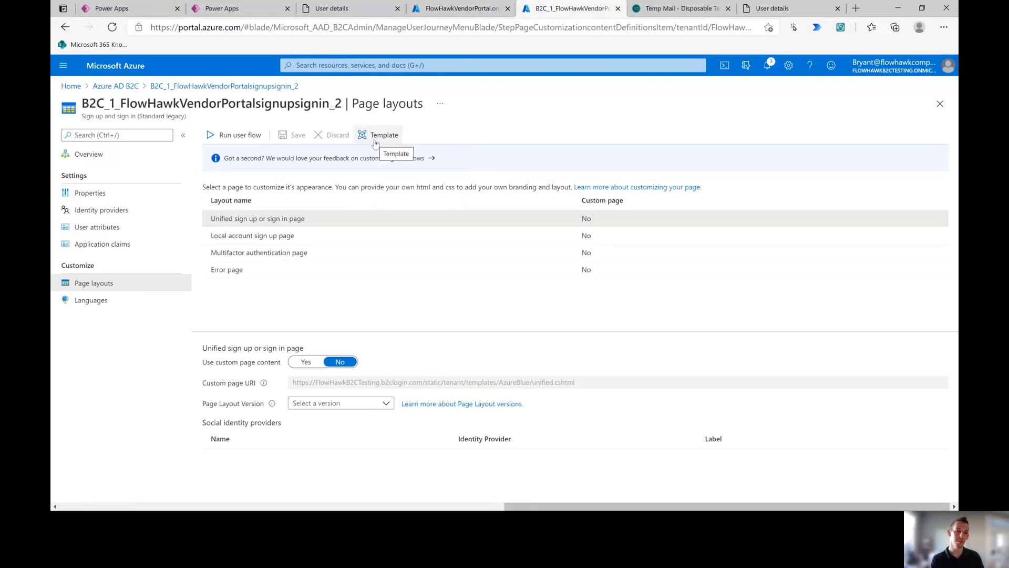
Step: Check the FlowHawkVendorPortal app's Branding, which points to the signupsignin_2 user flow, then return to Azure AD B2C
click(125, 87)
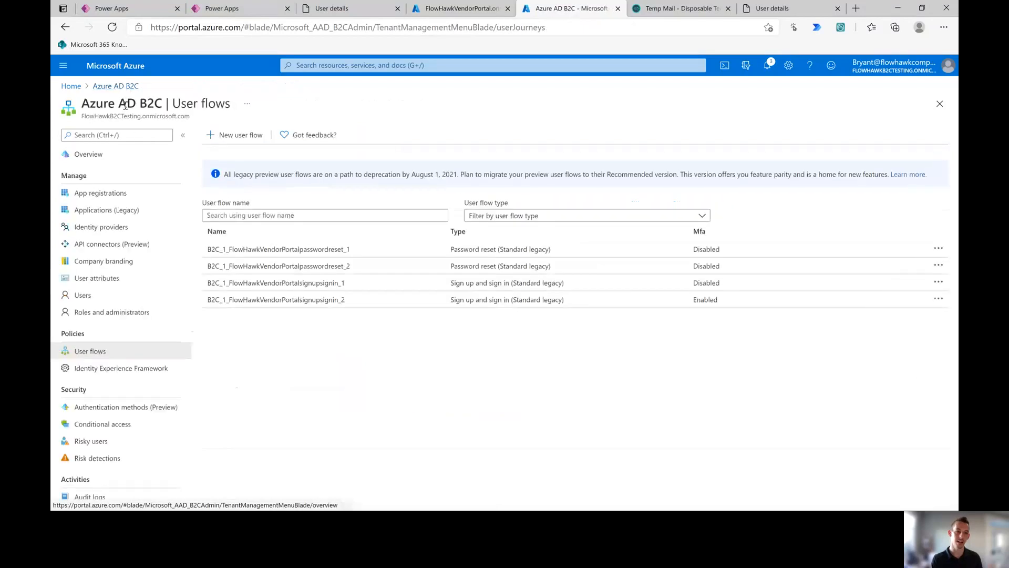
click(99, 197)
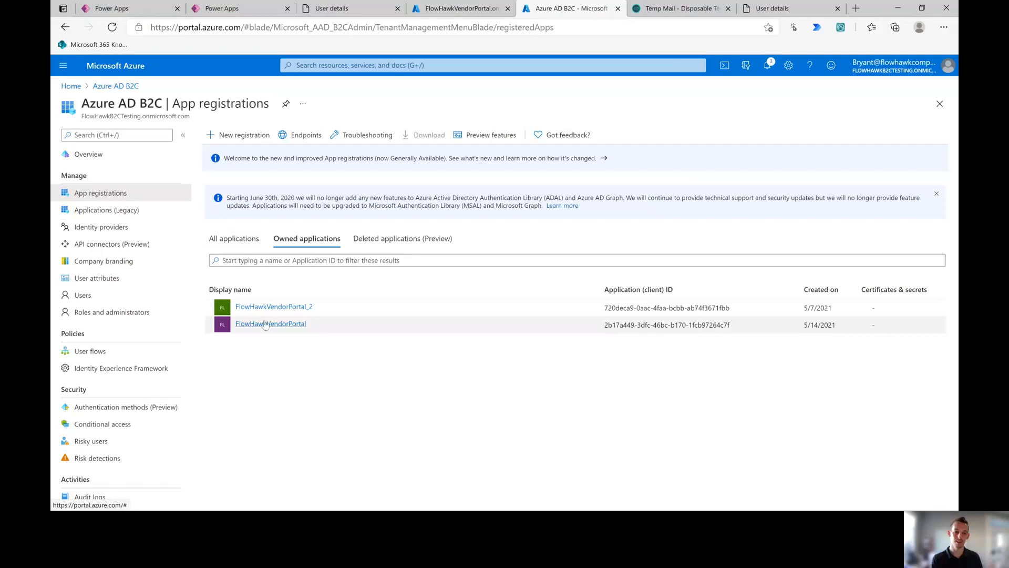
click(268, 324)
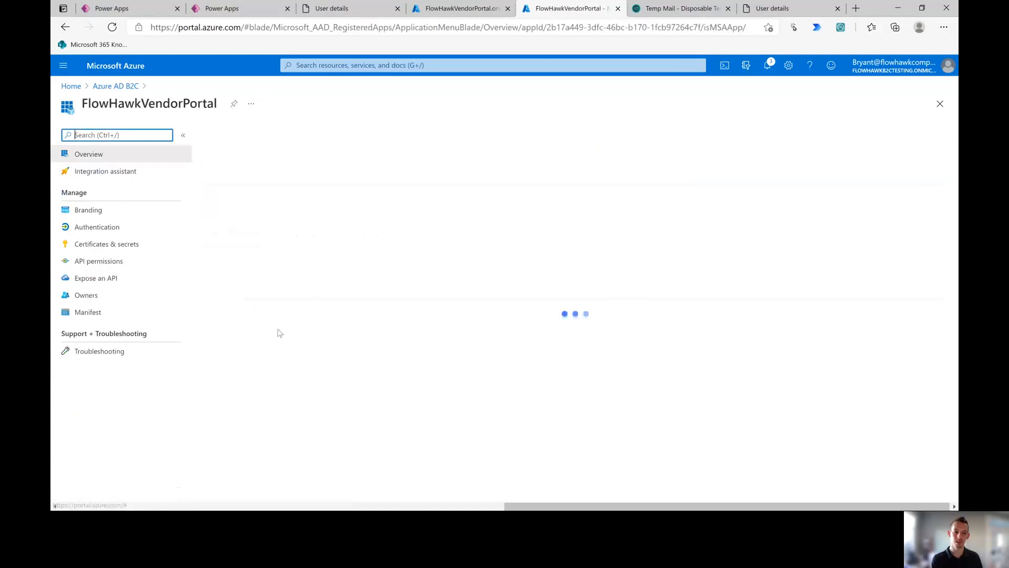
click(89, 213)
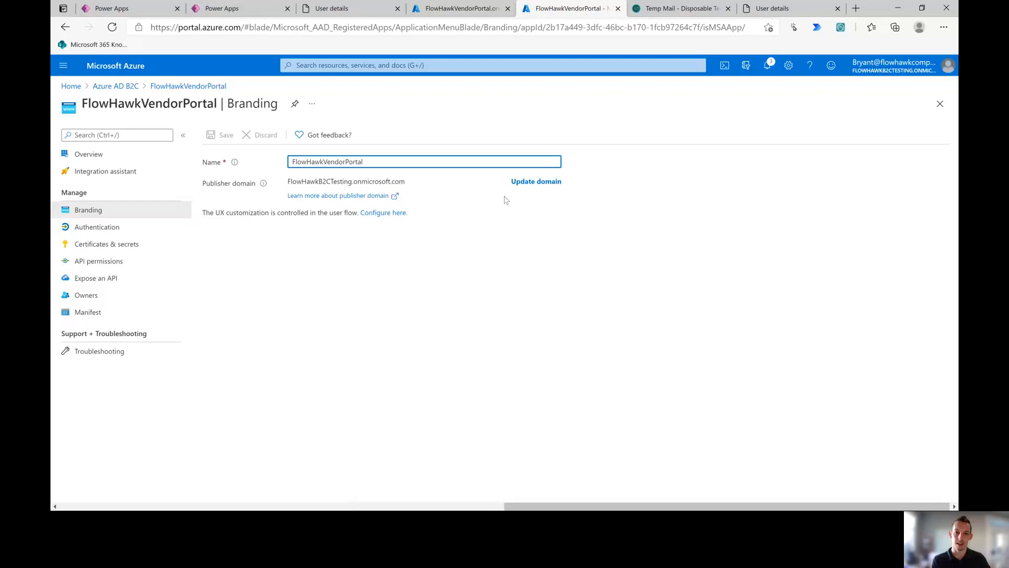
click(379, 214)
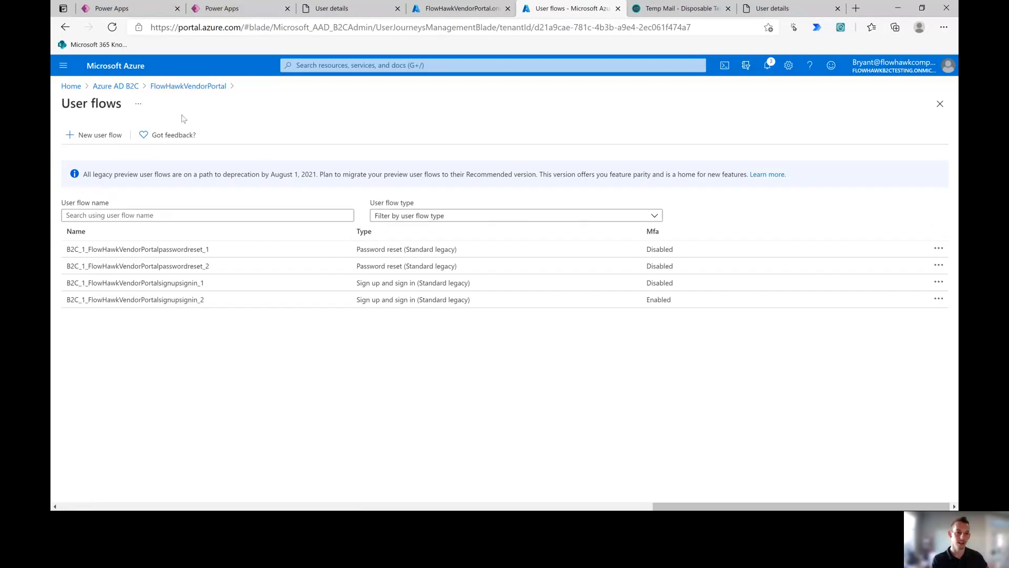
click(161, 300)
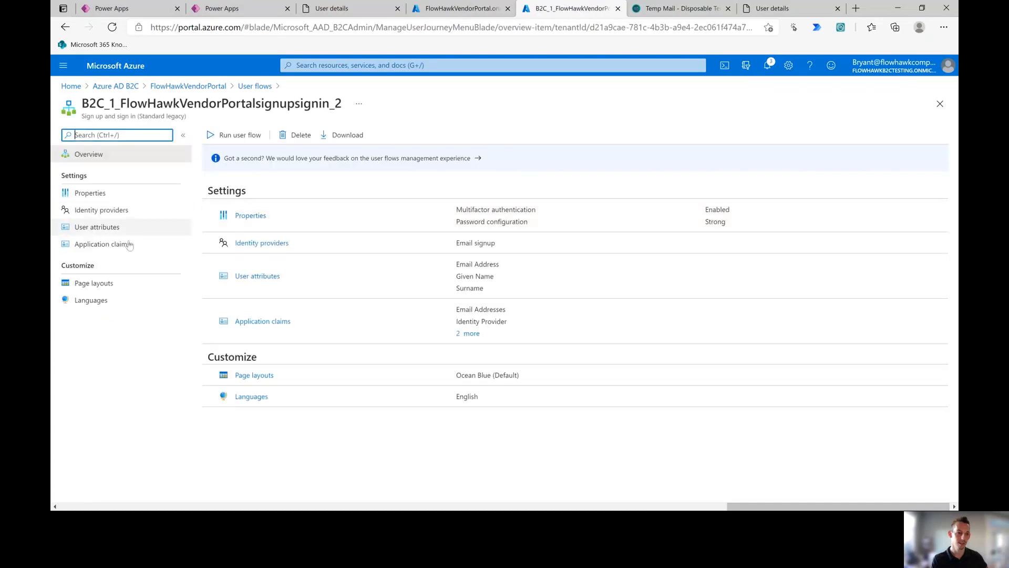
click(124, 87)
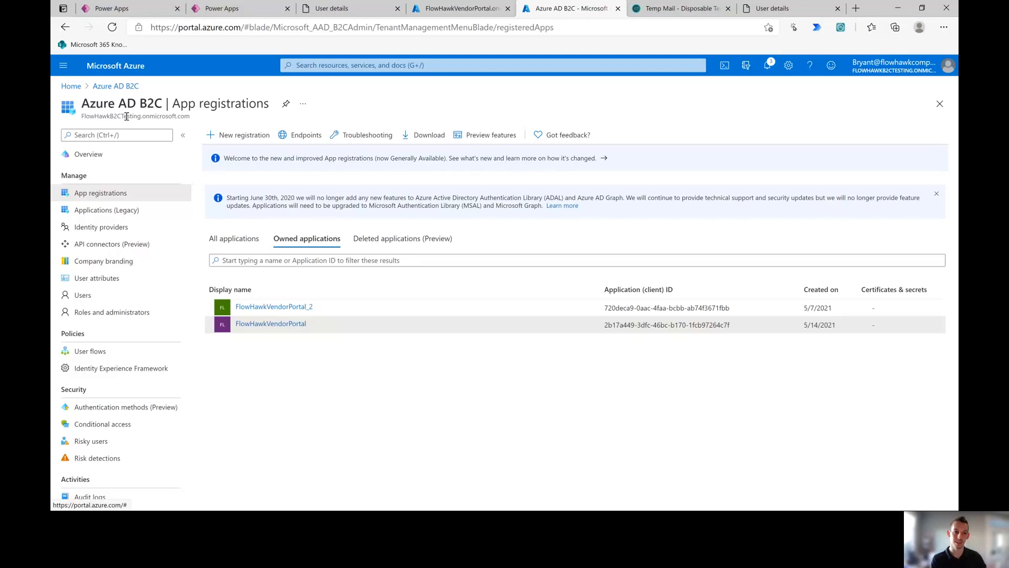
Step: Upload download.png from Downloads as the company branding banner logo
click(93, 259)
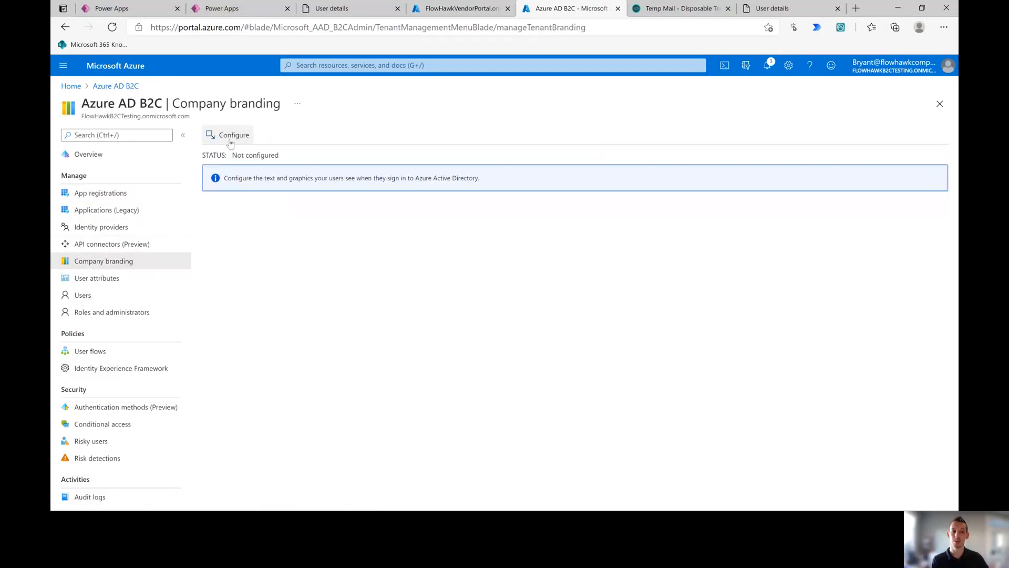
click(229, 138)
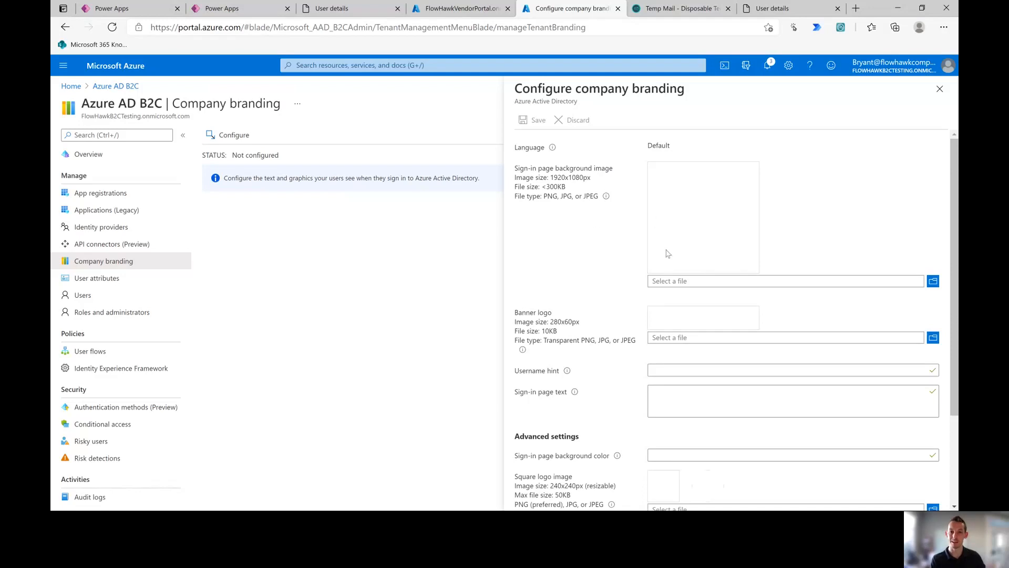
click(933, 337)
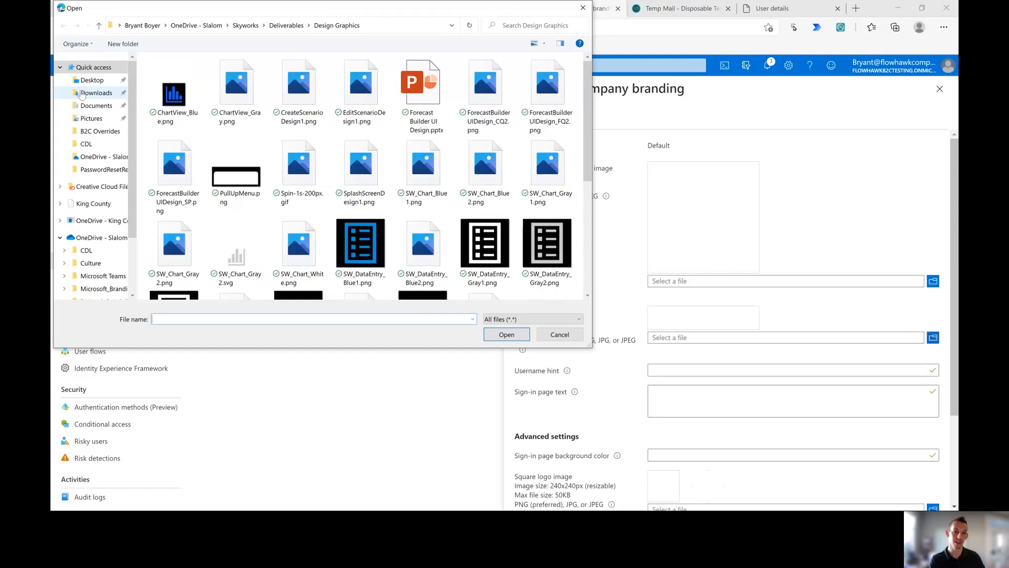
click(78, 94)
click(171, 107)
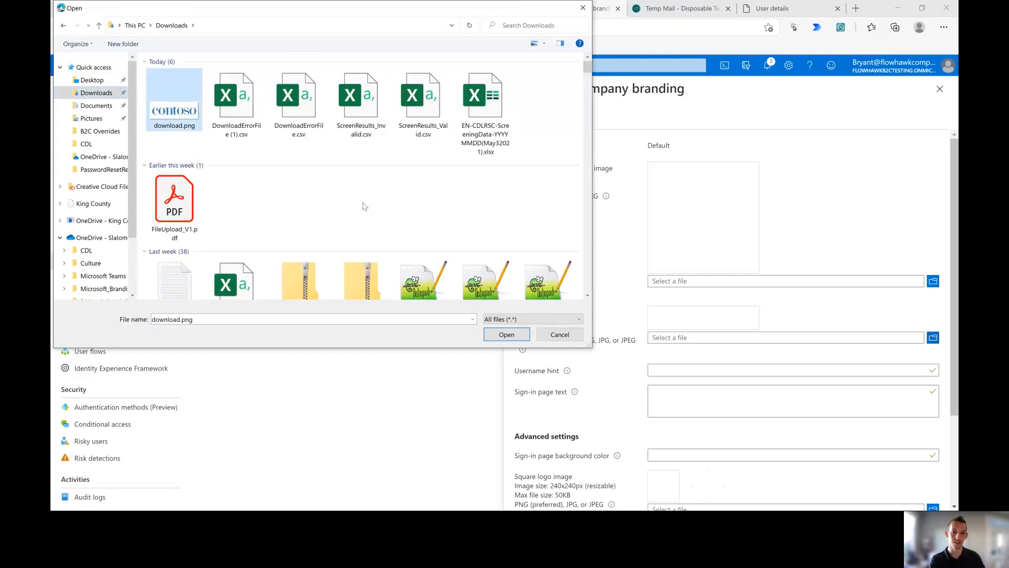
click(509, 336)
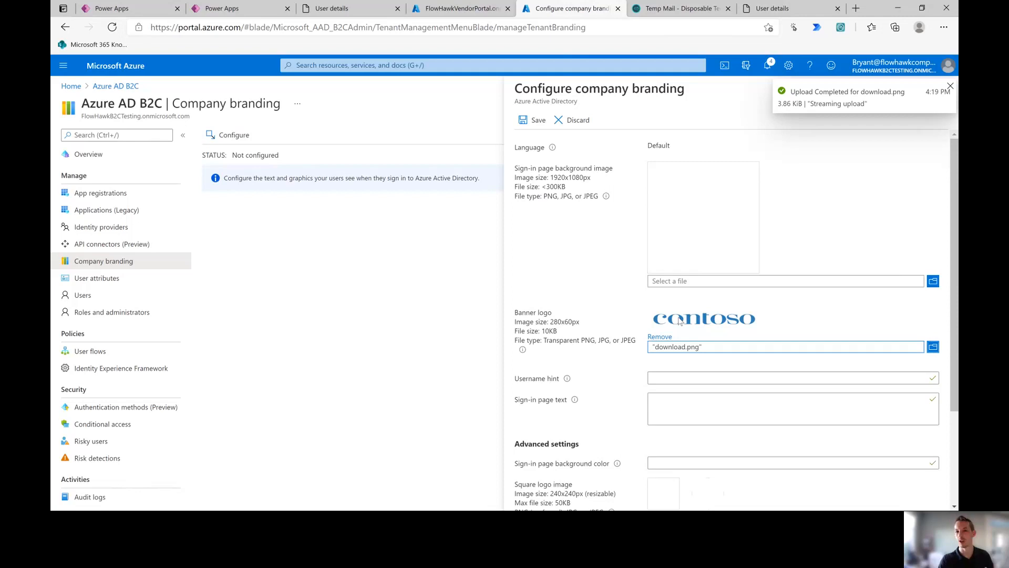
Step: Upload the 14_allie-smith photo as the sign-in page background image
click(933, 281)
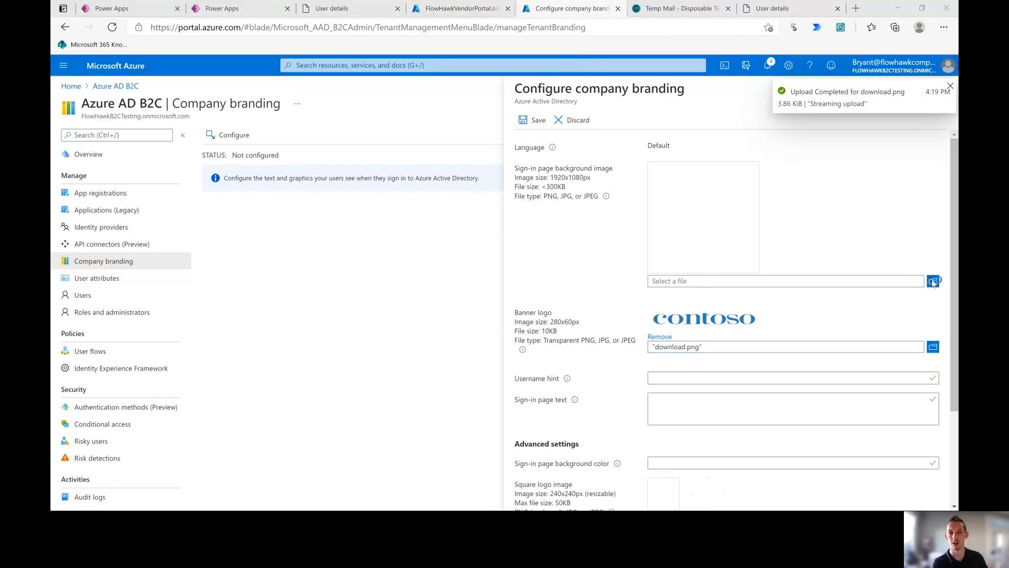
scroll(277, 156, down, 8)
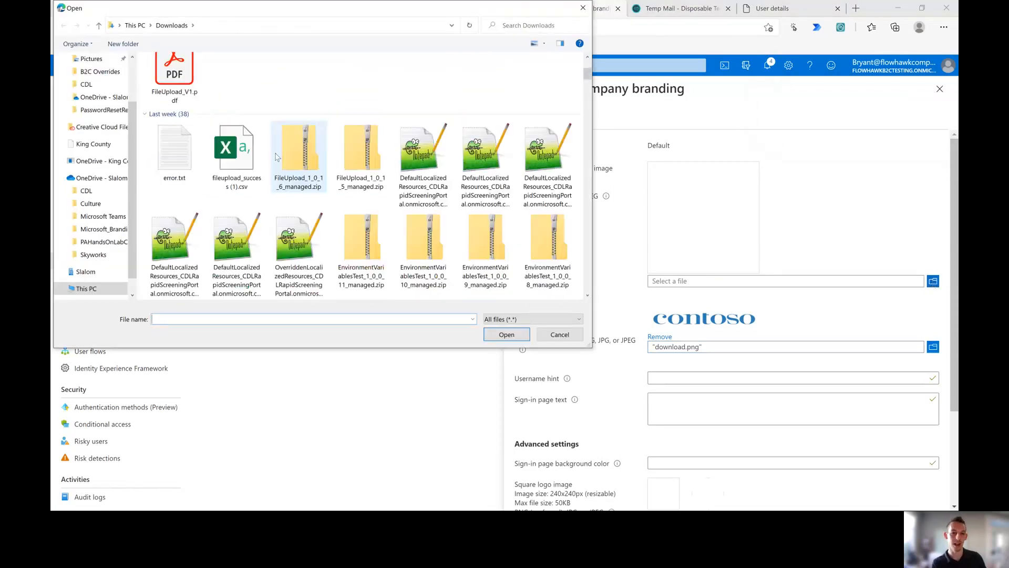
scroll(277, 156, down, 3)
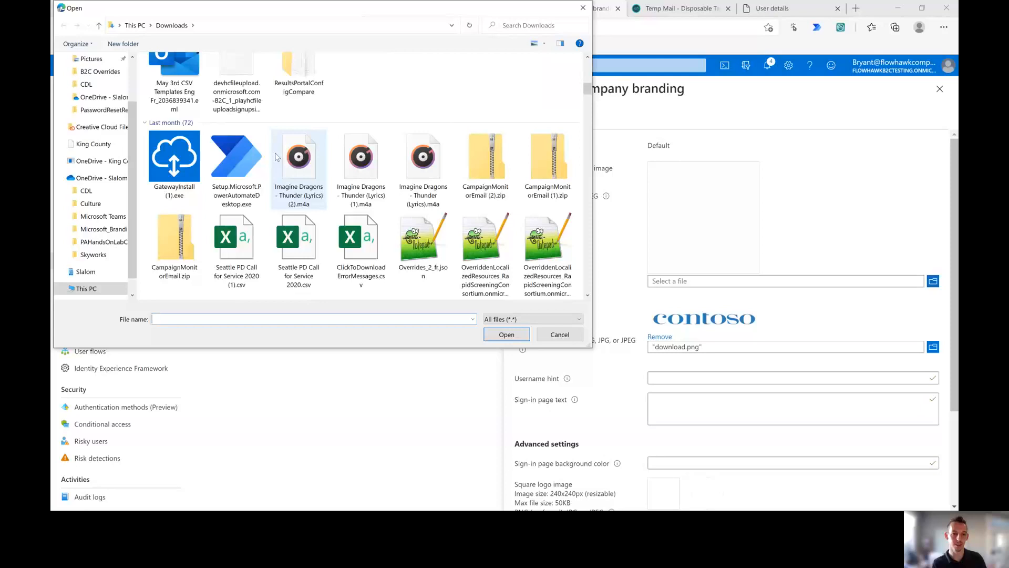
scroll(277, 157, up, 1)
scroll(332, 199, down, 3)
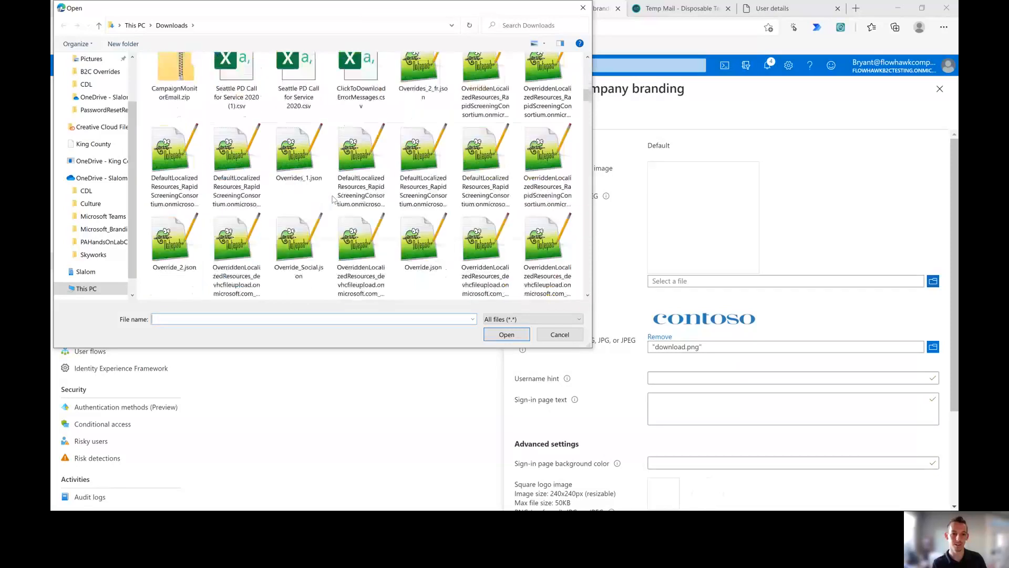
scroll(332, 199, down, 3)
scroll(332, 199, up, 1)
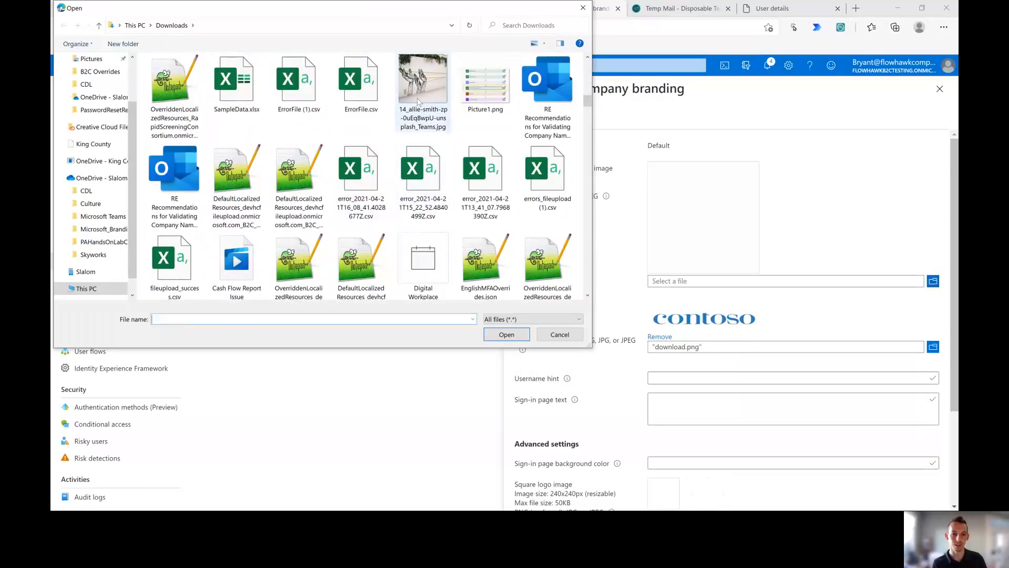
click(423, 102)
click(506, 335)
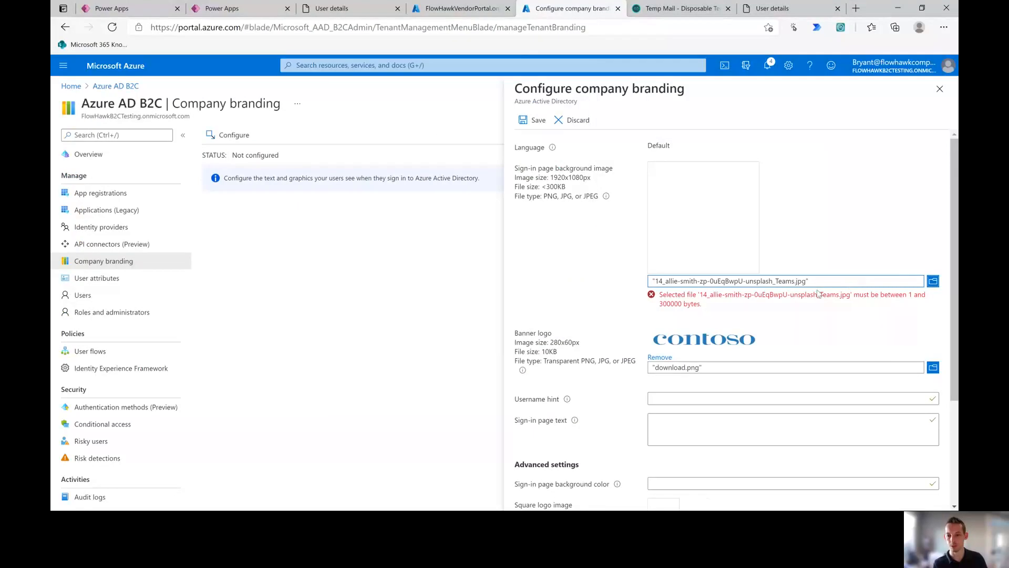
Step: Replace the background image with B2C_Background-01.png and save the company branding
click(934, 282)
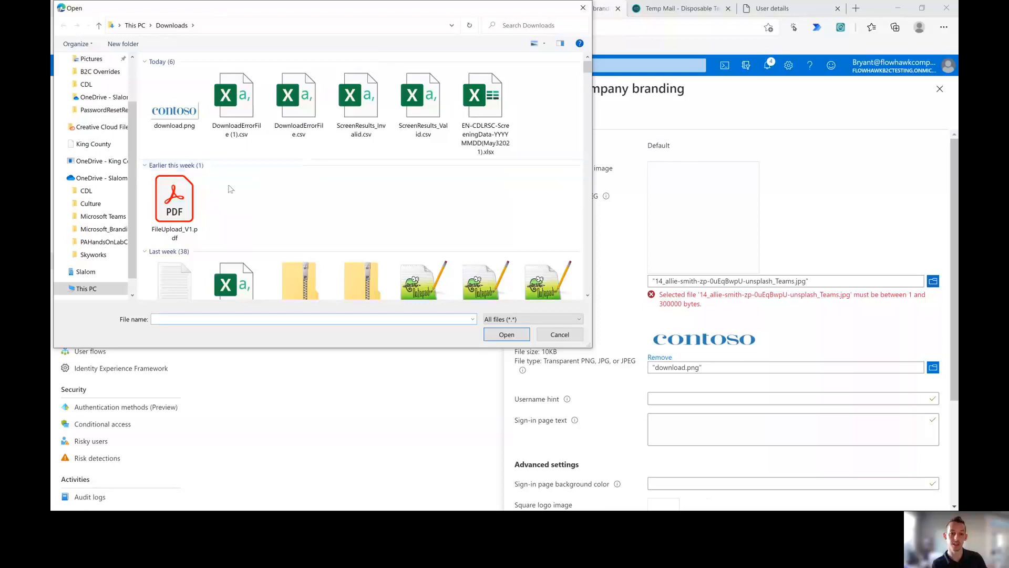
scroll(254, 172, down, 4)
scroll(373, 226, down, 5)
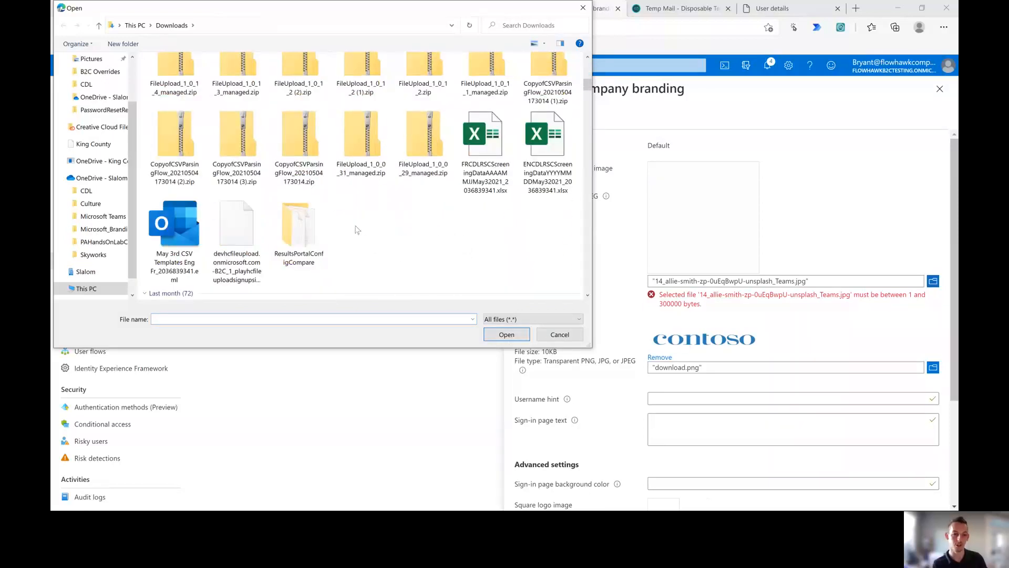
scroll(356, 230, down, 3)
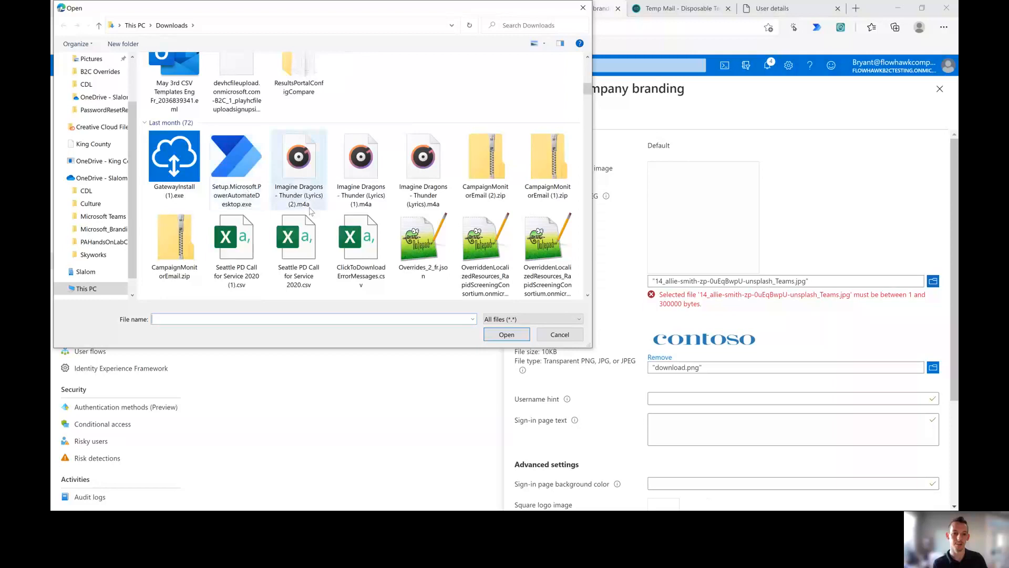
scroll(299, 169, down, 2)
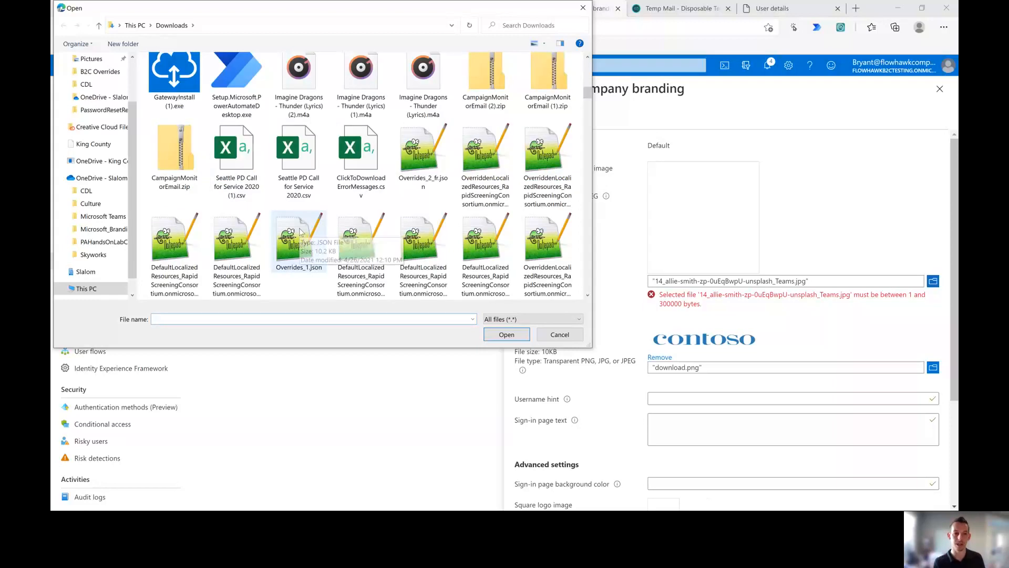
scroll(301, 230, down, 3)
scroll(304, 227, down, 5)
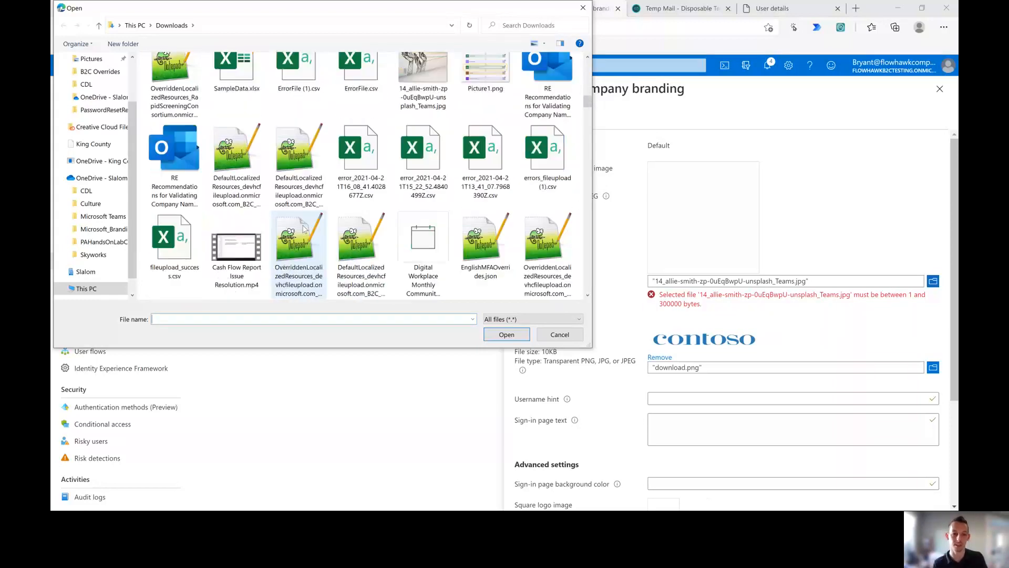
scroll(313, 223, down, 3)
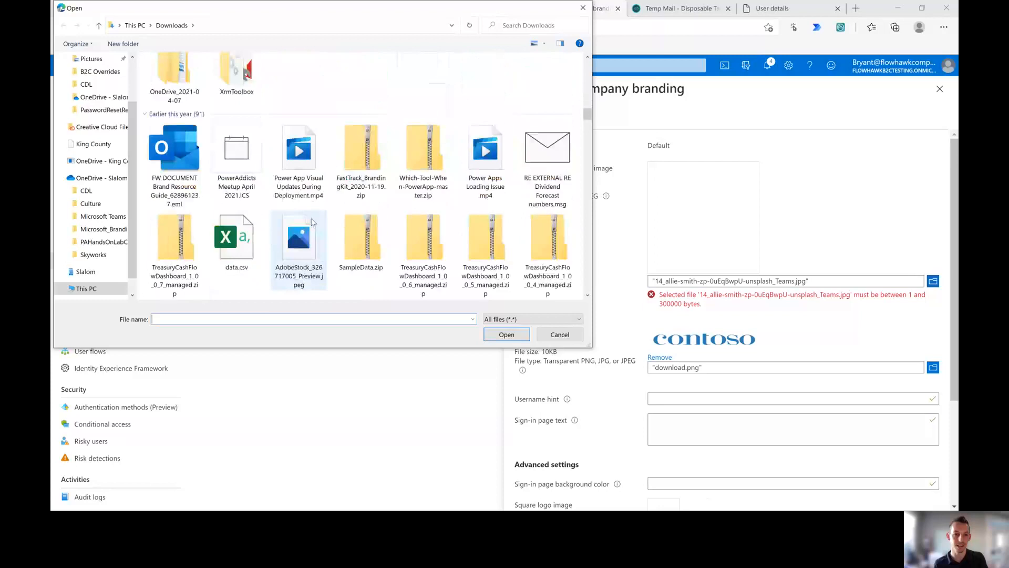
scroll(313, 223, up, 2)
click(304, 181)
click(506, 334)
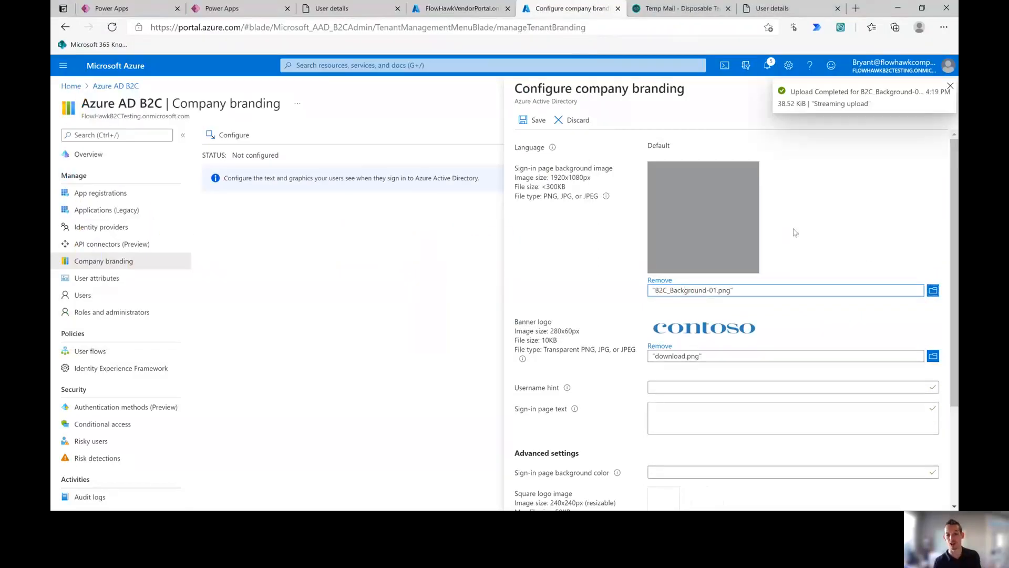
scroll(793, 230, down, 2)
scroll(630, 184, up, 2)
click(531, 117)
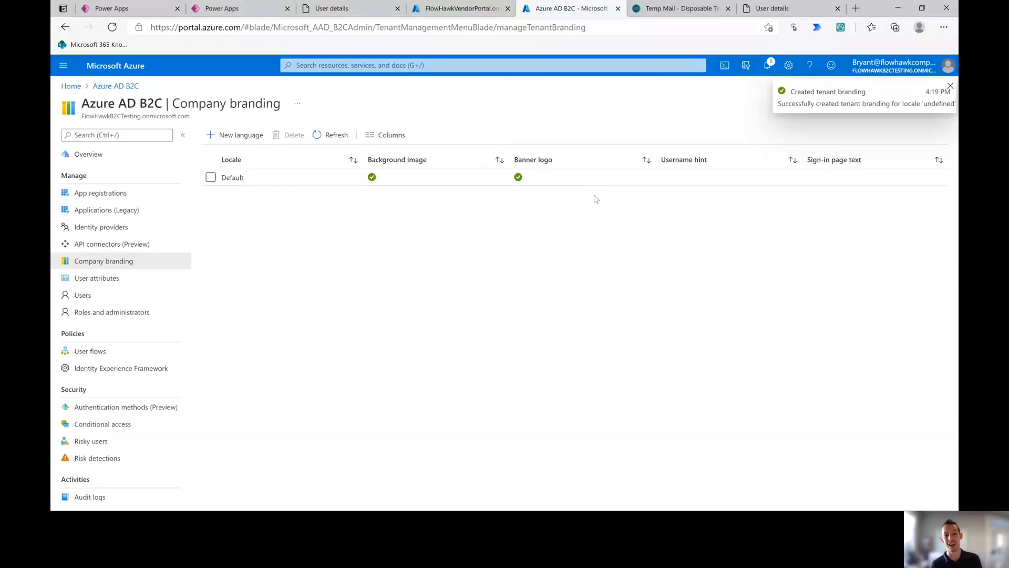
Step: In the signupsignin_2 user flow's page layouts, save the unified sign-up or sign-in page at version 1.2.0
click(136, 357)
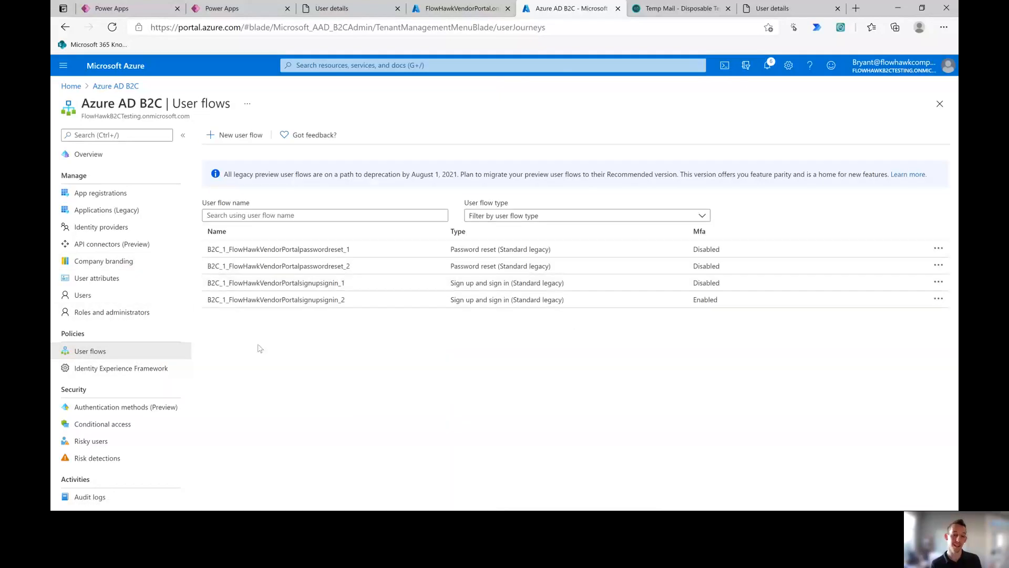
click(295, 300)
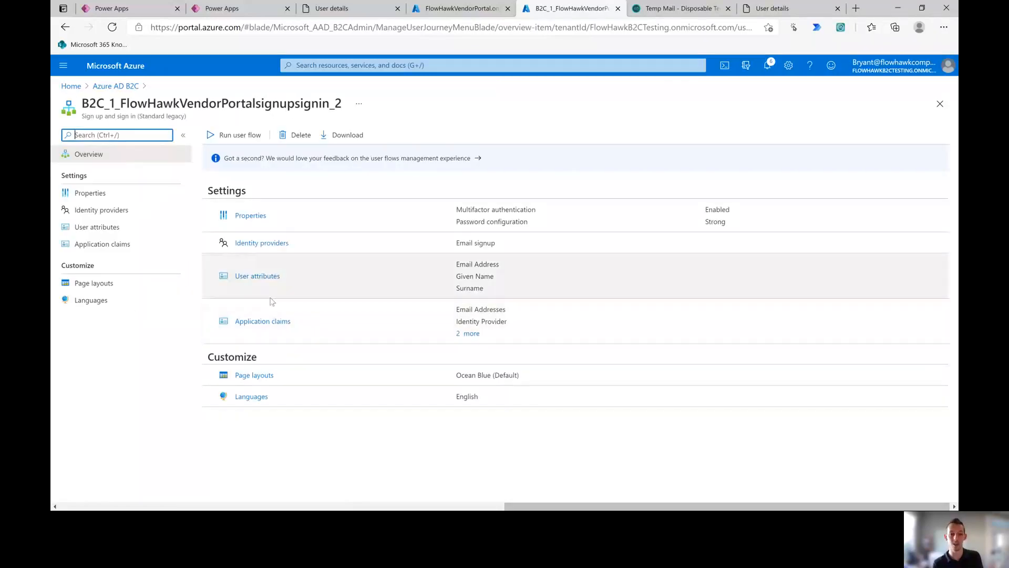
click(254, 375)
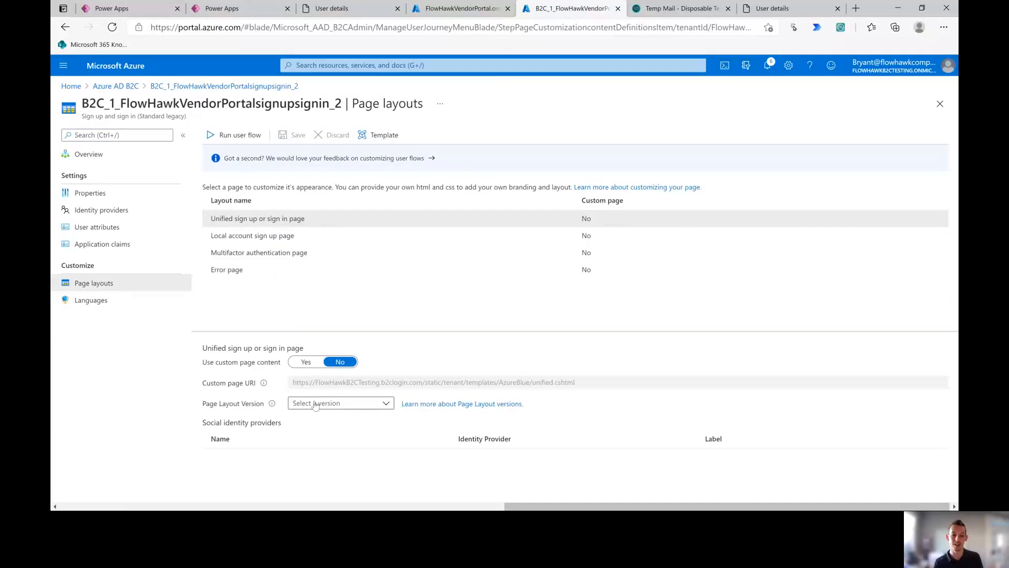
mouse_move(273, 404)
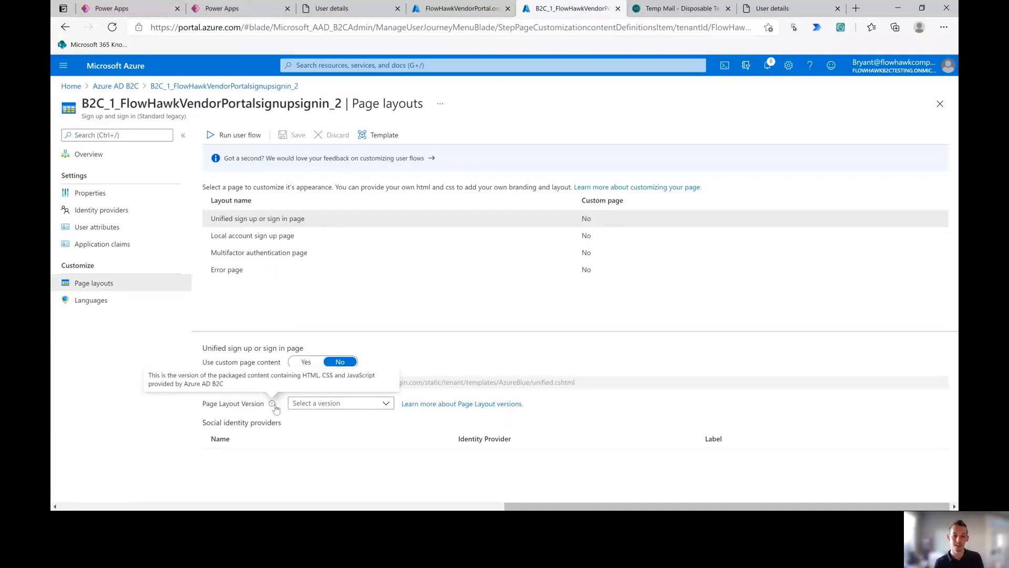
click(320, 407)
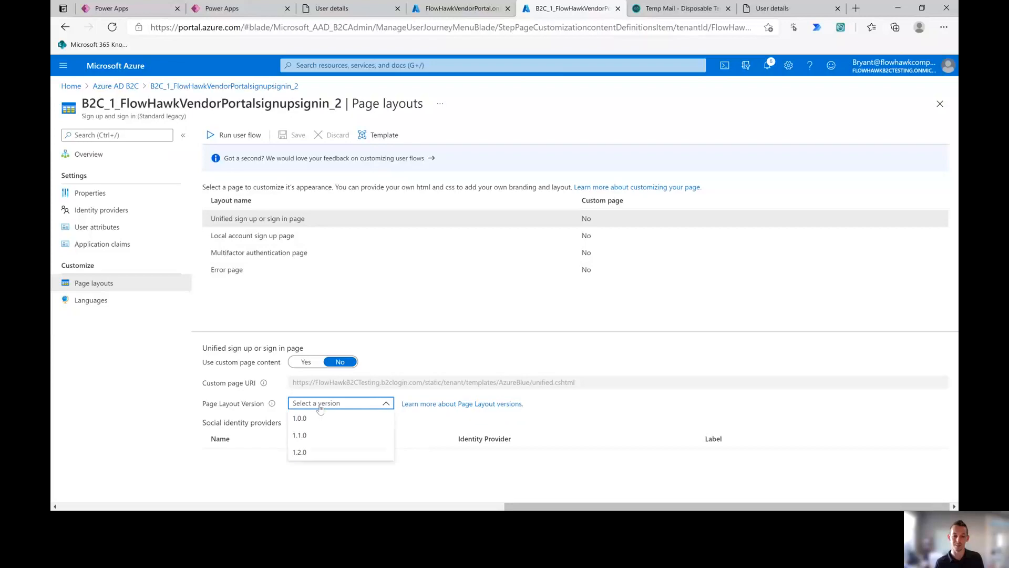
click(314, 452)
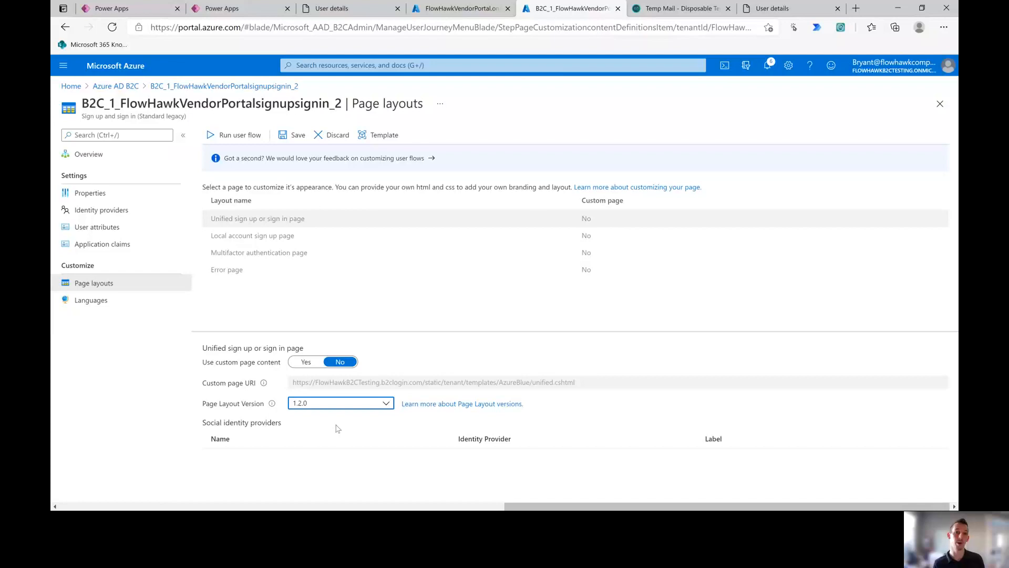
click(289, 135)
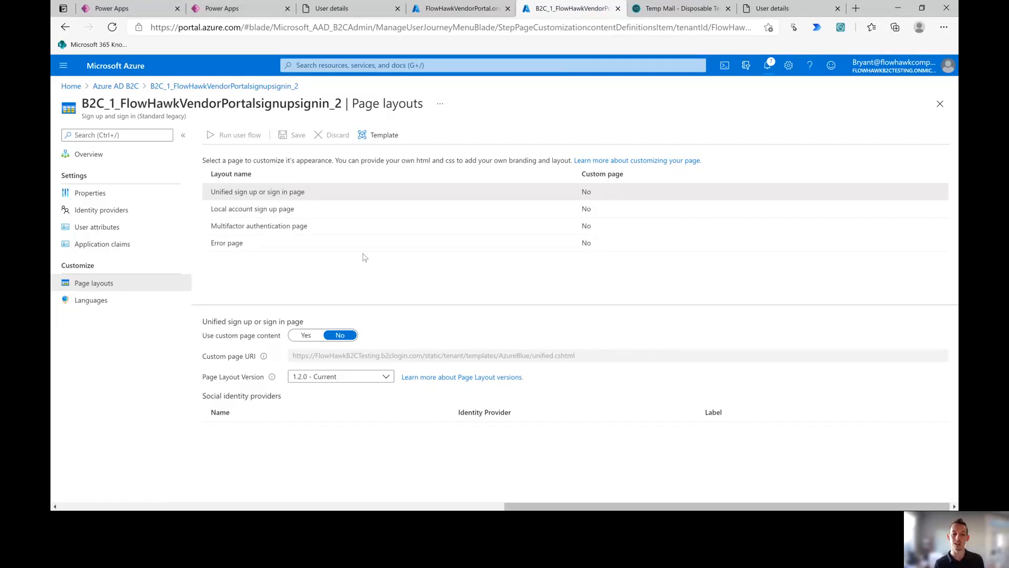
Step: Set the Local account sign up page layout to version 1.2.0 and save
click(306, 209)
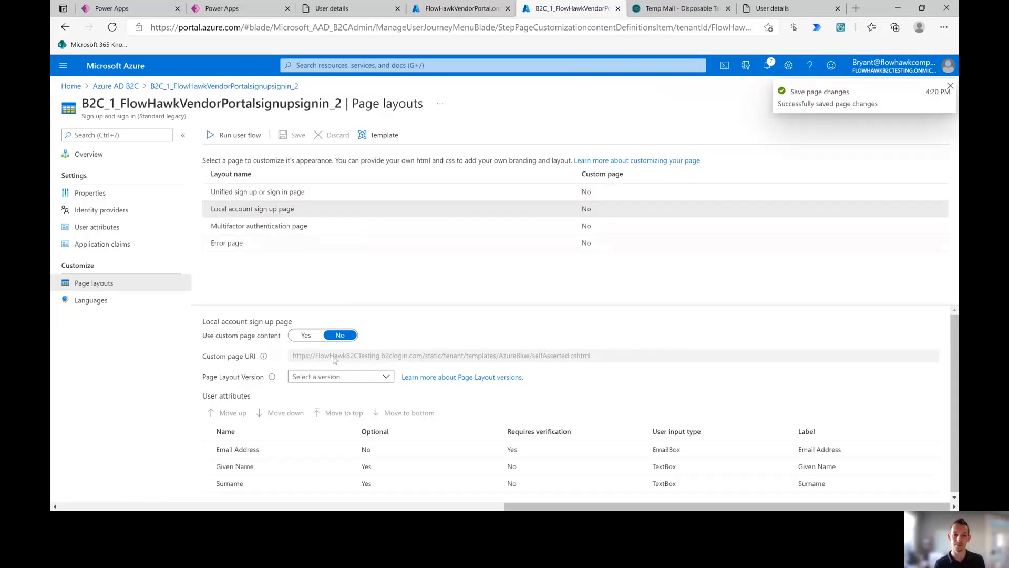
click(336, 377)
click(314, 425)
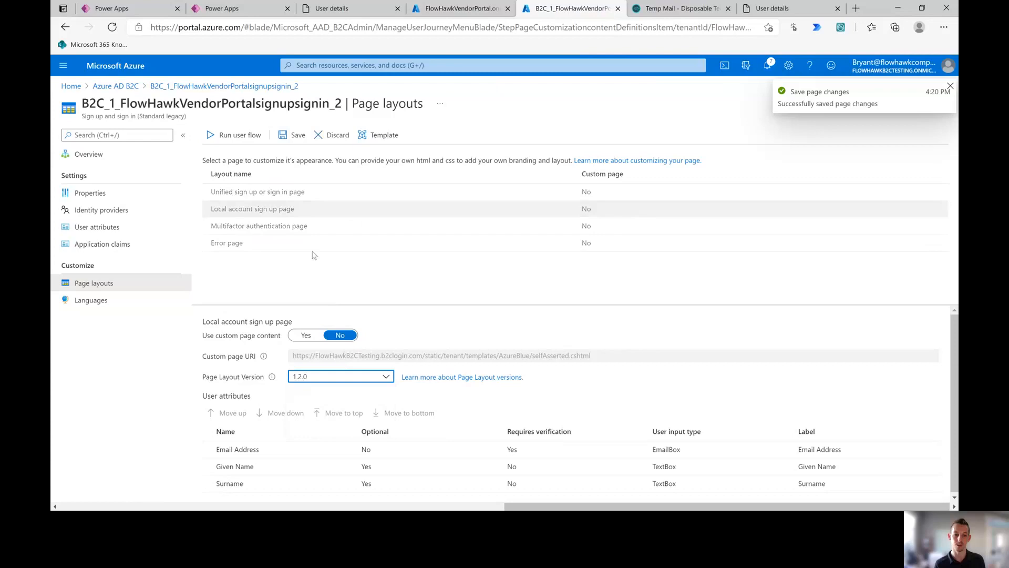
click(282, 136)
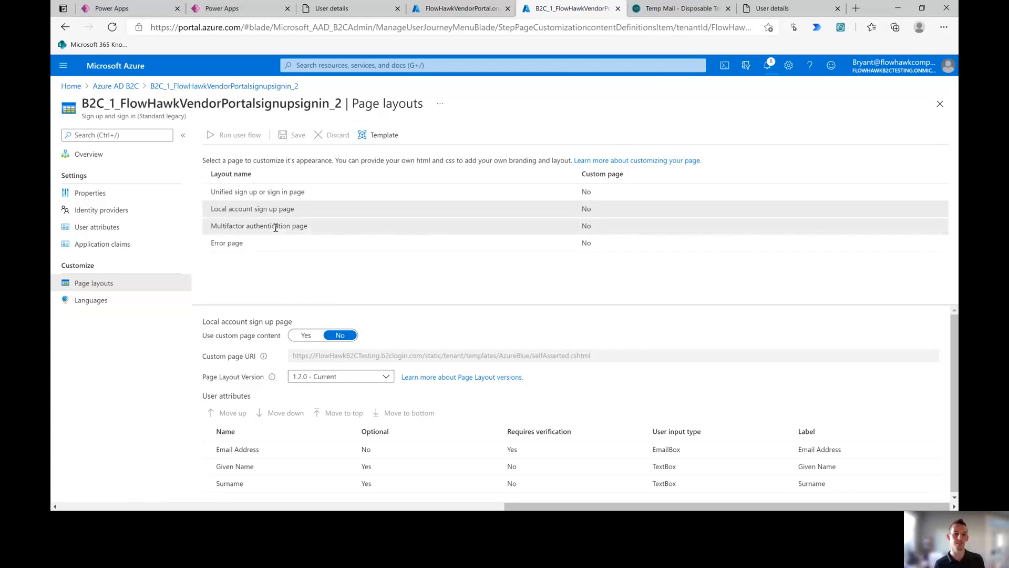
Step: Set the Multifactor authentication page layout to version 1.2.4 and save
click(313, 226)
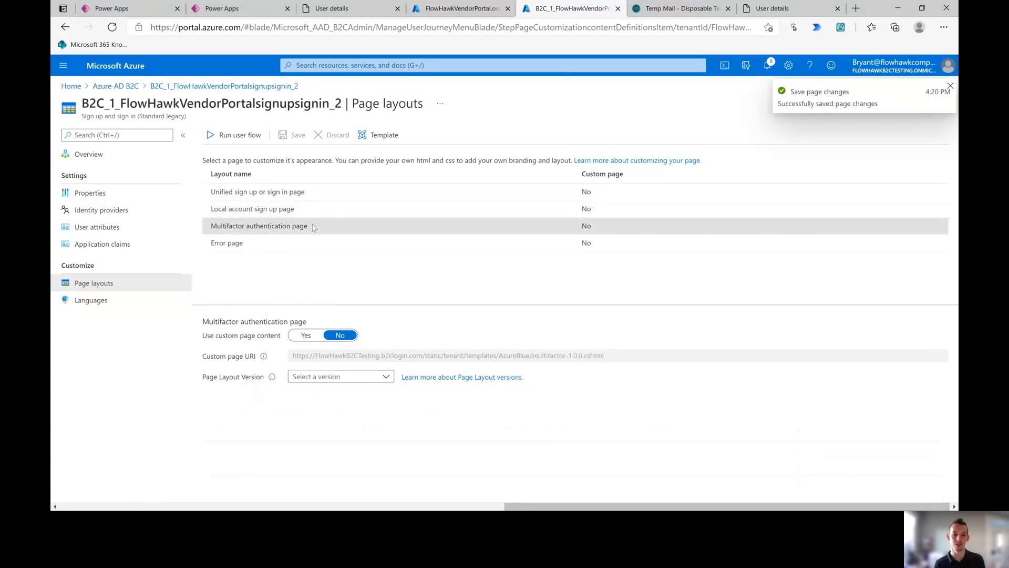
click(348, 377)
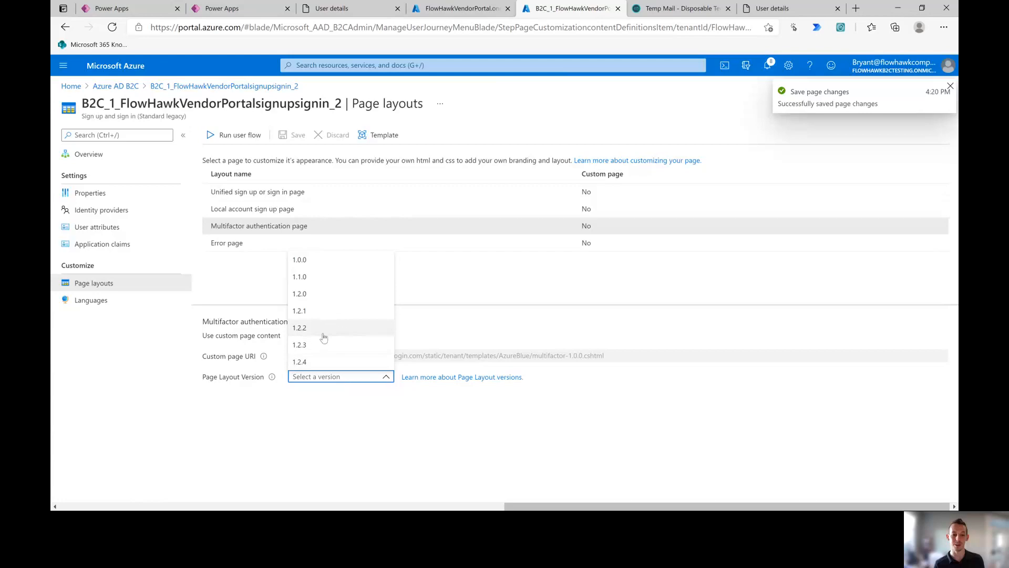
click(307, 362)
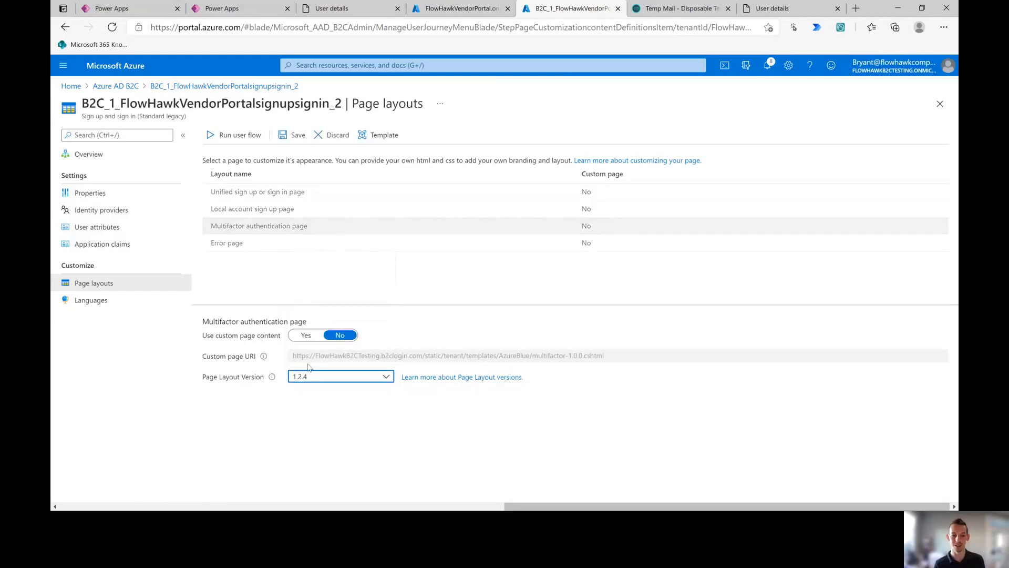
click(279, 138)
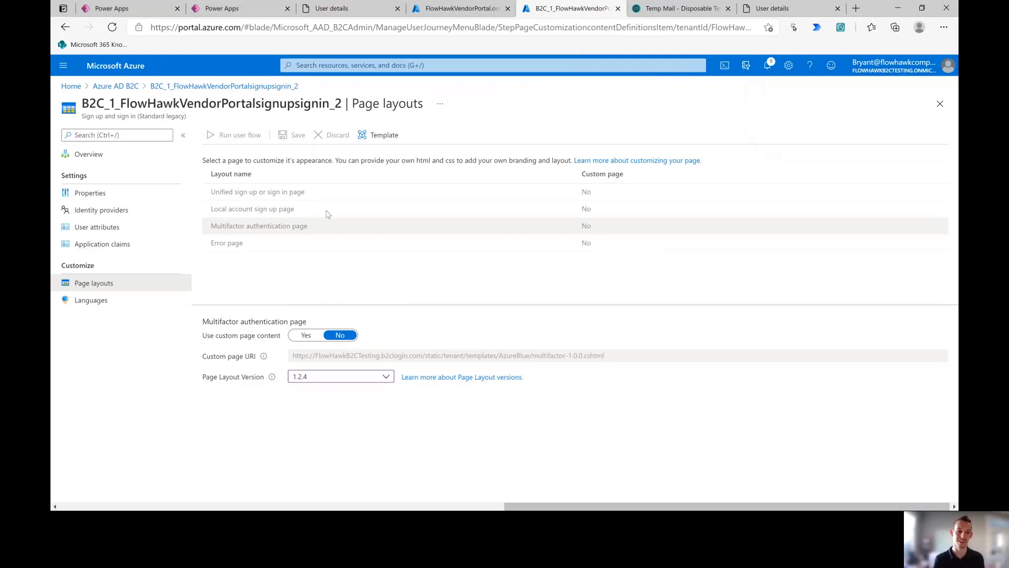
Step: Set the Error page layout to version 1.2.1, save, and return to the sign-up tab
click(277, 246)
click(326, 377)
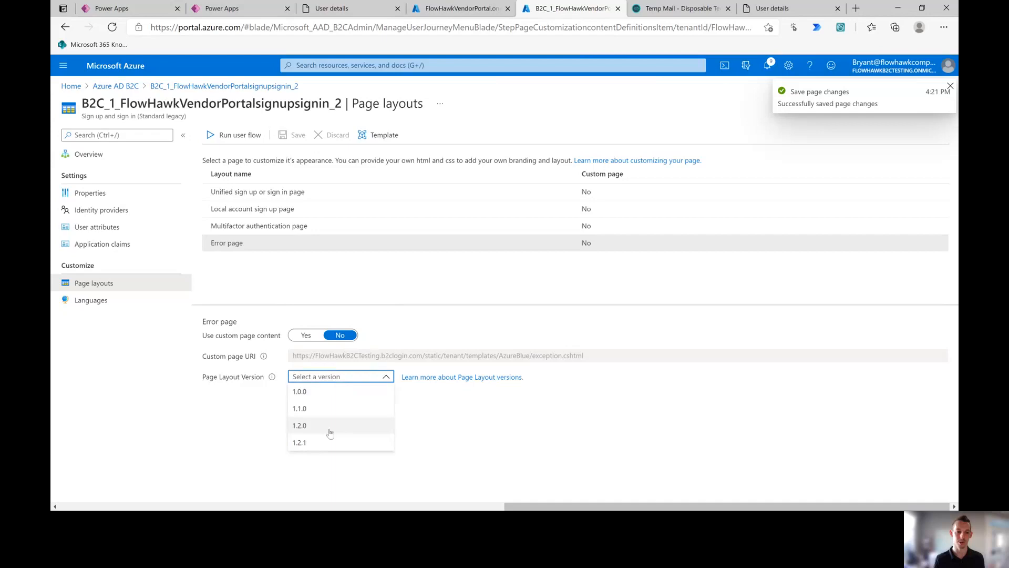
click(332, 443)
click(285, 136)
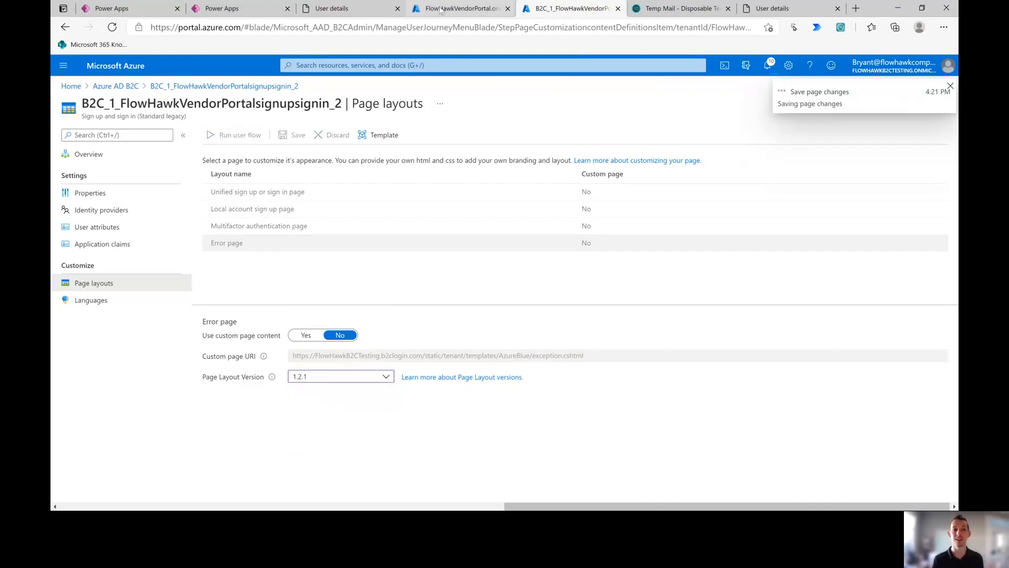
click(336, 8)
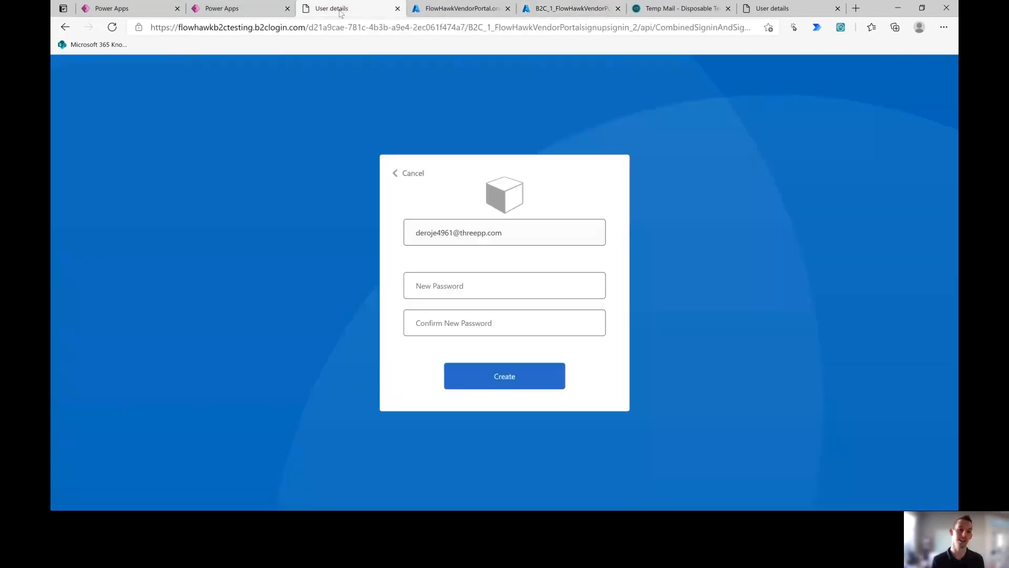
Step: Load the FlowHawk vendor portal from the address bar and begin signing in
click(199, 27)
text(flow)
key(Return)
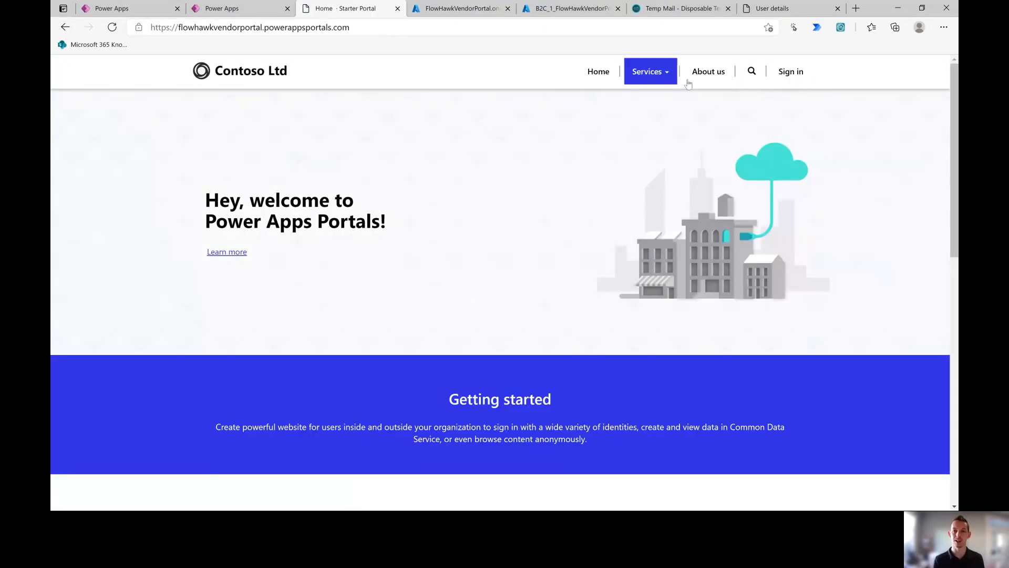
click(797, 76)
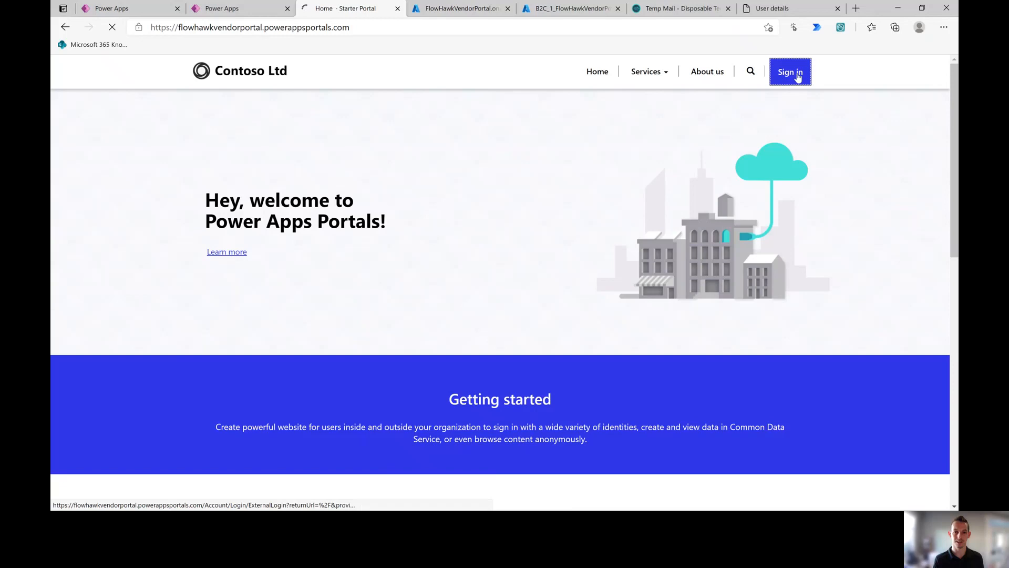
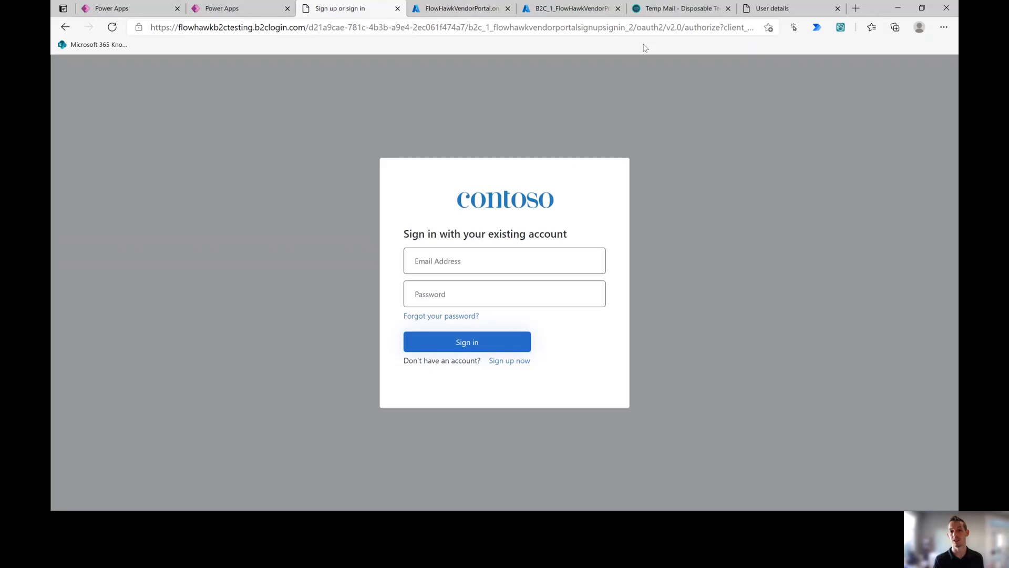
Step: Review the multifactor authentication and local account sign-up page layouts in the user flow
click(550, 11)
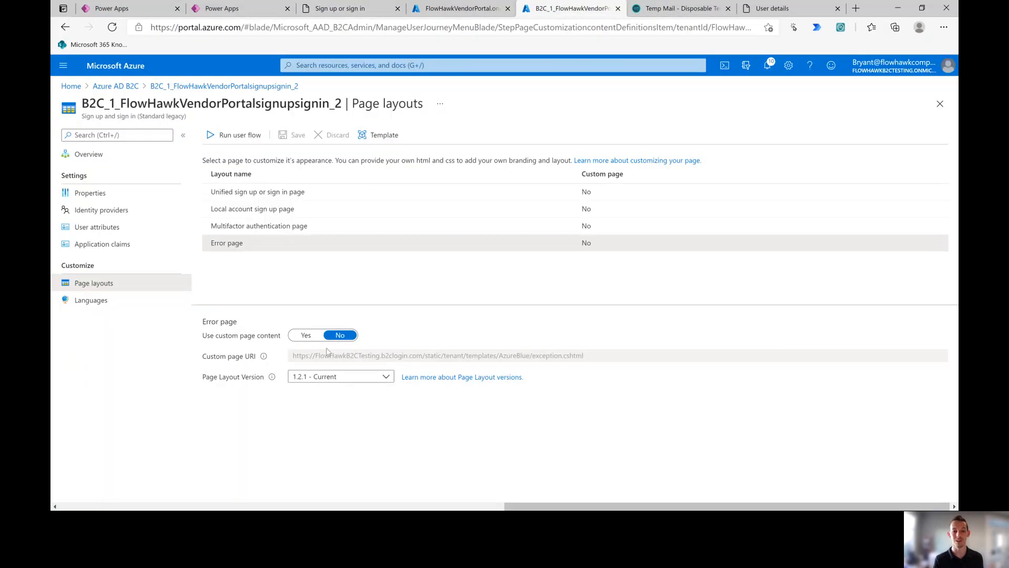
click(282, 227)
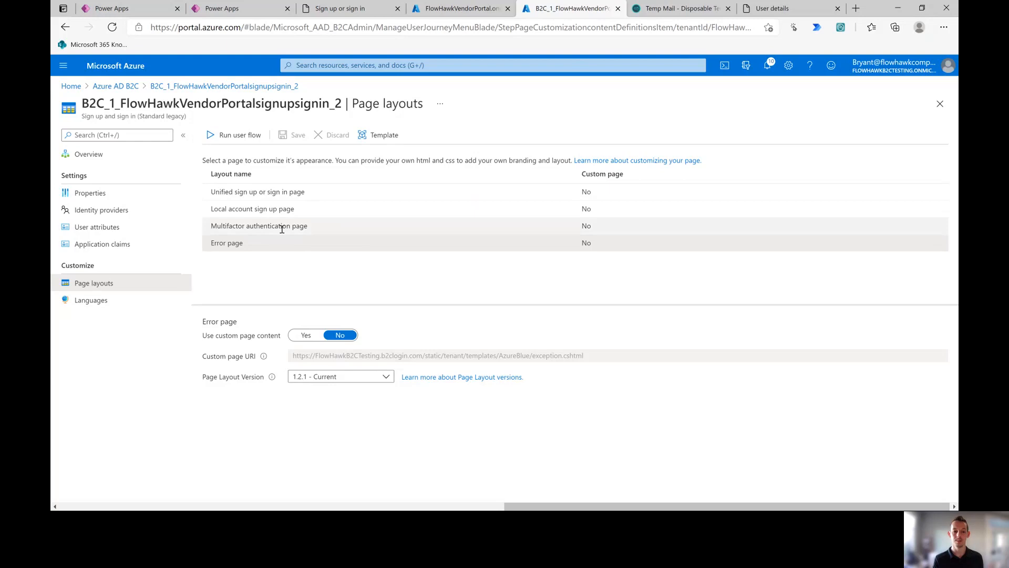
click(286, 209)
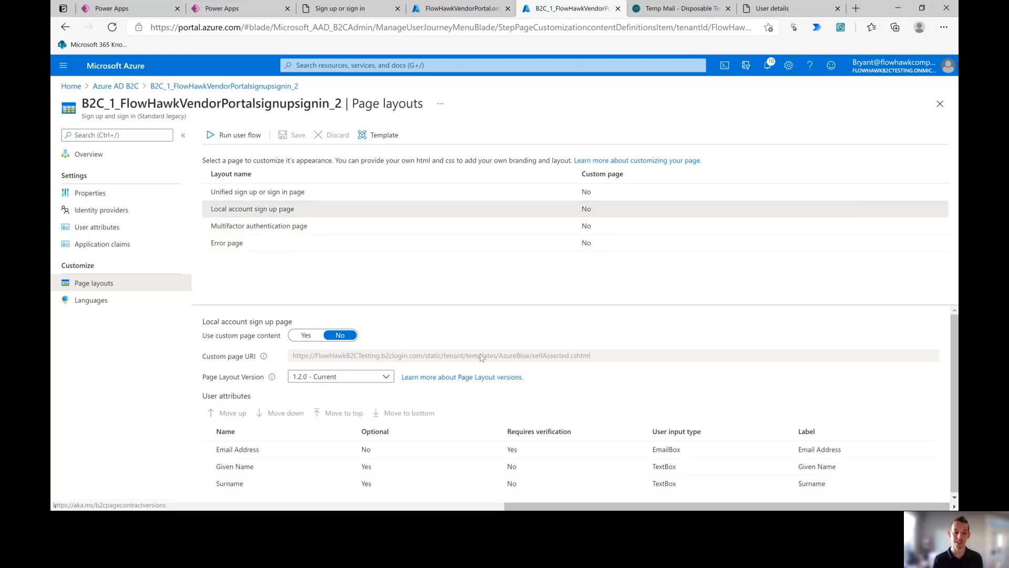
drag(211, 212, 307, 213)
click(307, 213)
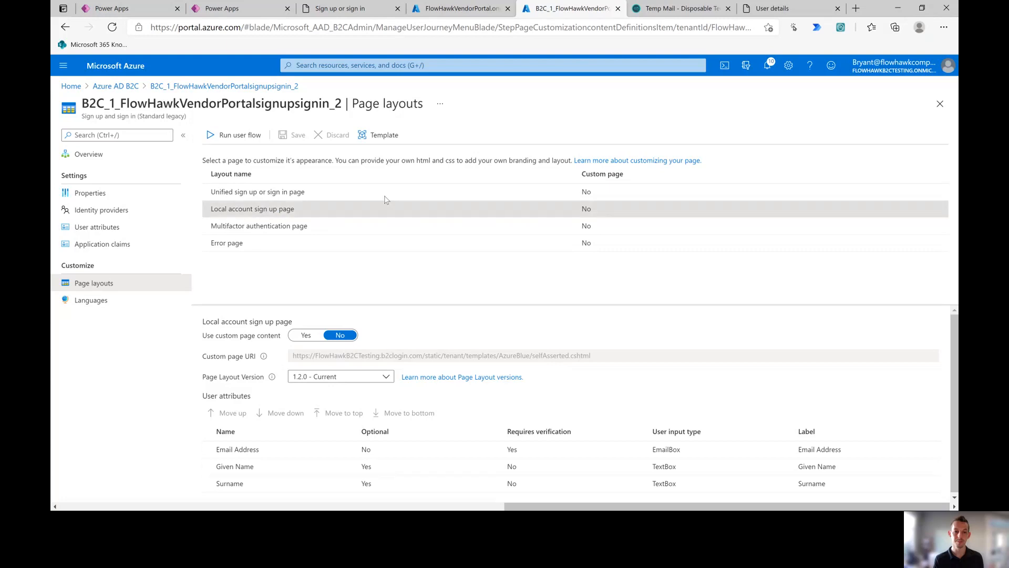
Step: Try repeatedly to start a new account sign-up from the Contoso sign-in page
click(361, 9)
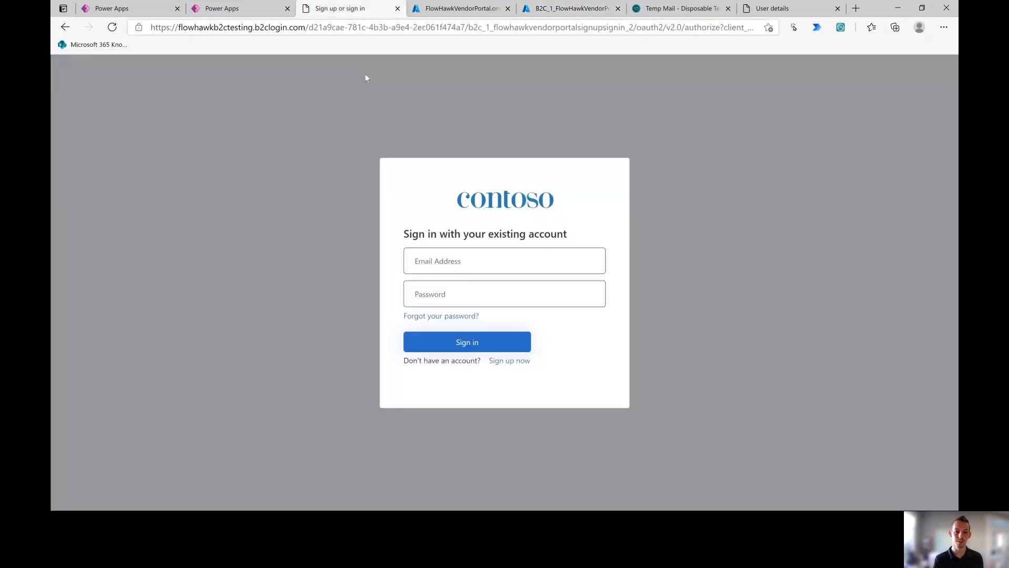
click(505, 361)
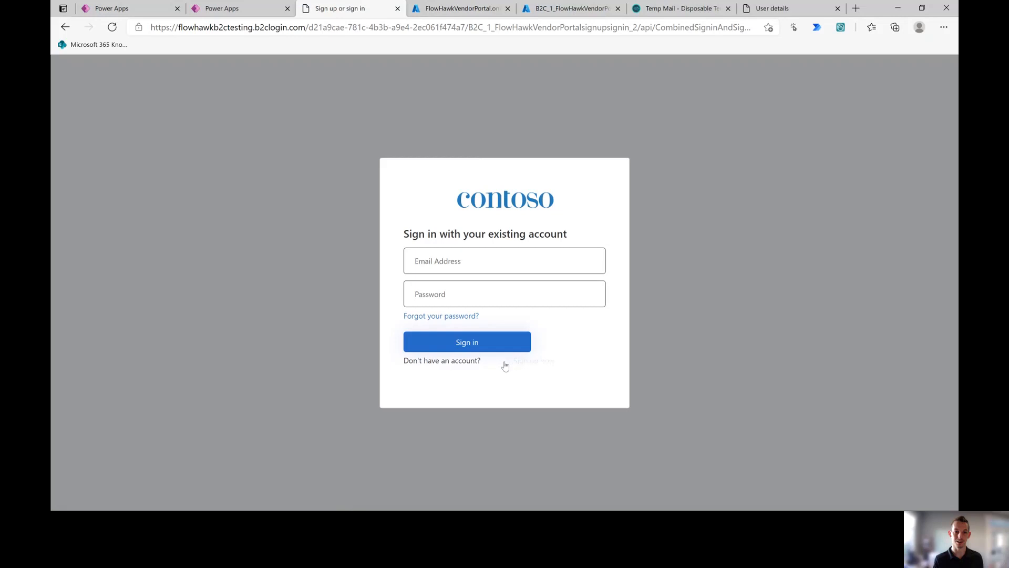
click(505, 362)
click(515, 361)
click(514, 363)
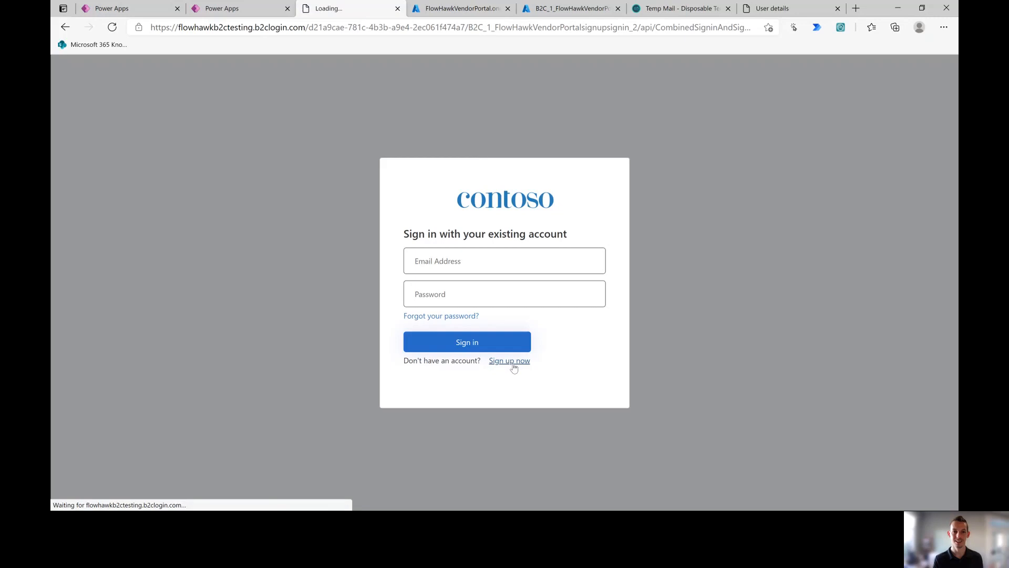
click(513, 364)
click(514, 363)
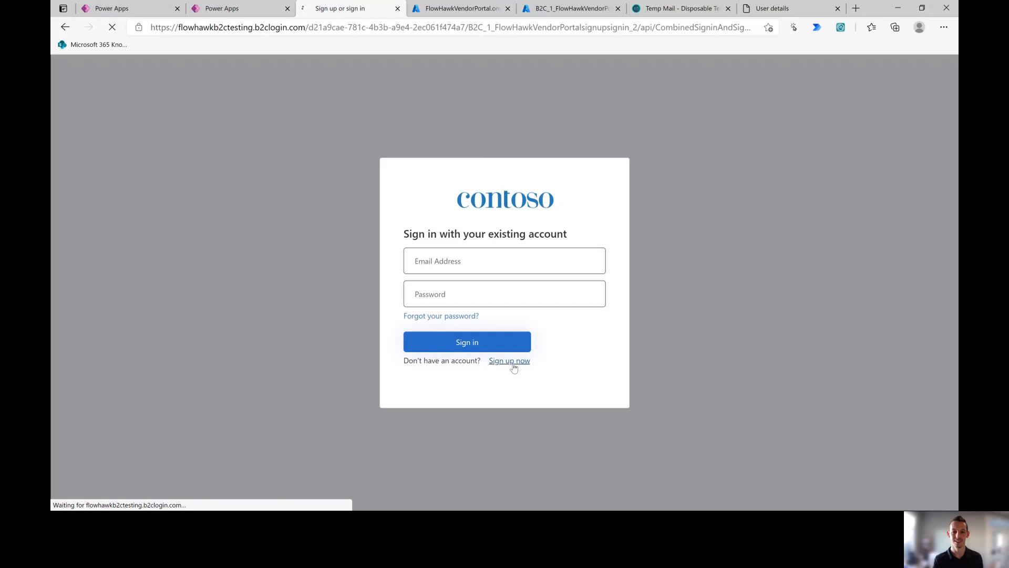
click(514, 364)
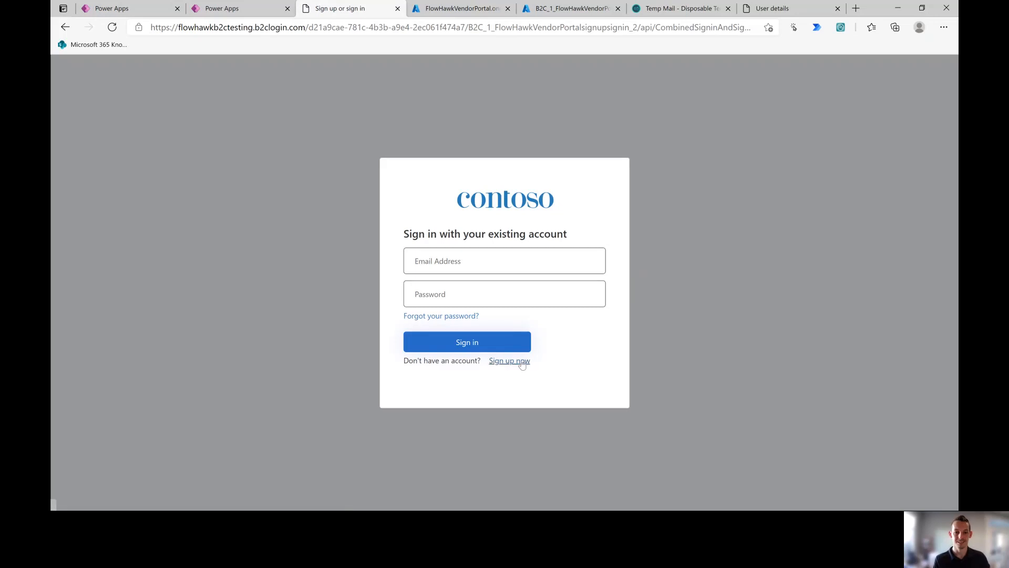
click(521, 362)
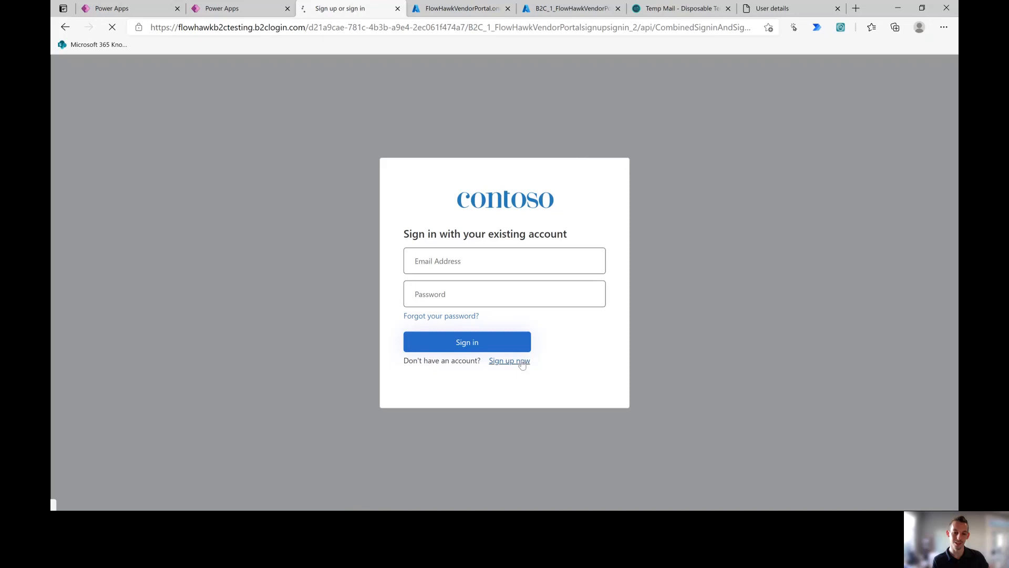
click(521, 363)
click(523, 362)
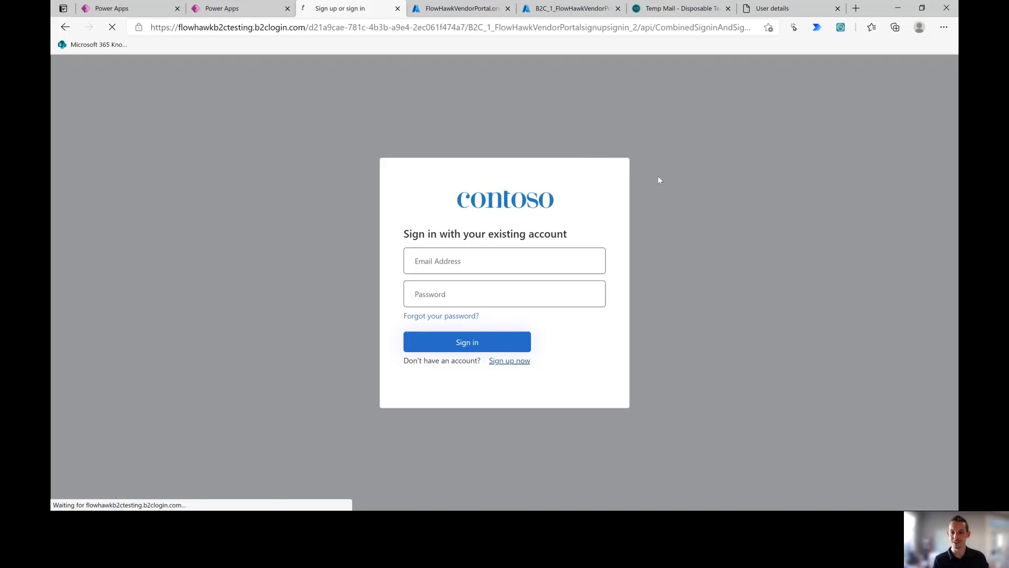
Step: Check the sign-up details page, retry sign-up, then go back to the user flow's Page layouts
click(757, 11)
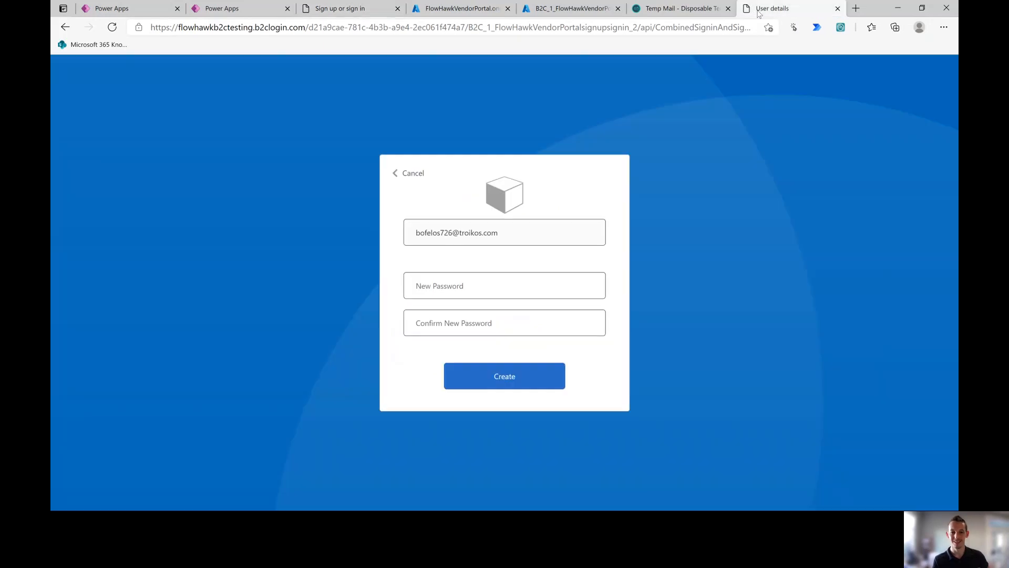
click(343, 10)
click(513, 367)
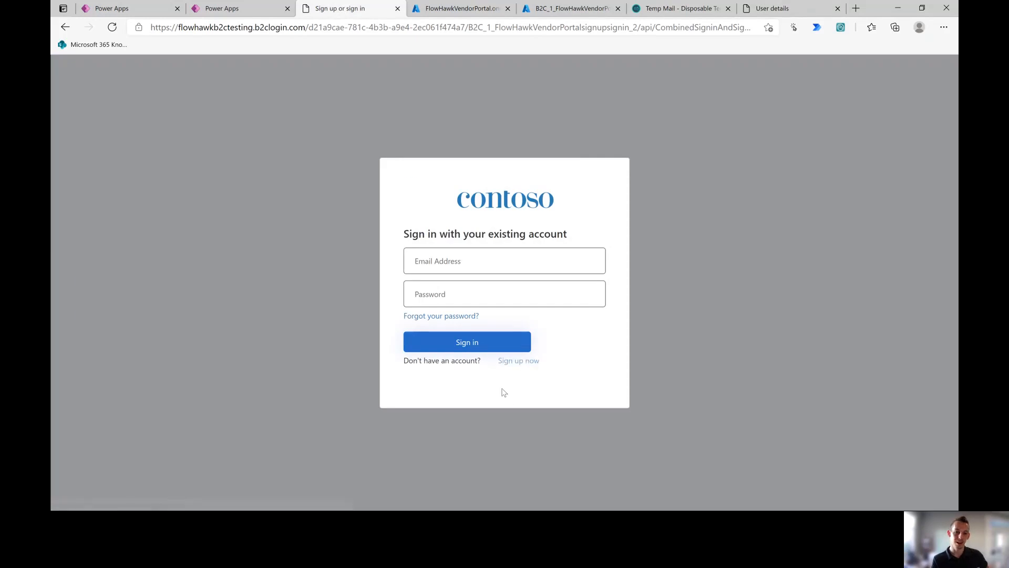
click(762, 8)
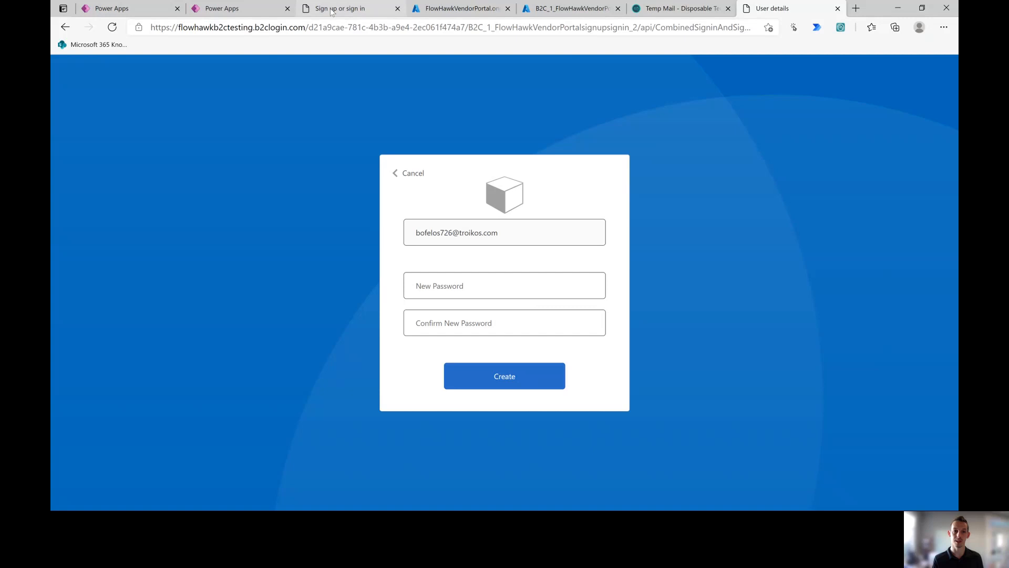
click(562, 4)
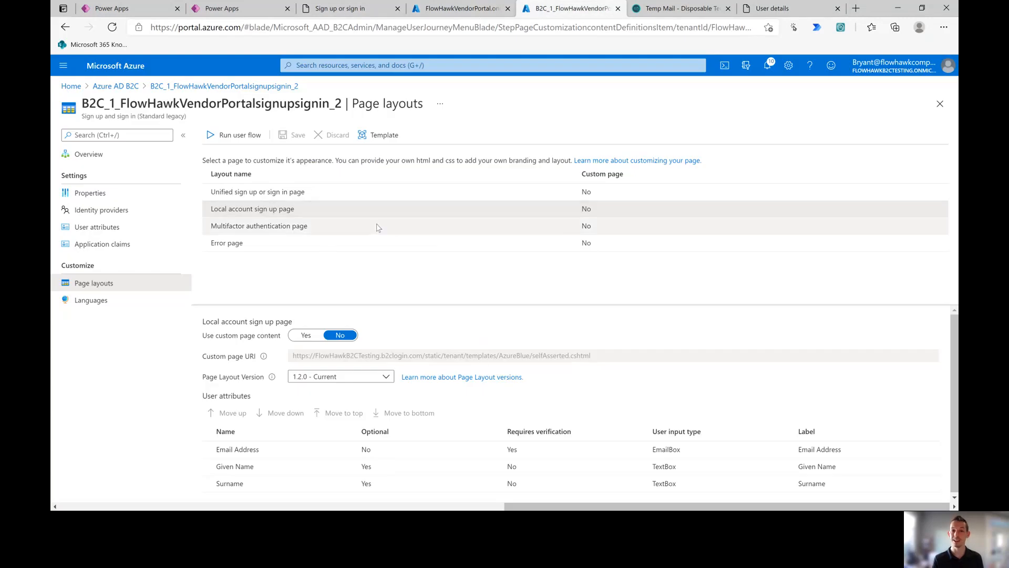
Step: Set Optional to No for Given Name and Surname and save the sign-up page layout
scroll(479, 361, down, 1)
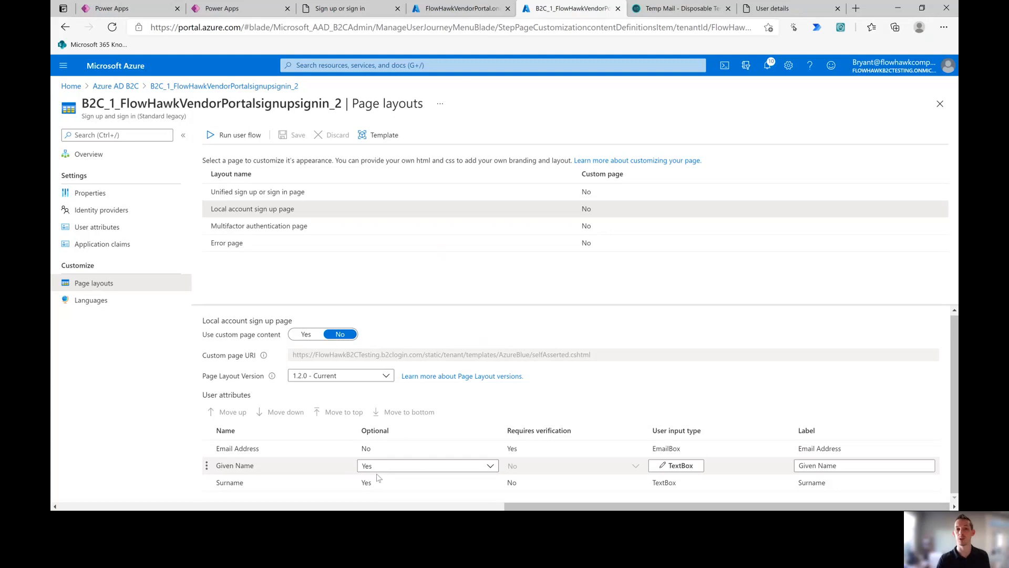
click(392, 469)
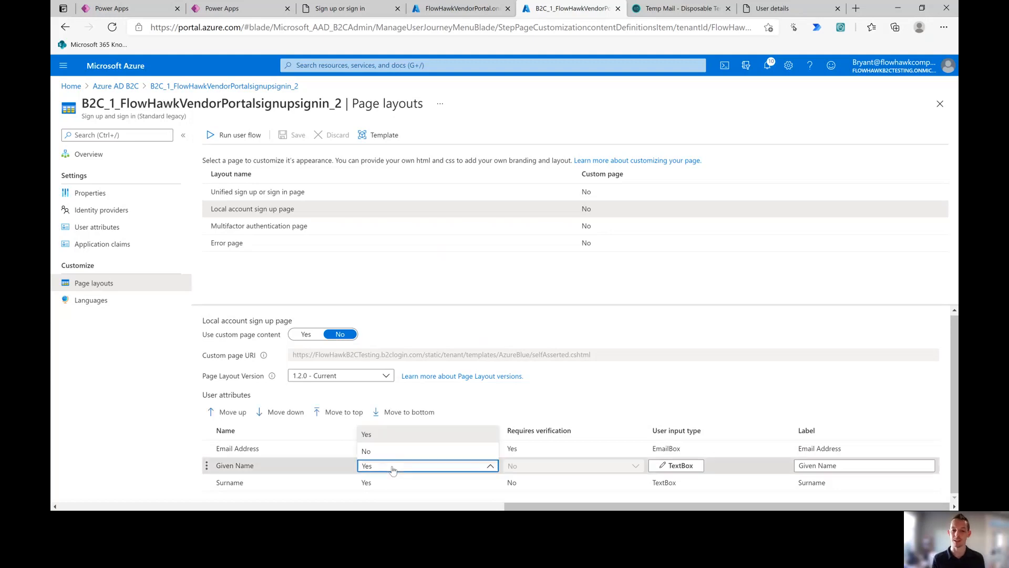
click(379, 451)
click(388, 482)
click(387, 482)
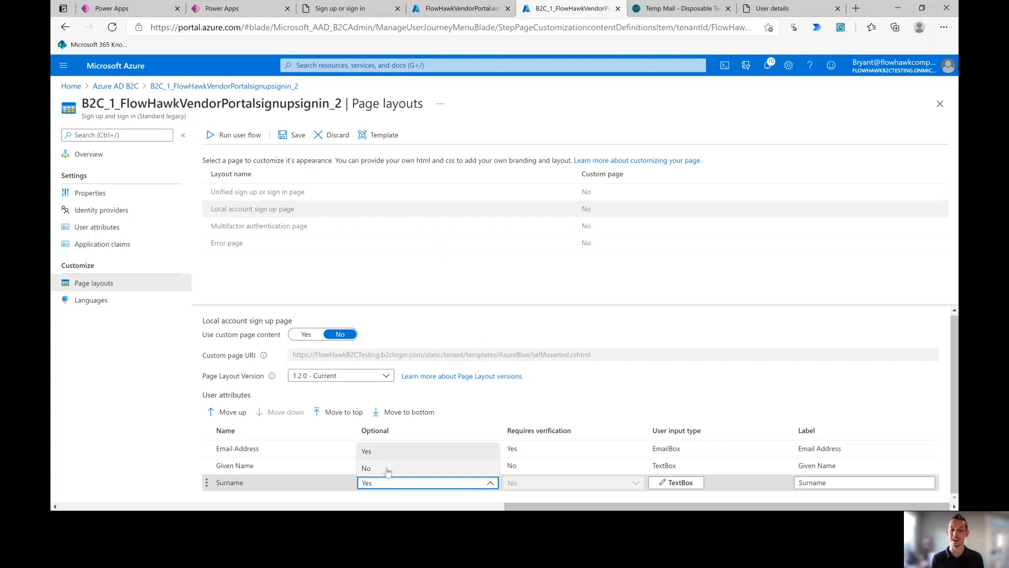
click(387, 468)
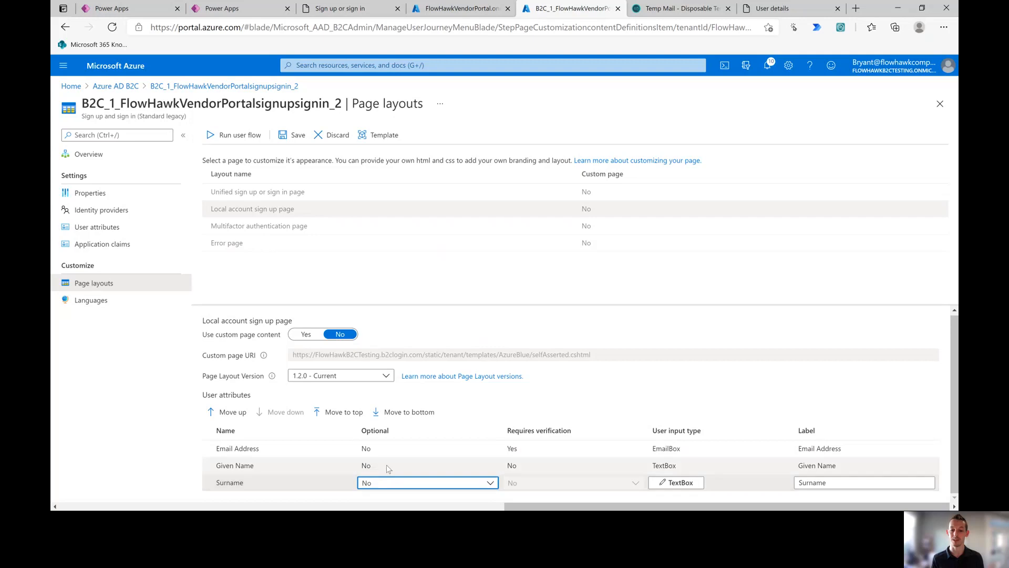
click(295, 136)
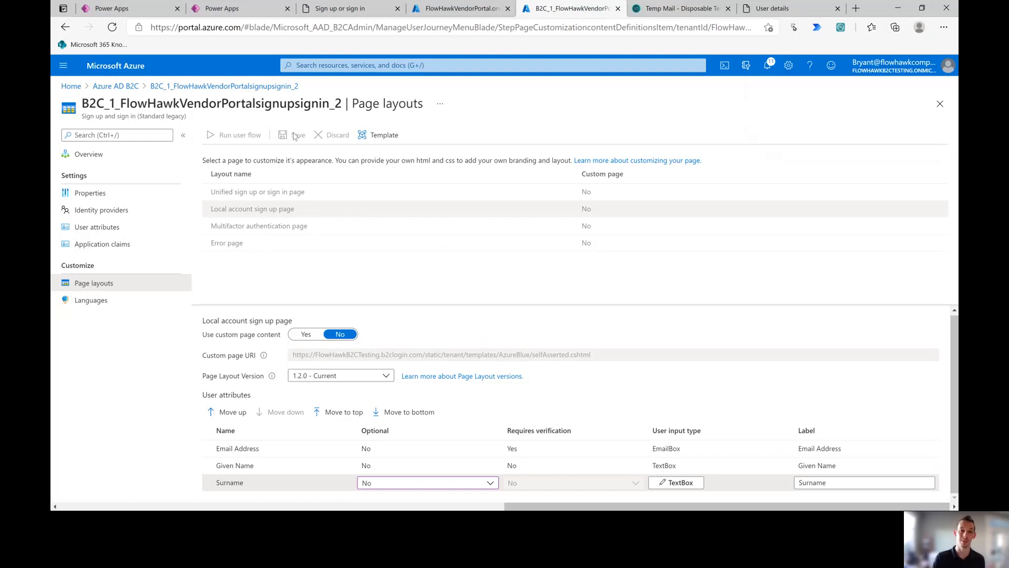
Step: Inspect the saved Given Name and Surname attribute settings
click(566, 469)
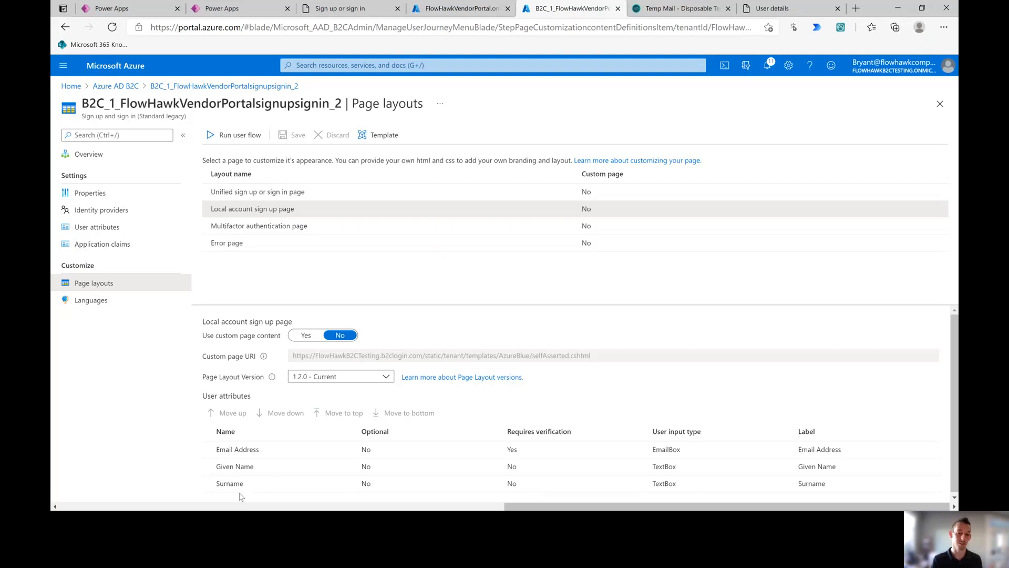
click(231, 489)
click(233, 482)
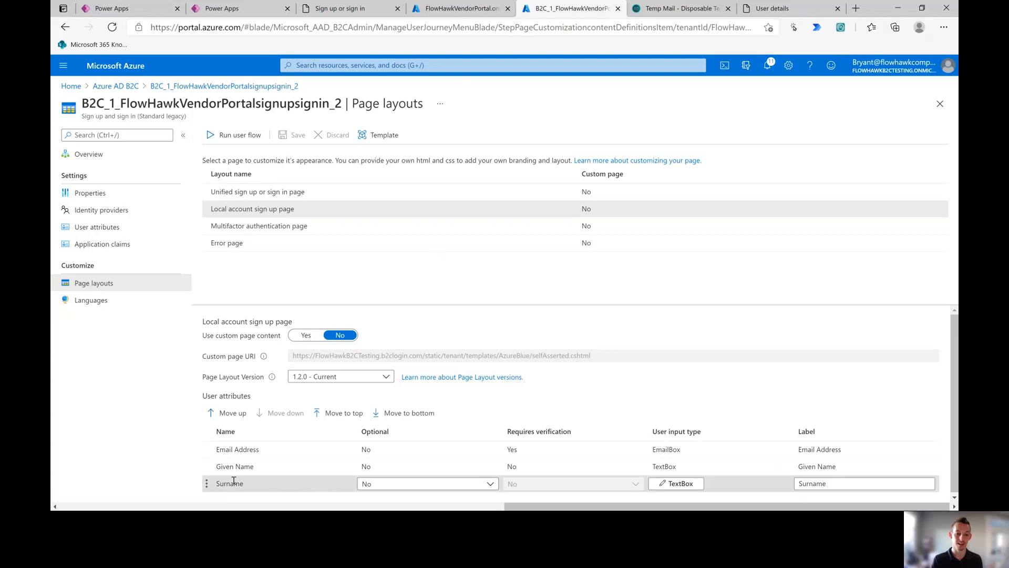
drag(244, 484, 215, 485)
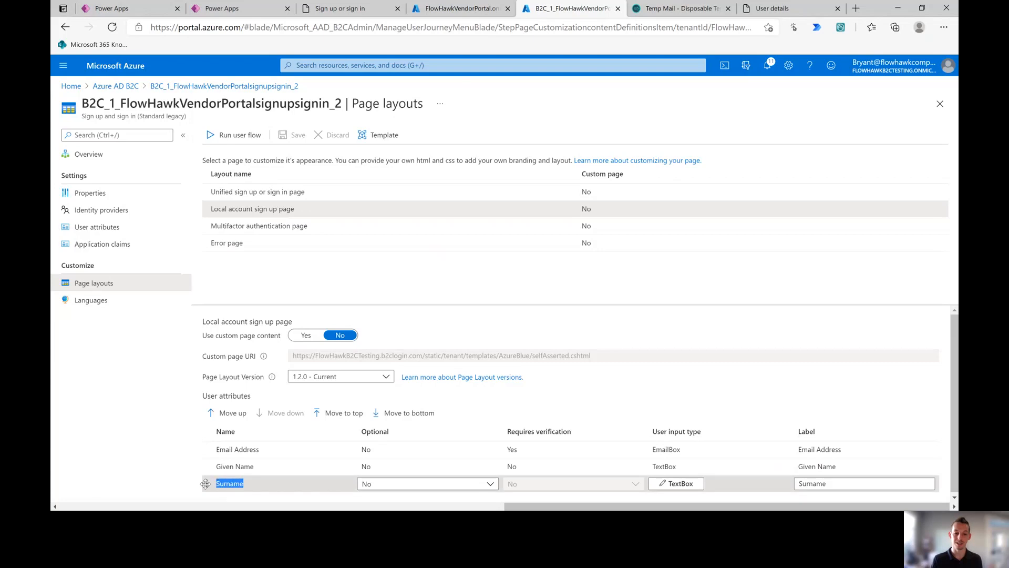
click(221, 486)
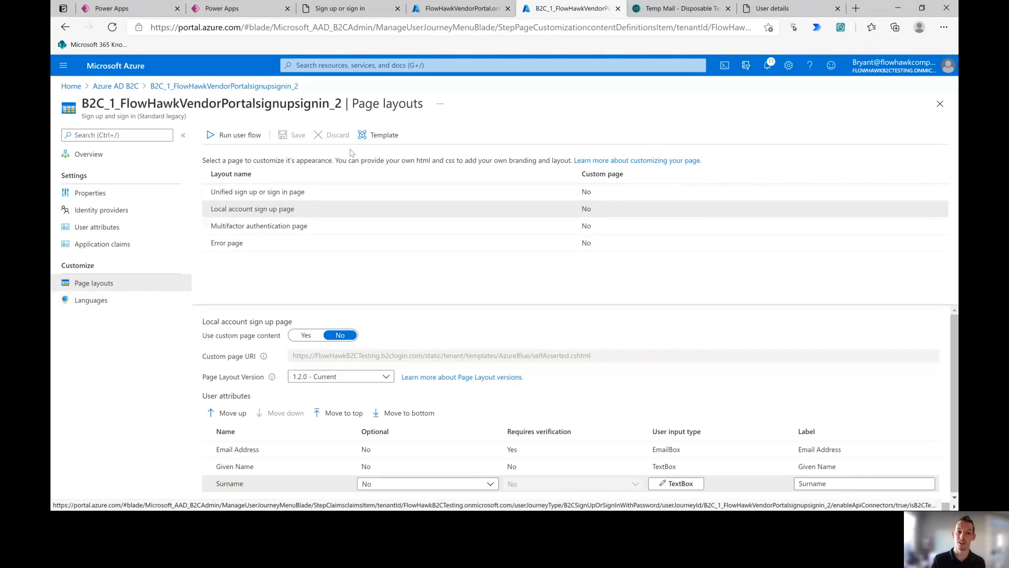
Step: Turn on language customization and enable français (French) for the user flow, then save
click(148, 308)
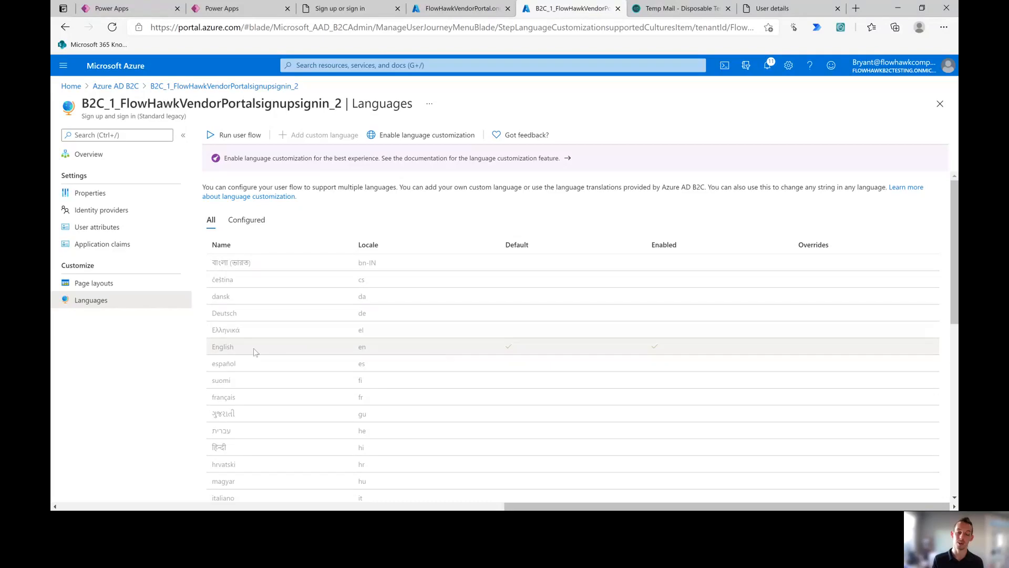
click(418, 136)
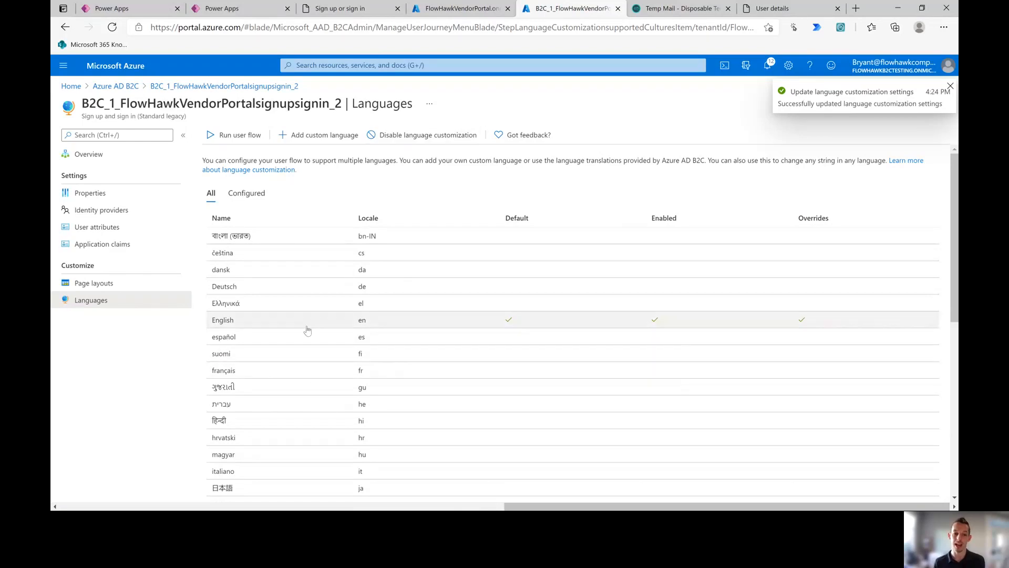
click(293, 366)
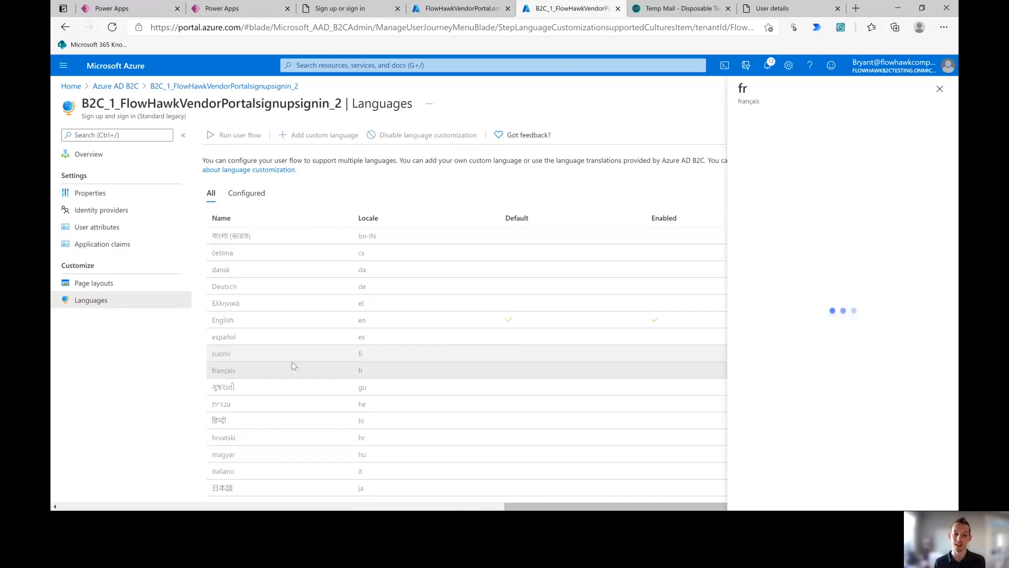
click(756, 272)
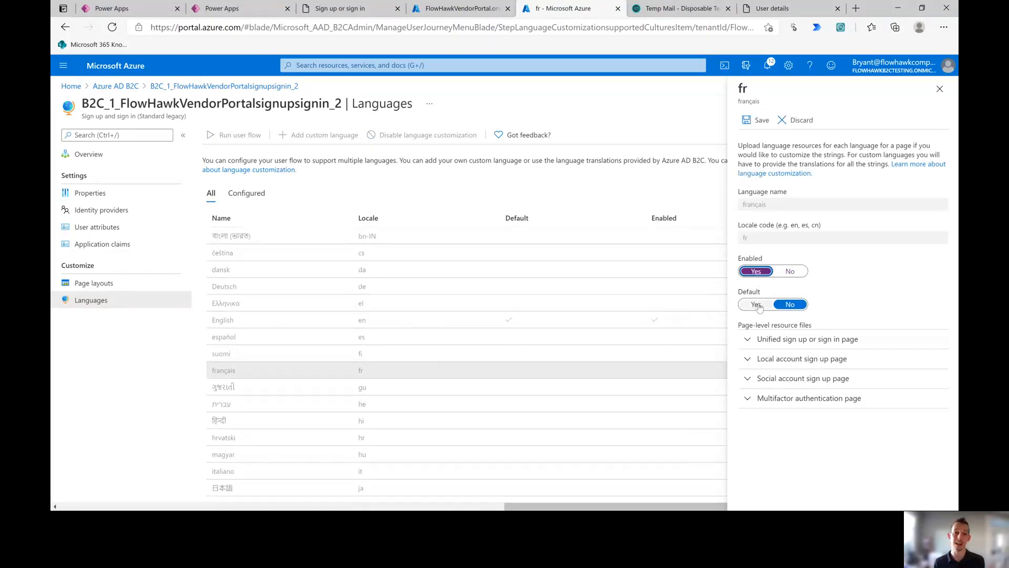
click(755, 121)
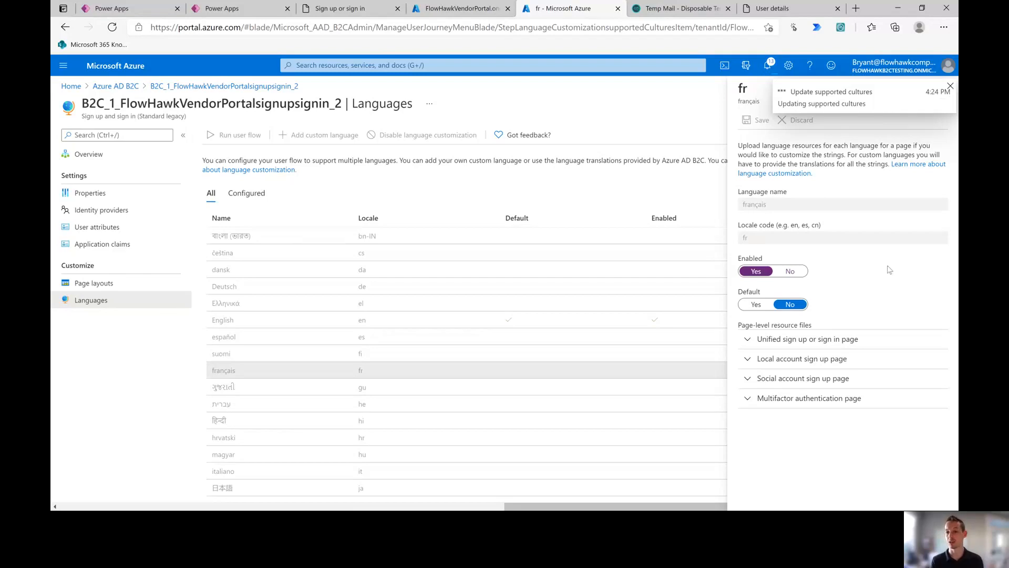
Step: Expand the unified sign-in and local account sign-up resource file sections, then view the live sign-in page
click(748, 339)
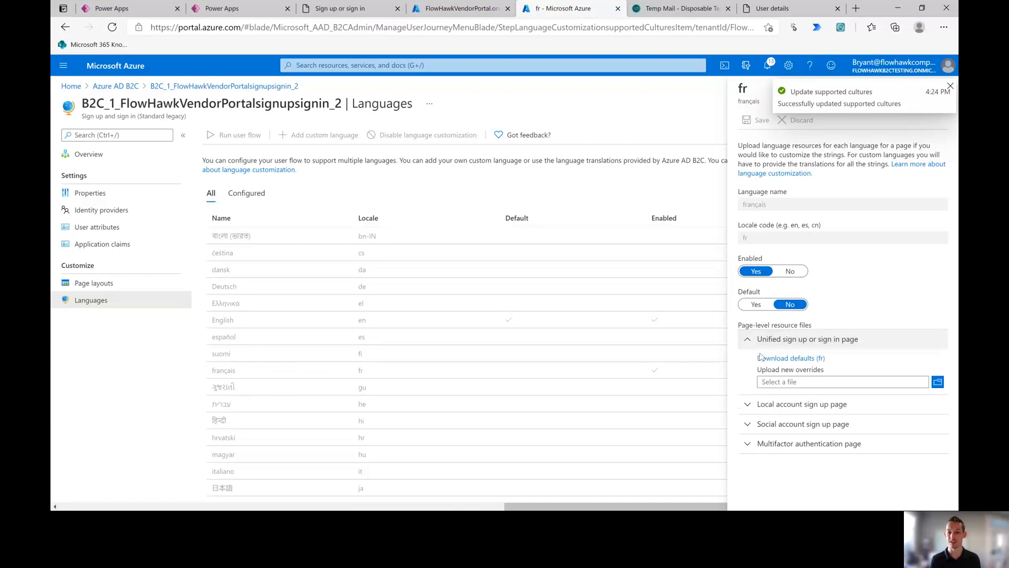
click(753, 405)
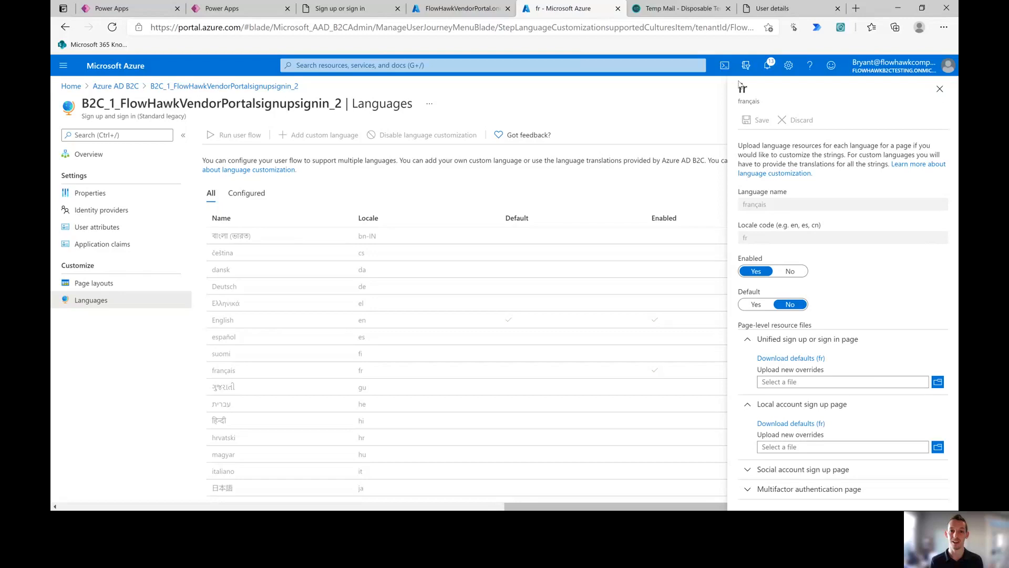
click(329, 7)
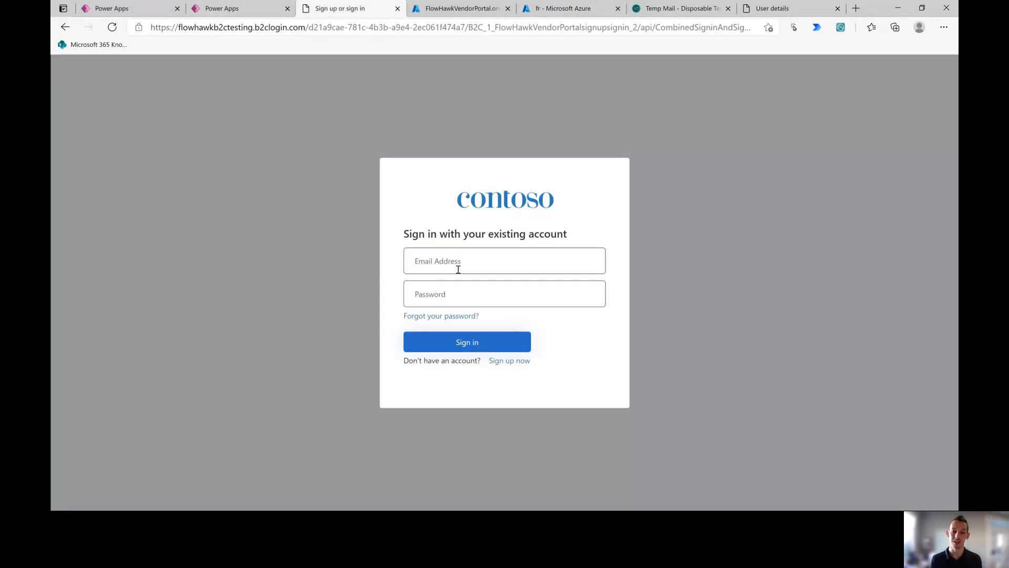
Step: Review the English sign-in heading, then close the French (fr) language details in the portal
drag(405, 235, 571, 243)
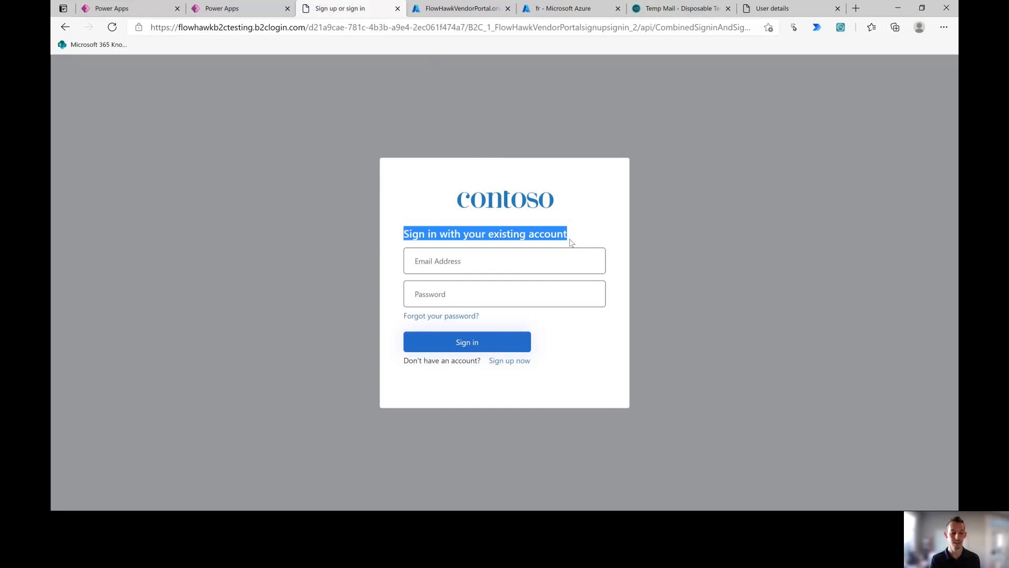
click(572, 242)
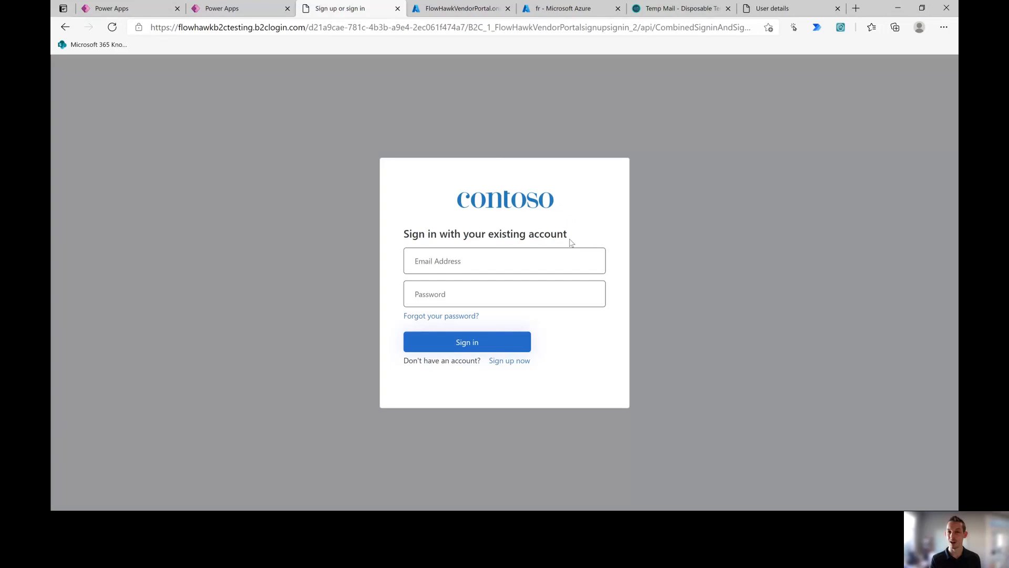
key(alt+Tab)
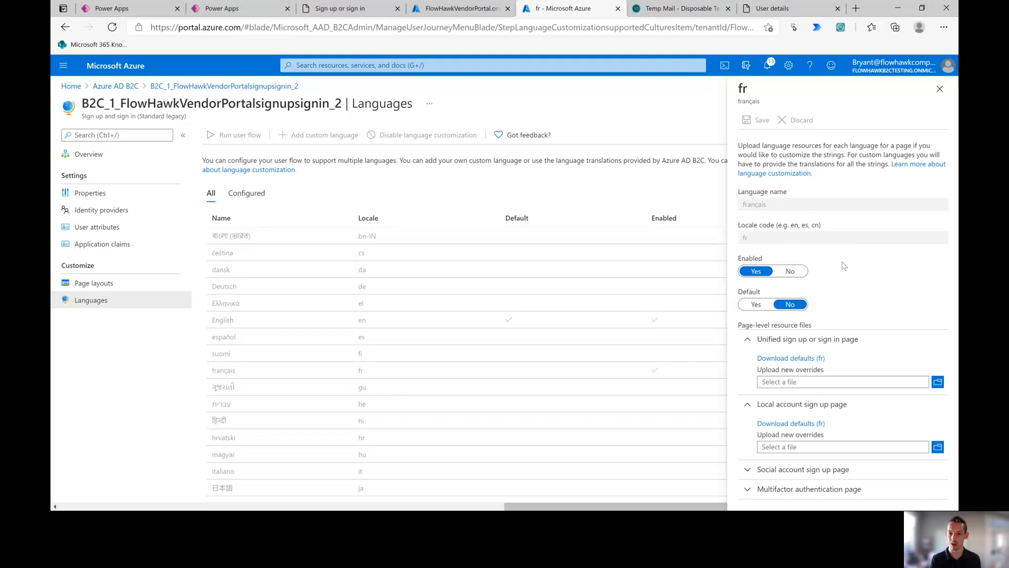
click(940, 88)
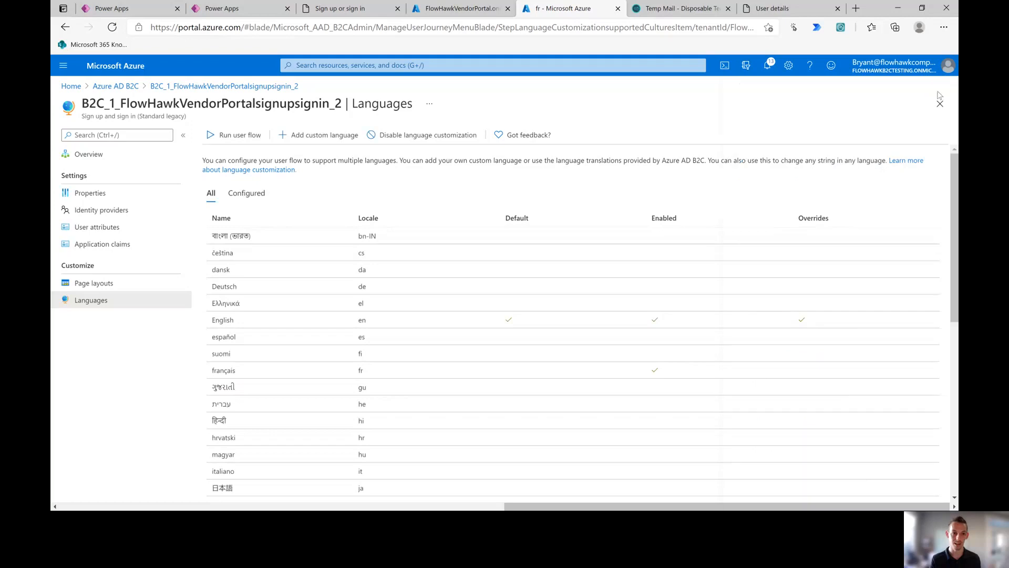
click(240, 135)
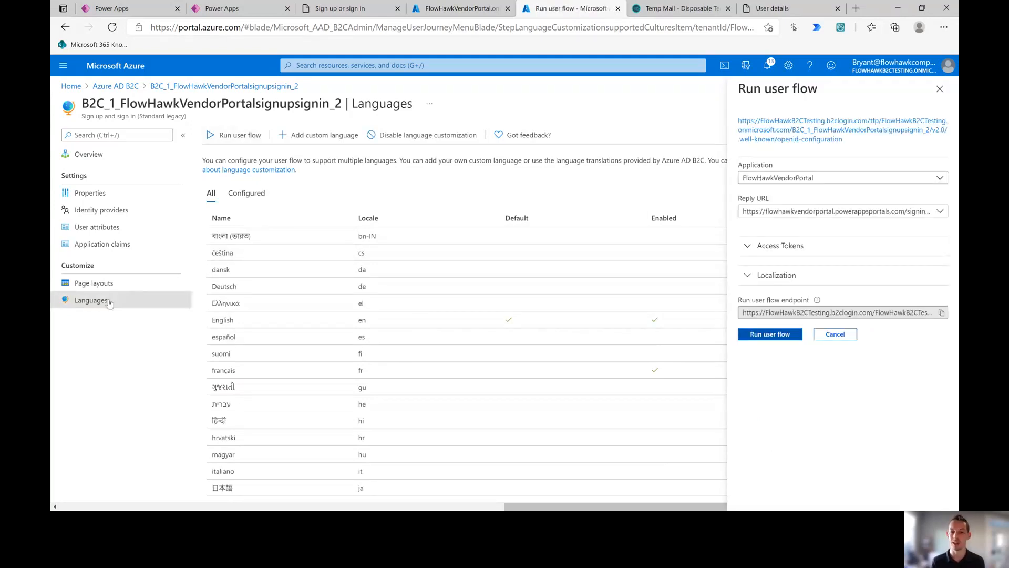
click(771, 276)
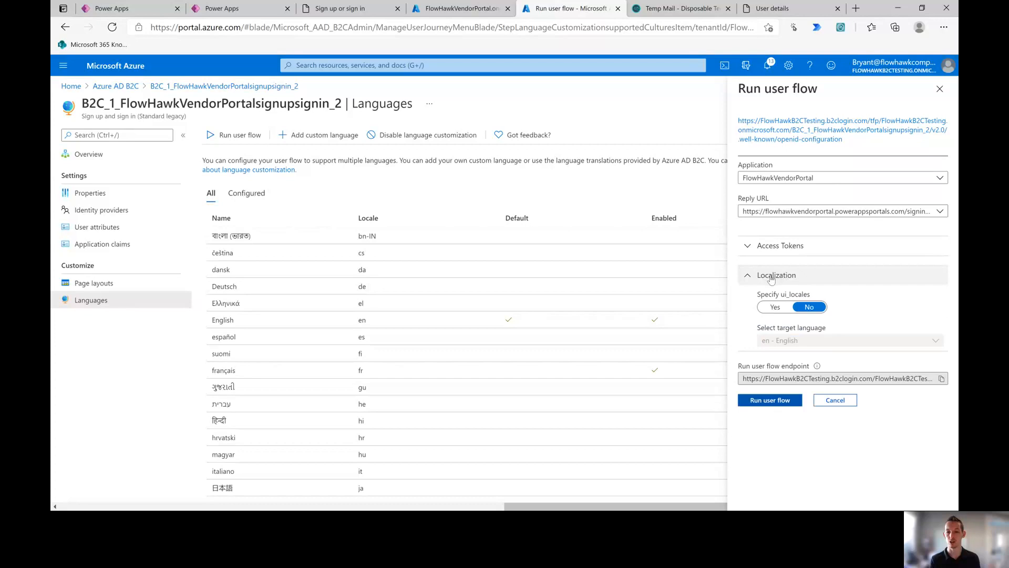
click(775, 307)
click(777, 340)
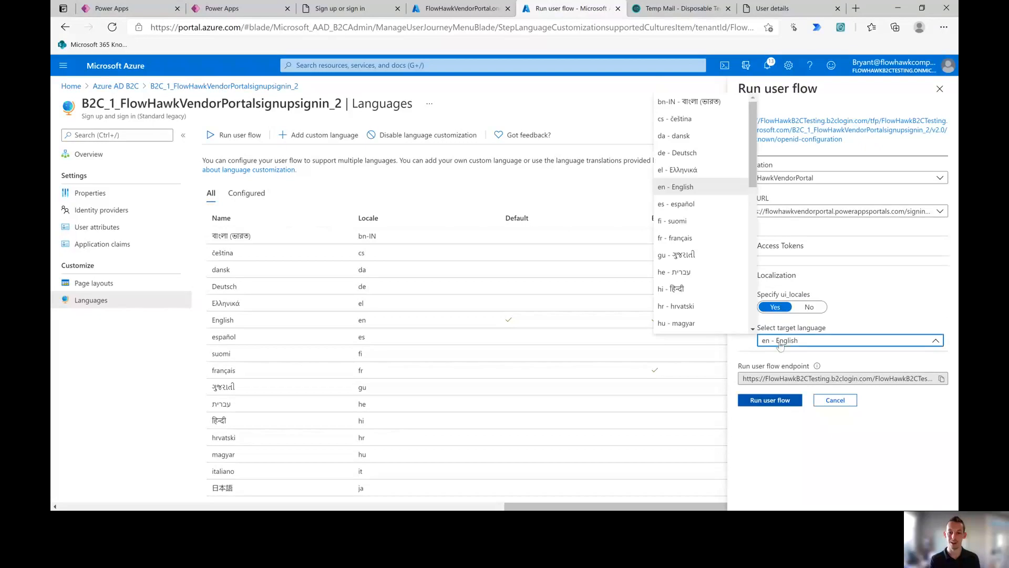
scroll(693, 210, down, 1)
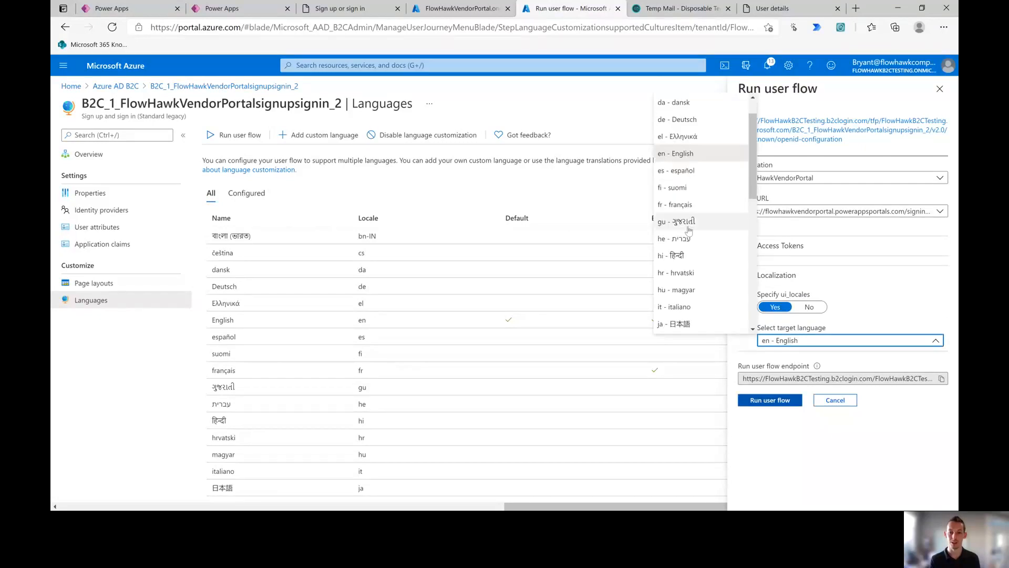
click(693, 209)
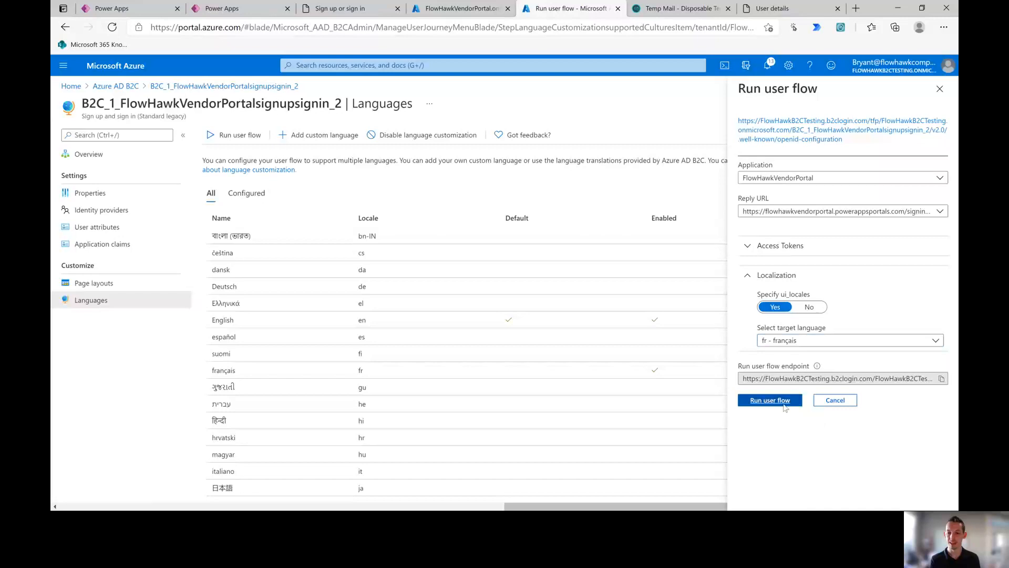
click(774, 401)
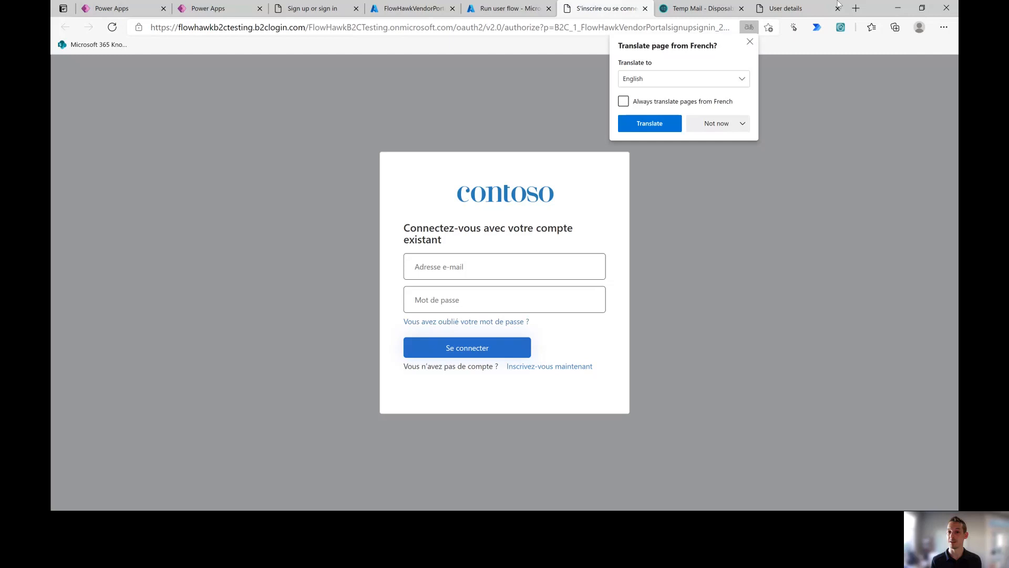
click(750, 42)
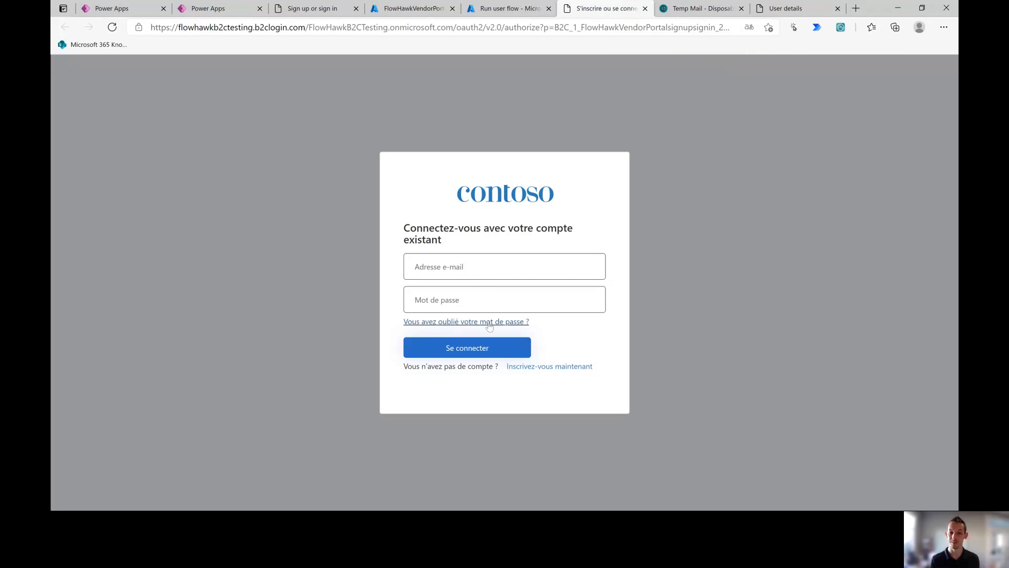
drag(404, 228, 445, 243)
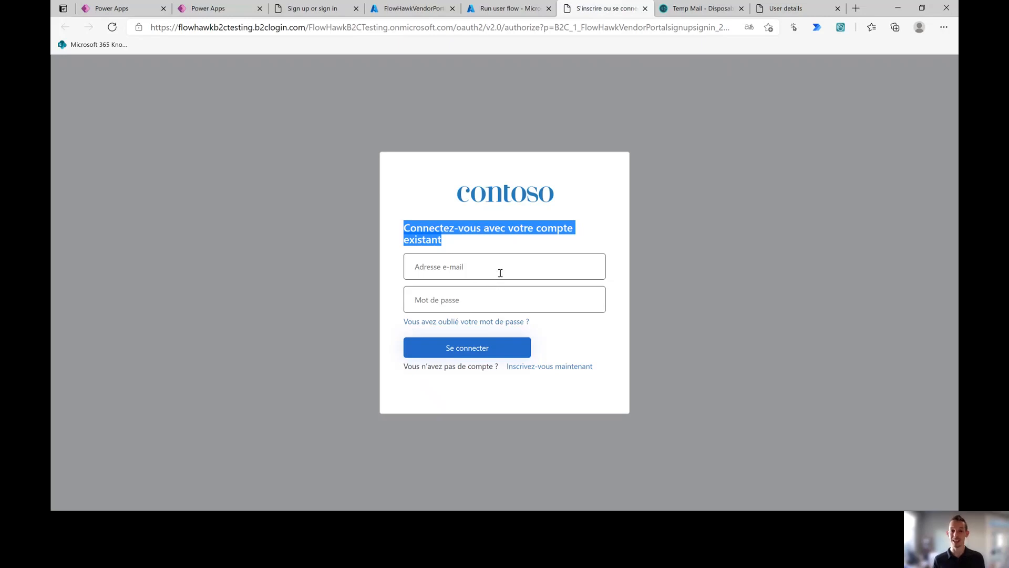
click(468, 249)
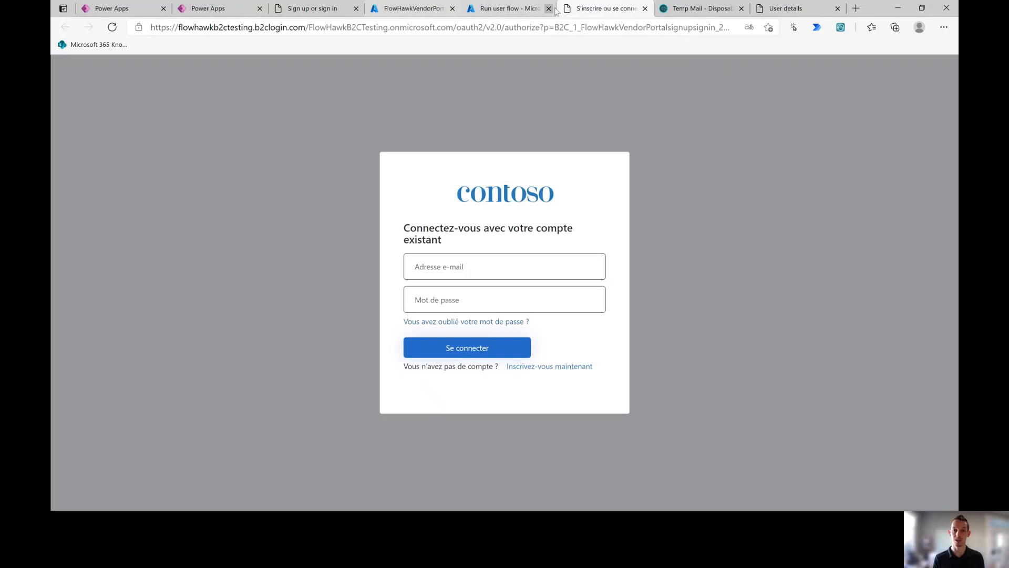
click(506, 9)
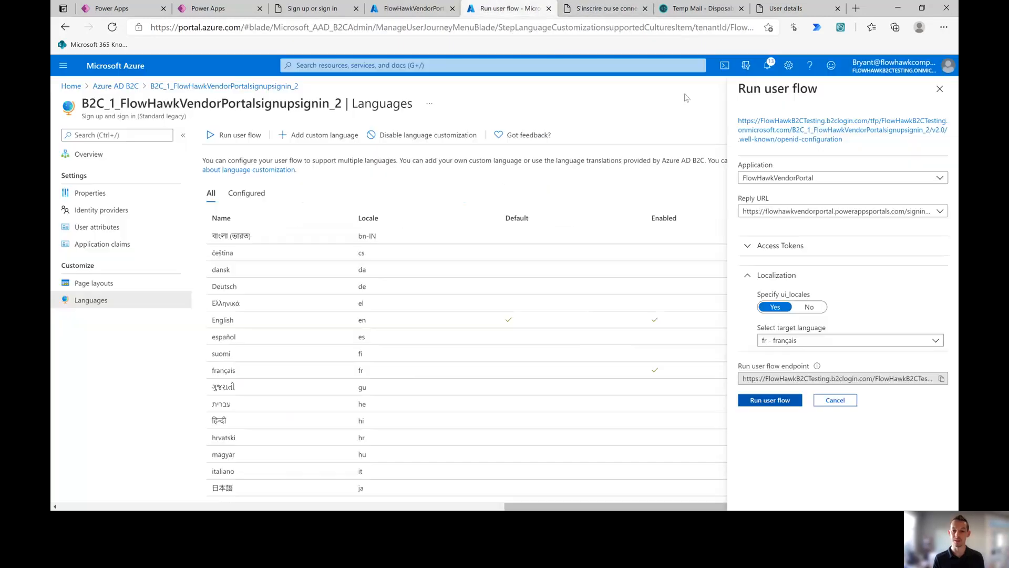
click(645, 9)
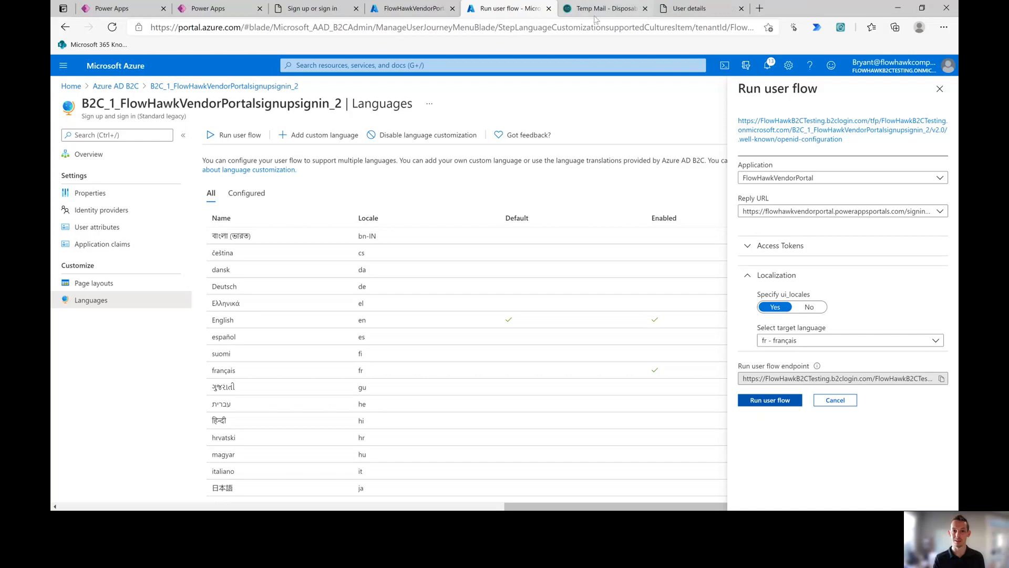
click(940, 89)
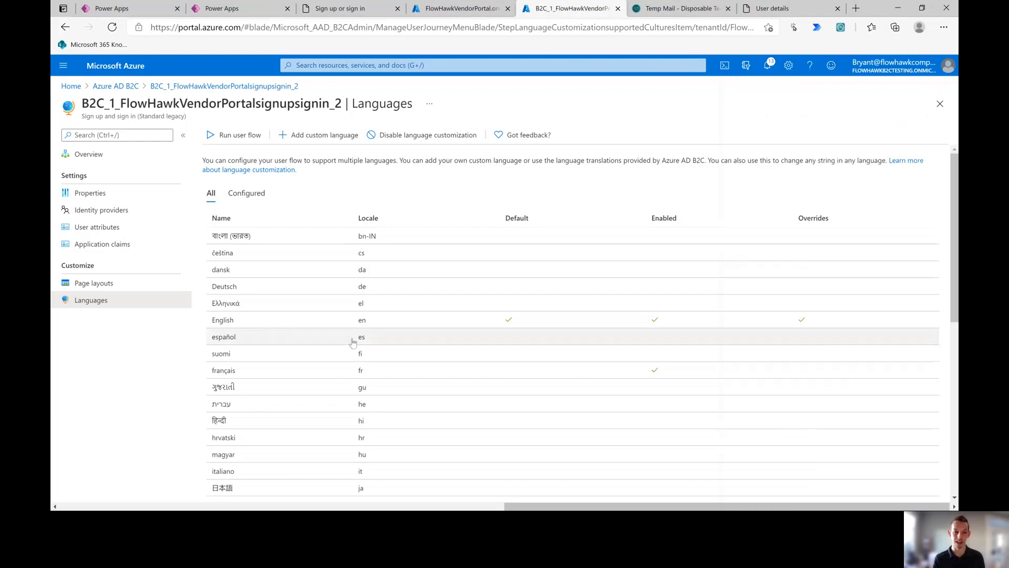
Step: Open the English language details, expand its page resource sections, and open the downloaded defaults file
click(278, 373)
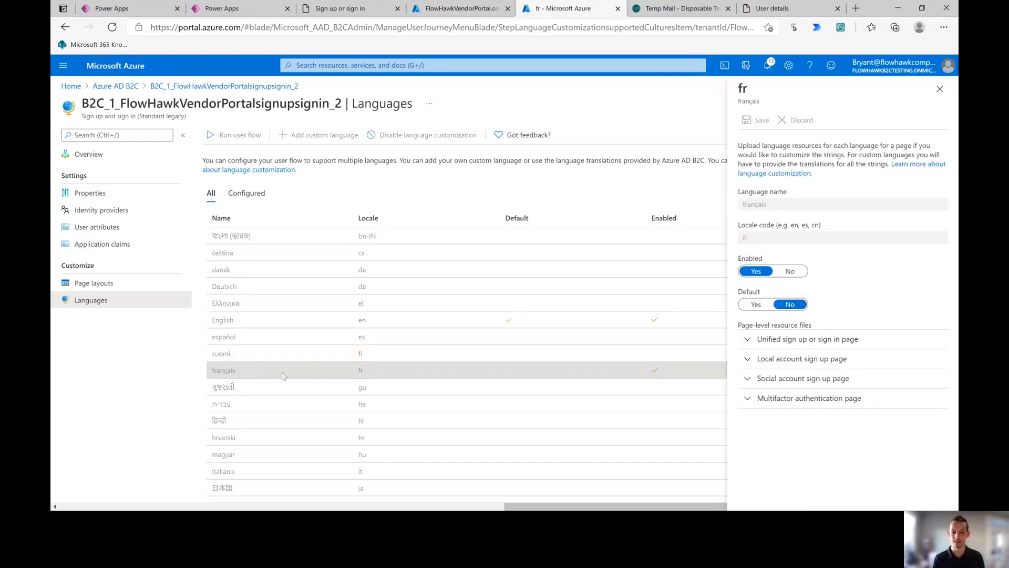
click(940, 88)
click(573, 325)
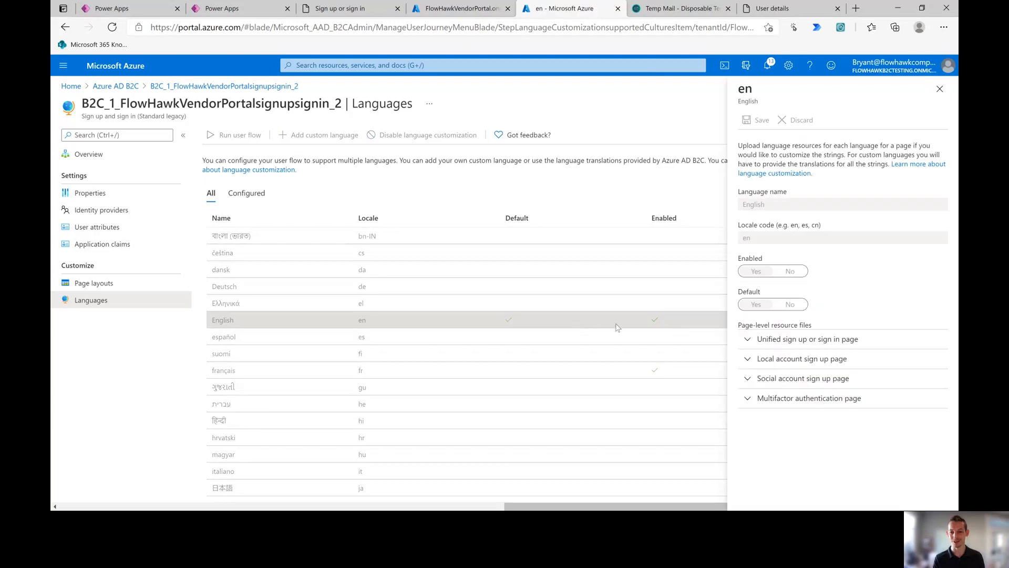
click(783, 341)
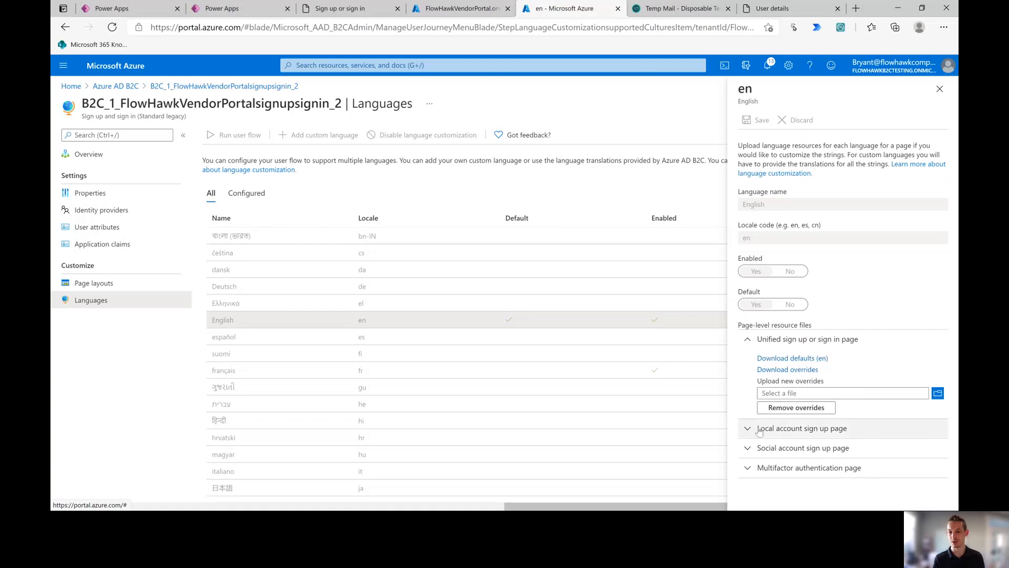
click(788, 428)
click(764, 471)
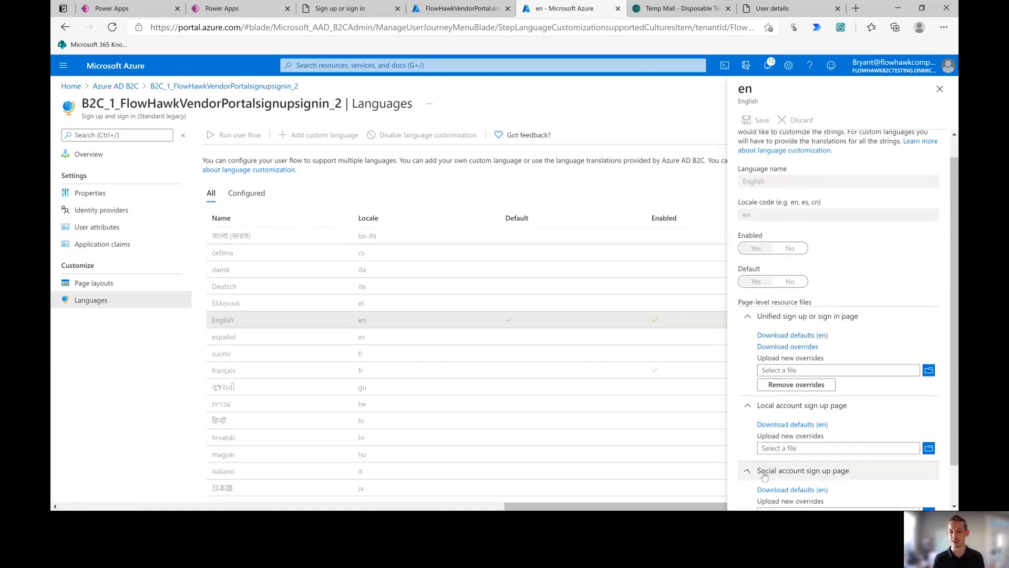
click(765, 490)
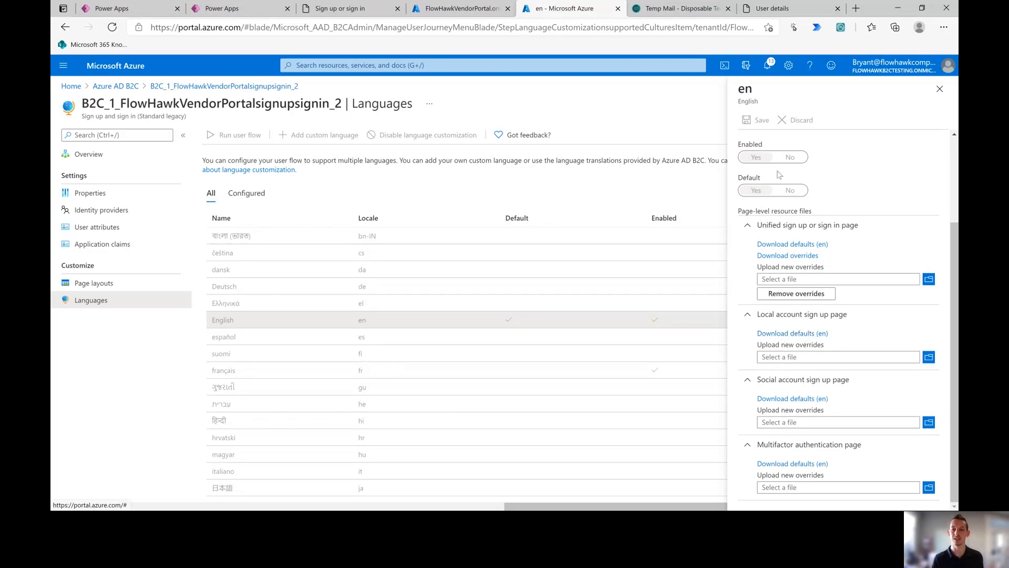
click(721, 74)
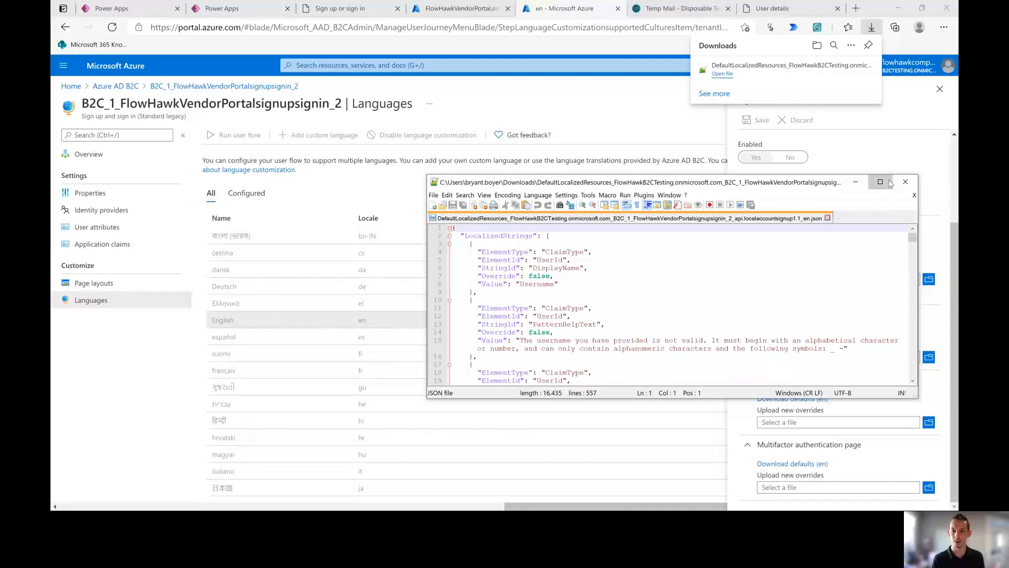
Step: Maximize the downloaded JSON strings file and compare it with the live sign-in page
click(884, 183)
scroll(220, 97, down, 1)
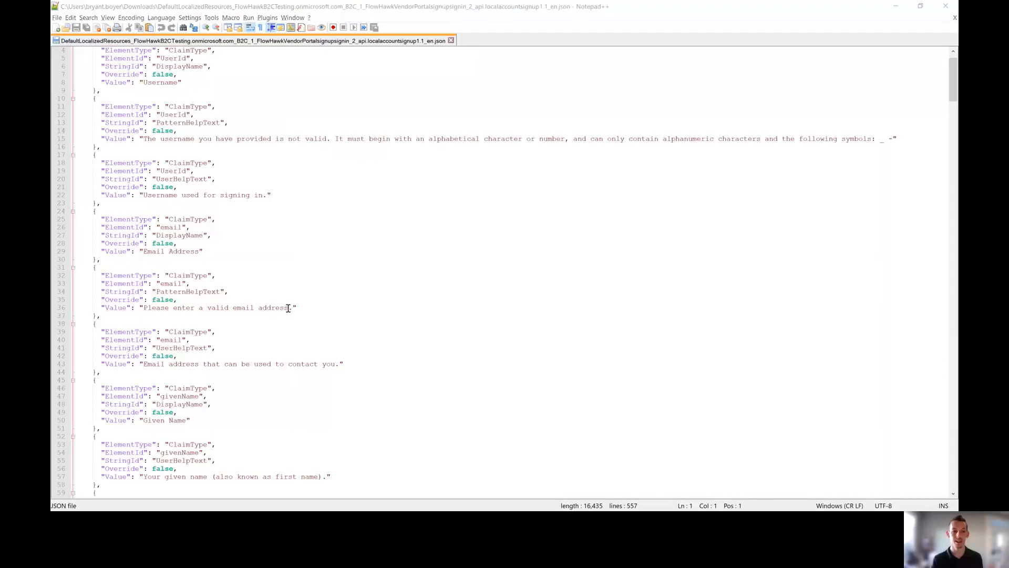
key(alt+Tab)
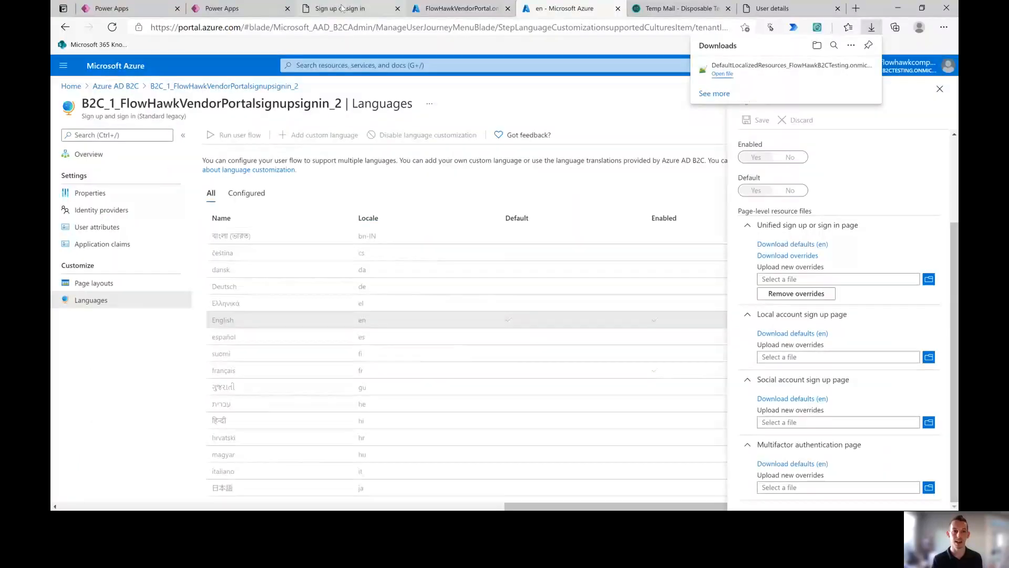
click(342, 8)
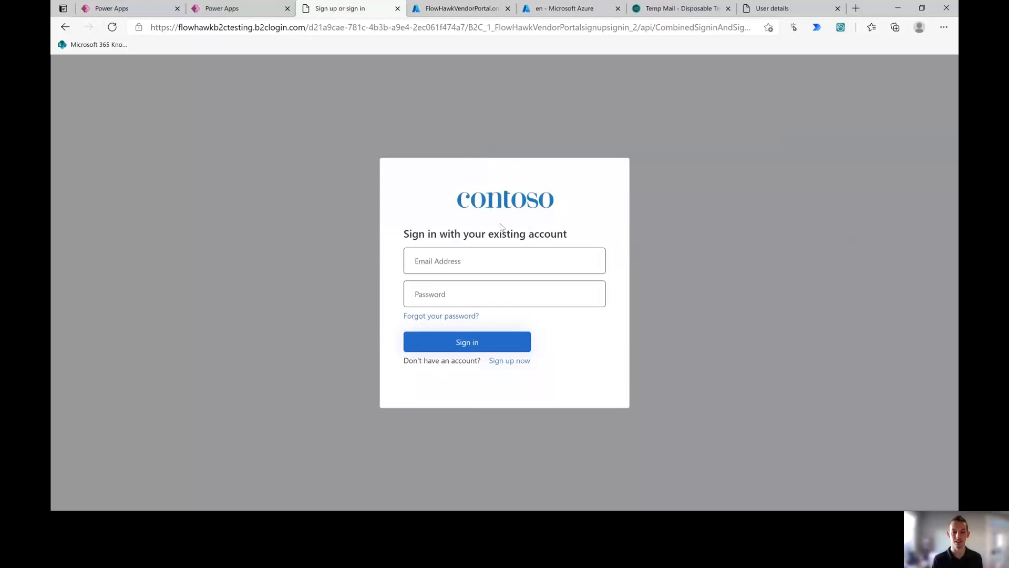
key(alt+Tab)
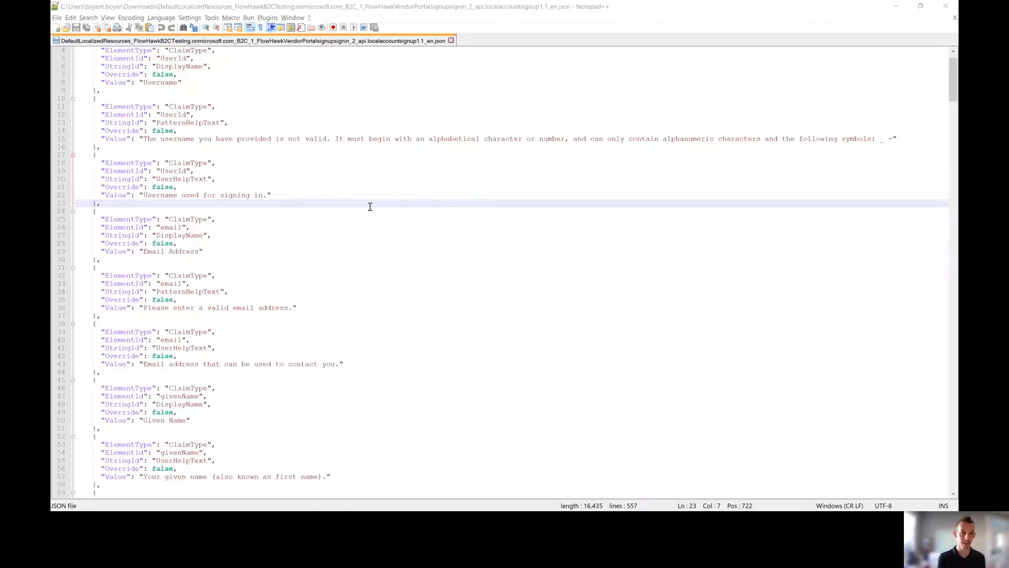
key(alt+Tab)
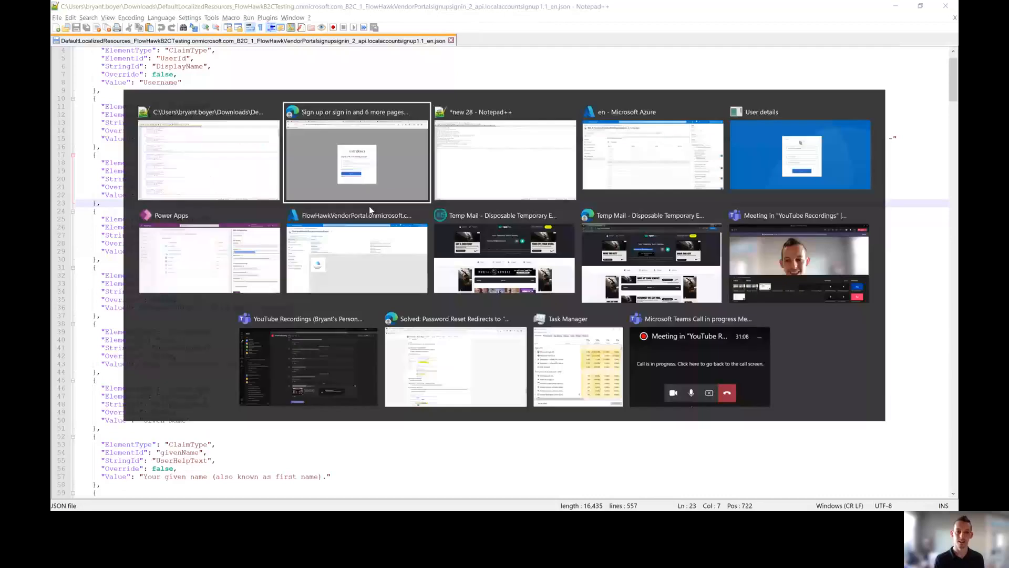
key(alt+Tab)
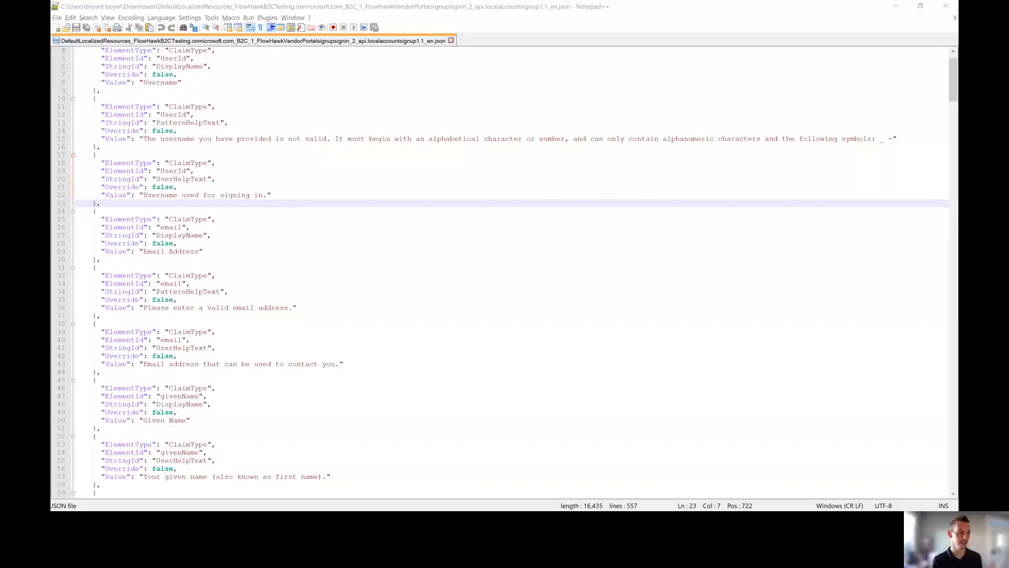
Step: Search the resource file for 'create' to locate the button_continue string
key(ctrl+f)
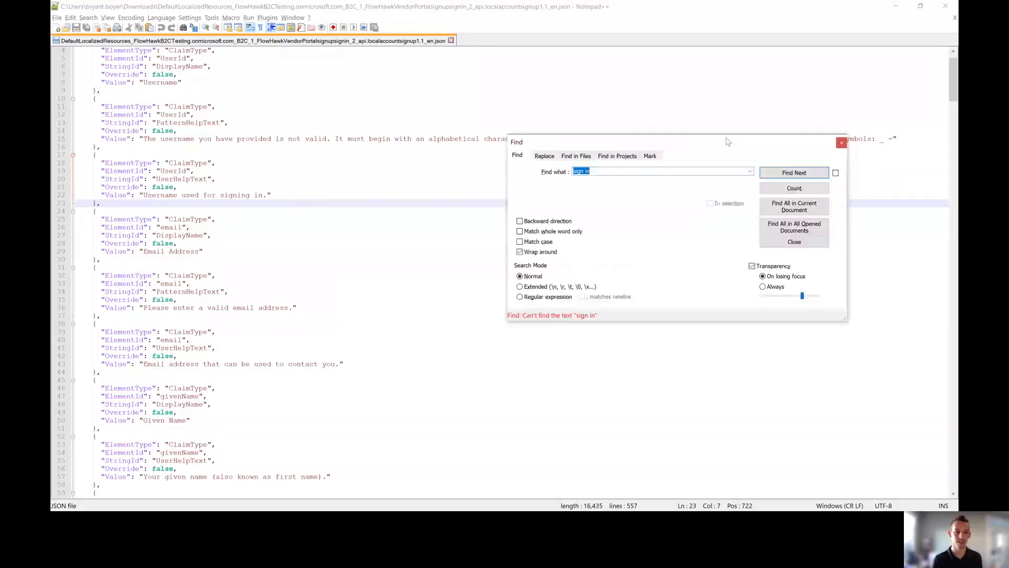
key(alt+Tab)
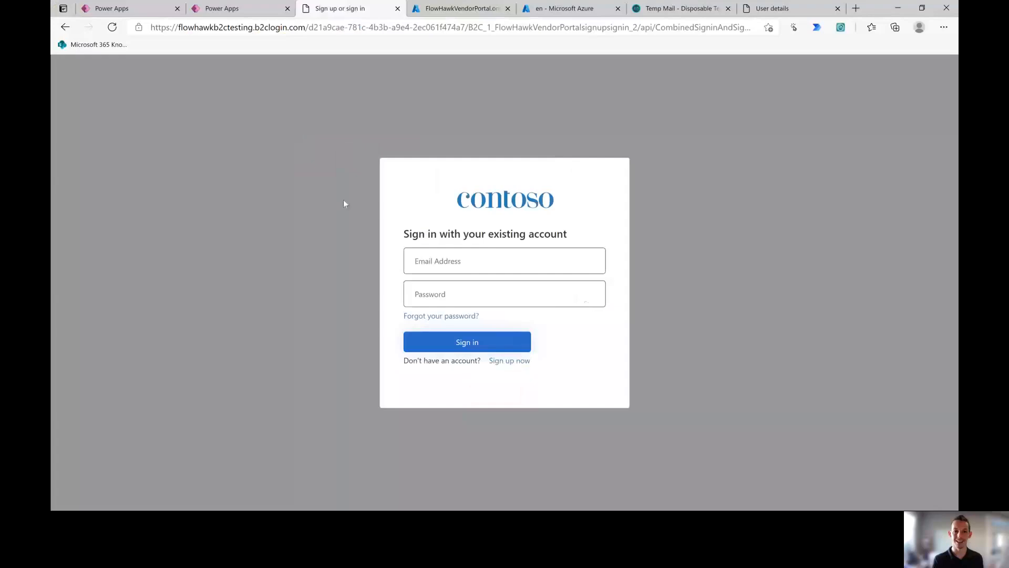
click(774, 6)
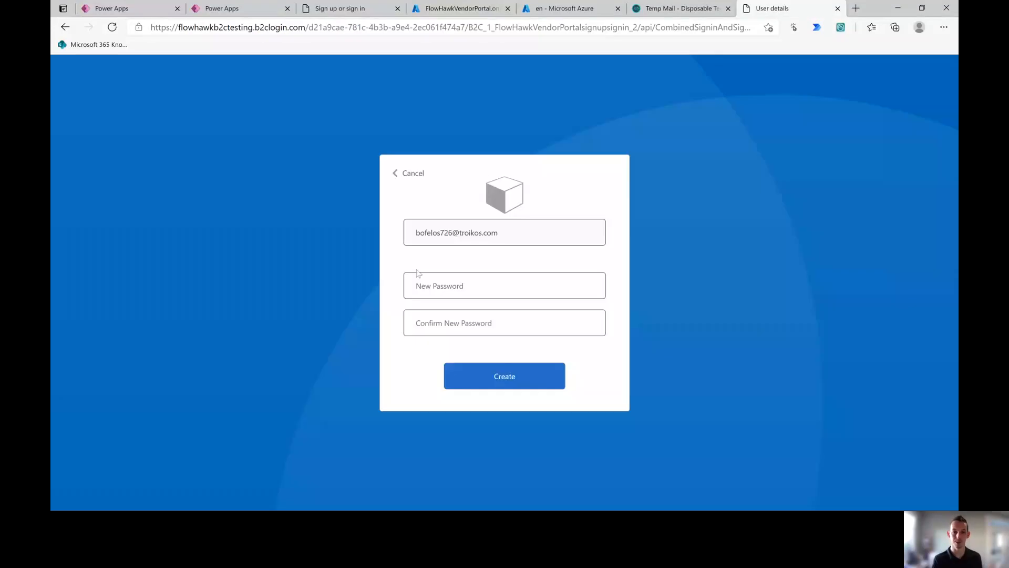
key(alt+Tab)
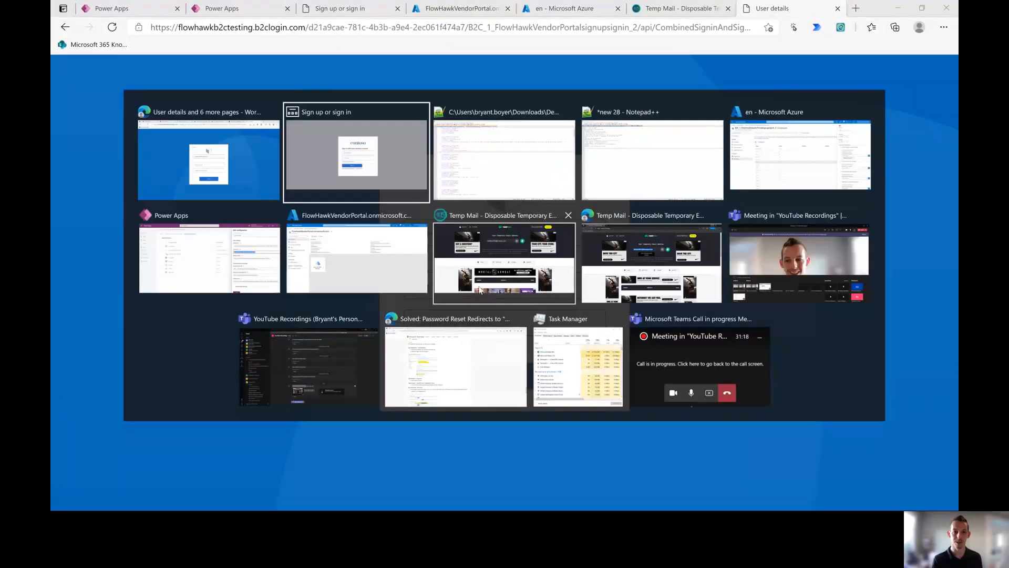
key(alt+Tab)
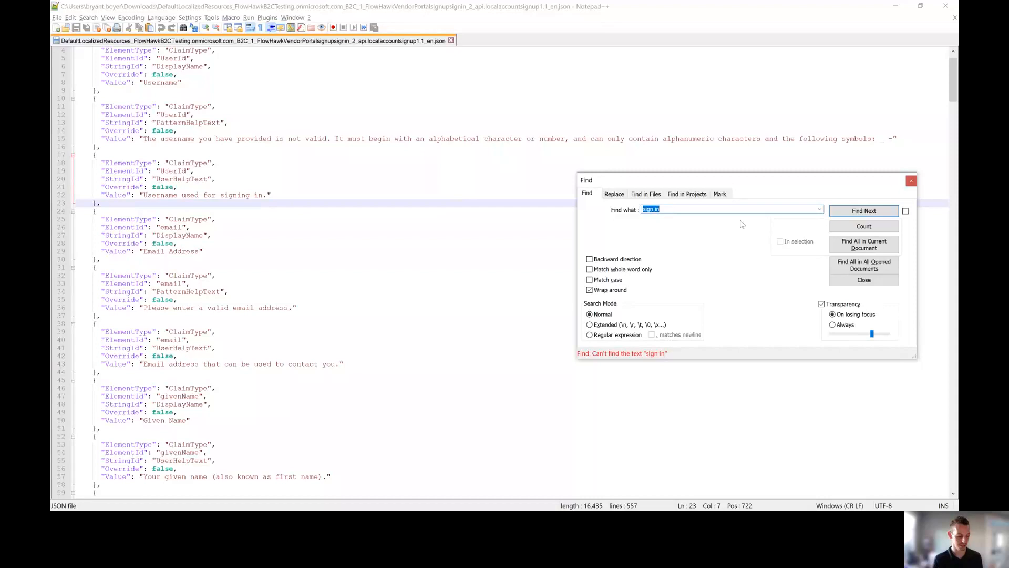
text(create)
key(Return)
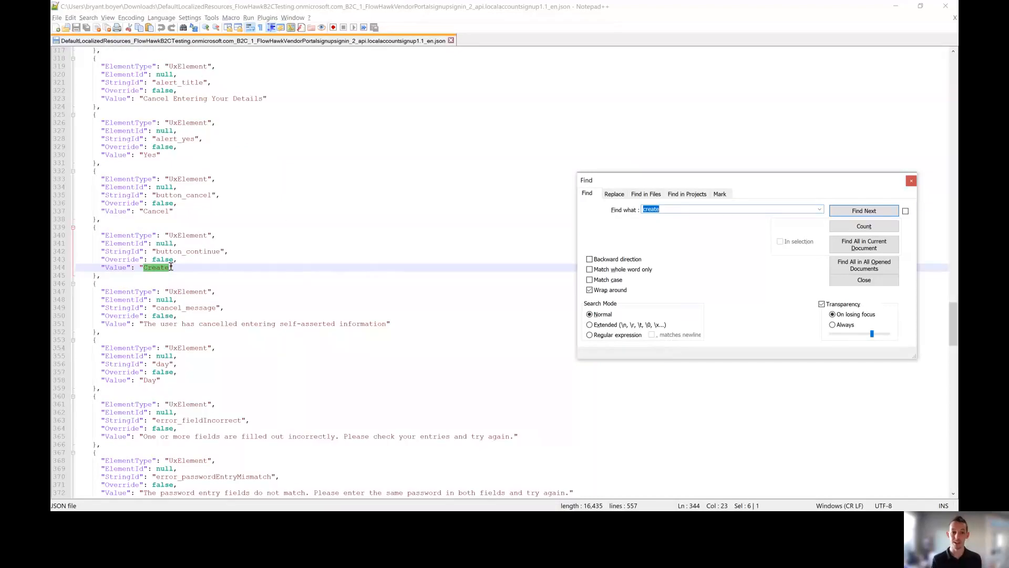
click(870, 281)
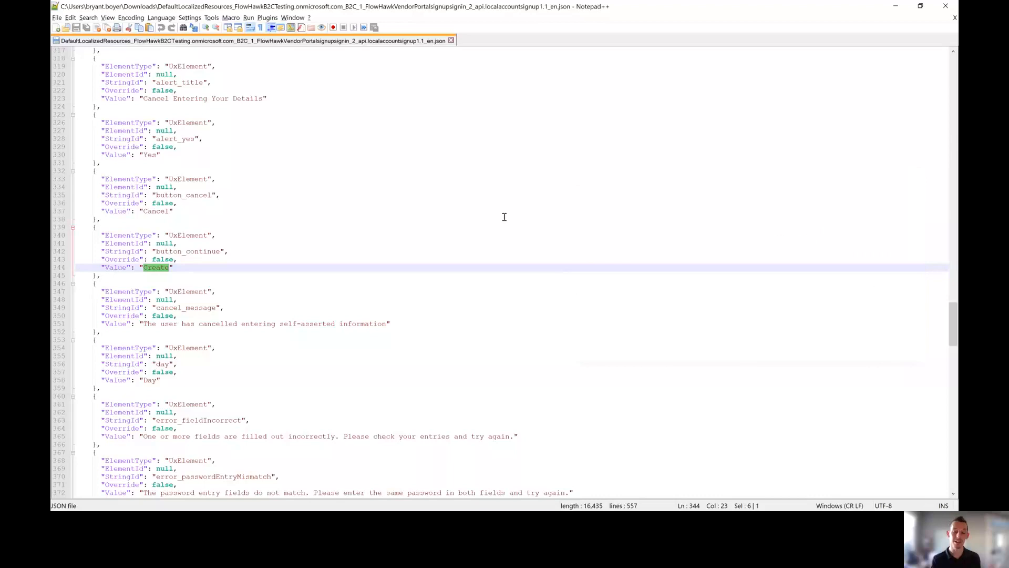
Step: Change the value to 'Create an account' with Override true on line 343, save, and close Notepad++
click(170, 269)
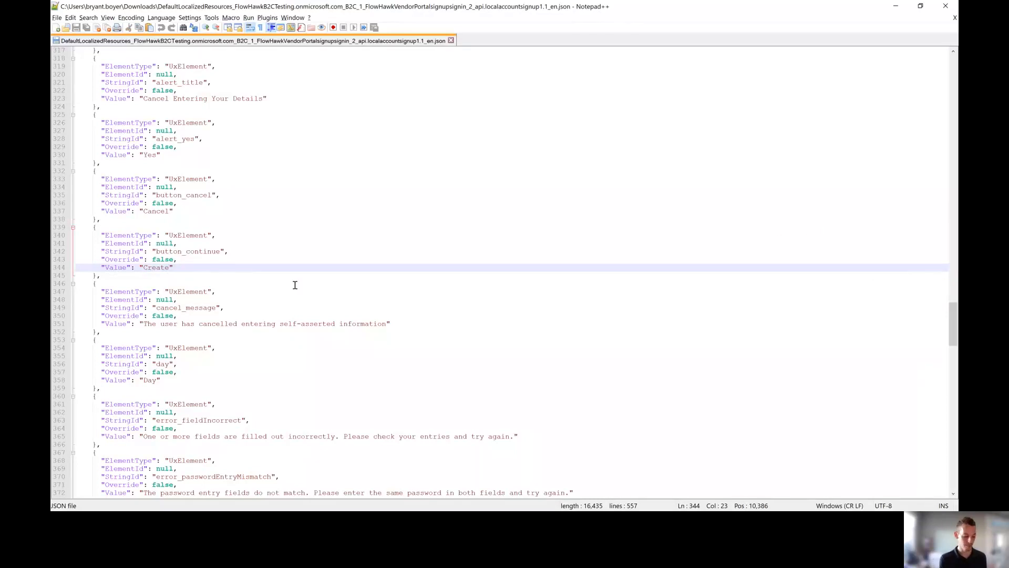
text(an account)
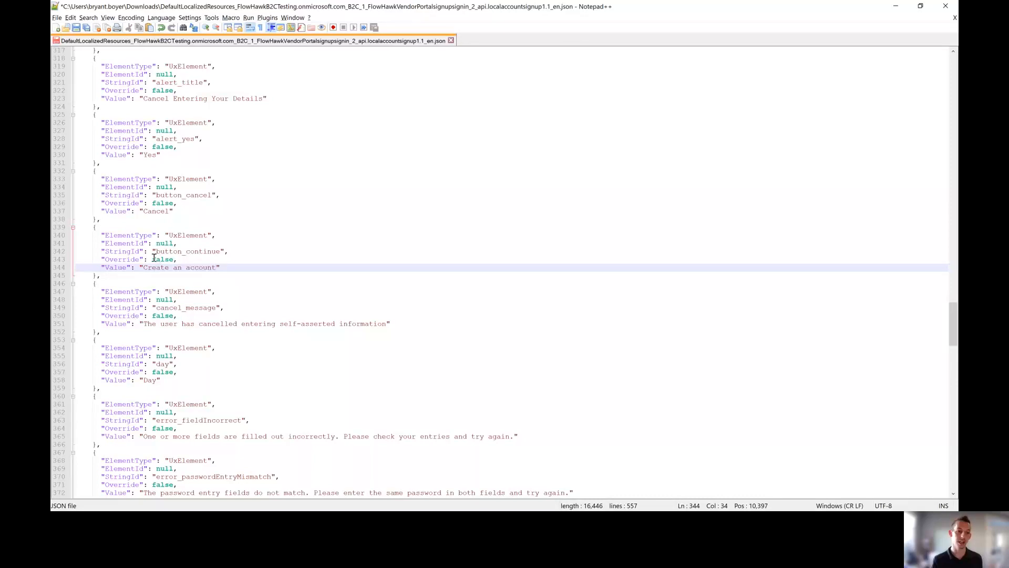
drag(154, 258, 173, 259)
text(true)
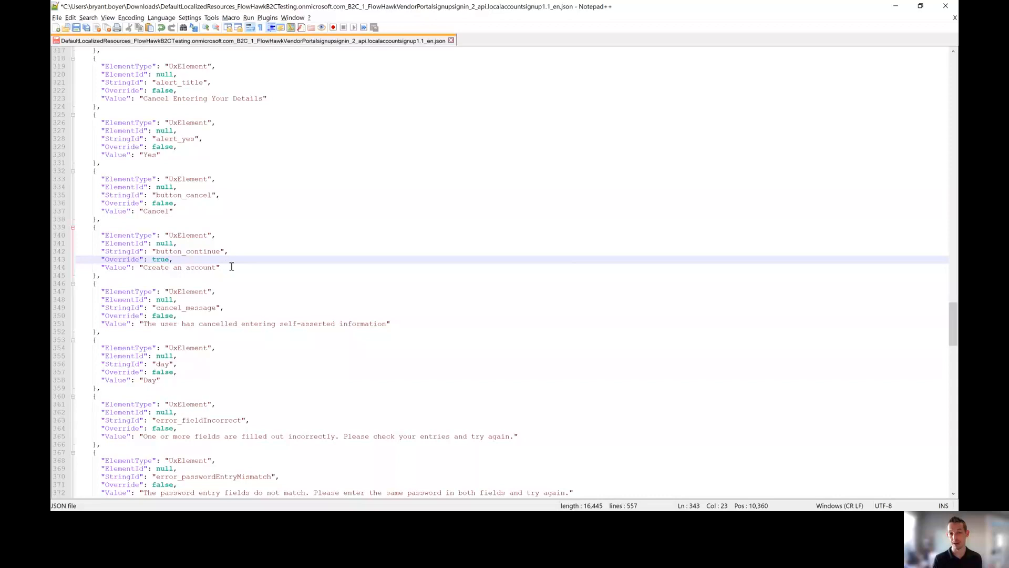
click(232, 267)
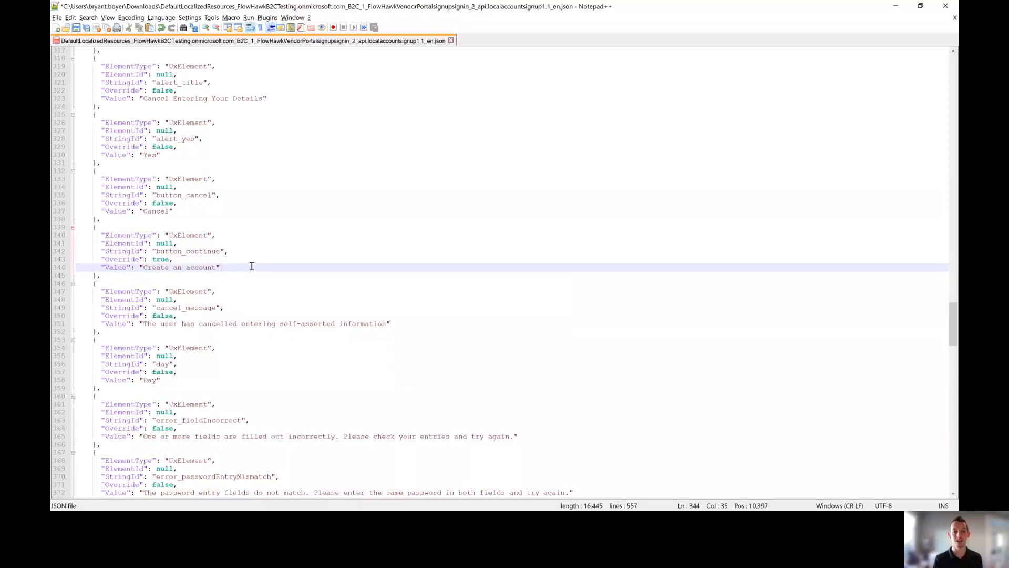
click(77, 29)
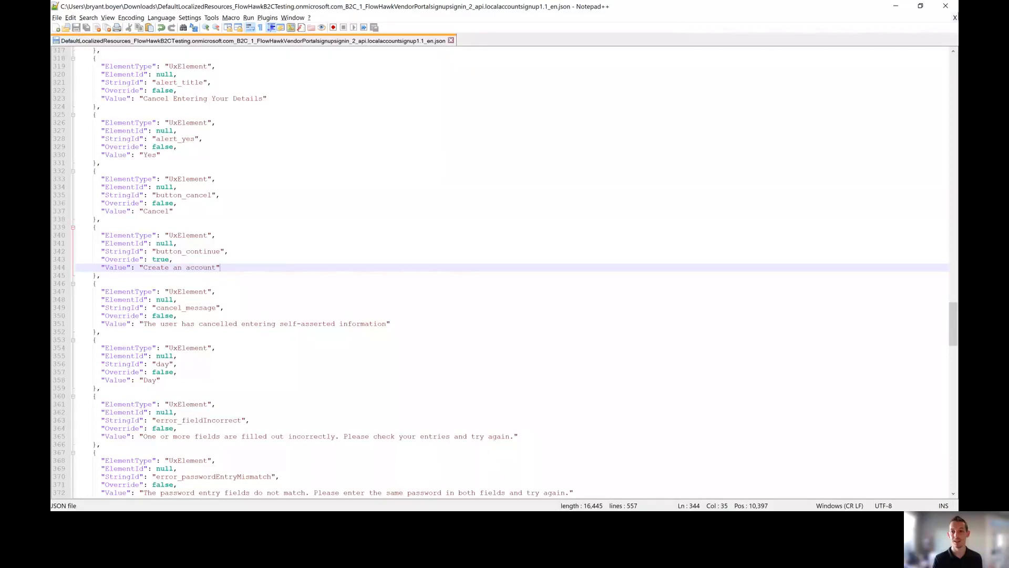
click(946, 6)
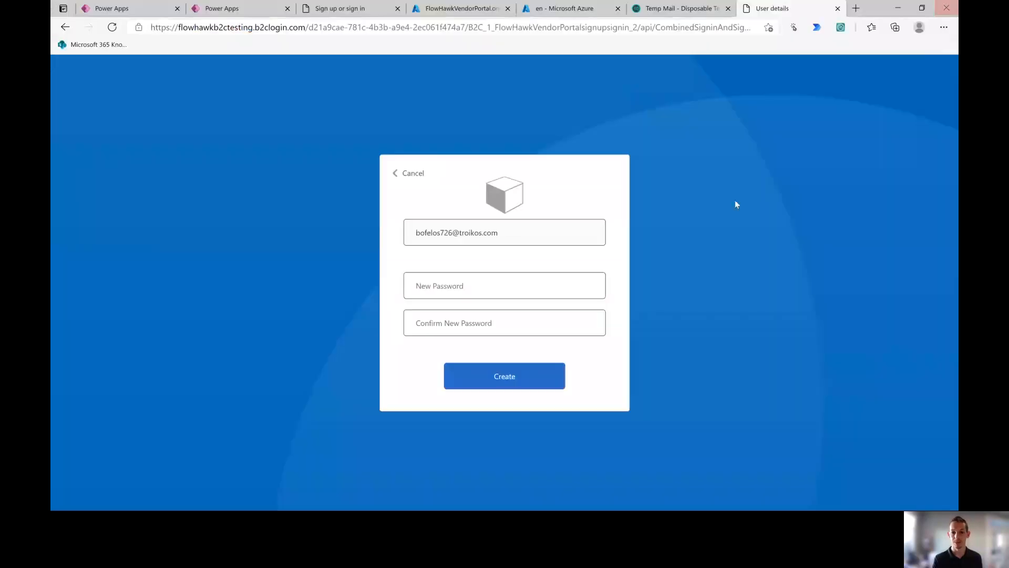
Step: Upload the edited JSON from Downloads under the English Local account sign up page overrides
click(462, 8)
click(337, 10)
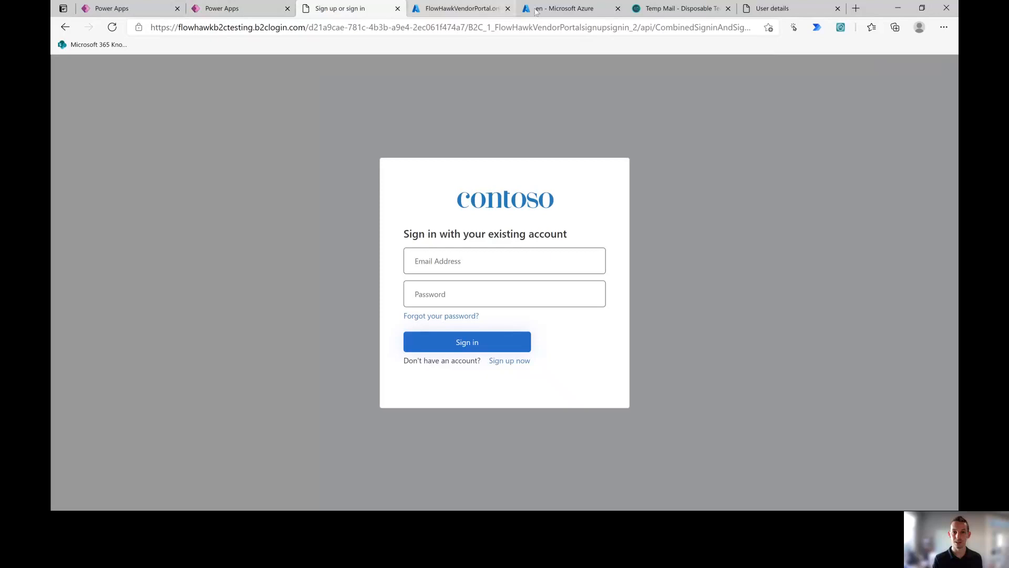
click(564, 8)
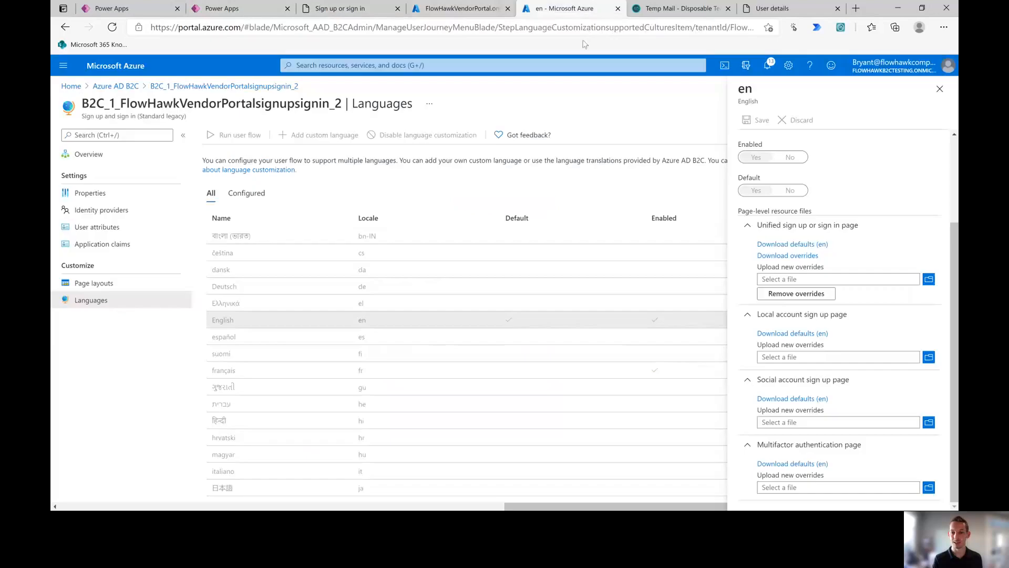
click(929, 358)
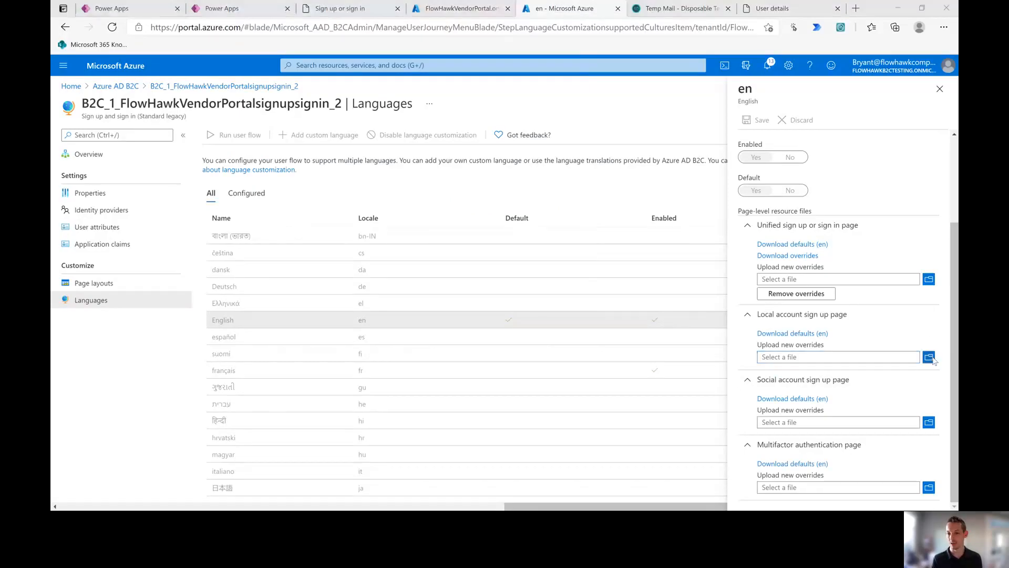
click(175, 105)
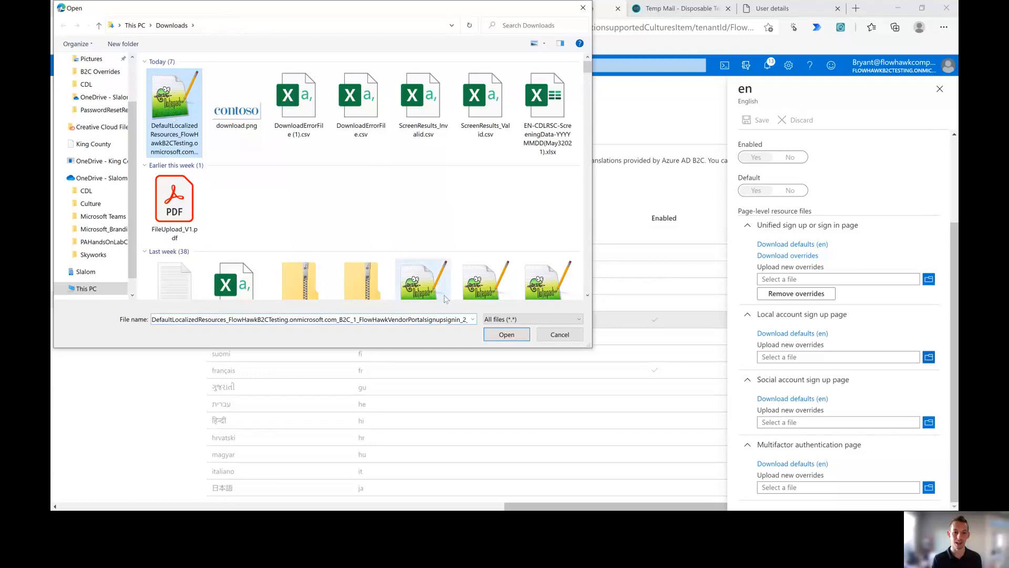
click(496, 334)
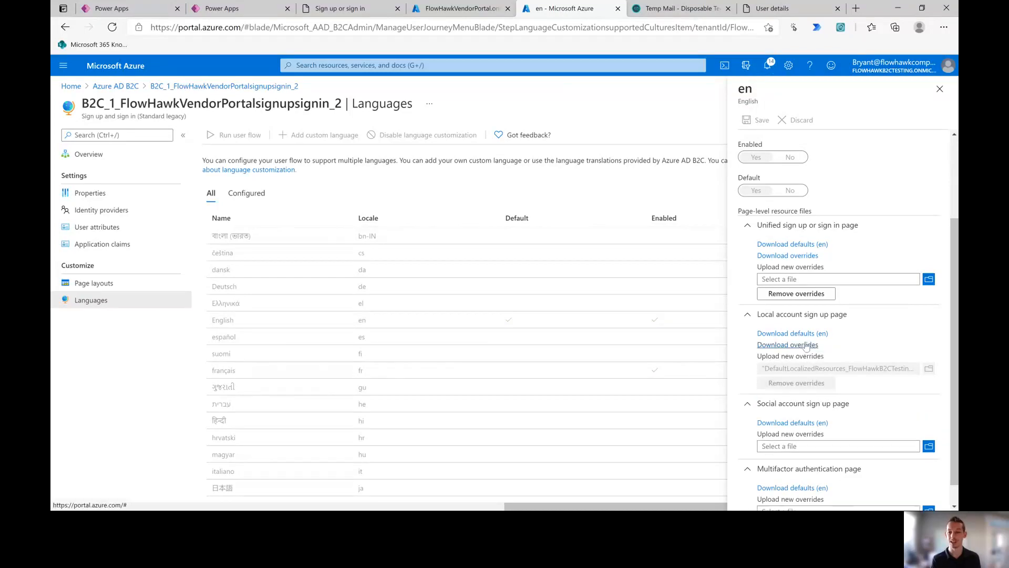
click(804, 359)
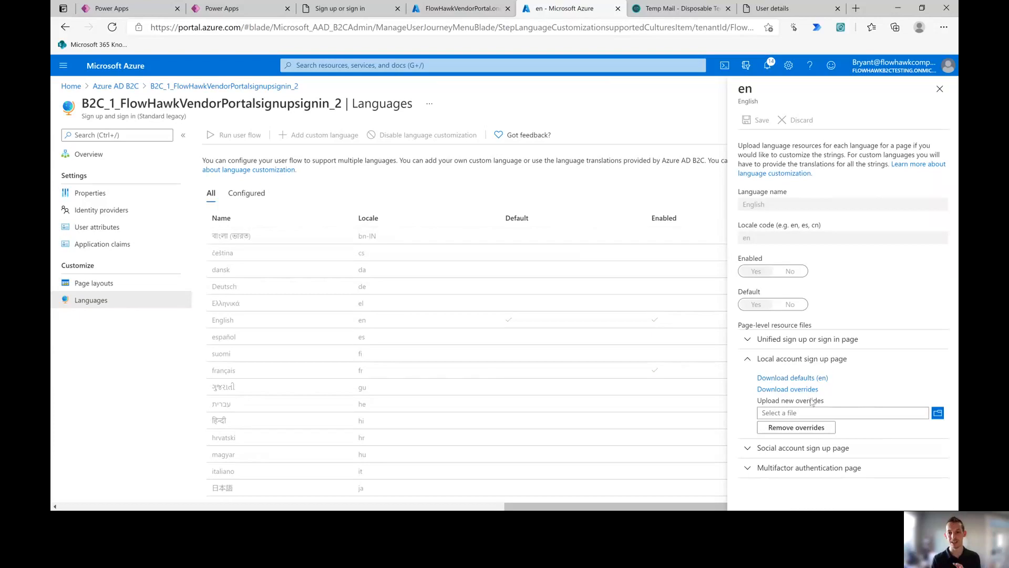
Step: Run the user flow test and open the sign-up form to check the 'Create an account' text
click(939, 89)
click(266, 137)
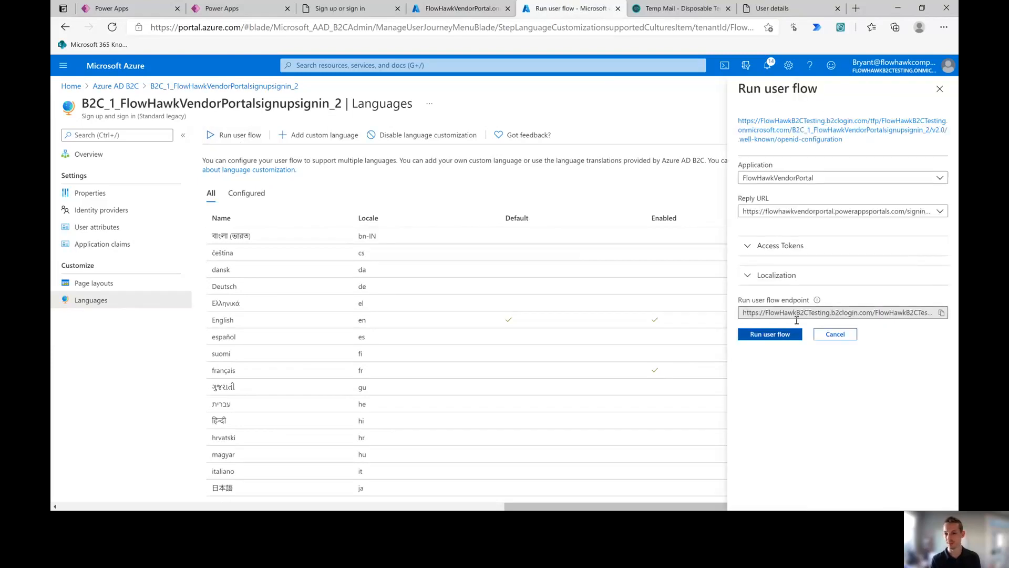
click(781, 334)
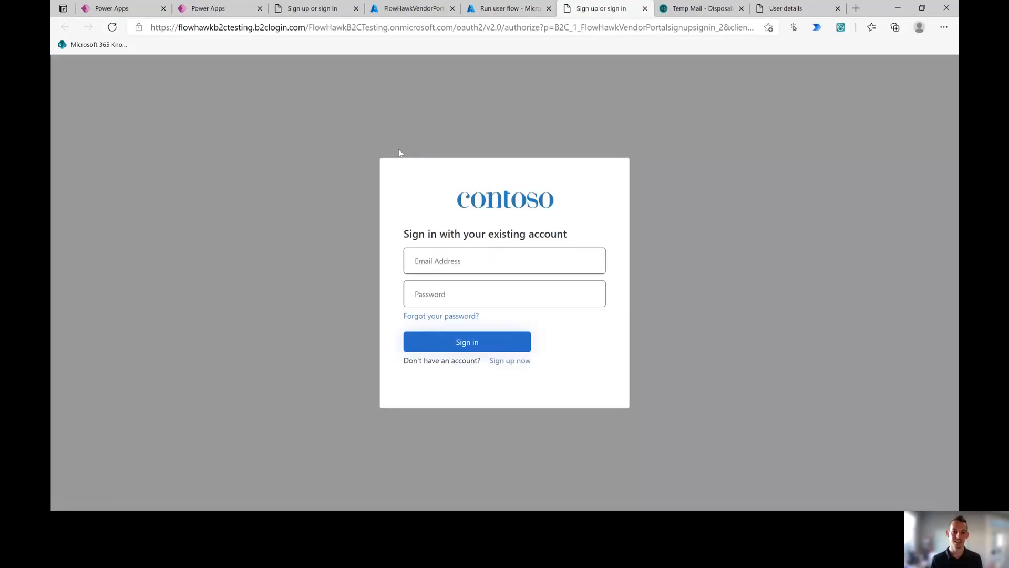
click(505, 363)
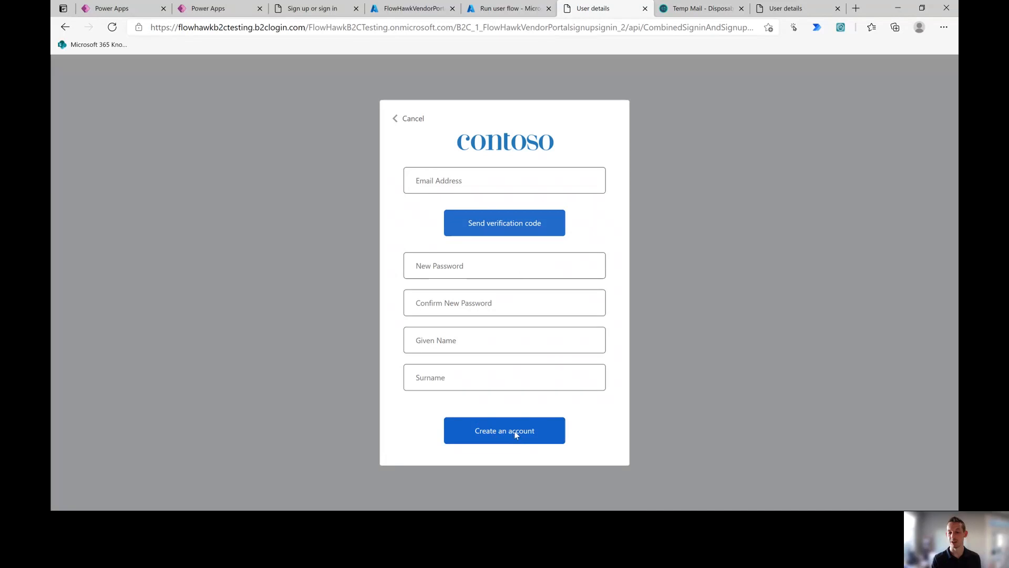
click(422, 343)
click(459, 379)
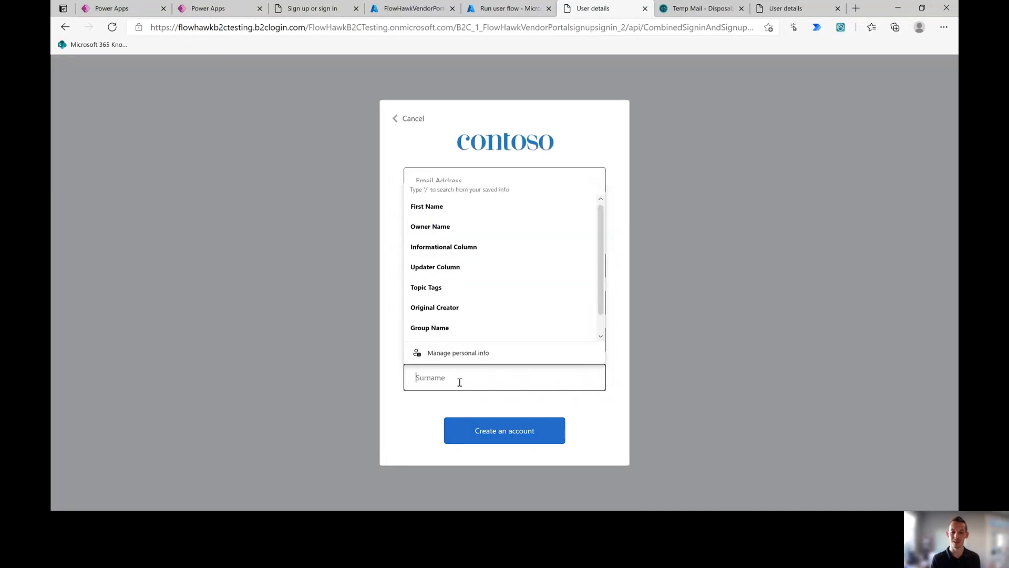
click(659, 324)
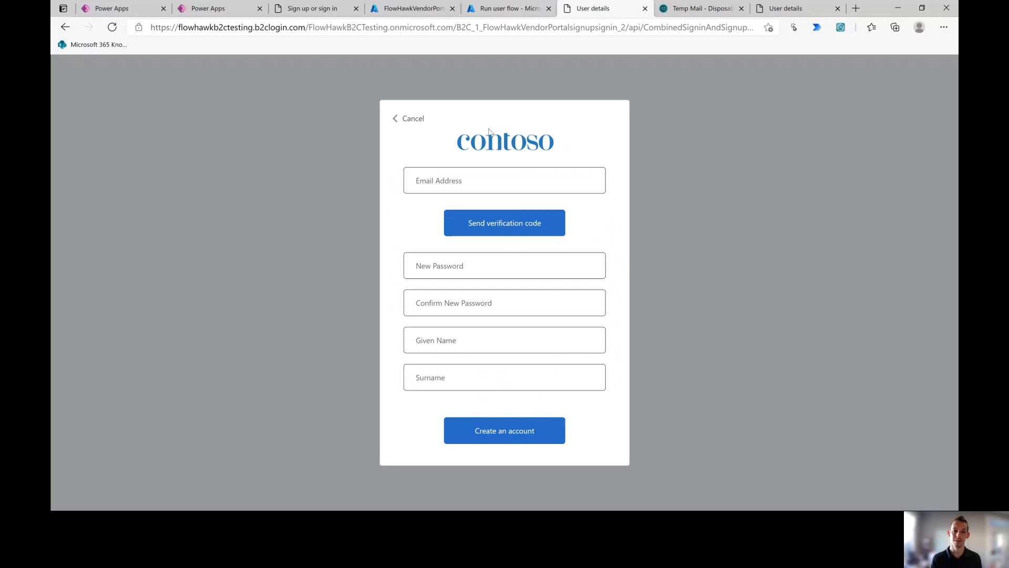
Step: Close the test sign-up page and Run user flow panel, then switch to the Sign up or sign in tab
click(645, 8)
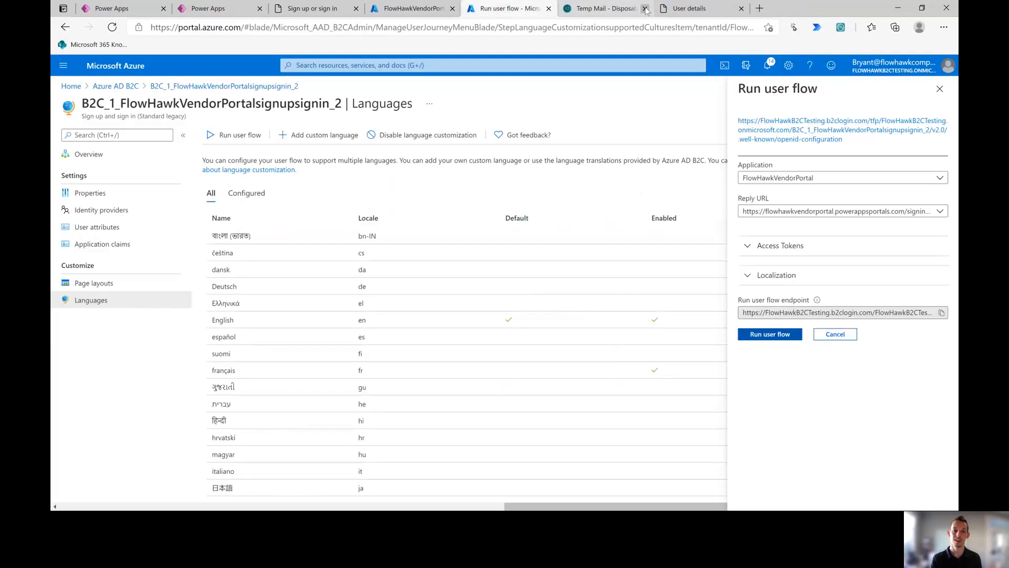
click(938, 89)
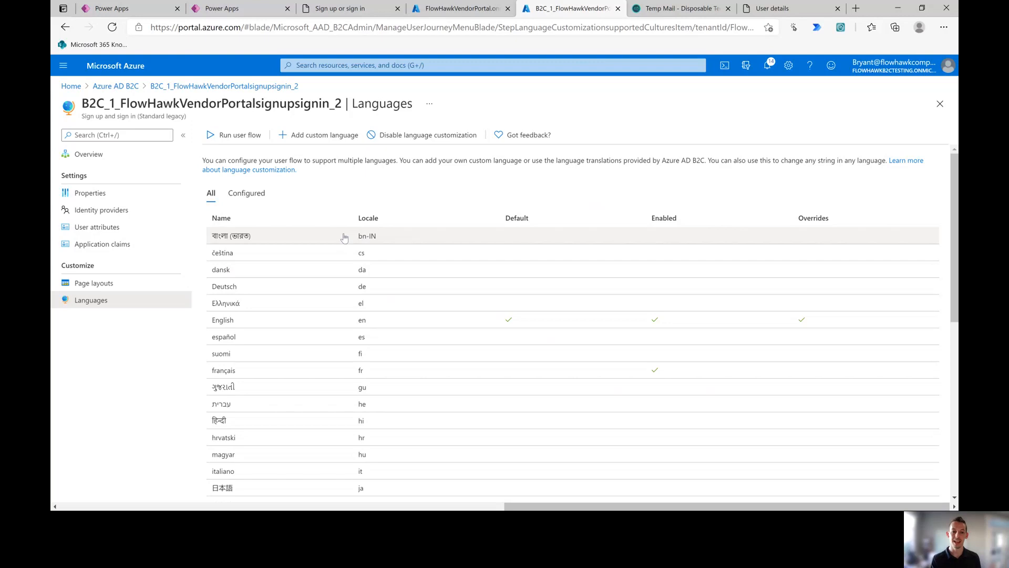
click(443, 8)
click(225, 9)
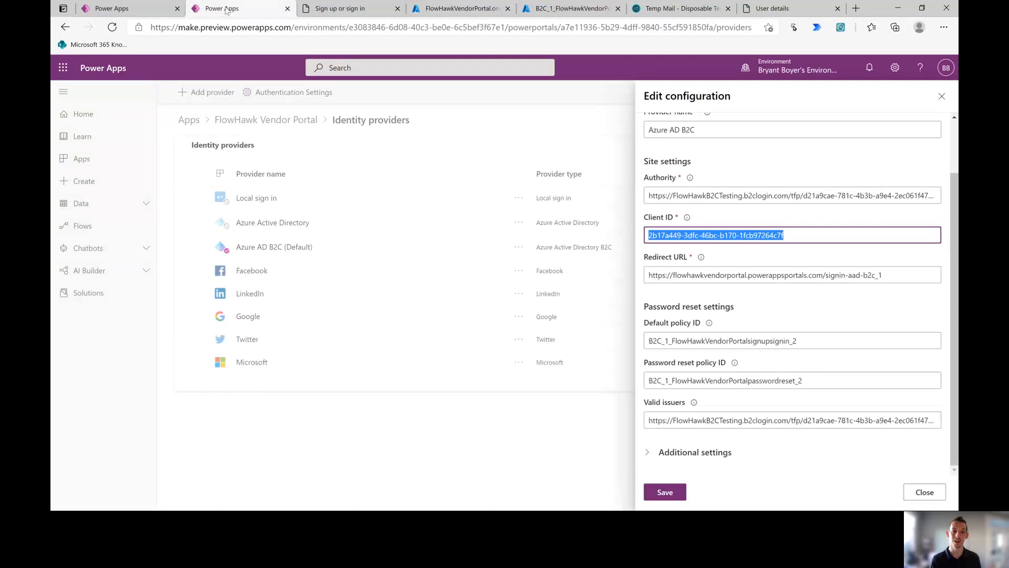
click(781, 9)
click(340, 9)
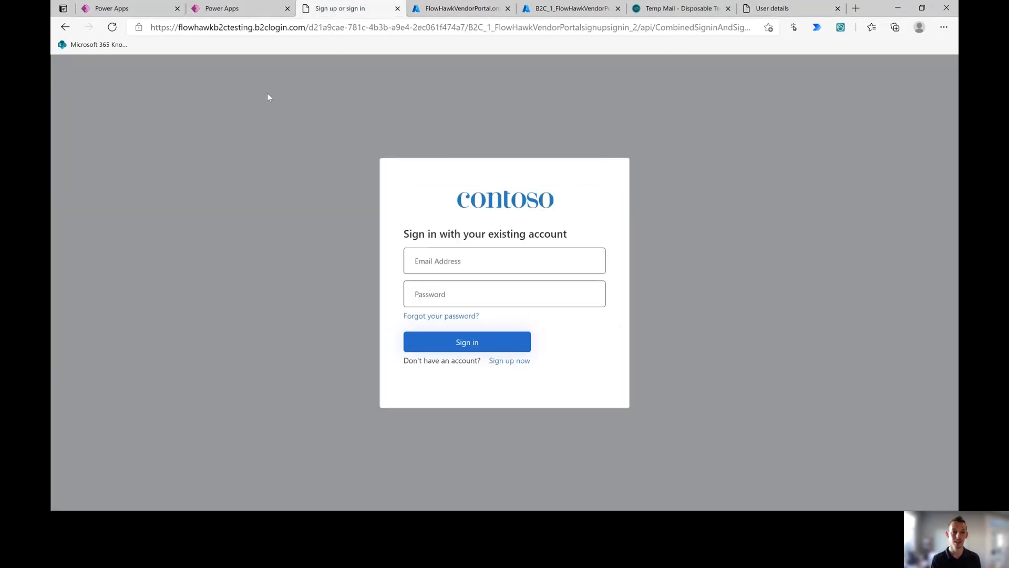
Step: Load flowhawkvendorportal.powerappsportals.com and start signing in to the vendor portal
click(202, 27)
text(flowhawkvendorportal.powerappsportals.com)
key(Return)
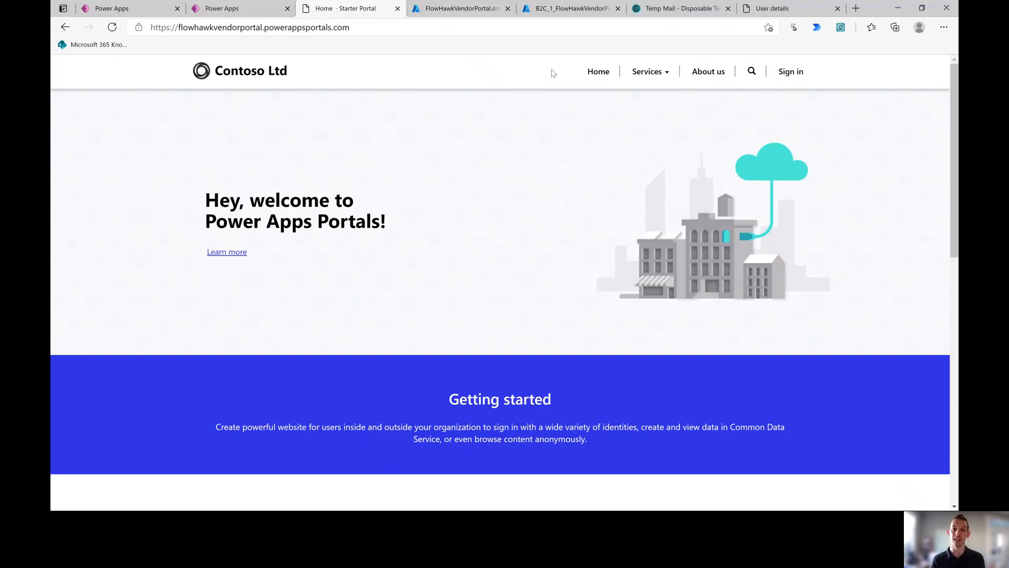
click(793, 75)
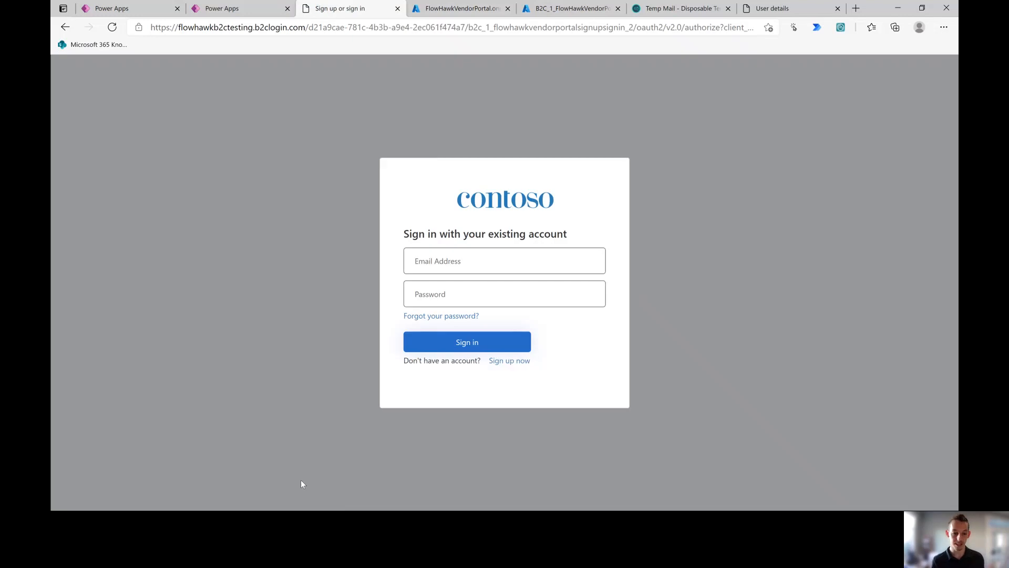
Step: Launch Firefox and load flowhawkvendorportal.powerappsportals.com
key(super)
text(fire)
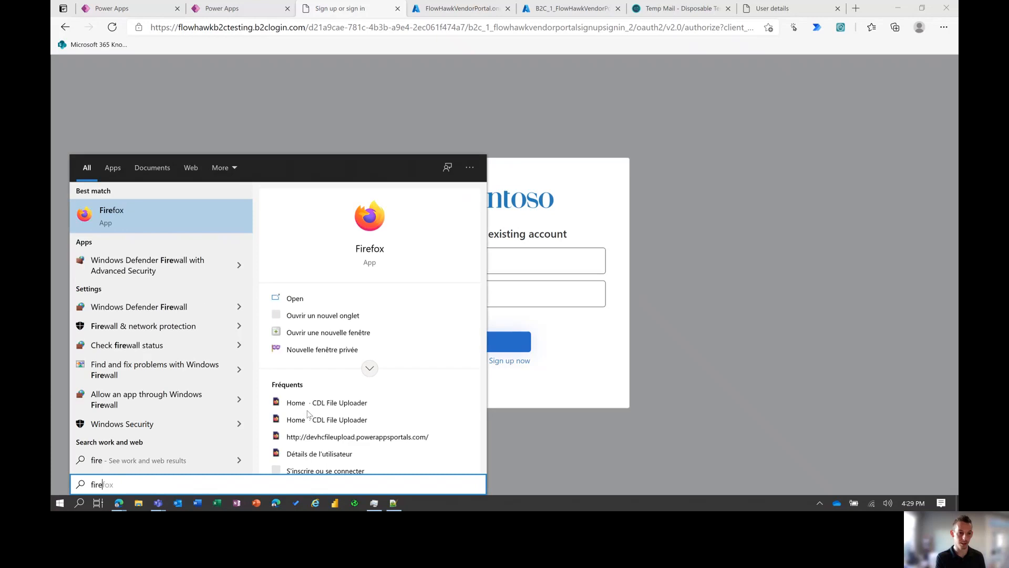
key(Return)
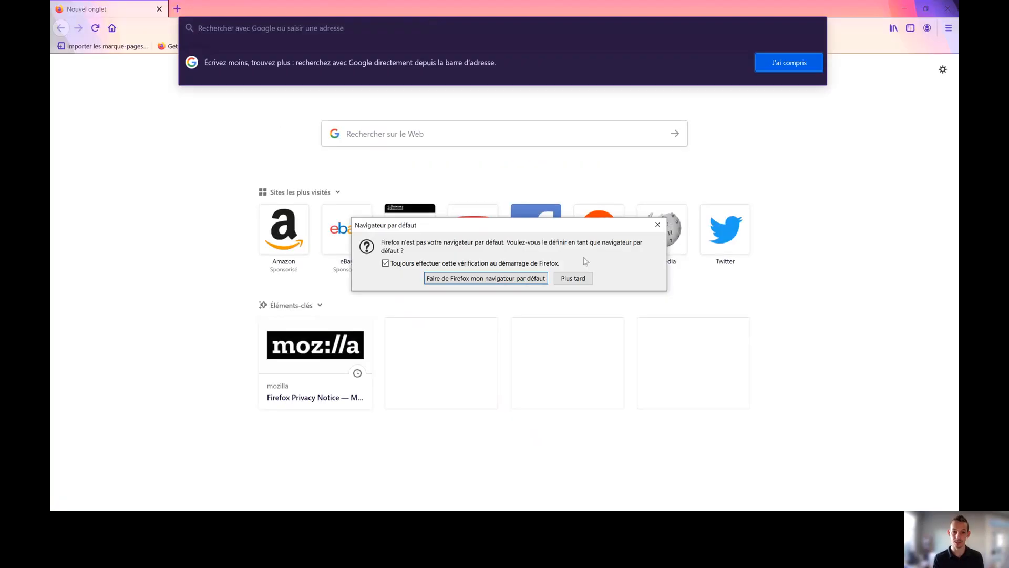
click(657, 224)
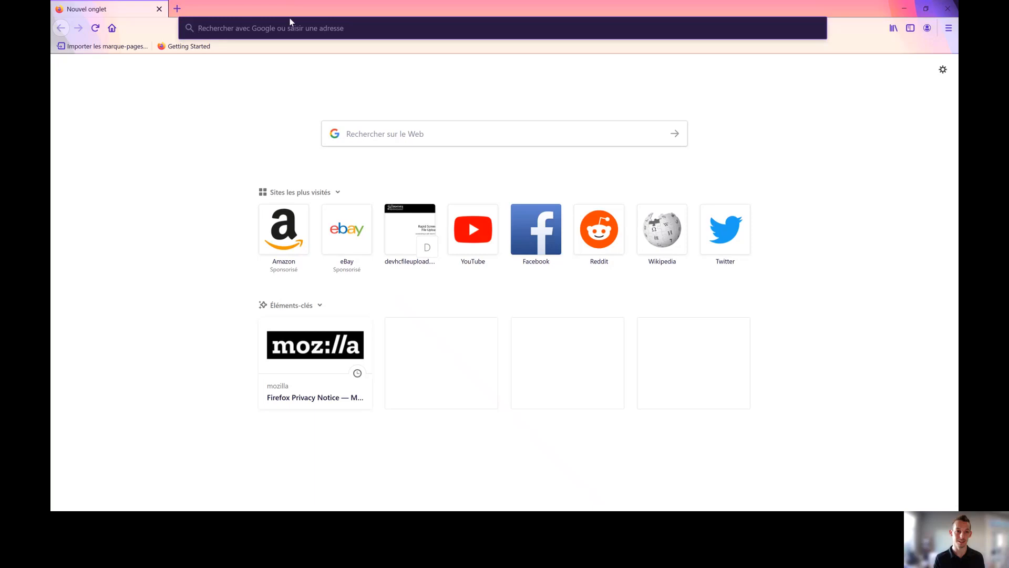
text(flow)
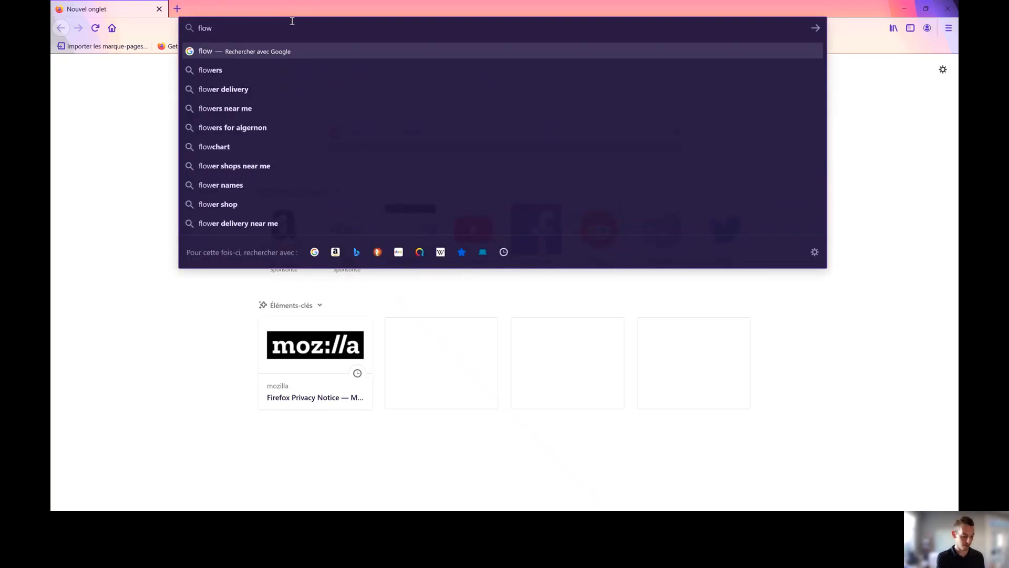
text(hawkvendorpo)
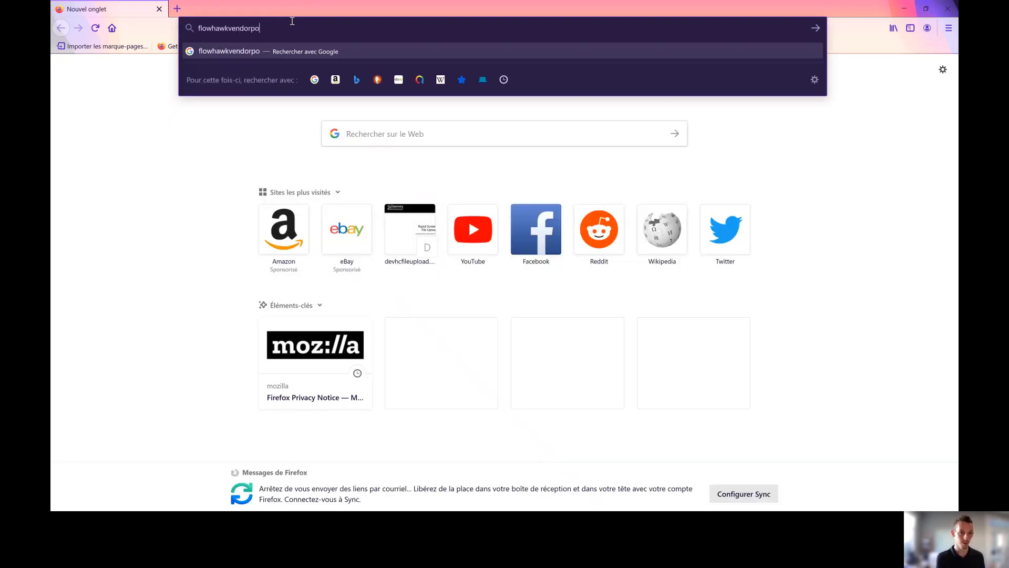
text(rtal.)
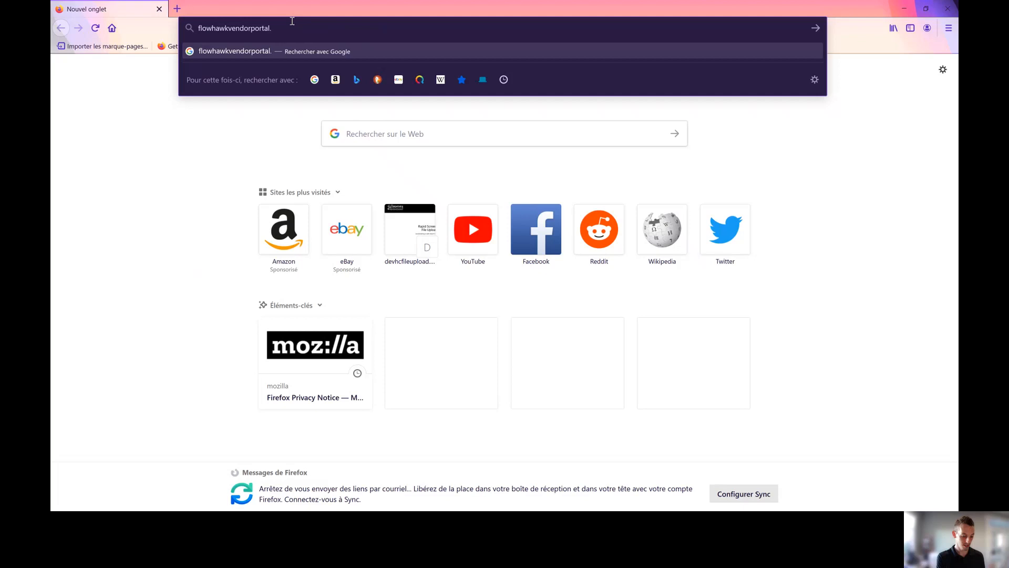
text(powerappsport)
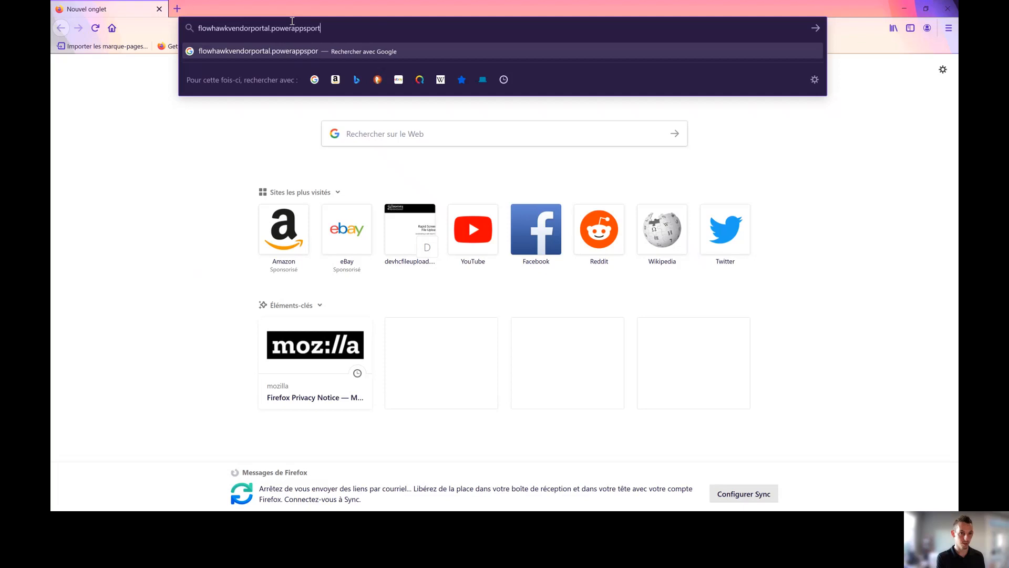
text(als.com)
key(Return)
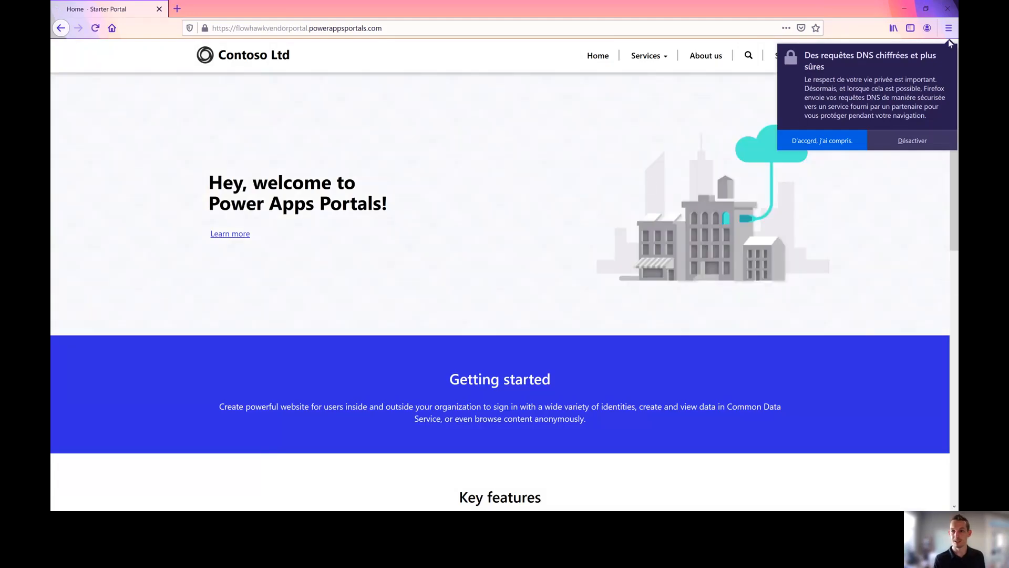
Step: Dismiss the encrypted DNS notice, test Sign in, go back home, and close Firefox
click(949, 30)
click(904, 140)
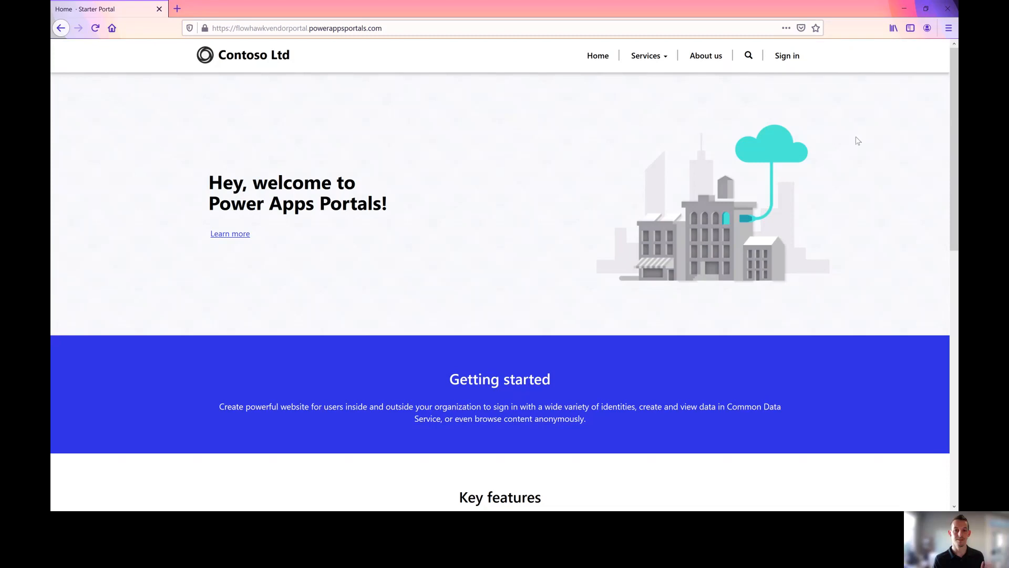
click(792, 59)
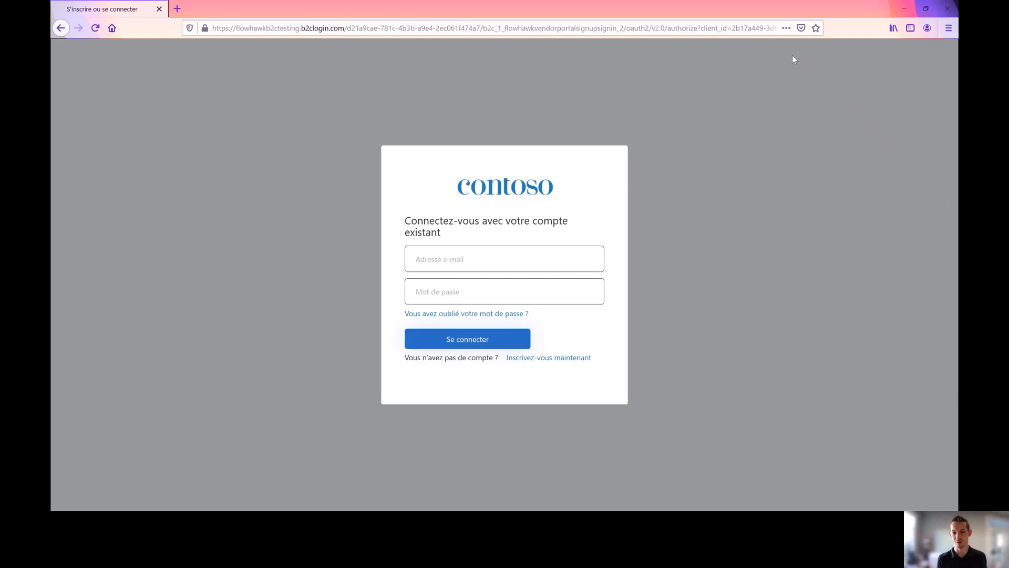
click(61, 28)
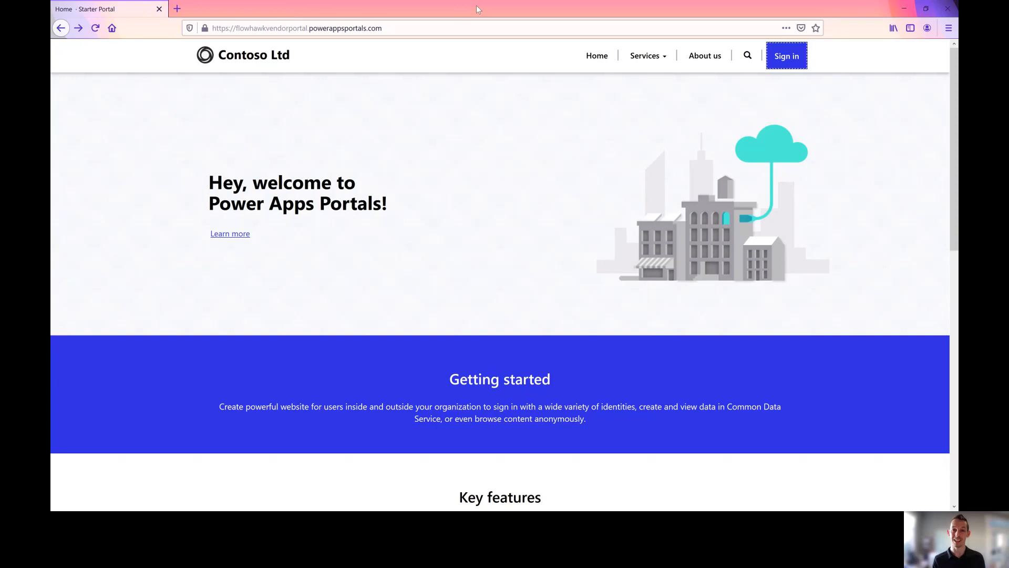
click(946, 9)
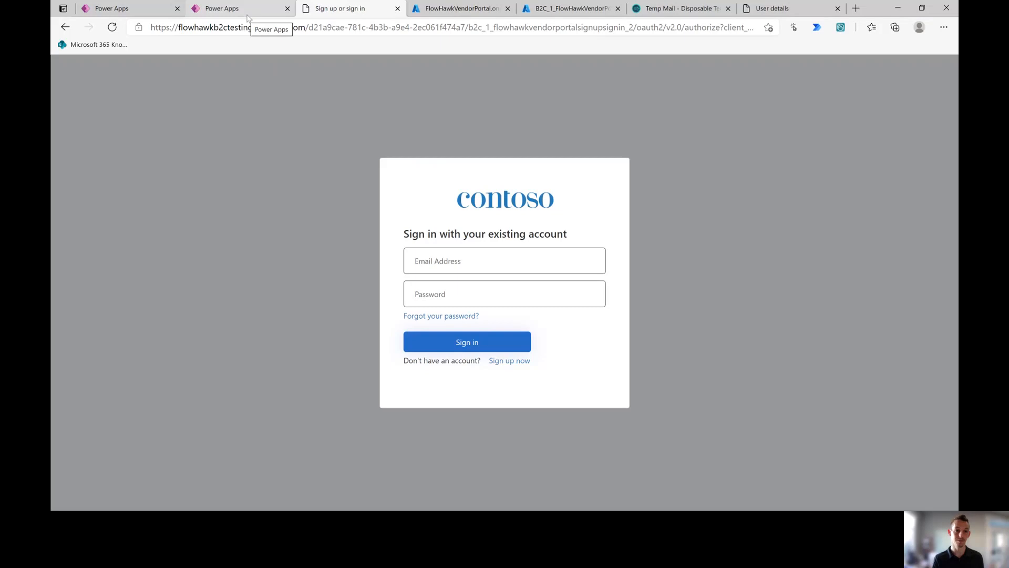
Step: Close the old Sign up or sign in tab and load the vendor portal in a new tab
click(516, 365)
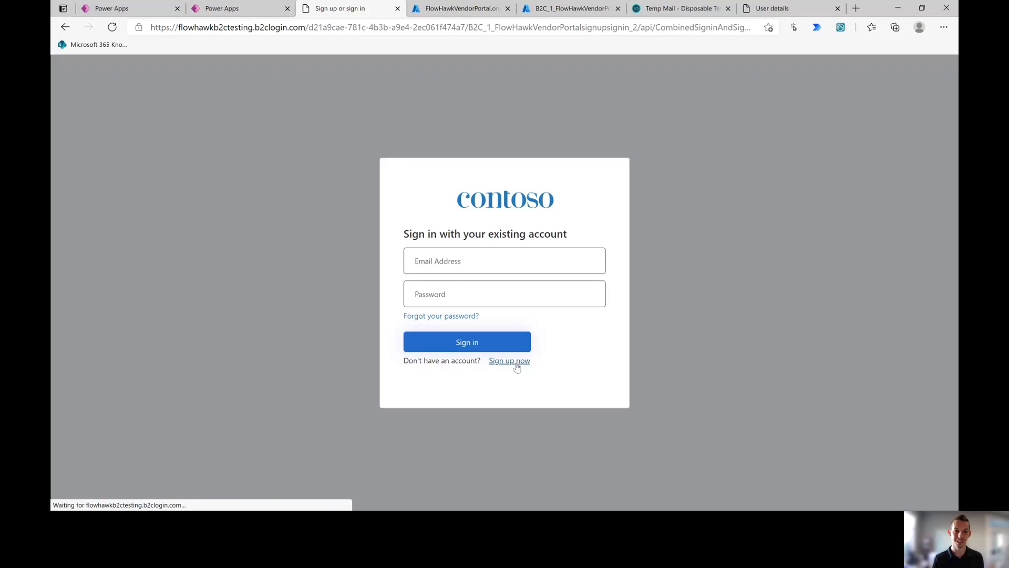
click(398, 9)
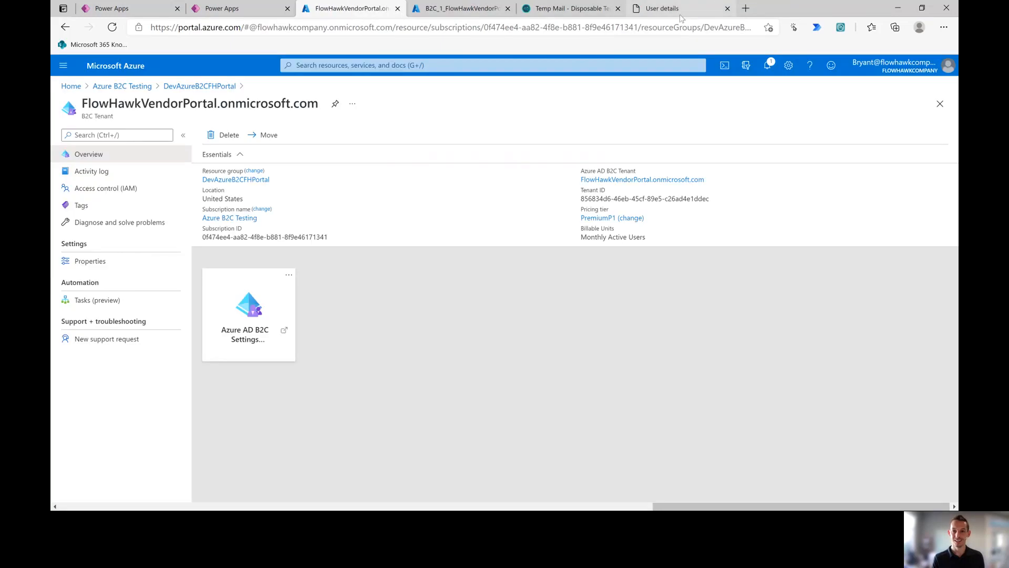
click(716, 10)
click(745, 8)
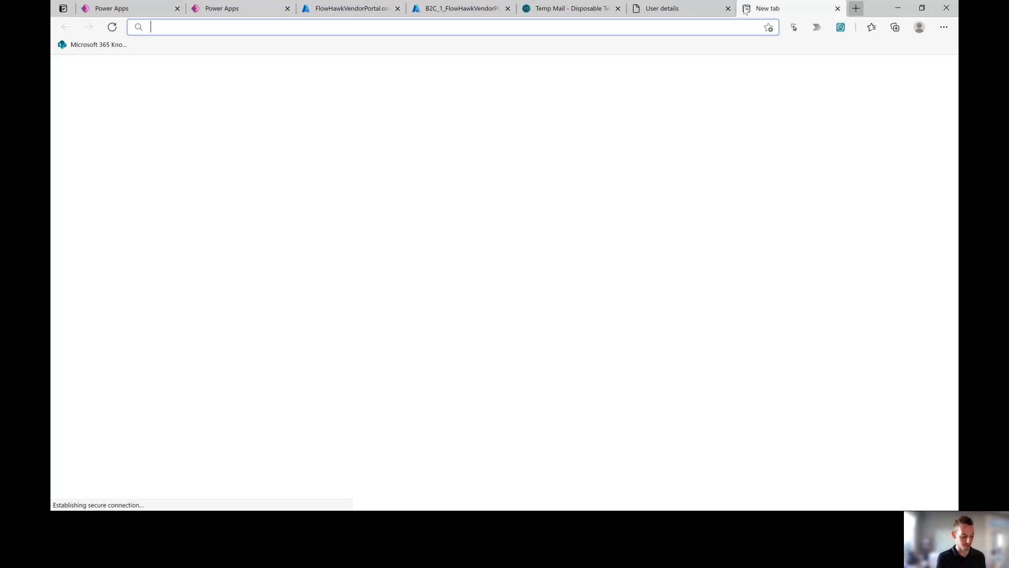
text(powe)
key(BackSpace)
key(BackSpace)
key(BackSpace)
key(BackSpace)
text(flow)
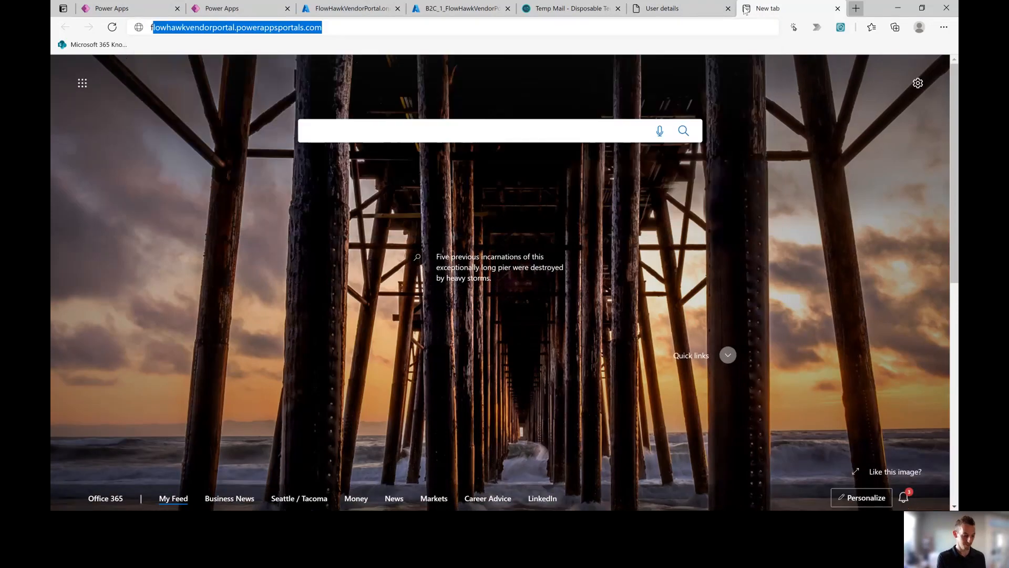
key(Return)
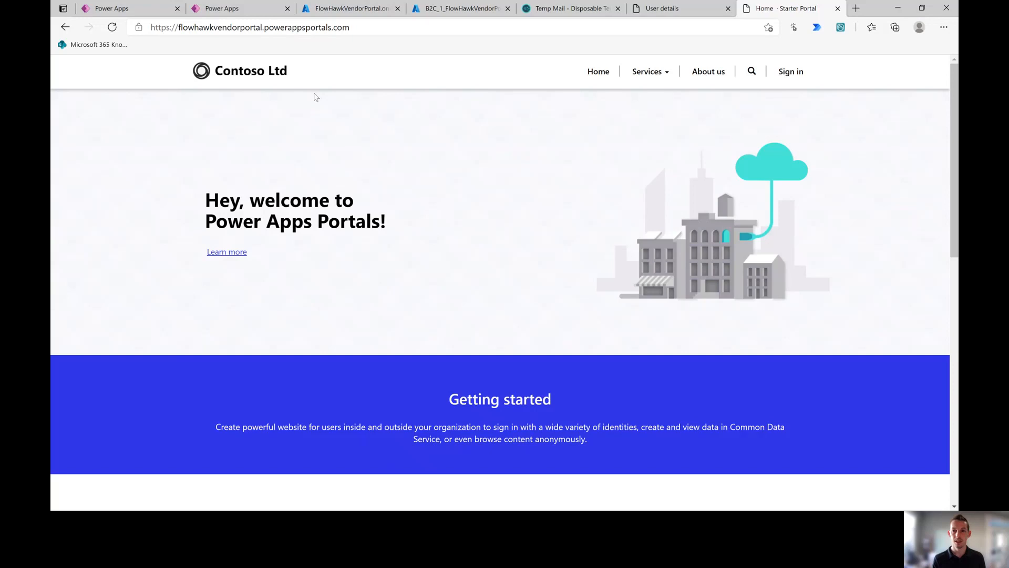
Step: Check the Power Apps and Azure tabs, then start sign-in from the vendor portal home page
click(239, 9)
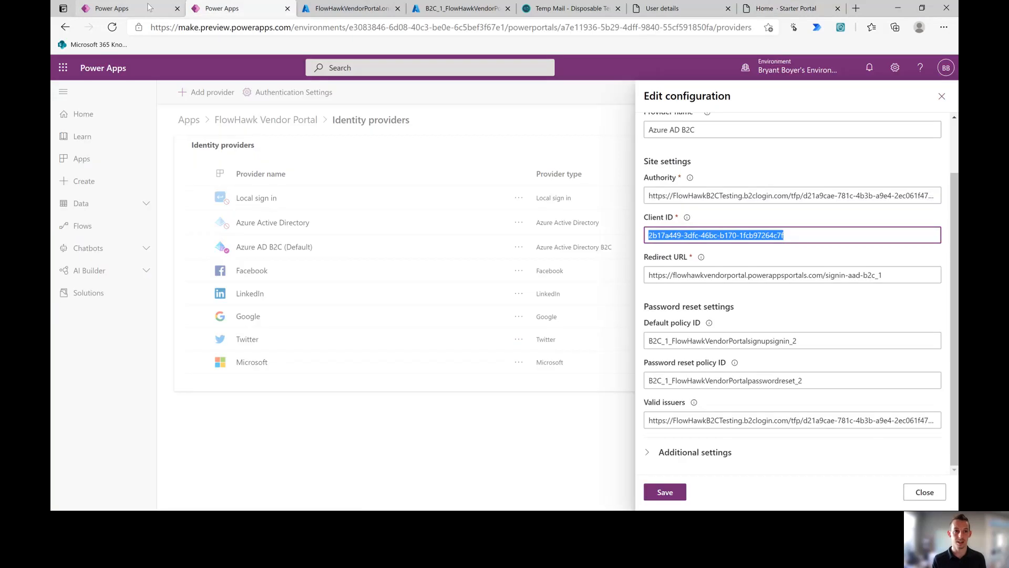
click(339, 10)
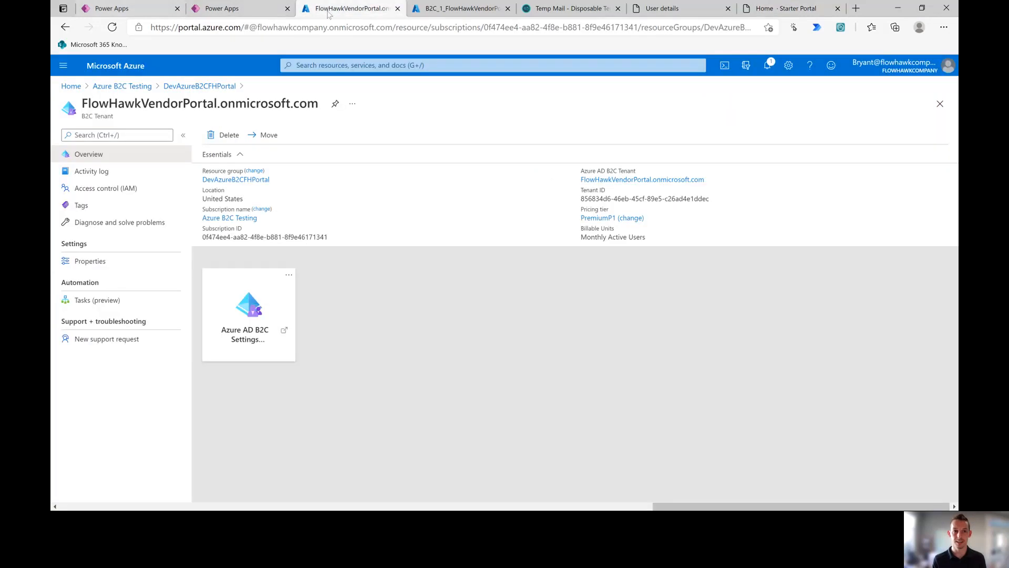
click(782, 8)
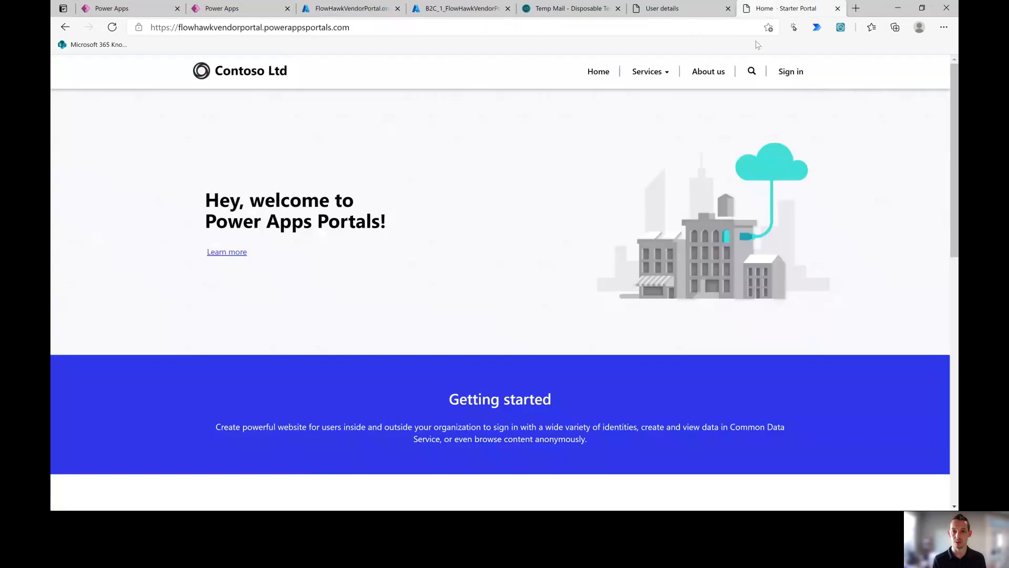
click(780, 73)
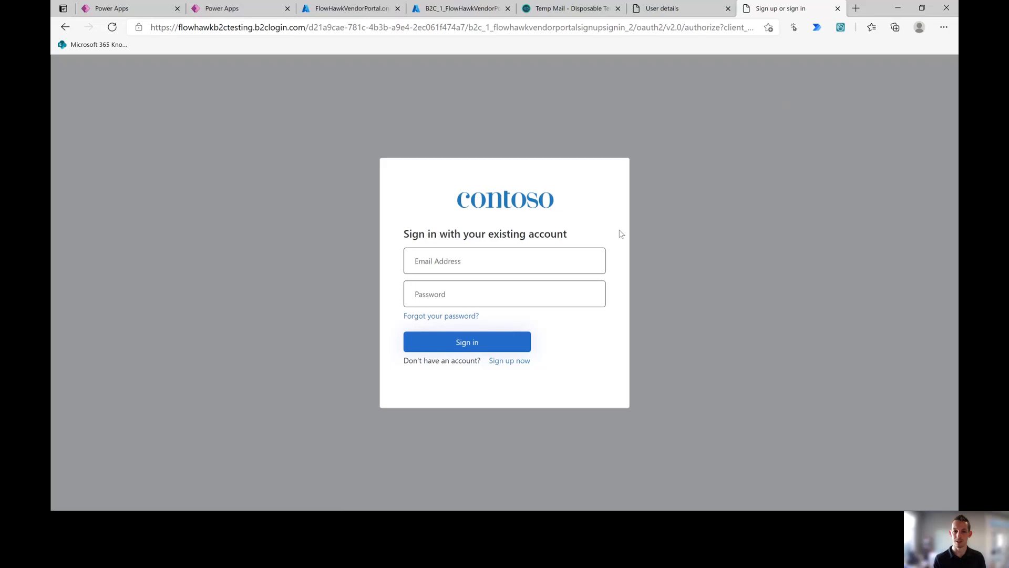
Step: Start a forgotten-password reset, autofill the saved account e-mail, and request a verification code
click(451, 320)
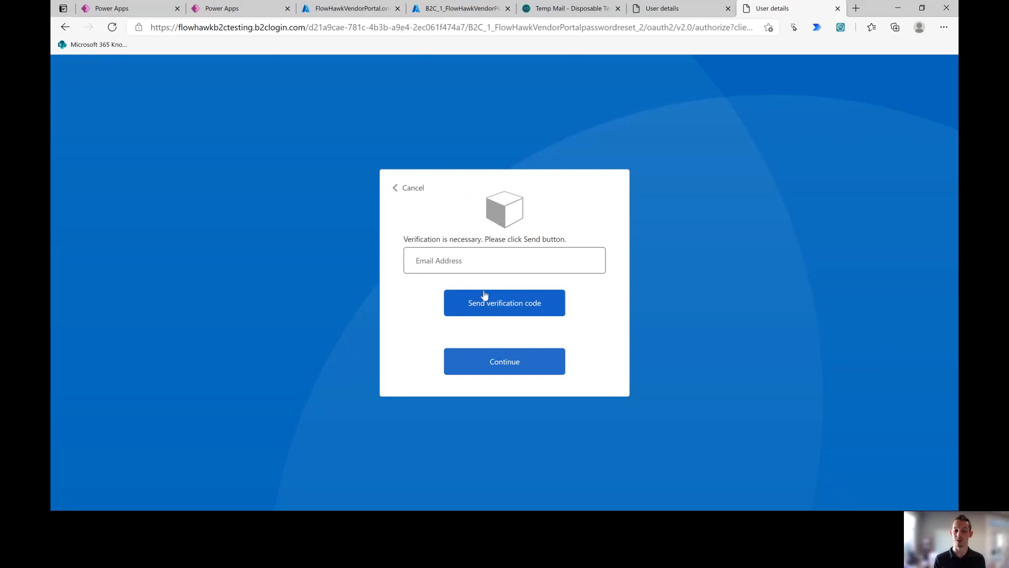
click(491, 261)
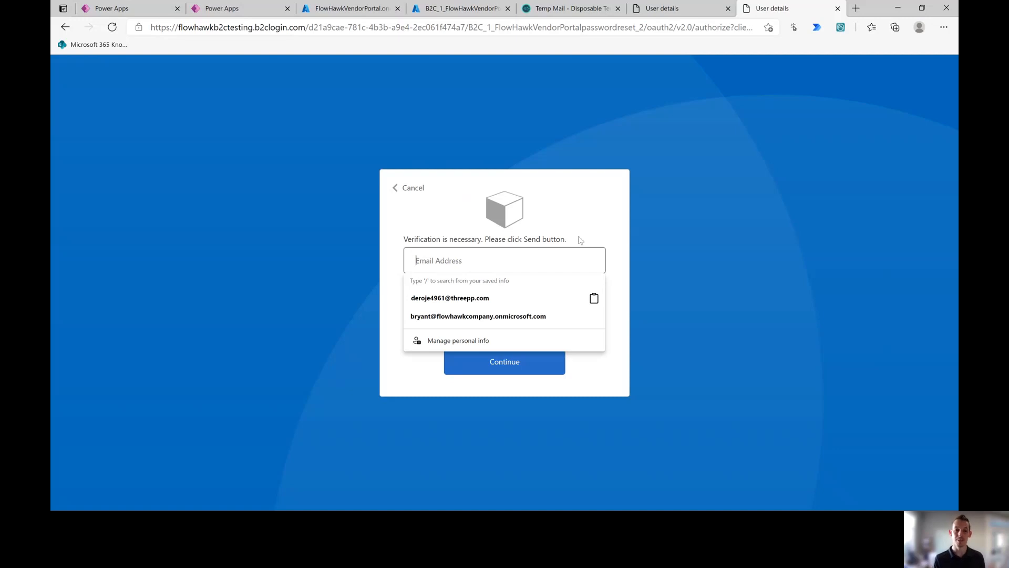
click(605, 221)
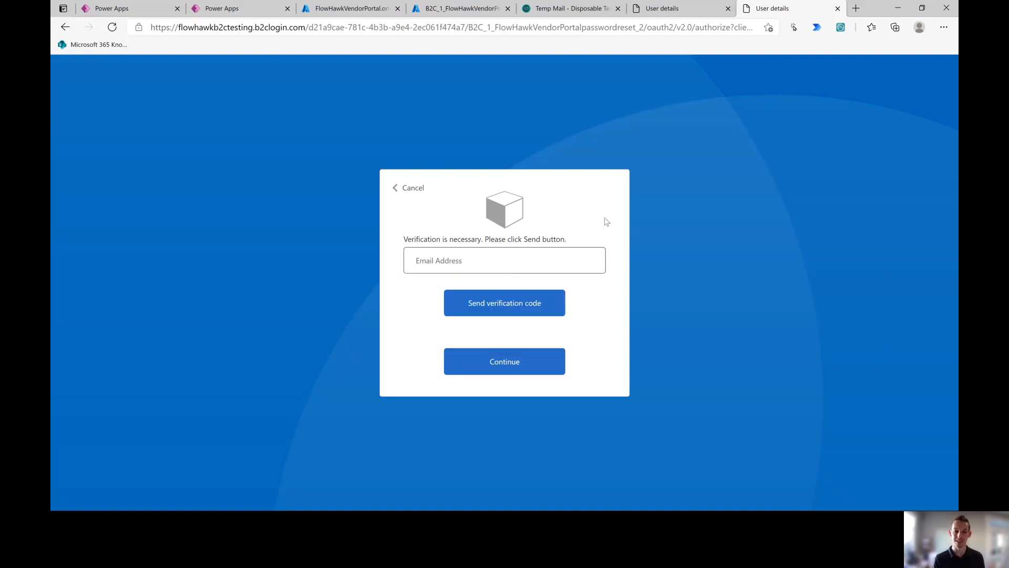
click(564, 264)
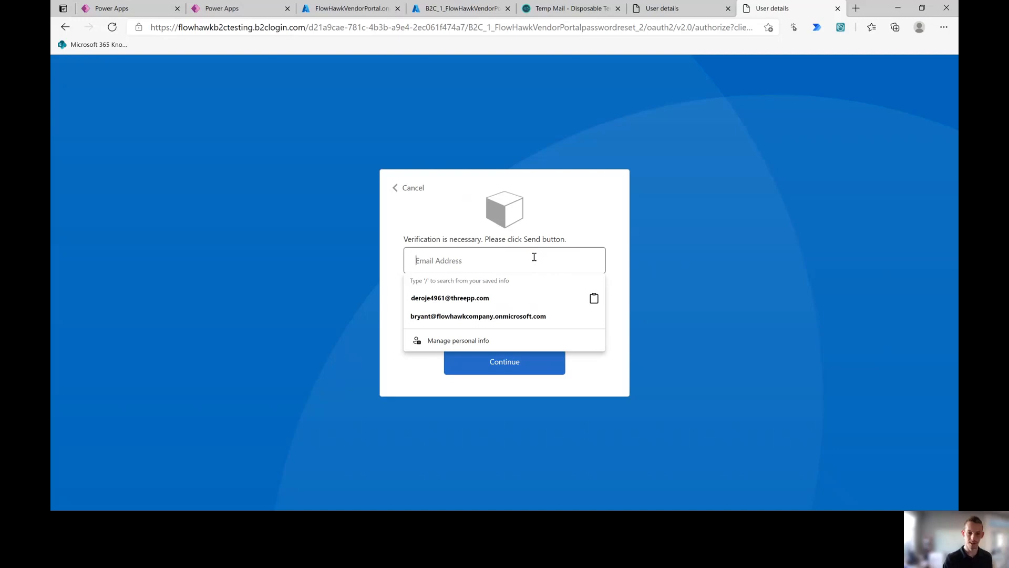
click(531, 319)
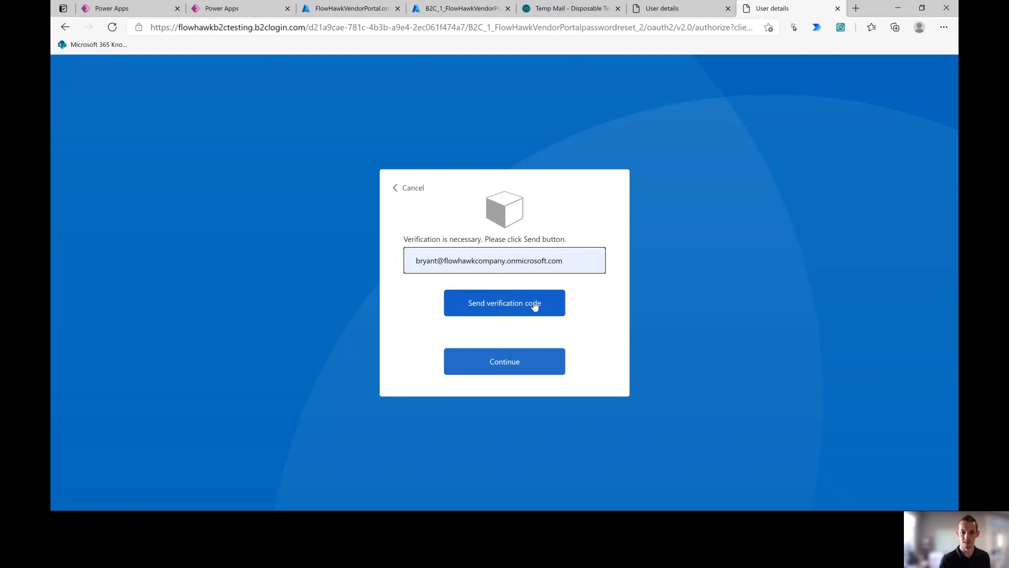
click(534, 305)
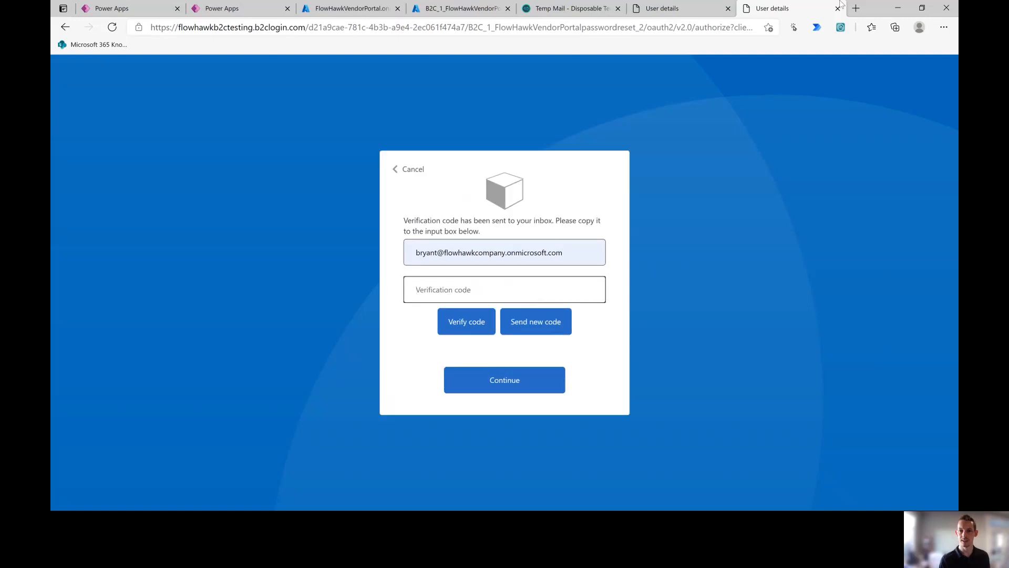
click(855, 9)
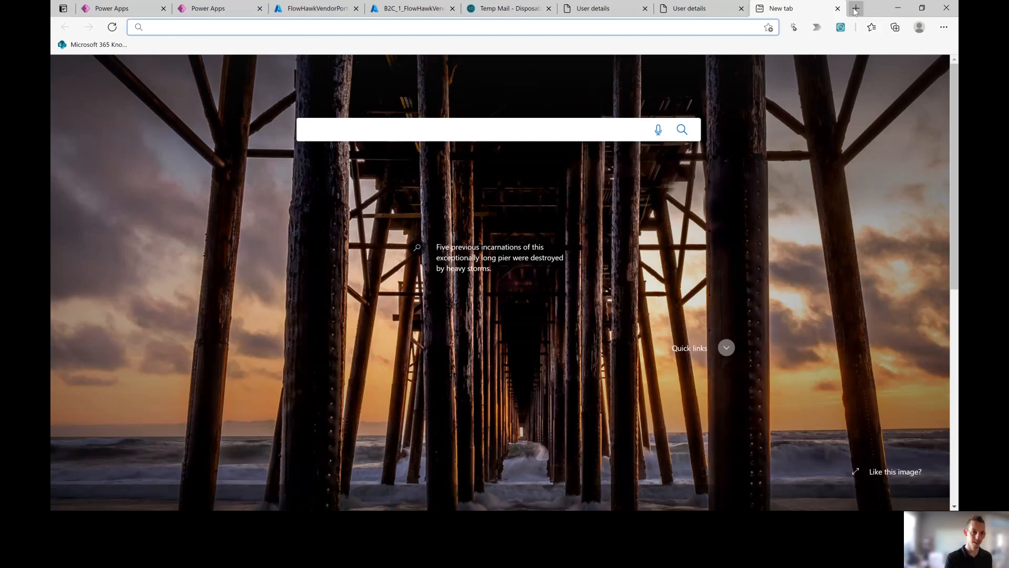
Step: Copy the code from the Outlook verification email into the reset page and verify it
text(outlook.office365.com)
key(Return)
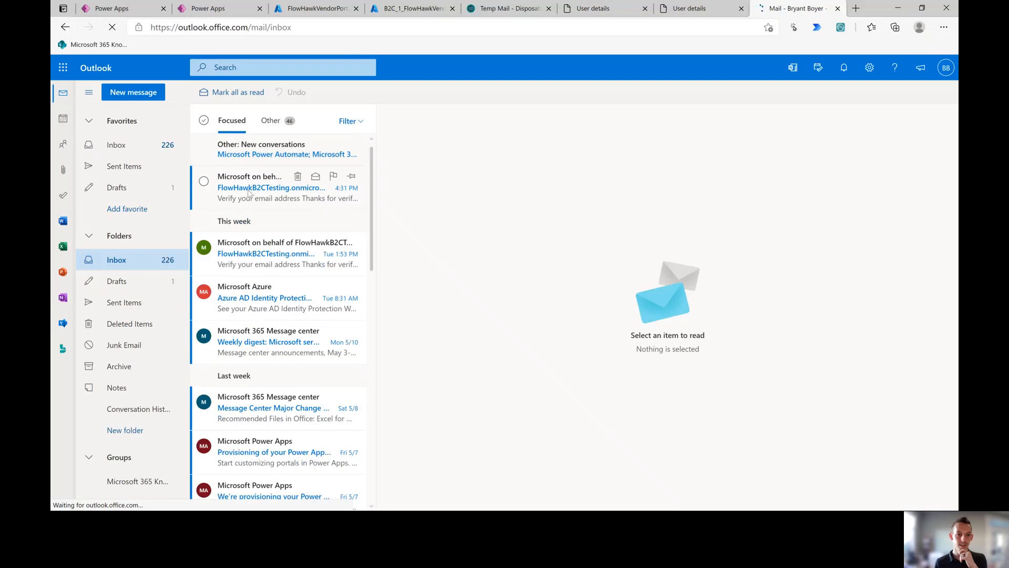
click(248, 193)
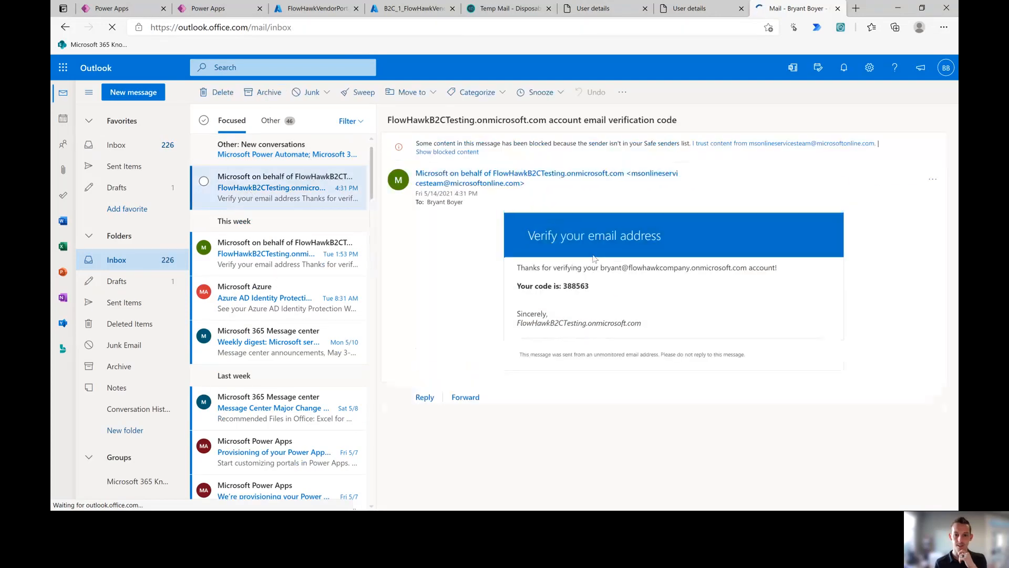
drag(590, 285, 564, 288)
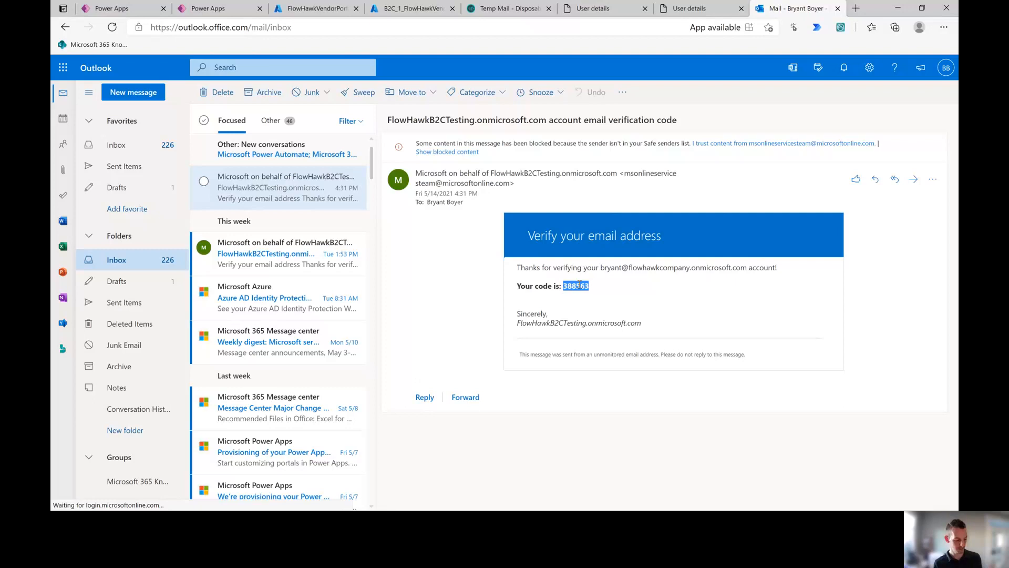
key(ctrl+c)
click(693, 8)
key(ctrl+v)
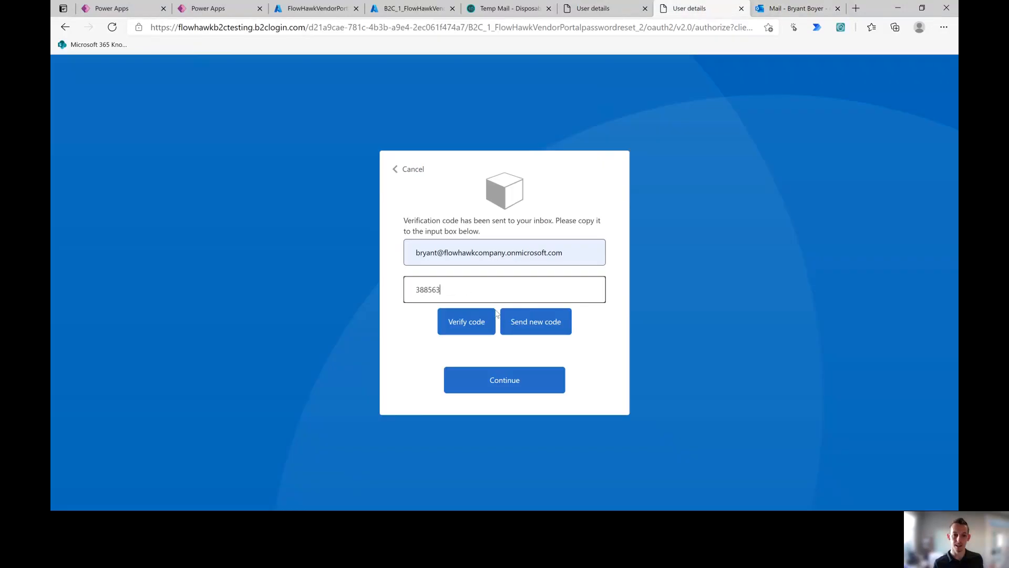
click(480, 322)
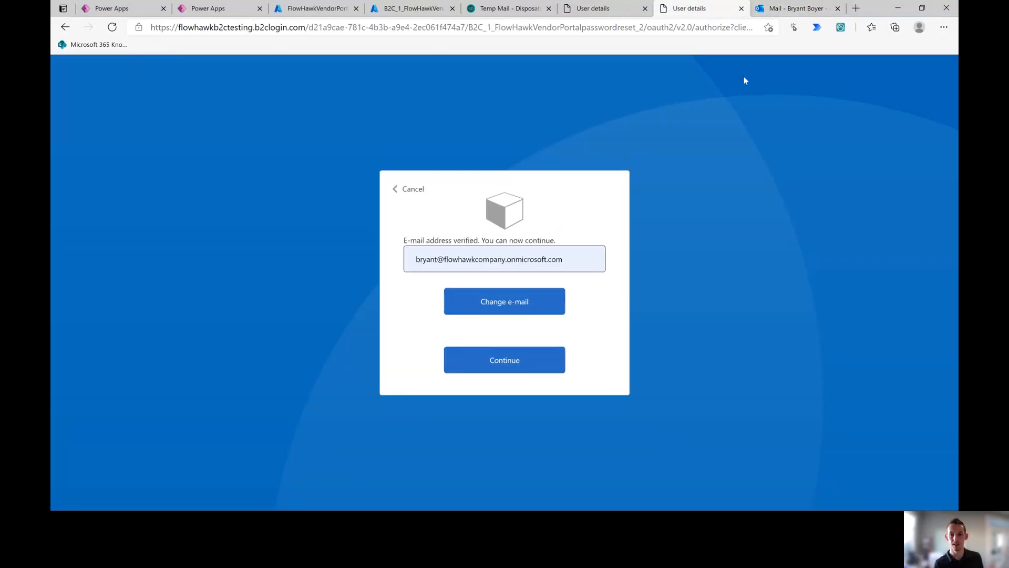
Step: Review the tenant domain and account lines in the verification email, then return to the reset page
click(790, 9)
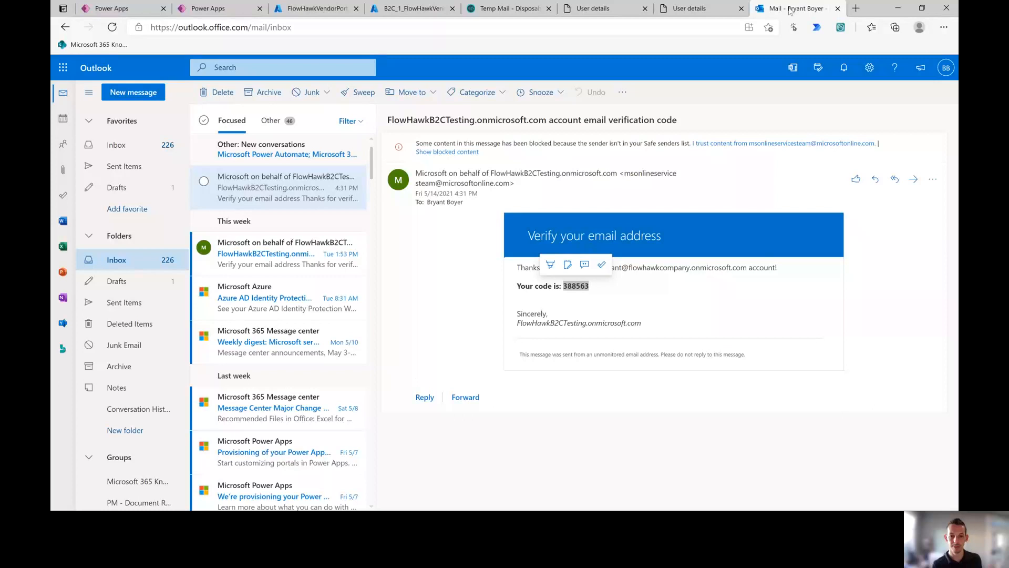
drag(517, 323, 641, 322)
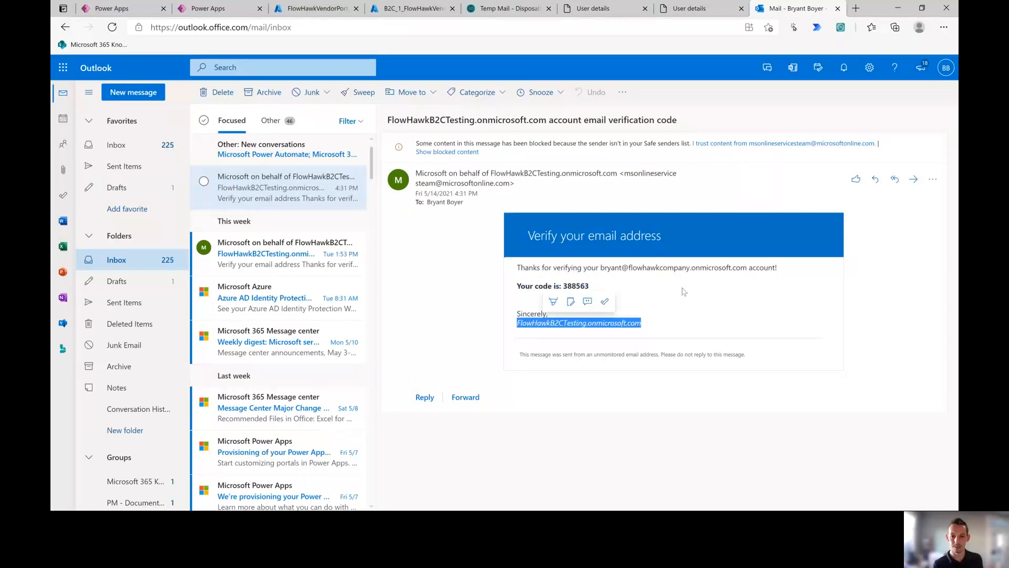
drag(602, 267, 744, 272)
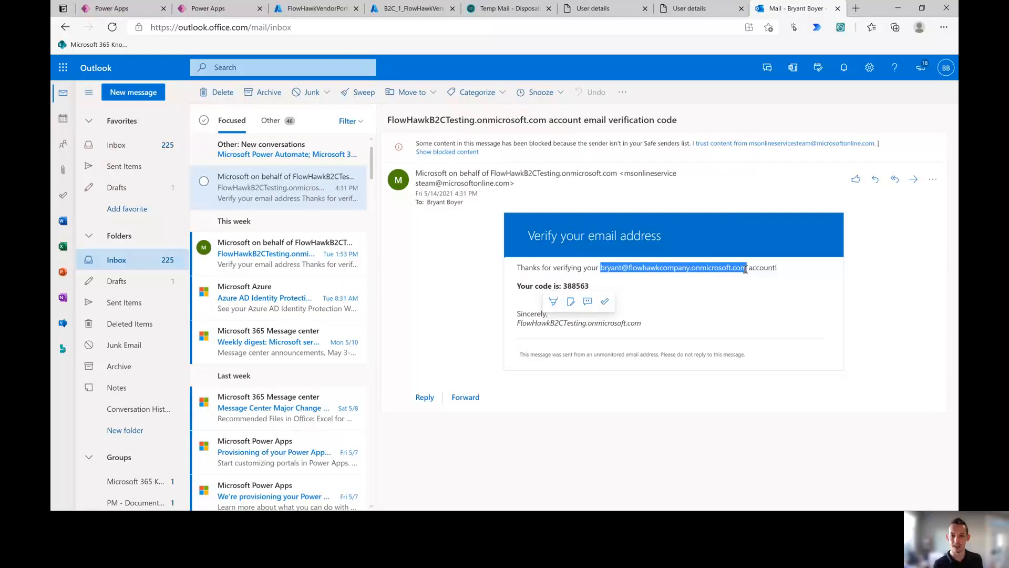
drag(519, 327, 626, 323)
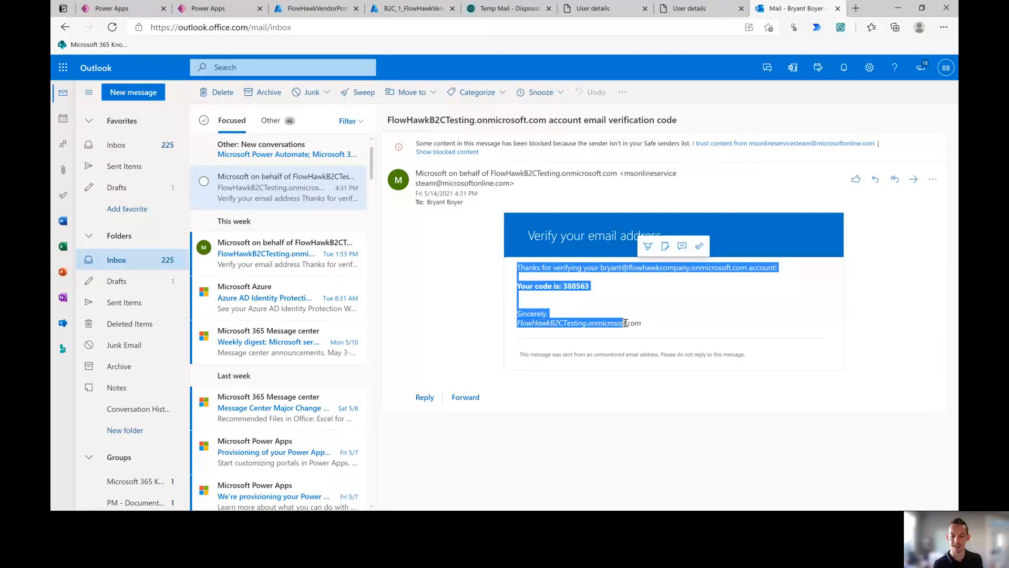
click(651, 328)
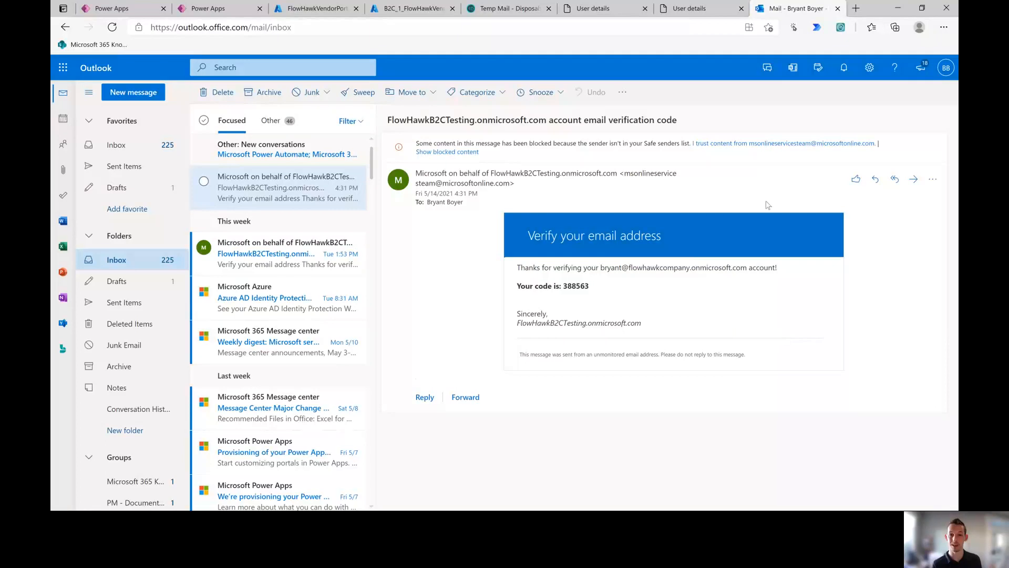
click(689, 9)
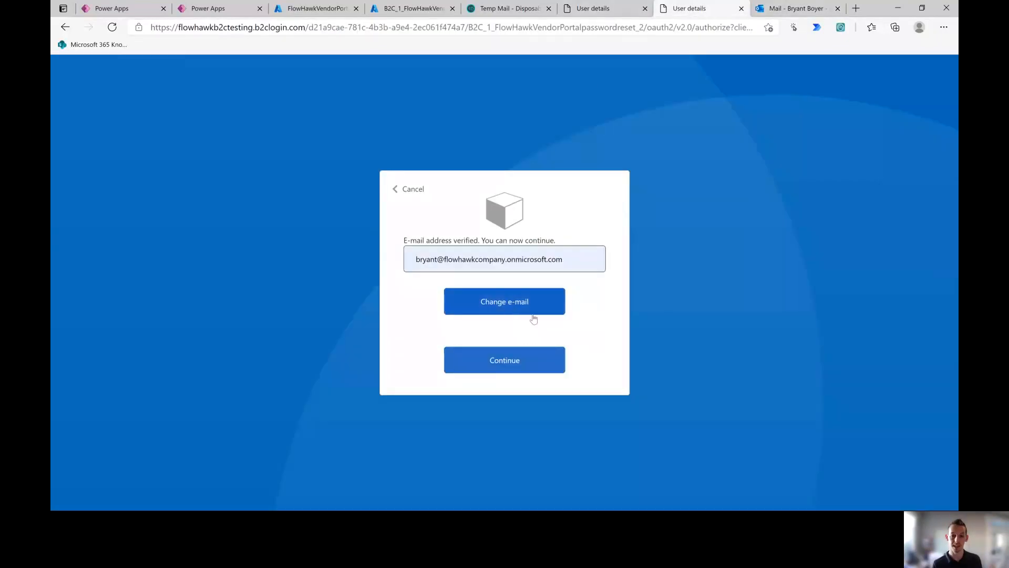
Step: Continue the reset, cancel after the 'account could not be found' error, and return to Power Apps apps
click(506, 365)
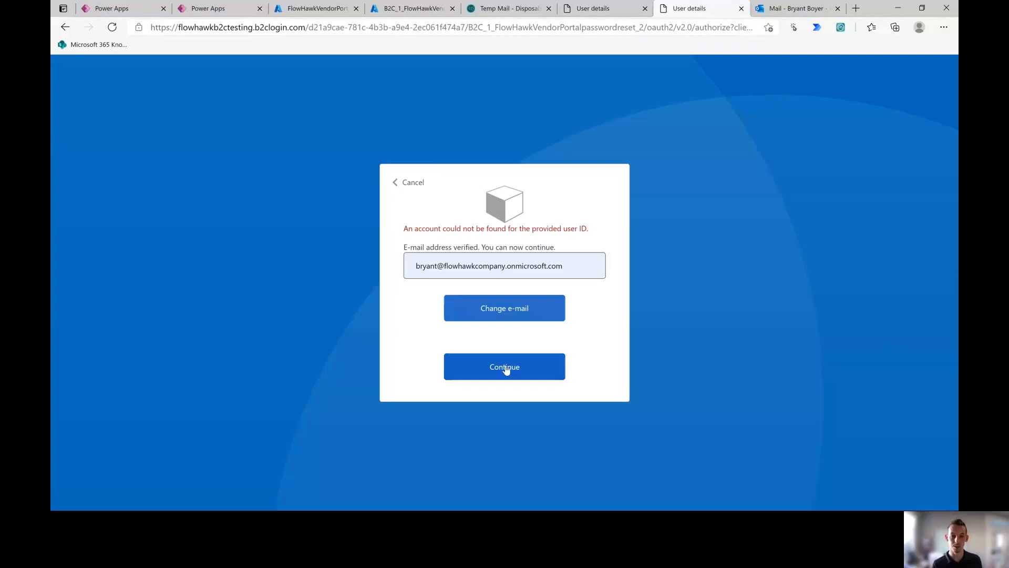
click(403, 181)
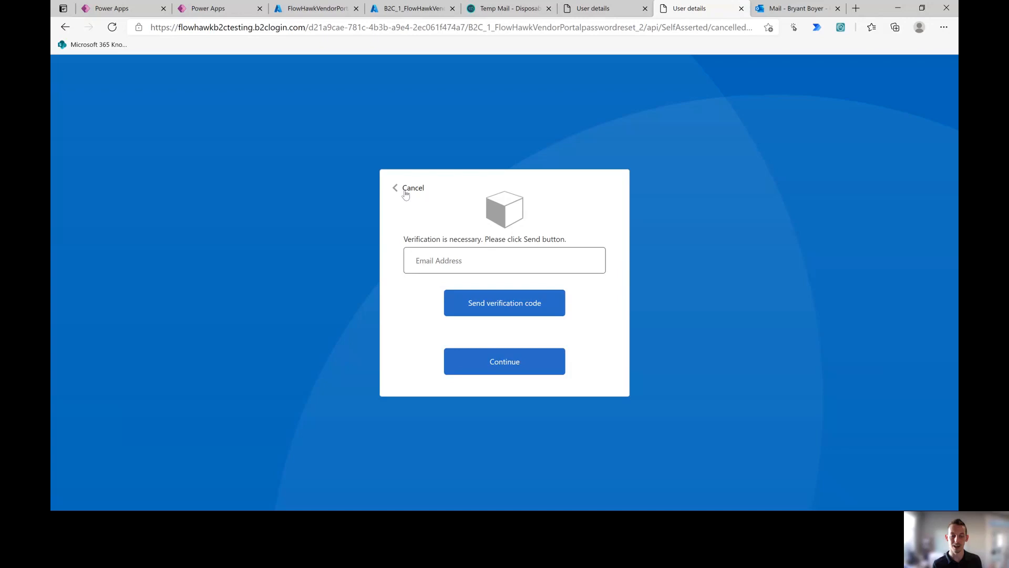
click(410, 188)
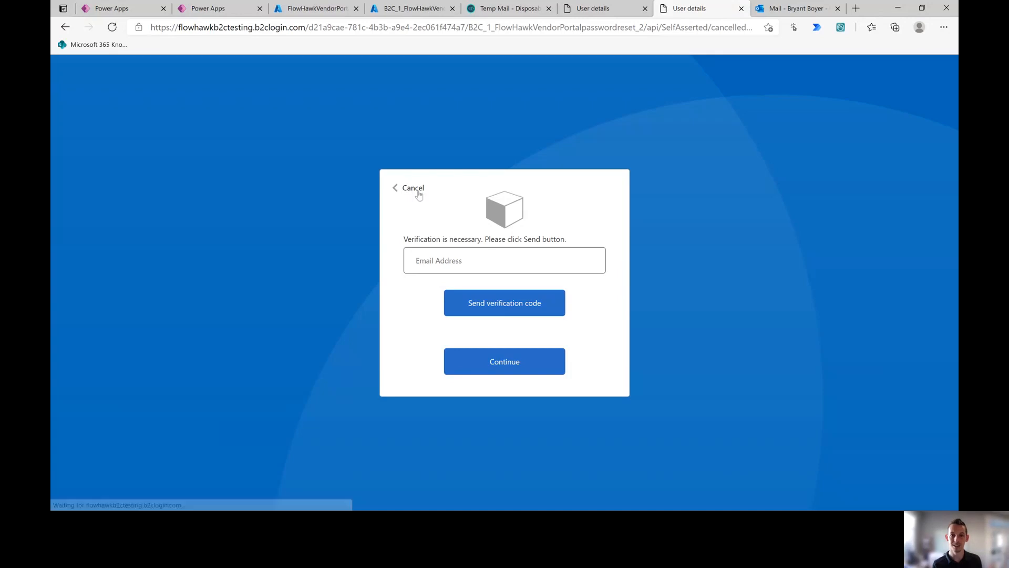
click(133, 8)
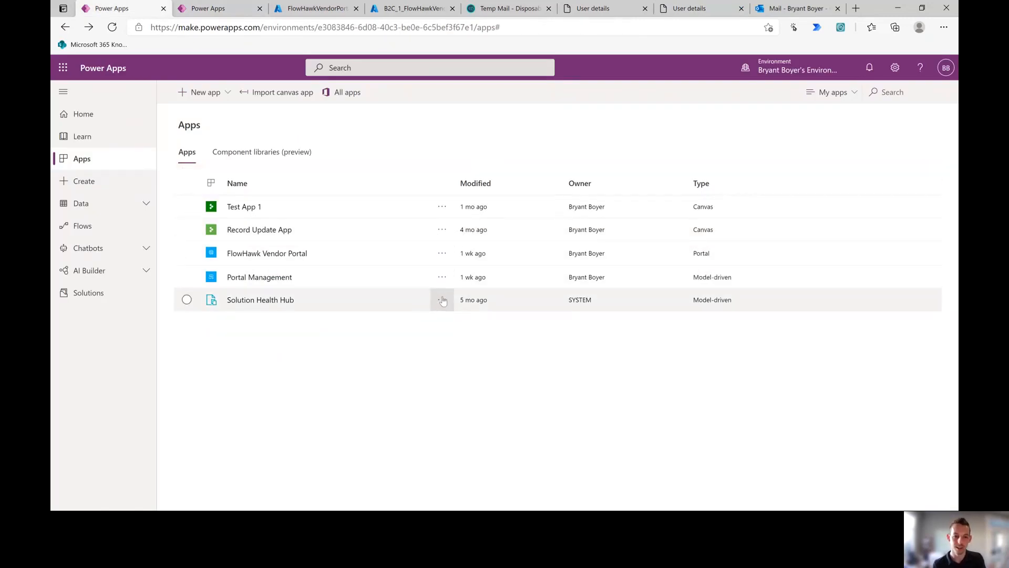
Step: Launch Portal Management from the app's actions menu and open Site Settings
click(442, 278)
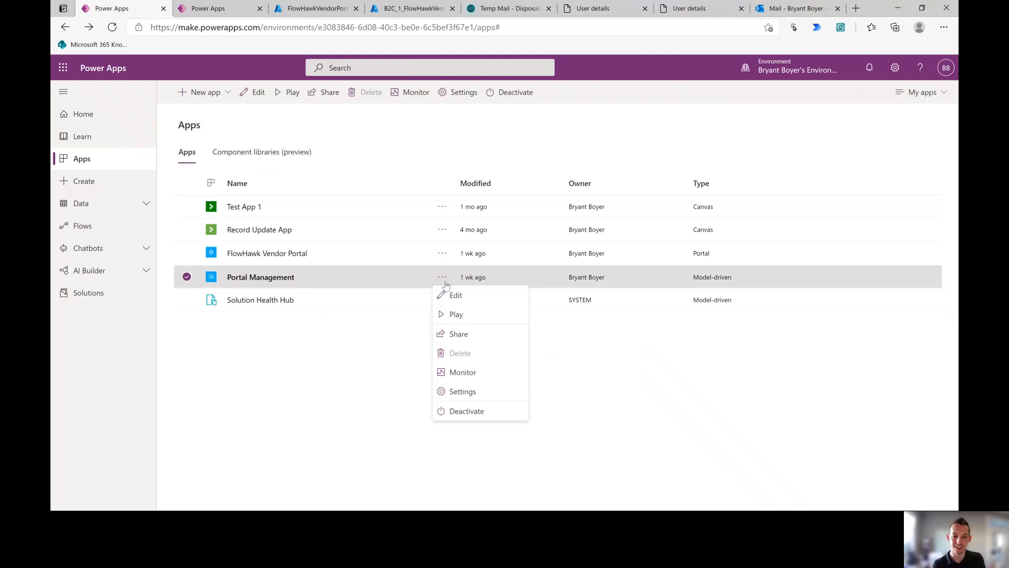
click(455, 313)
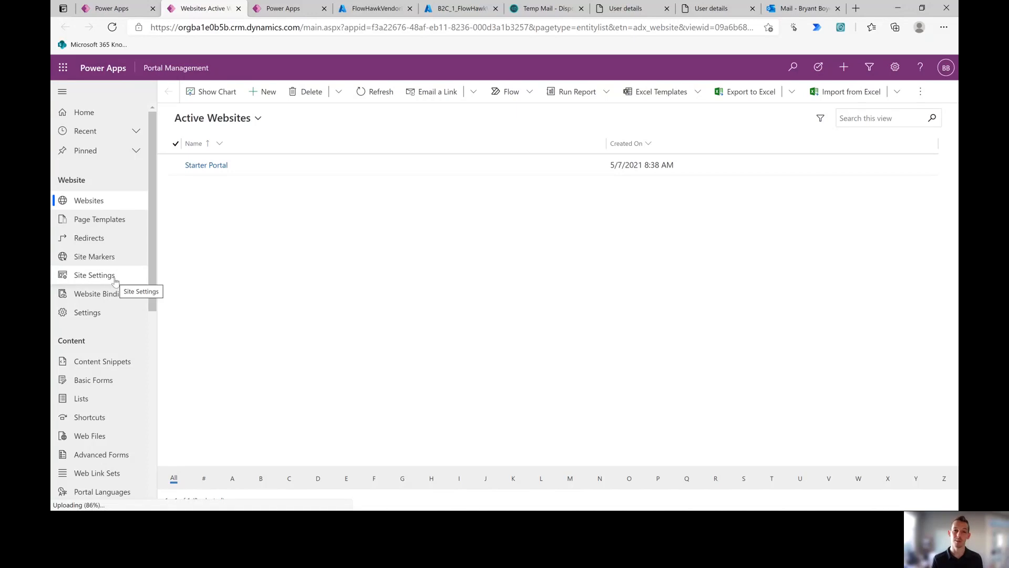
click(113, 279)
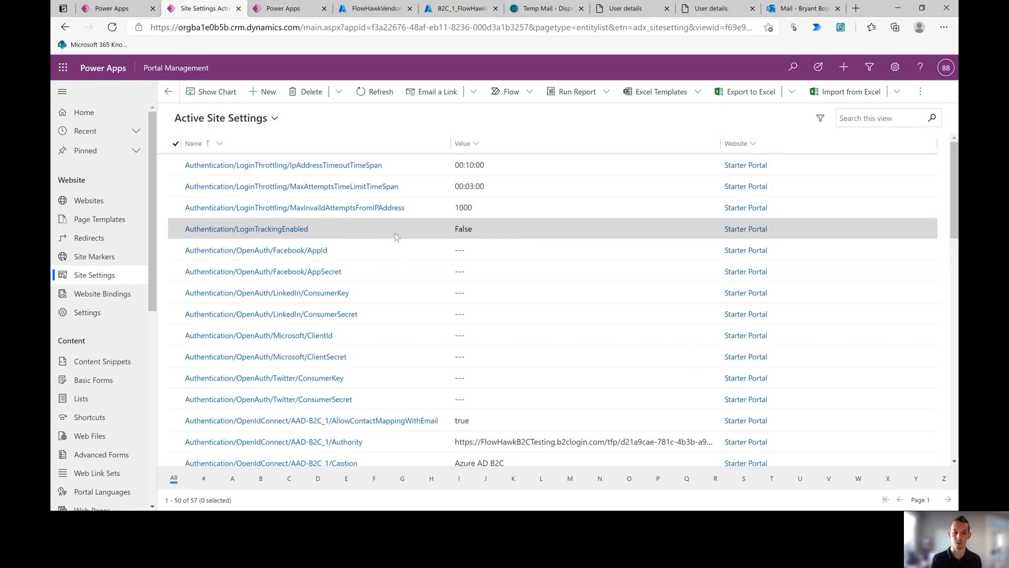
Step: Review the site settings list, then bring up the signupsignin_2 user flow's Languages page in Azure
scroll(396, 236, down, 5)
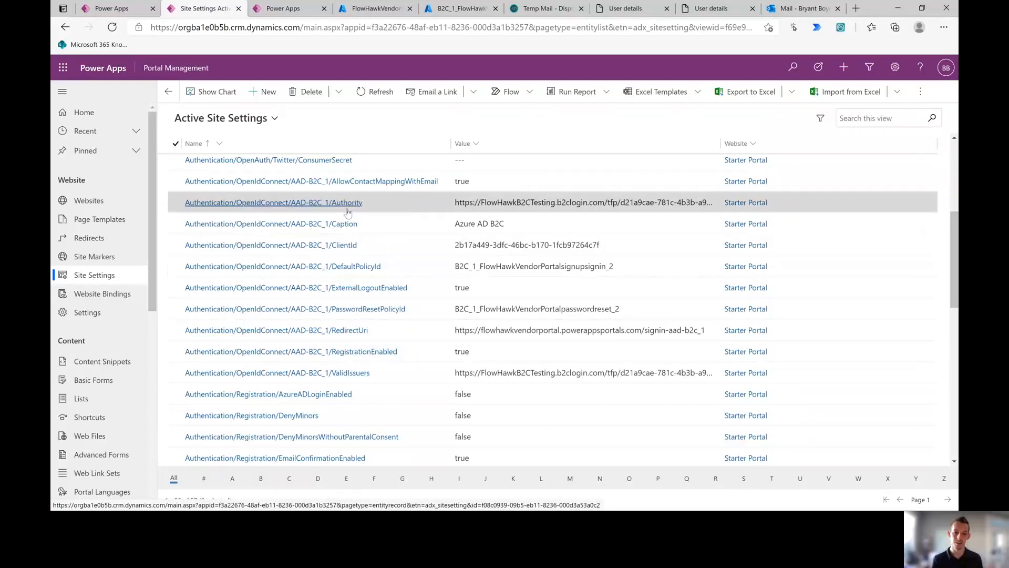
scroll(355, 339, down, 5)
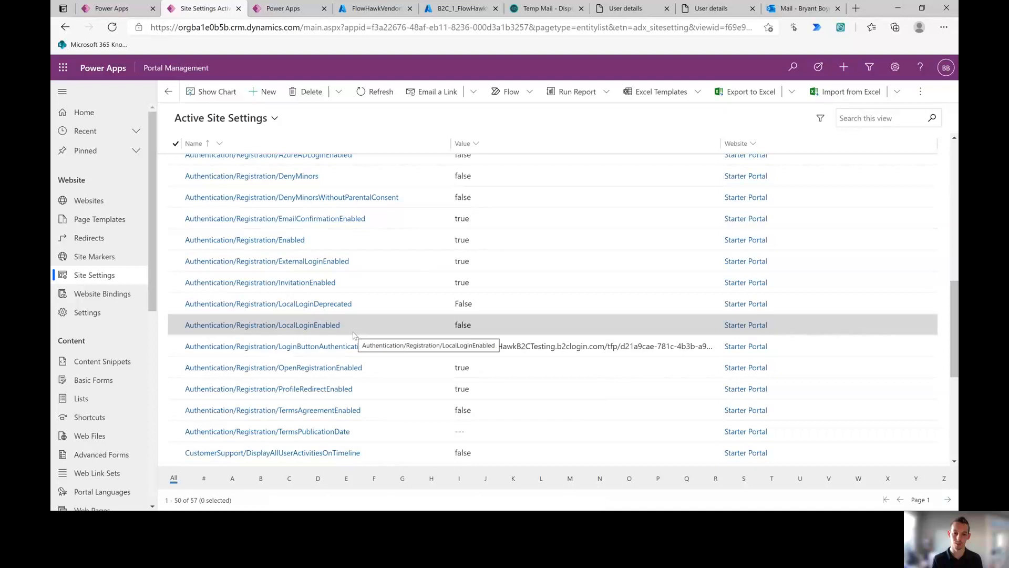
scroll(352, 310, up, 5)
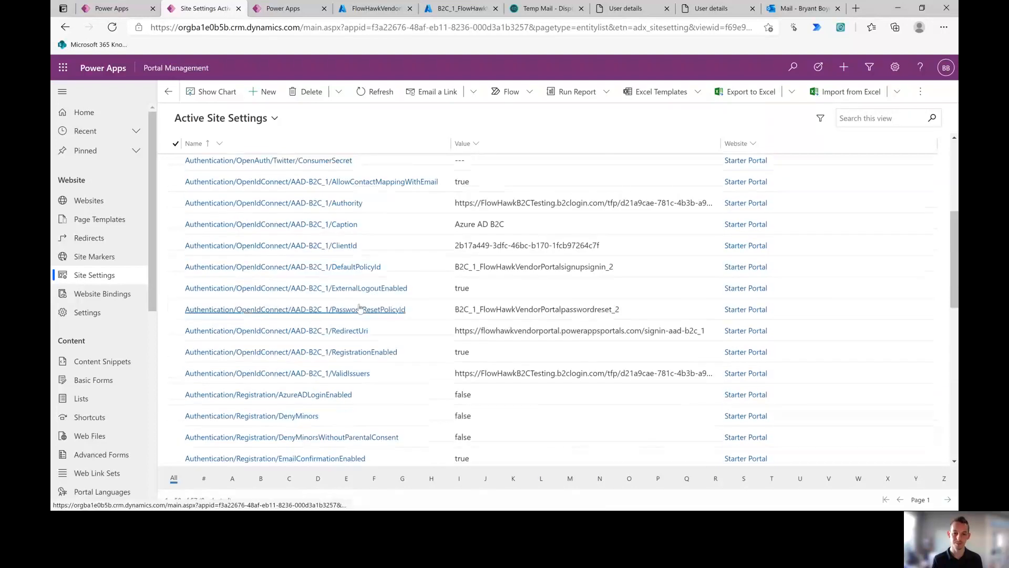
scroll(352, 311, down, 7)
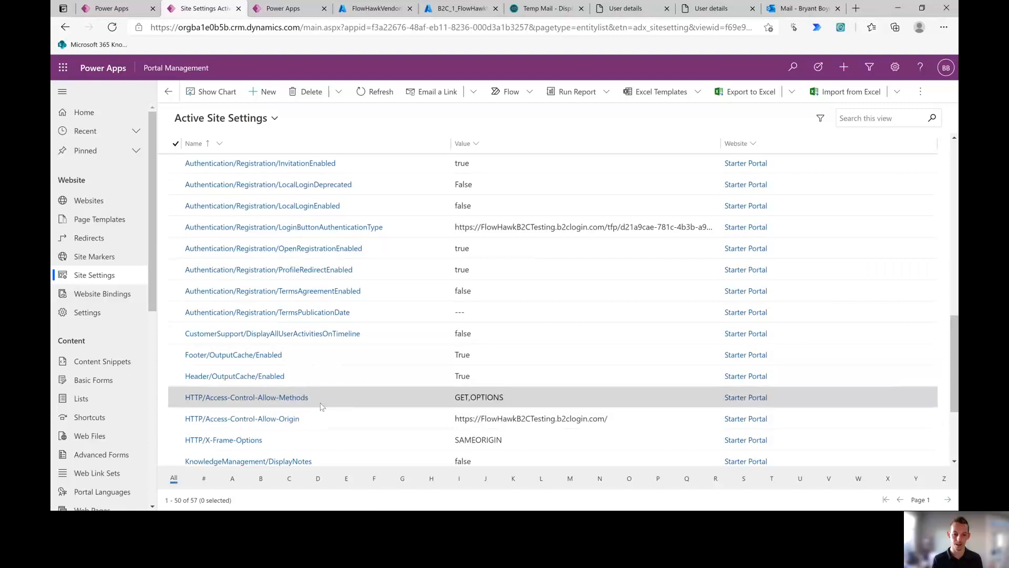
scroll(321, 344, up, 10)
scroll(322, 342, down, 7)
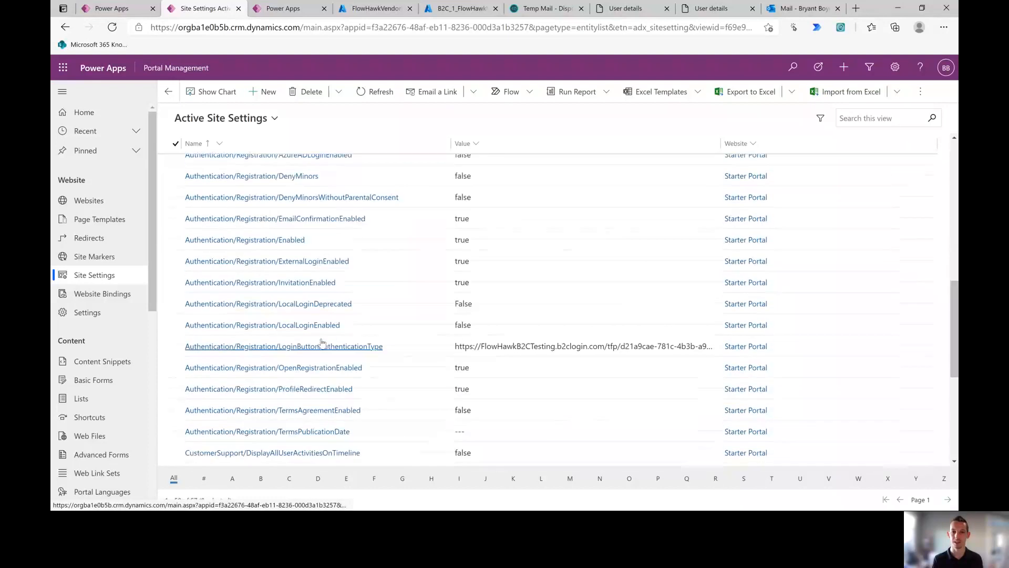
scroll(322, 342, down, 5)
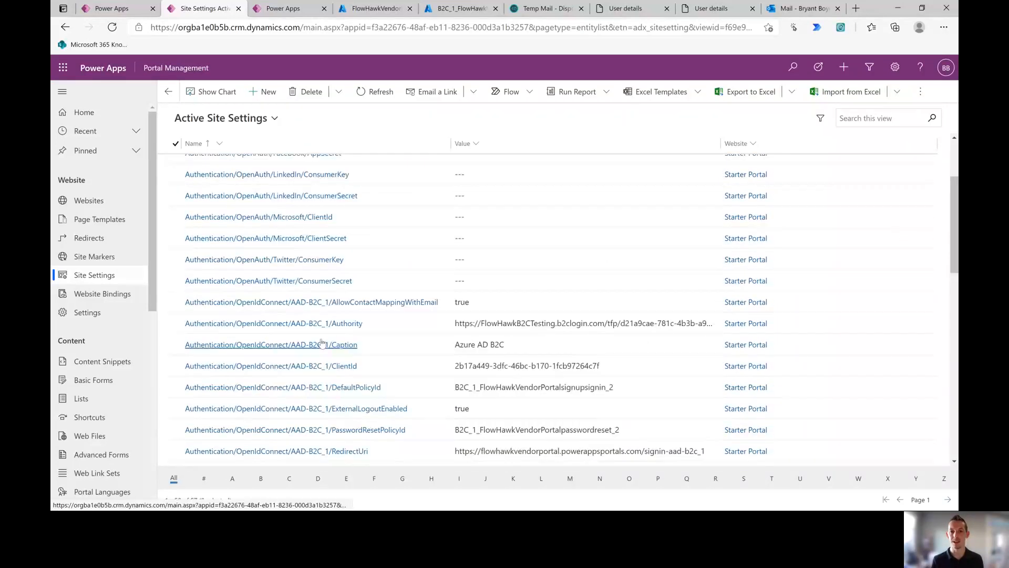
scroll(322, 343, up, 2)
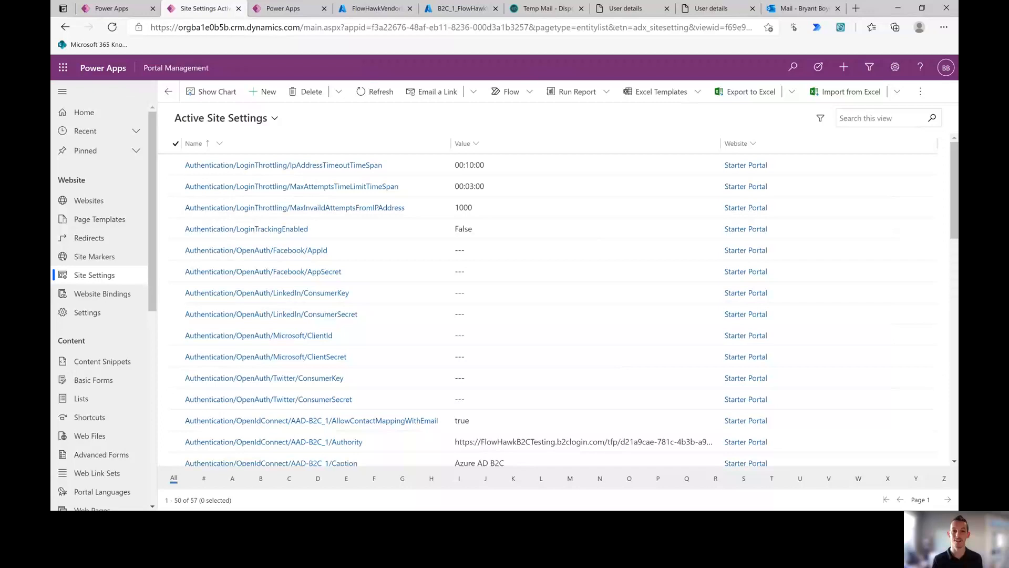
key(alt+Tab)
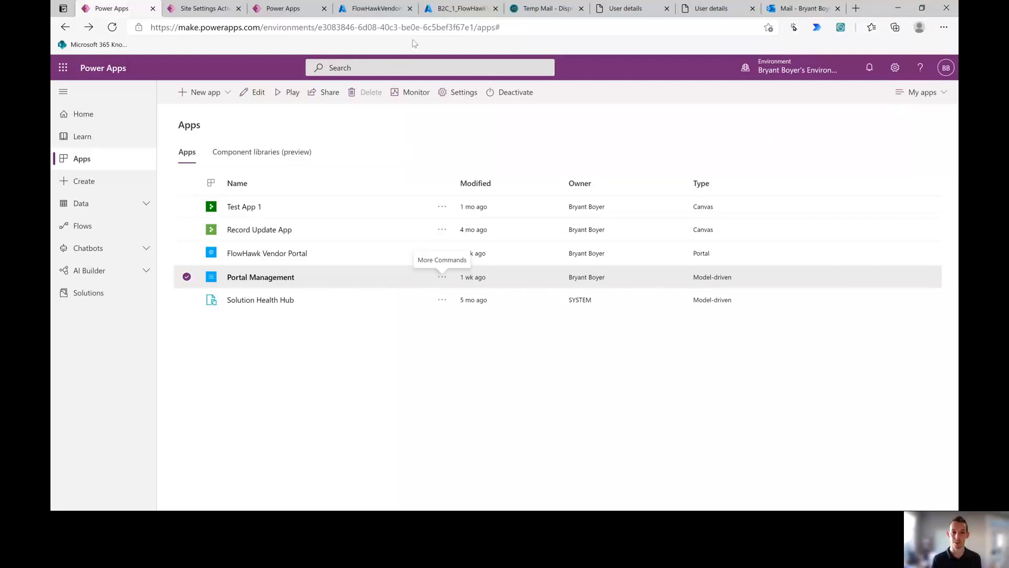
click(426, 10)
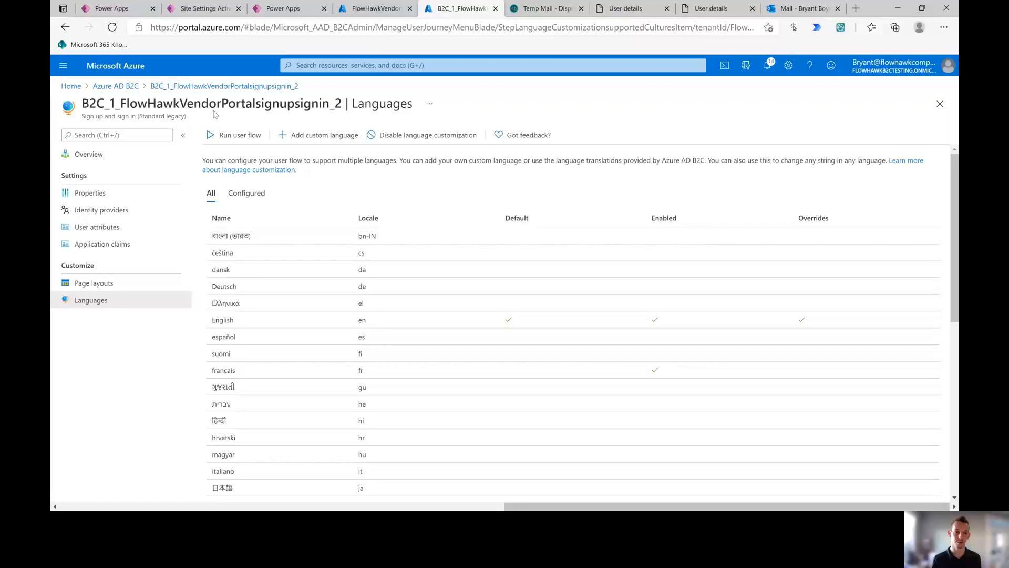
Step: Open B2C_1_FlowHawkVendorPortalpasswordreset_2 from the B2C user flows list and view its Properties
click(128, 87)
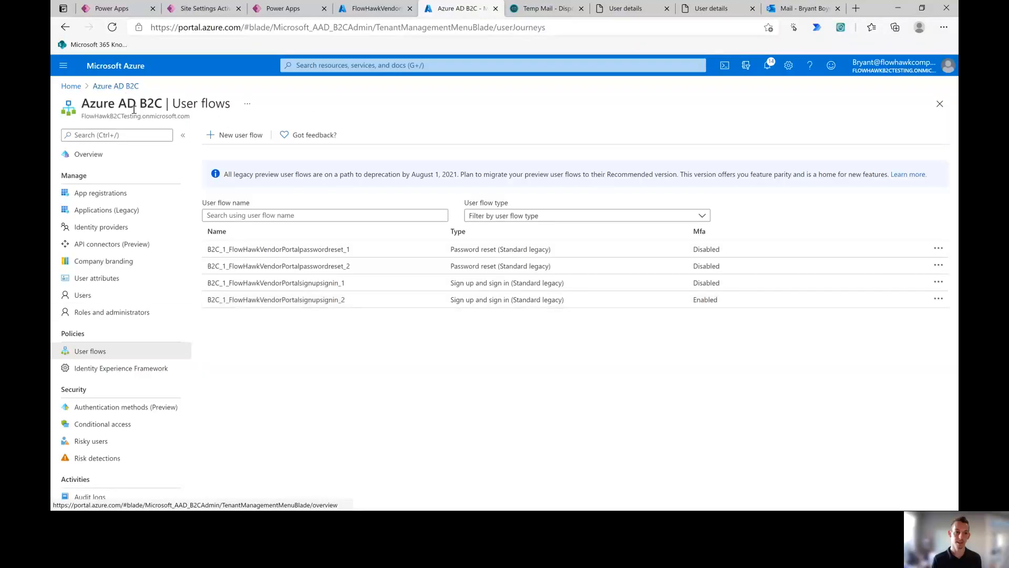
click(297, 269)
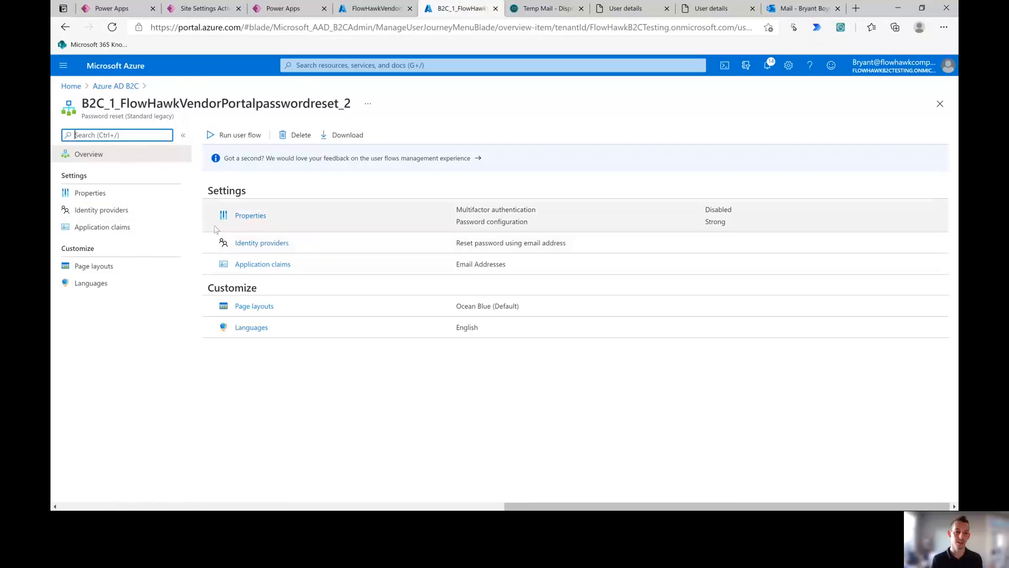
click(241, 216)
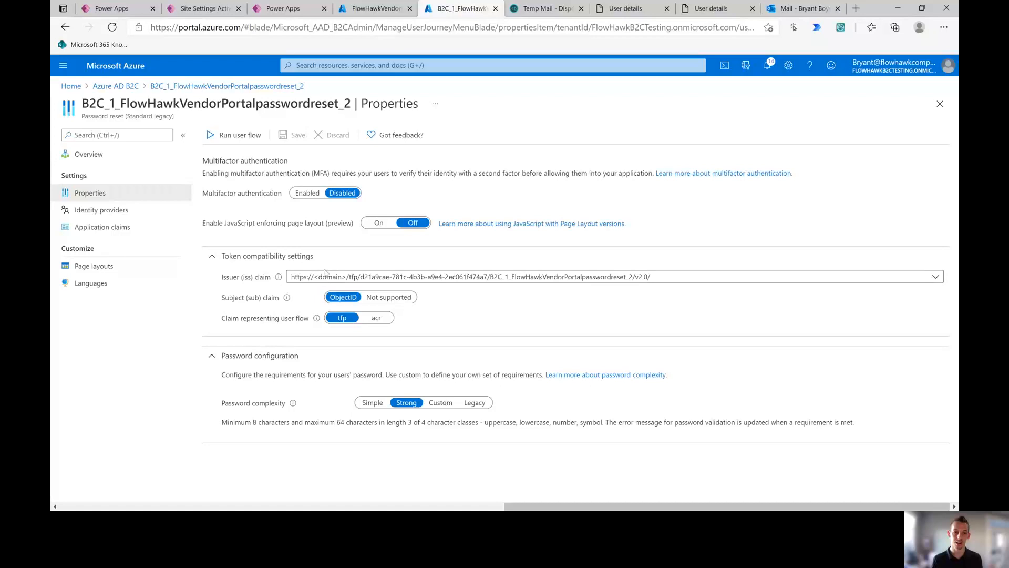
Step: Set the Issuer (iss) claim to the shorter v2.0 format and save the properties
click(338, 279)
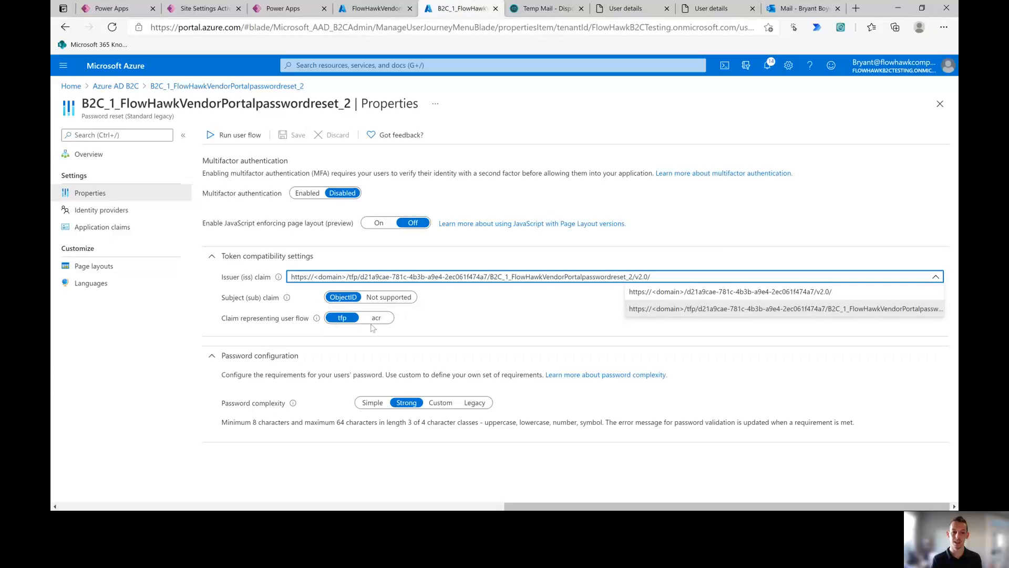
click(671, 293)
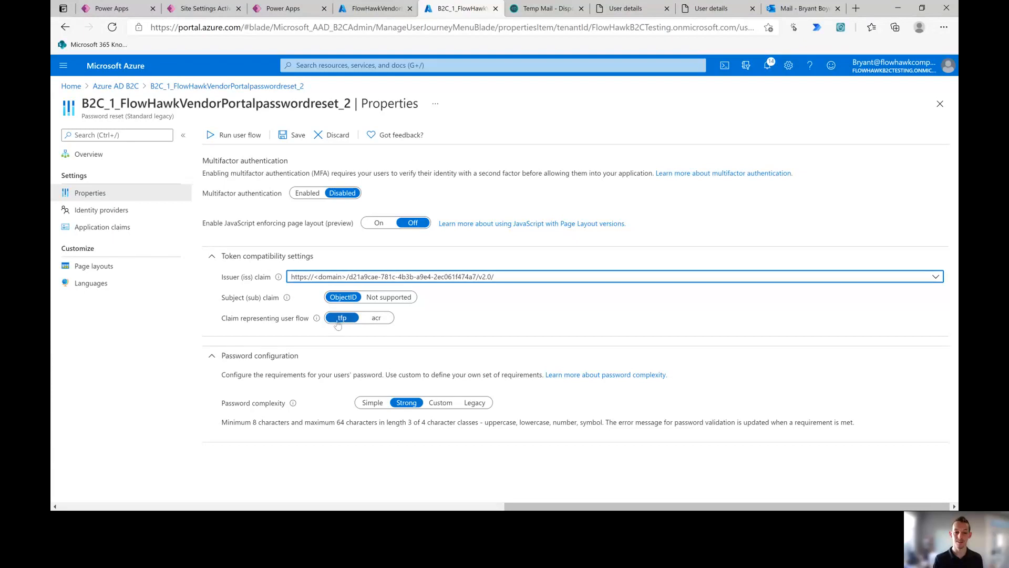
click(292, 137)
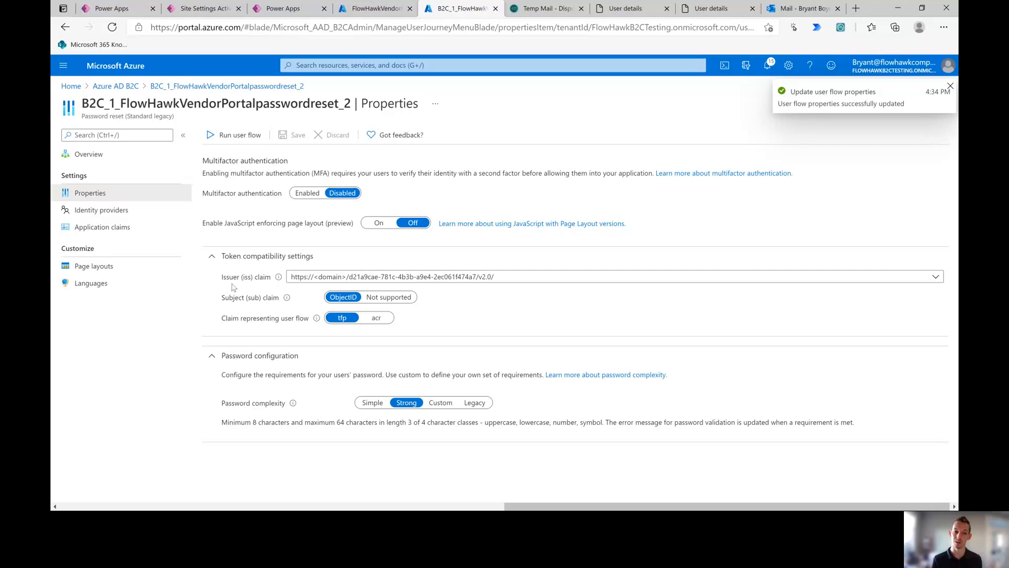
Step: Open the flow's OpenID configuration and select the issuer URL up to v2.0/
click(236, 138)
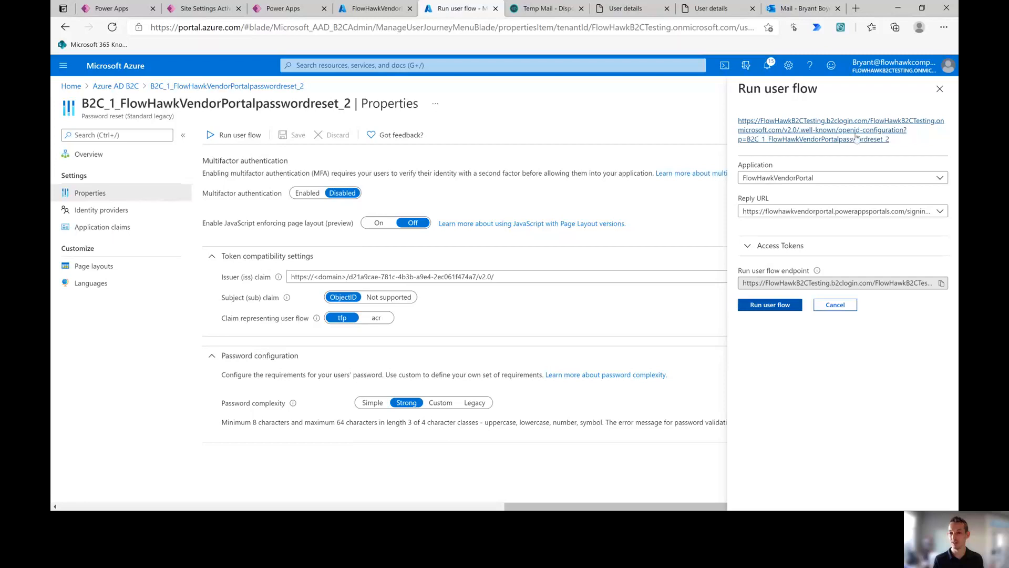
click(856, 138)
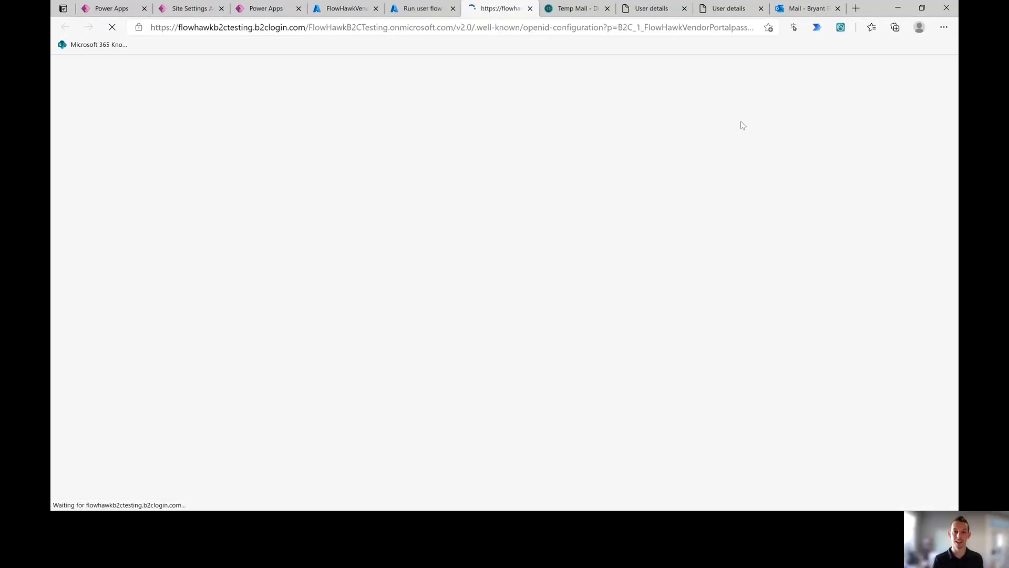
drag(104, 74, 347, 72)
drag(414, 72, 416, 74)
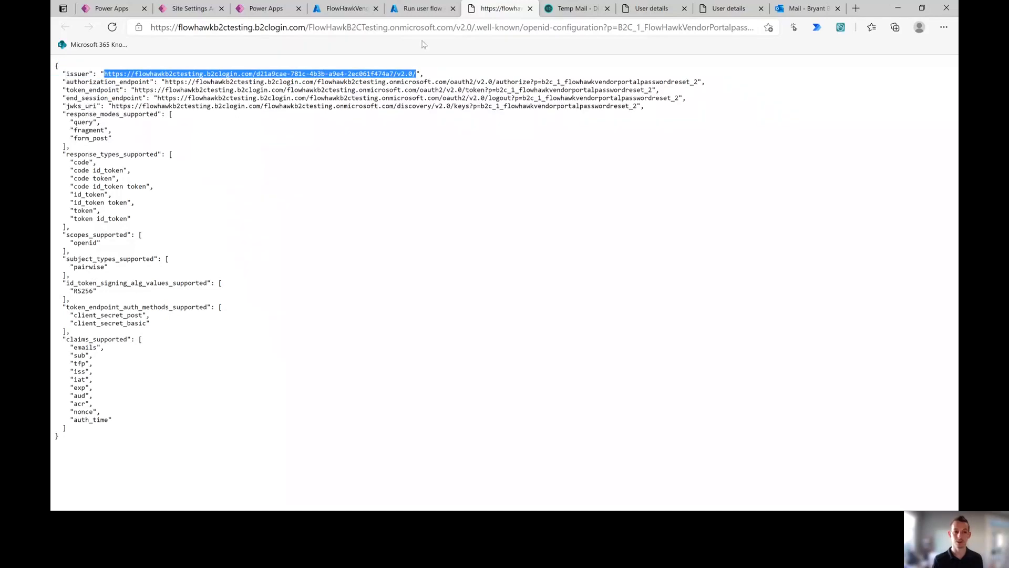
click(266, 8)
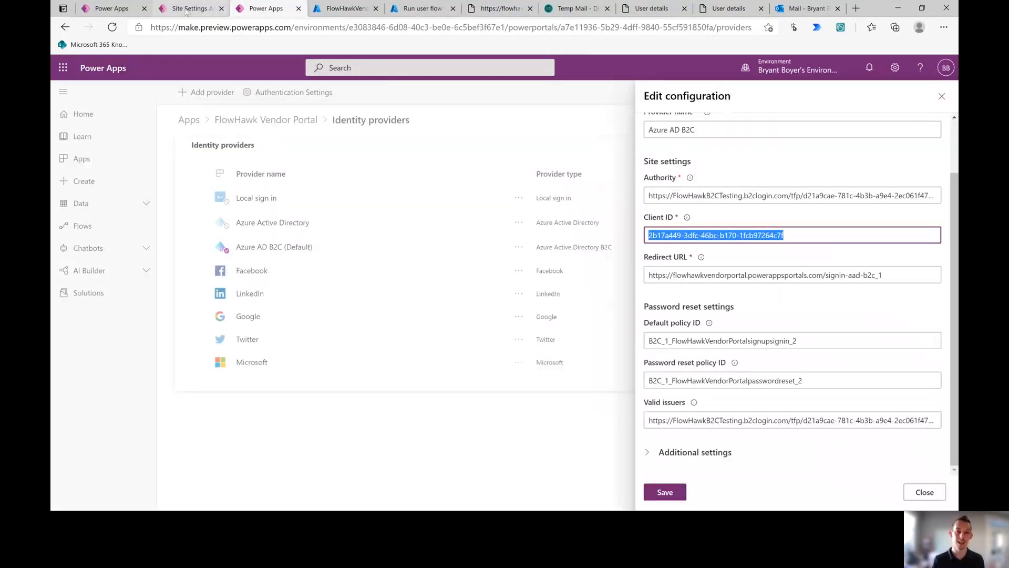
Step: Reload the identity providers page and open the Azure AD B2C provider's edit configuration
click(942, 96)
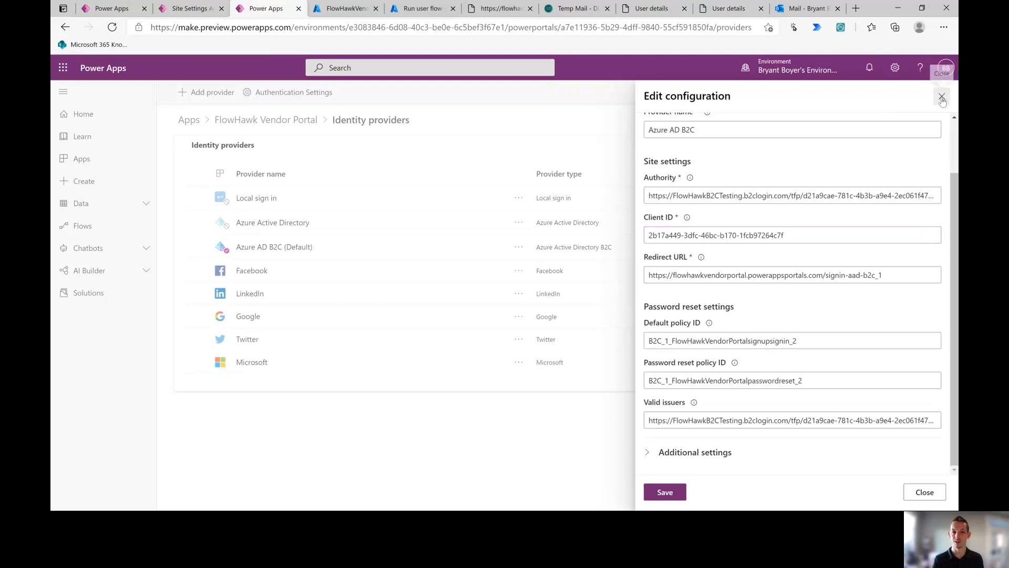
click(113, 28)
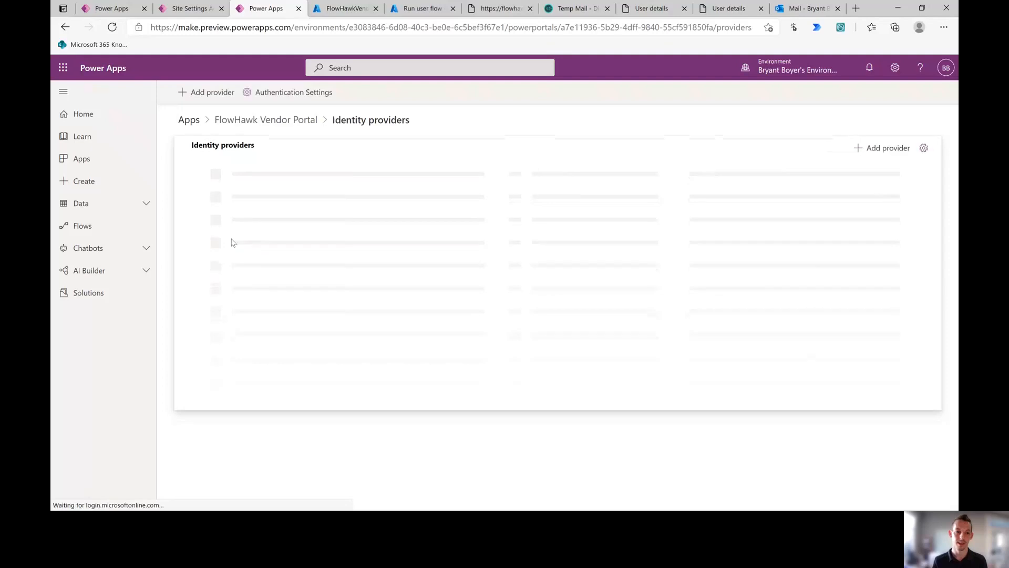
click(518, 246)
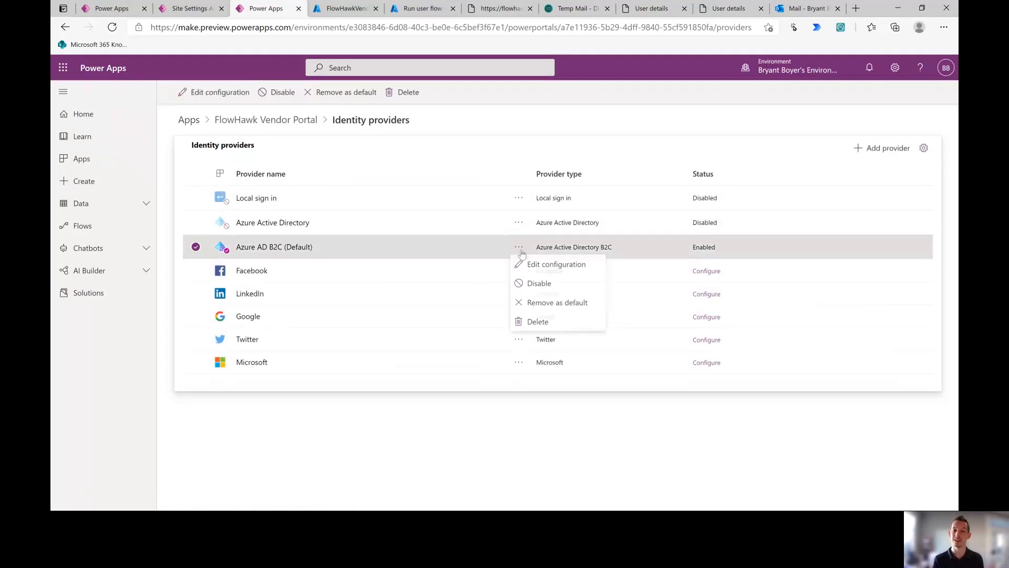
click(531, 264)
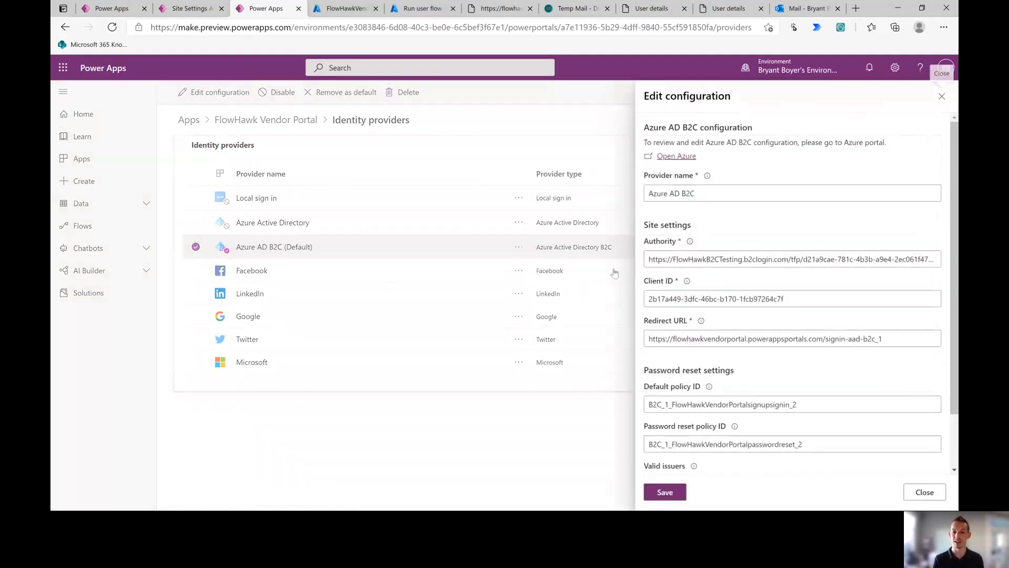
scroll(757, 301, down, 2)
Step: Replace Valid issuers with the two comma-separated issuer URLs and save the provider
click(744, 420)
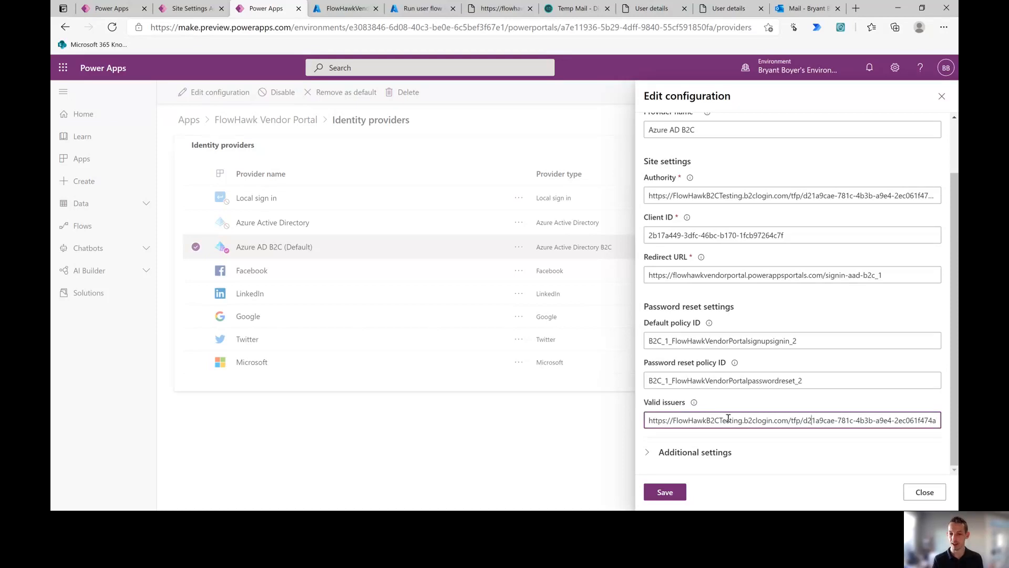
key(Right)
key(Right)
key(Right)
key(Right)
key(Right)
key(Right)
key(Right)
key(Right)
key(Right)
key(Right)
key(Right)
key(Right)
key(Right)
key(Right)
key(Right)
key(Right)
key(Right)
key(Right)
key(Right)
key(Right)
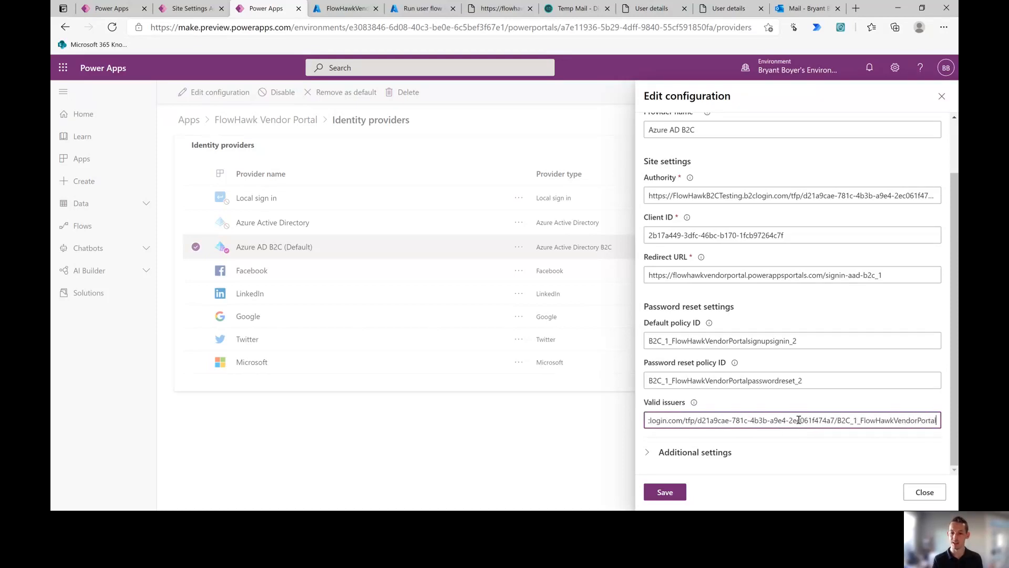
key(Right)
key(Right)
key(Right)
key(Right)
key(Right)
key(Right)
key(Right)
key(Right)
key(Right)
key(Right)
key(Right)
key(Right)
key(Right)
key(Right)
key(Right)
key(Right)
key(Right)
key(Right)
key(Right)
key(Right)
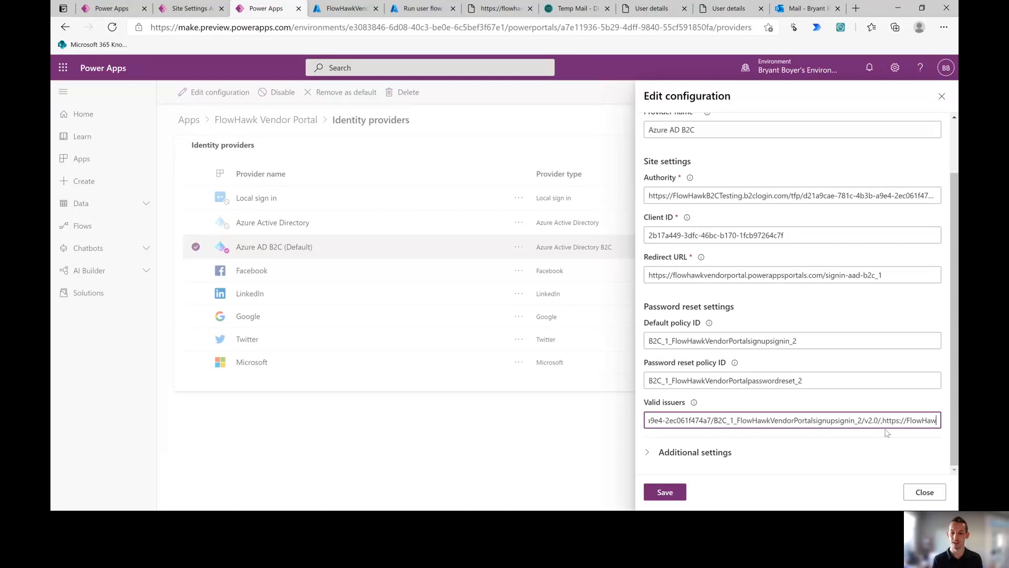
drag(885, 422, 936, 424)
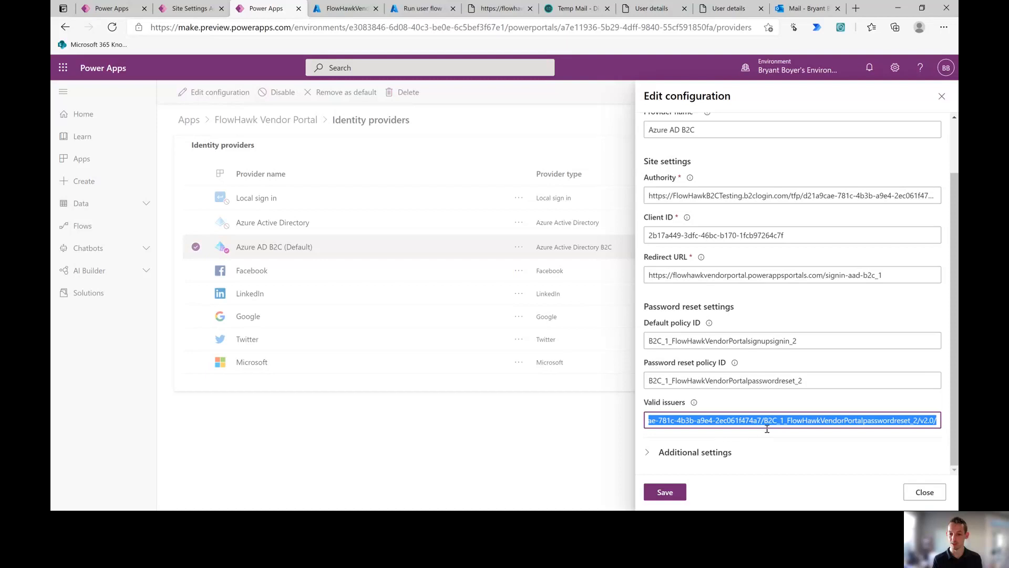
key(ctrl+v)
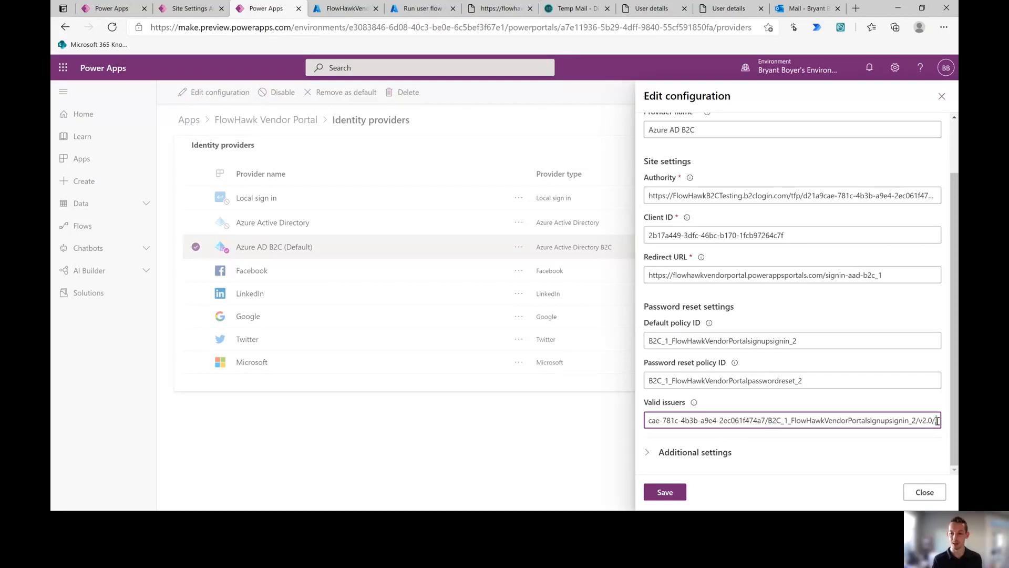
text(,)
key(ctrl+v)
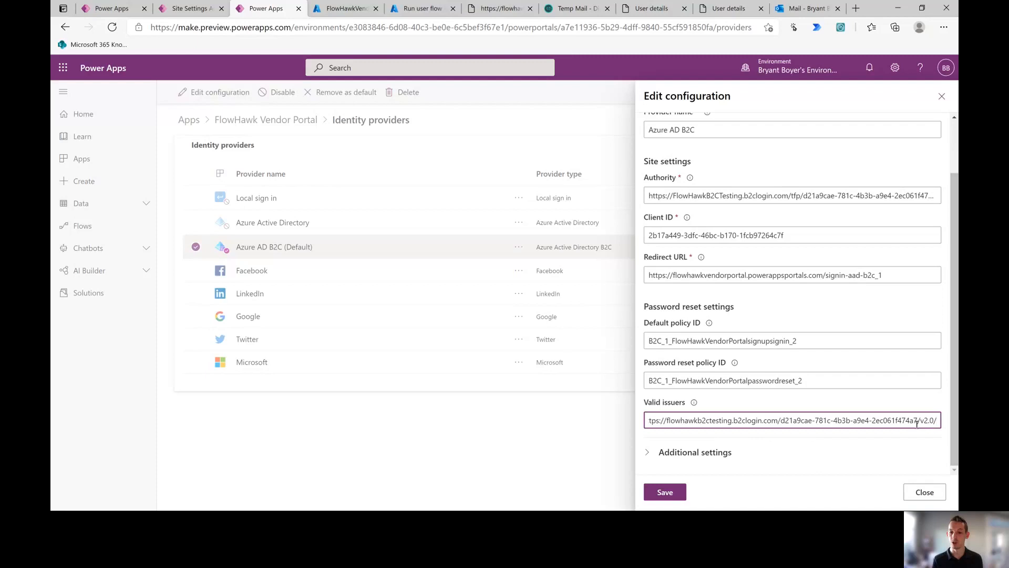
click(676, 496)
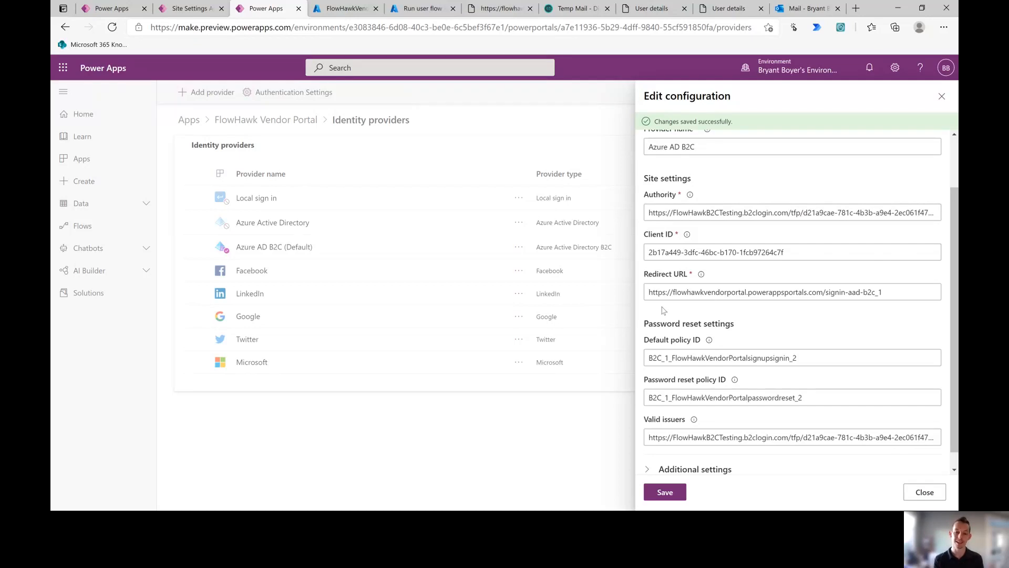
Step: Close the provider panel and check the Azure tabs before returning to the Power Apps apps list
click(941, 97)
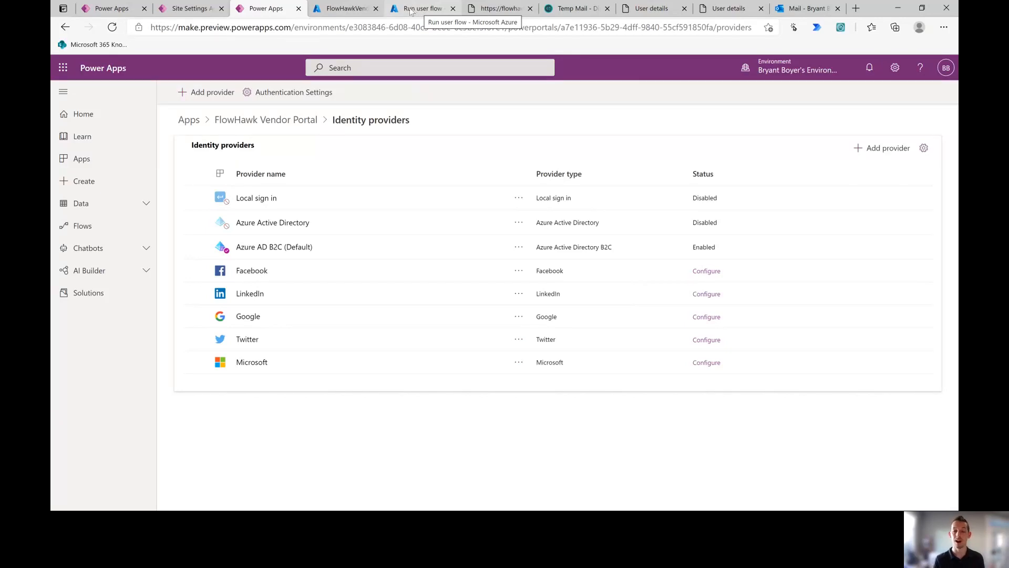
click(345, 9)
click(408, 8)
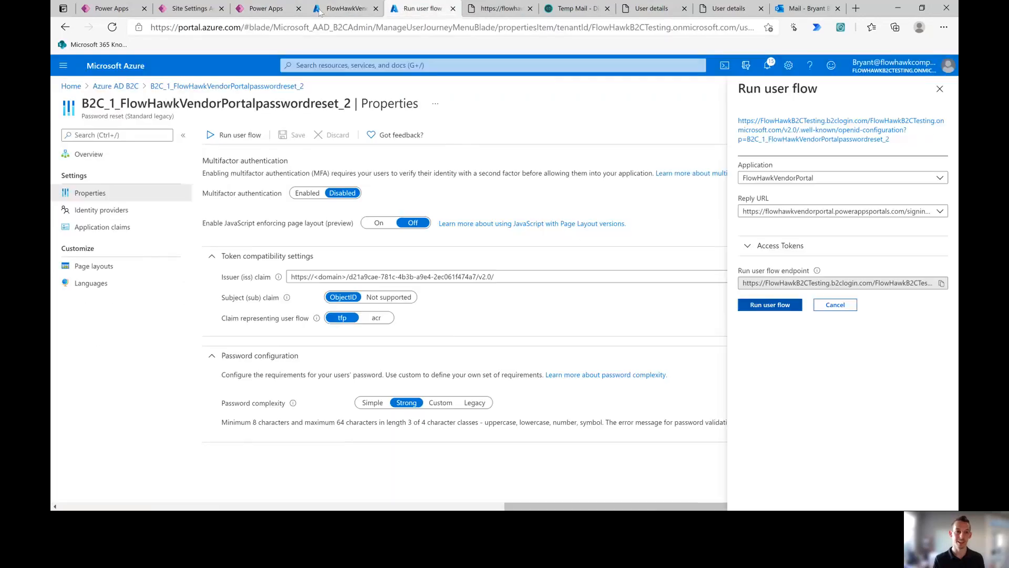
click(189, 9)
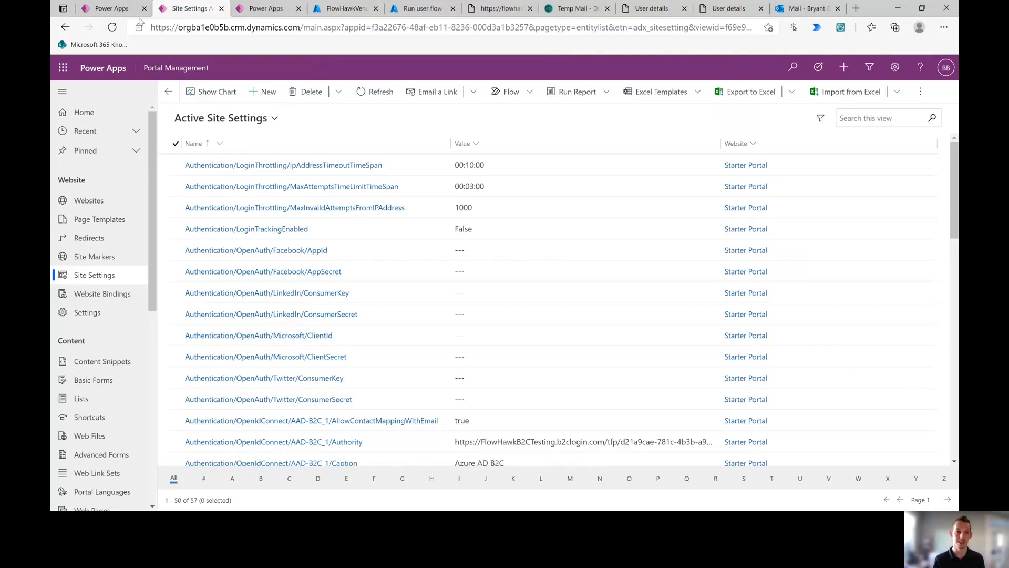
click(107, 9)
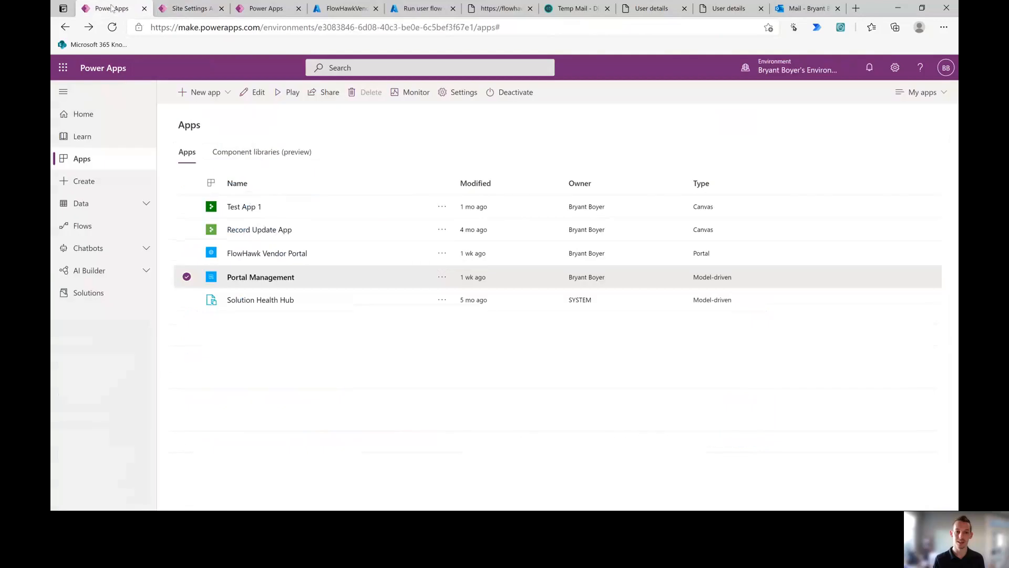
Step: Edit FlowHawk Vendor Portal in the portal studio and sync its configuration
click(442, 269)
click(455, 290)
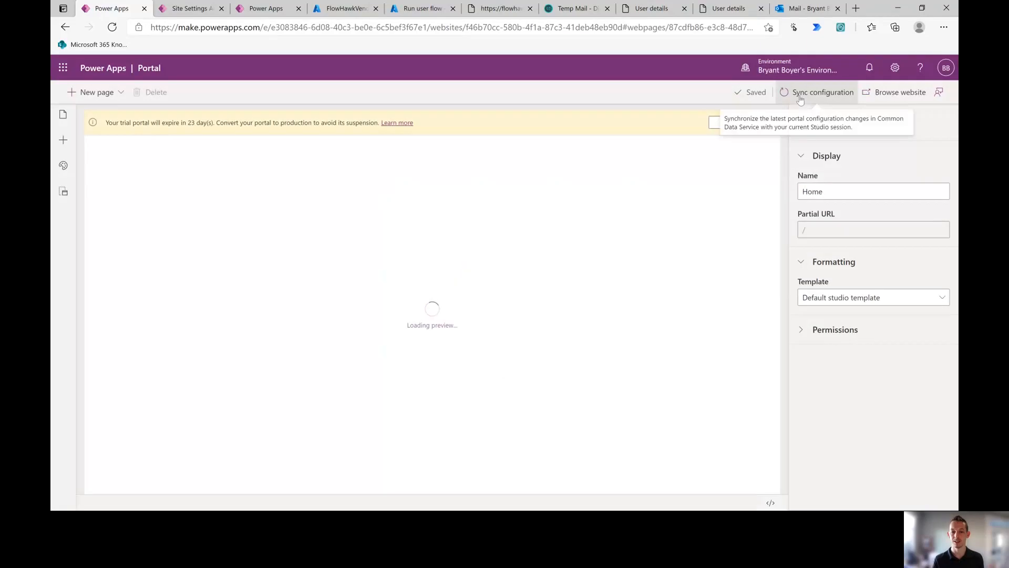
click(800, 100)
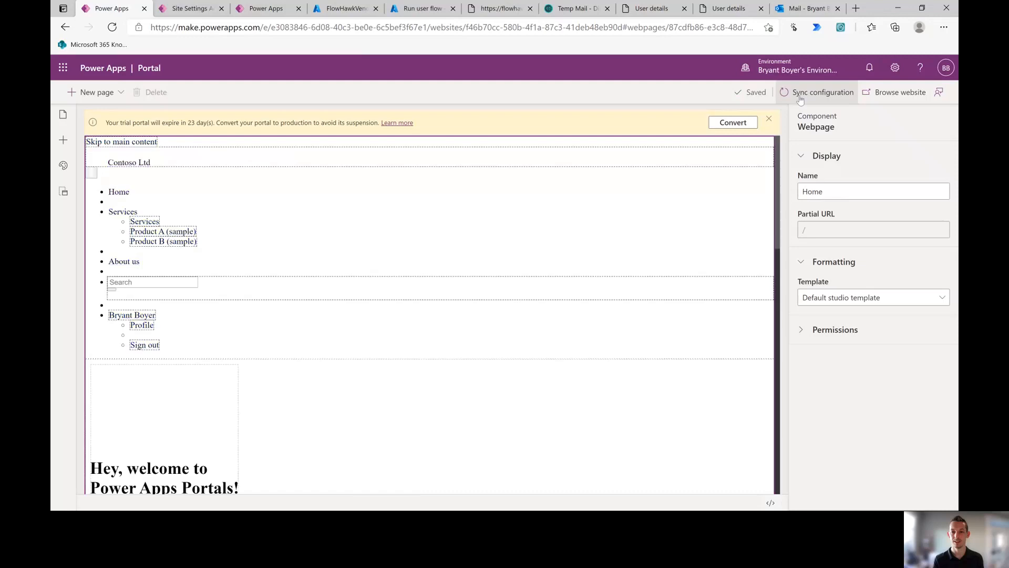
click(800, 100)
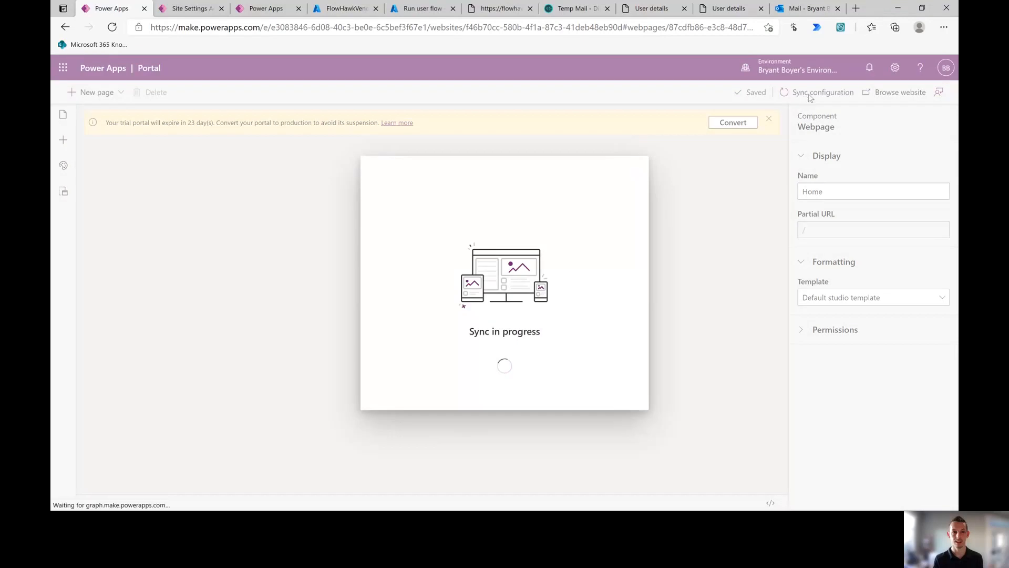
click(946, 29)
Step: Load the vendor portal in a new InPrivate window
click(856, 79)
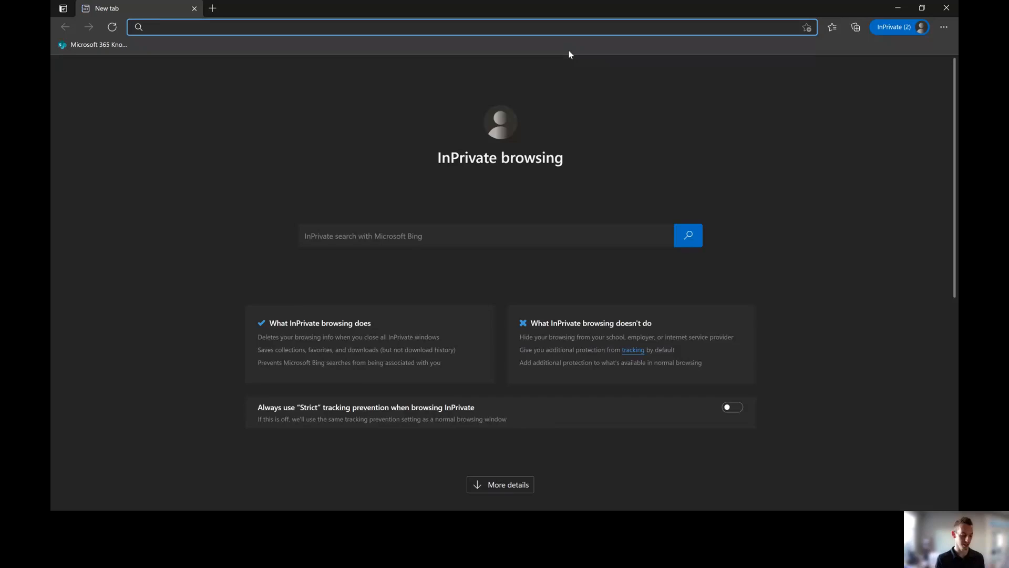
text(flowhawkvendorportal.powerappsportals.com)
key(Return)
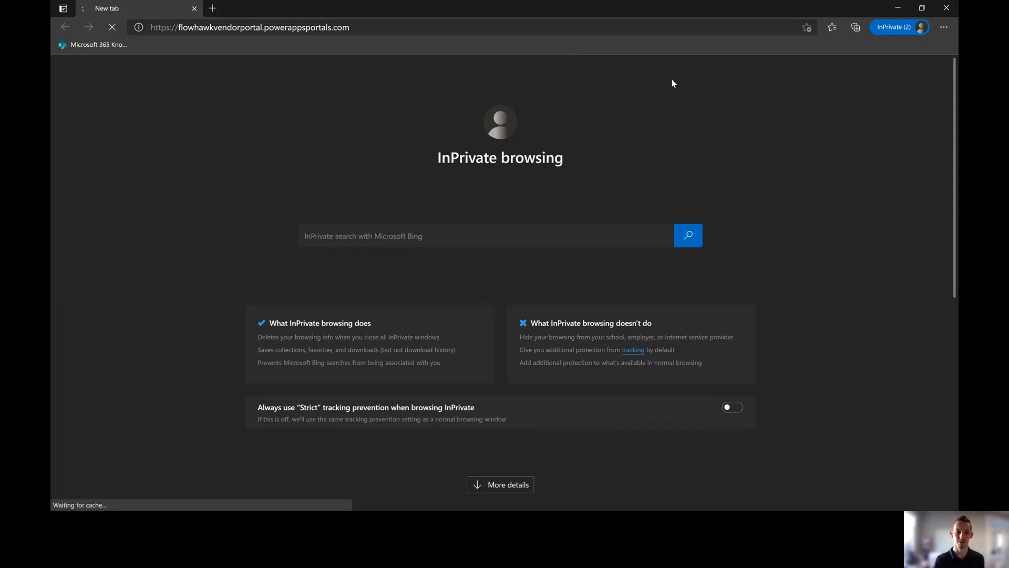
Step: Check the Azure tenant and user flow tabs, then start sign-in on the private portal
key(alt+Tab)
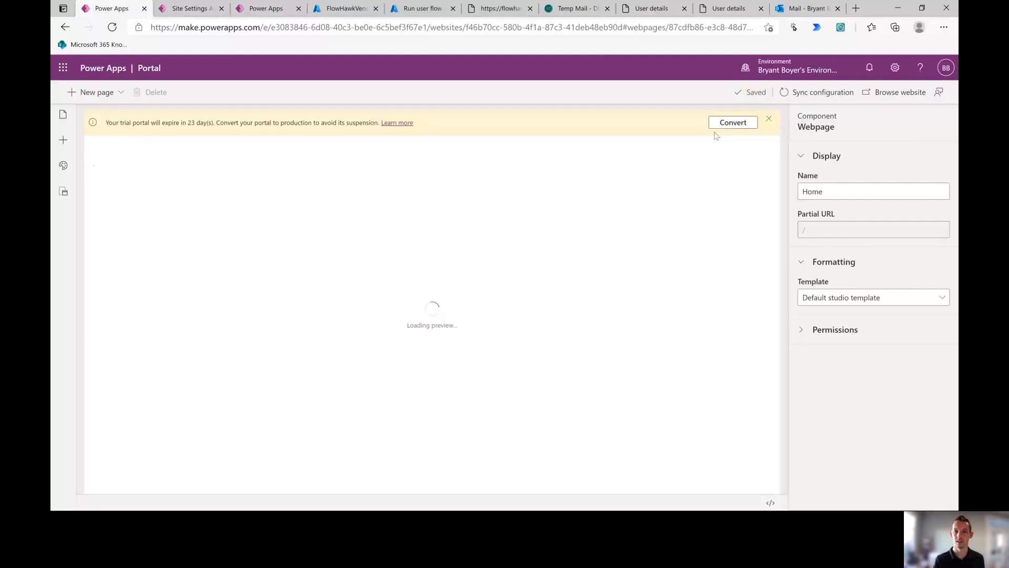
click(320, 9)
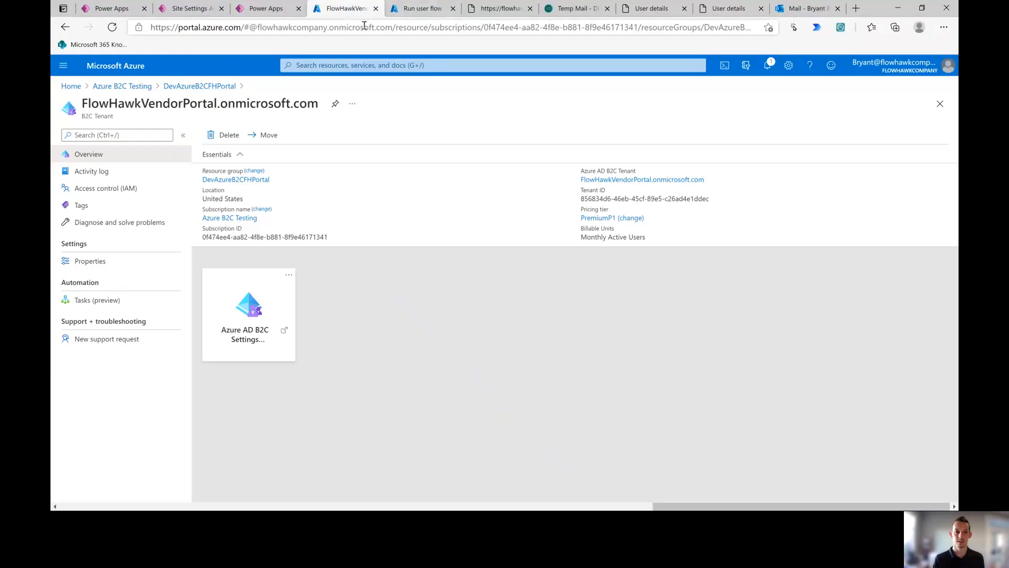
click(418, 9)
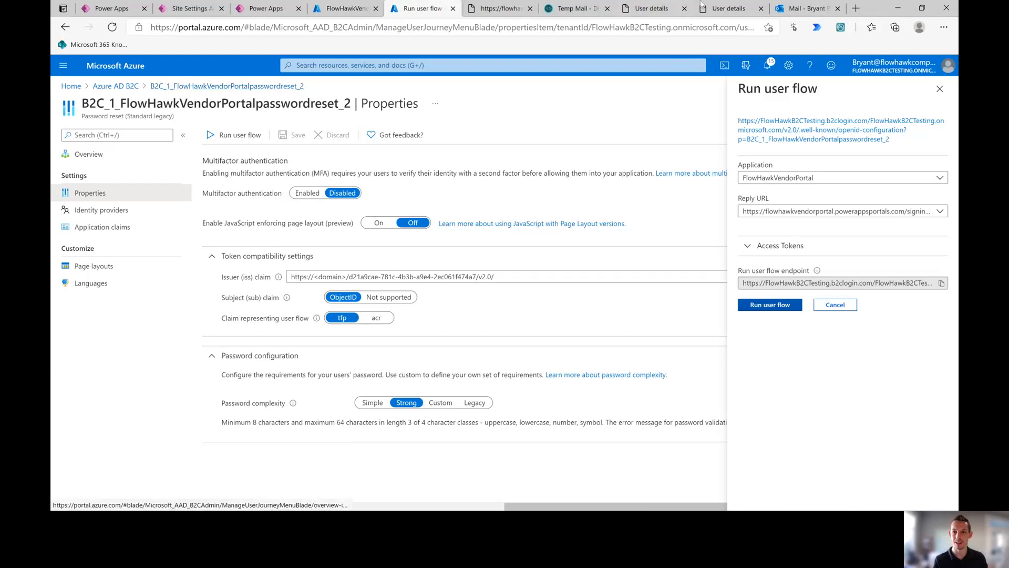
key(alt+Tab)
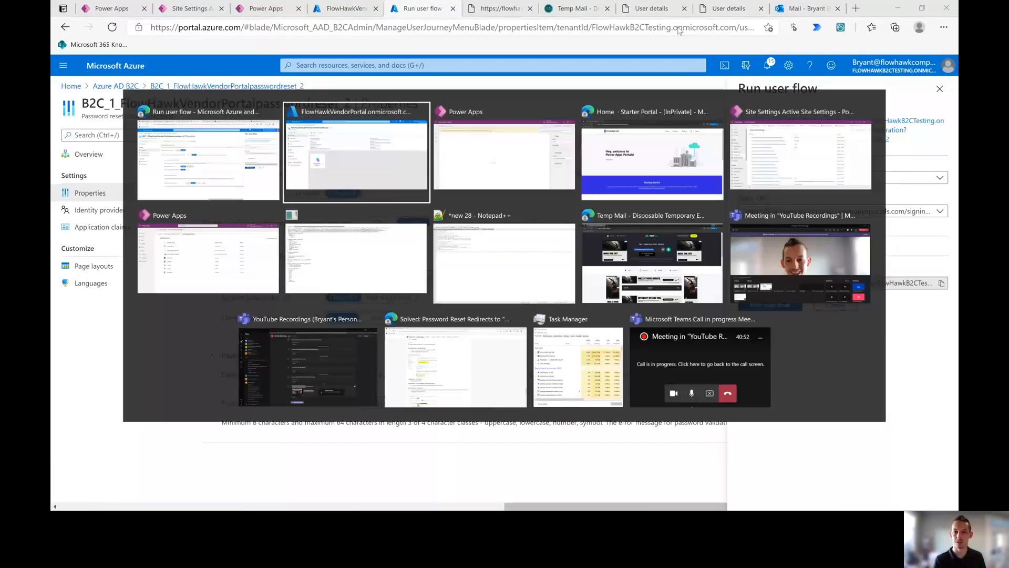
click(800, 84)
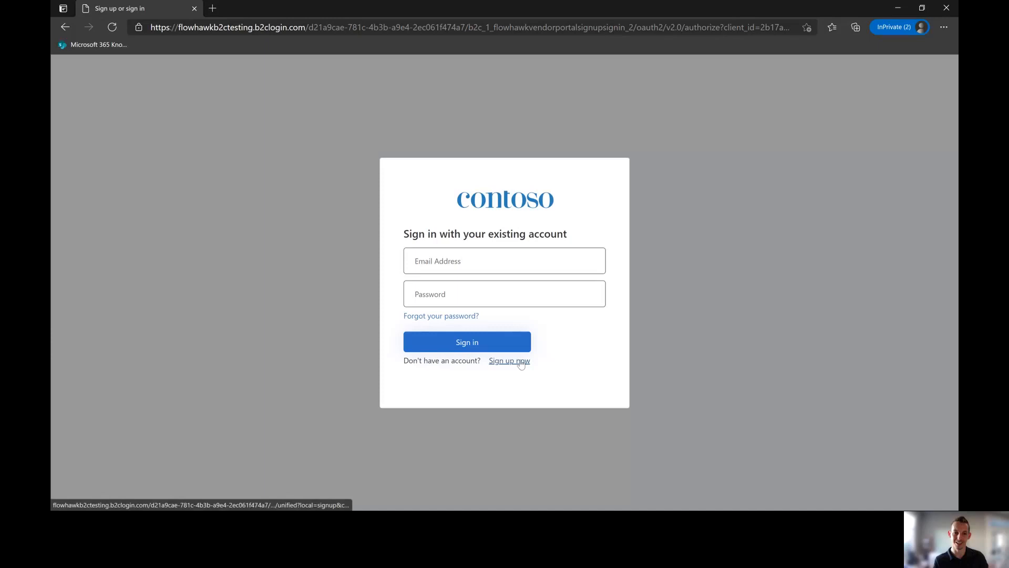
Step: Start a new account with the saved e-mail address and request an e-mail verification code
click(521, 362)
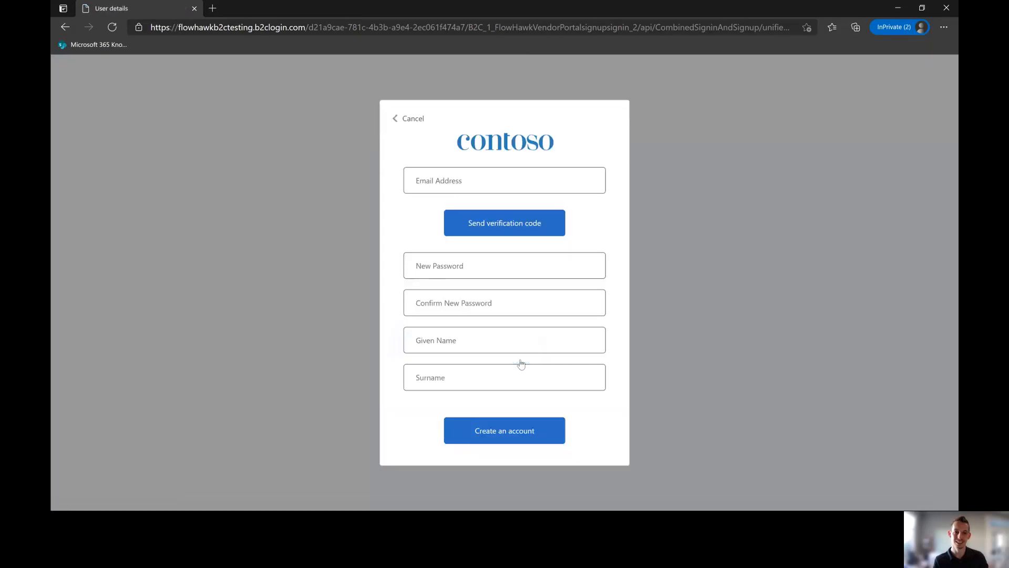
click(452, 182)
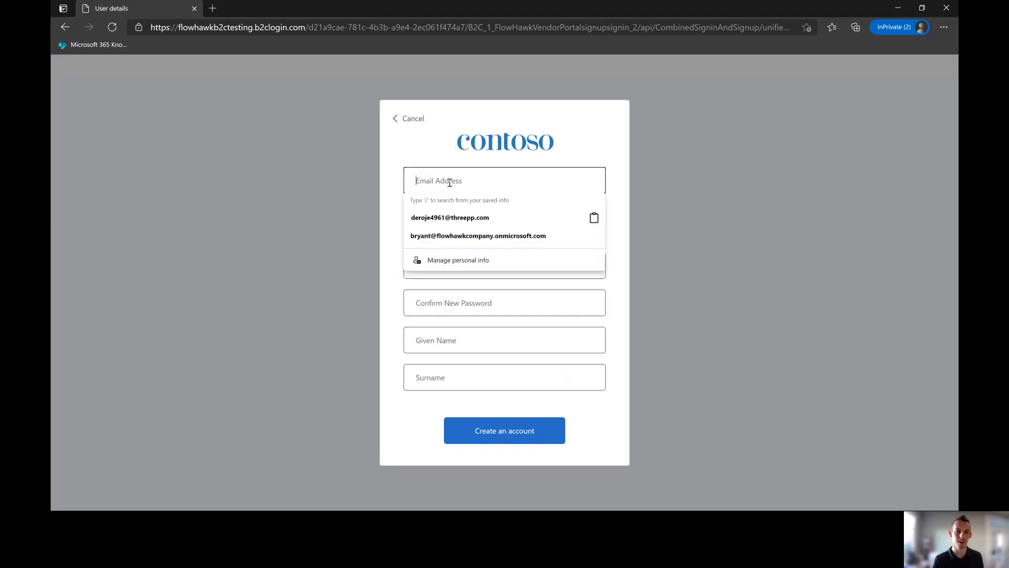
click(465, 242)
click(469, 221)
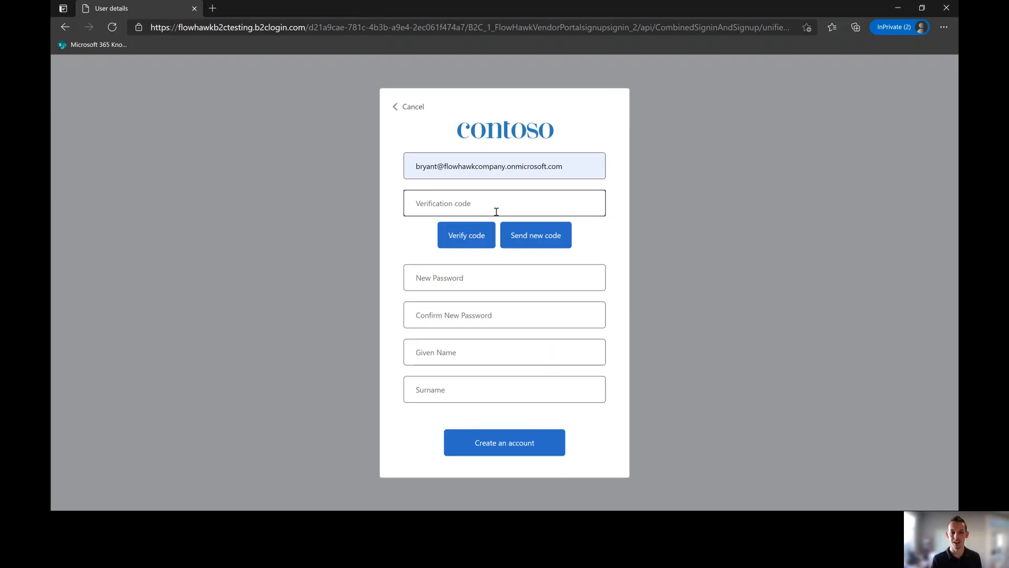
Step: Copy the verification code from the newest mailbox e-mail, paste it into the form, and verify it
key(alt+Tab)
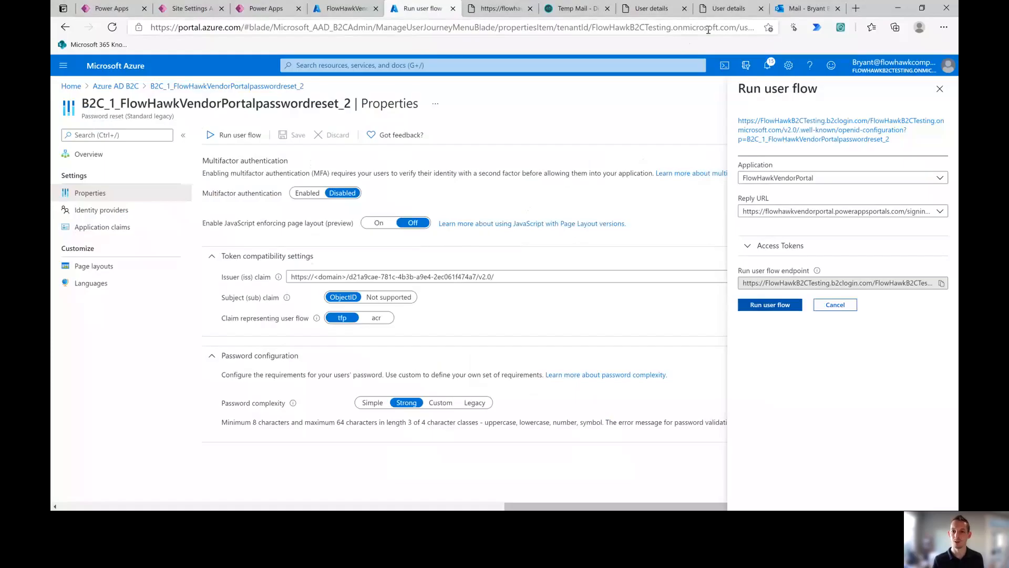
click(803, 8)
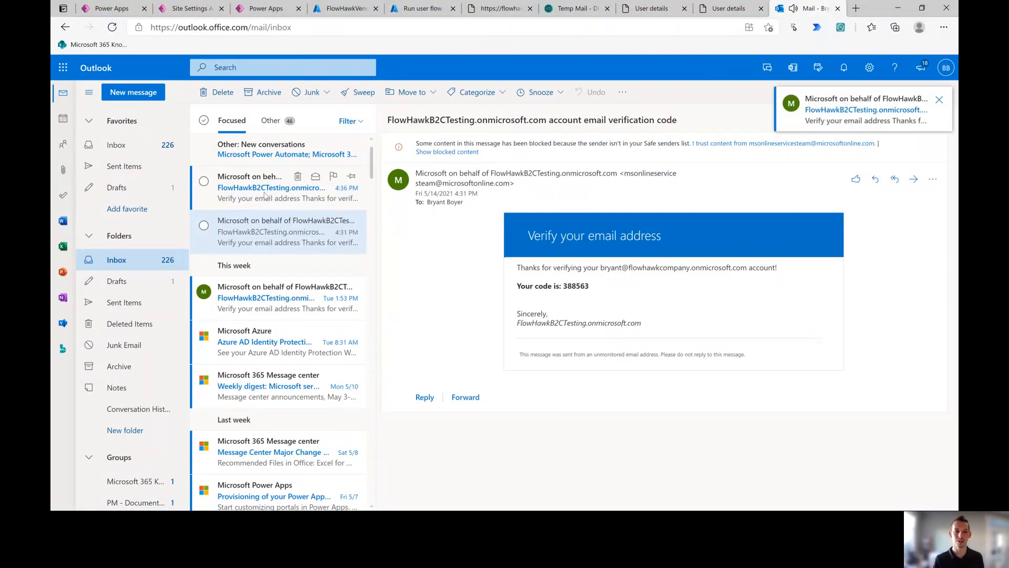
click(273, 188)
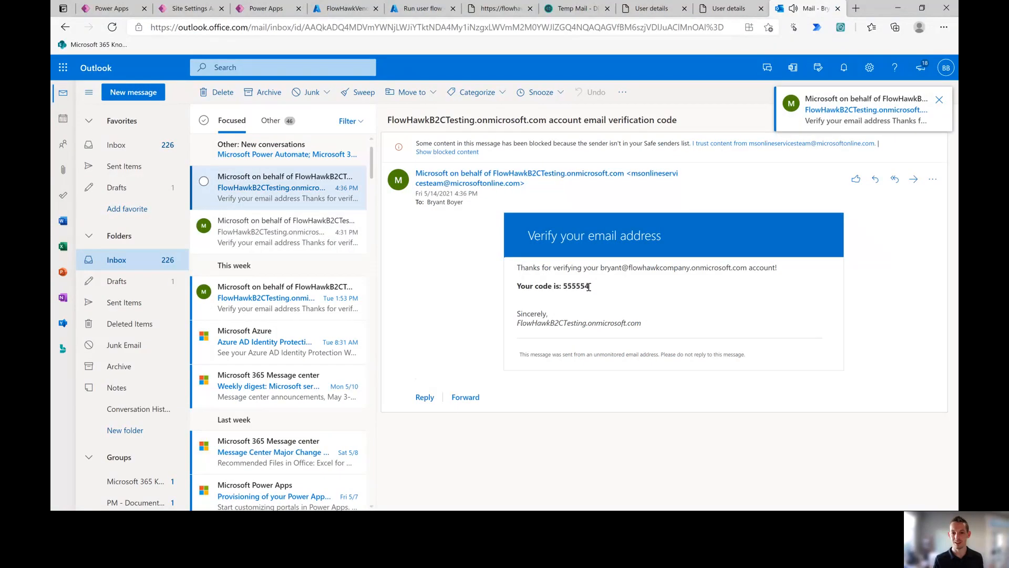
drag(590, 285, 565, 285)
key(ctrl+c)
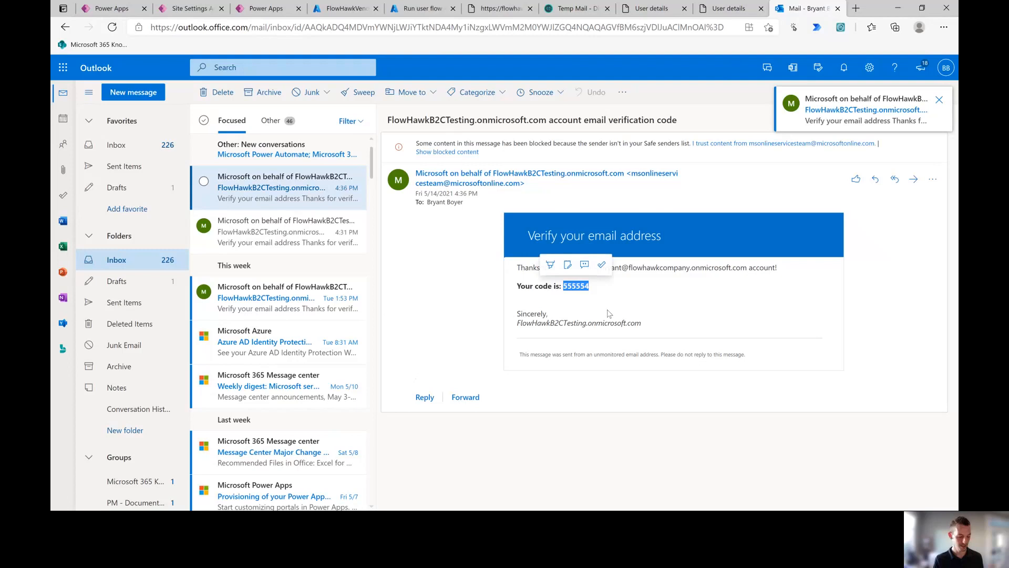
key(alt+Tab)
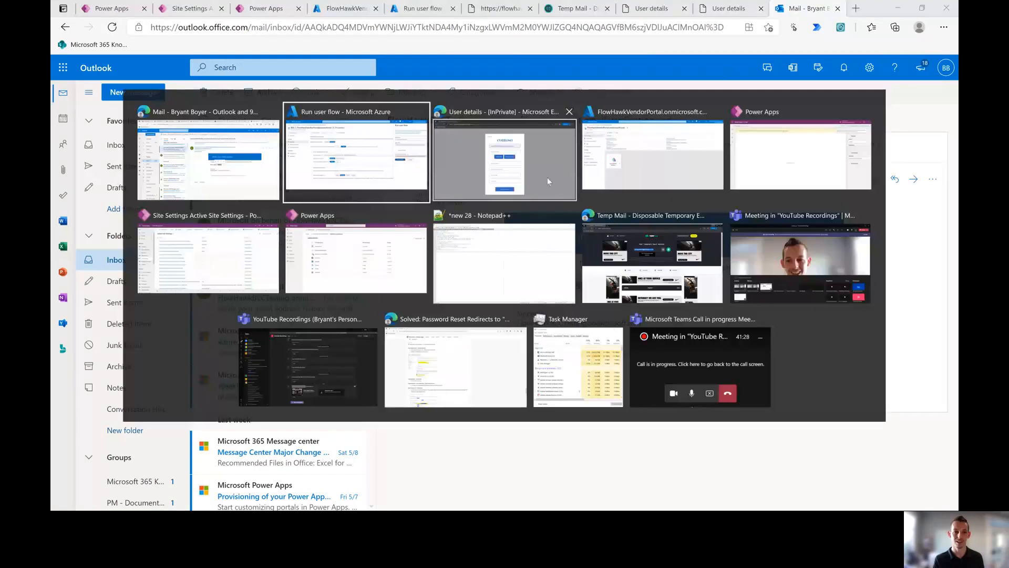
click(480, 203)
key(ctrl+v)
click(473, 236)
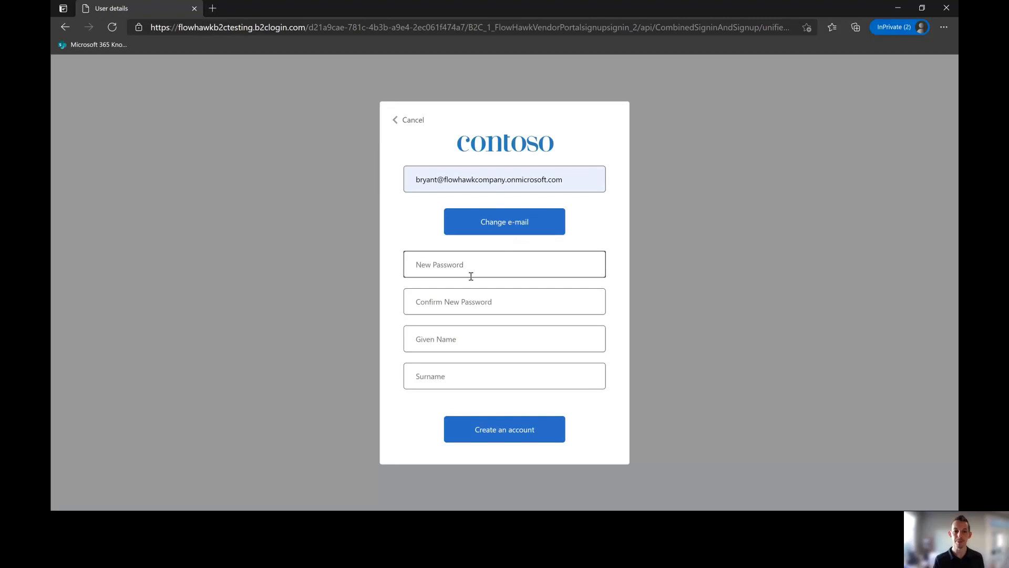
Step: Enter and confirm the new password, then fill in the user's given name and surname
text(•••)
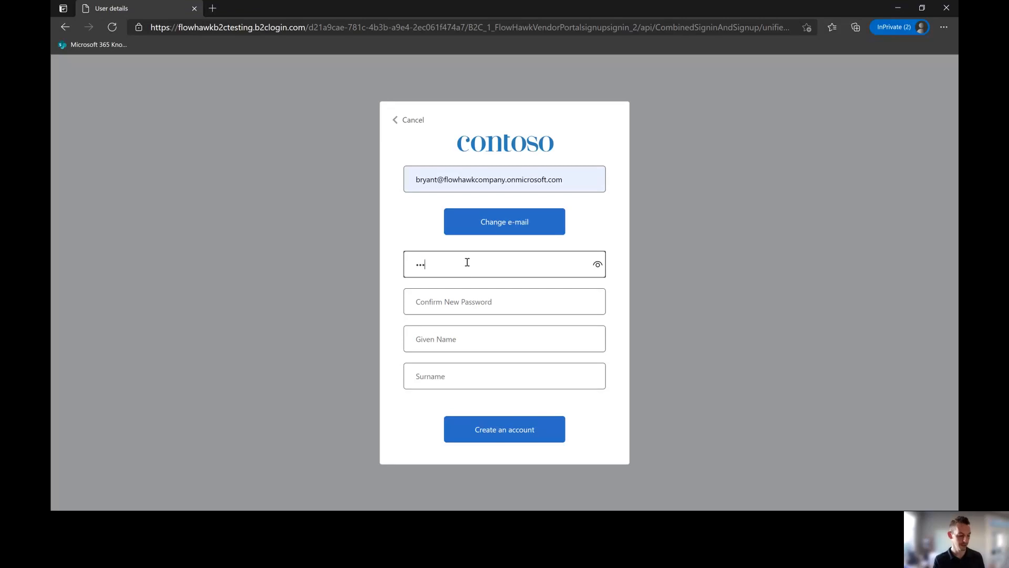
text(••••••)
click(472, 295)
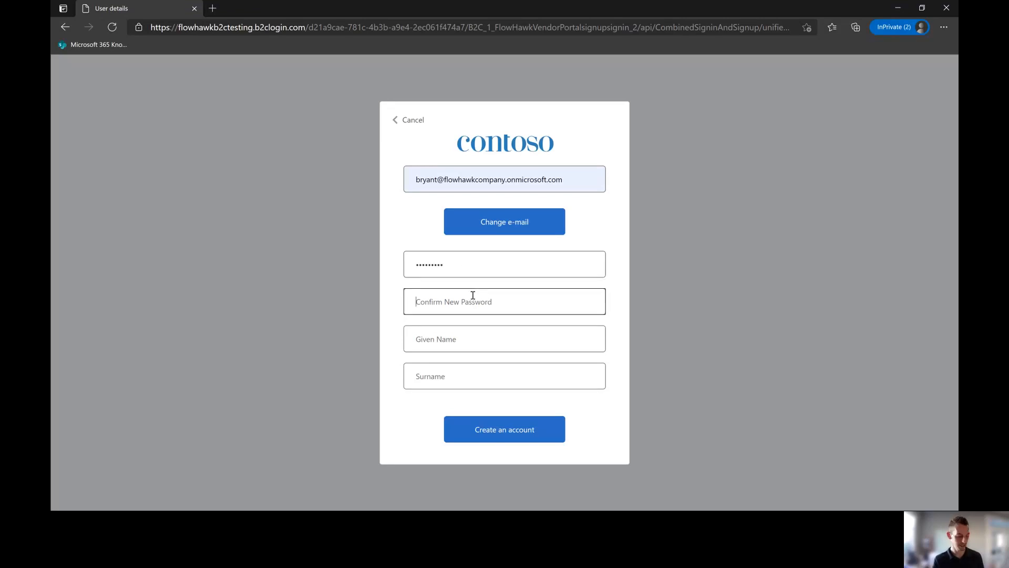
text(•••••••)
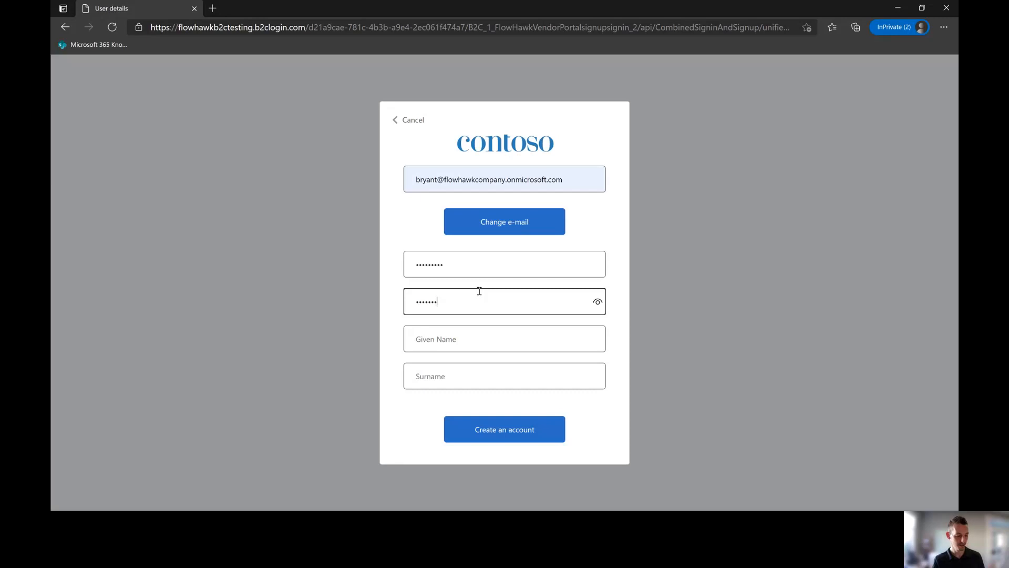
text(••)
click(460, 343)
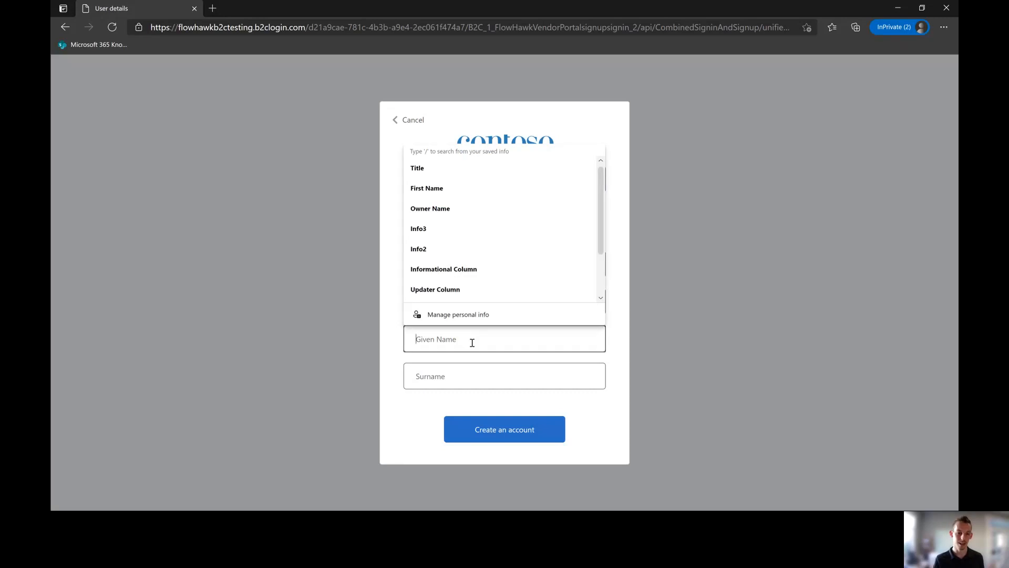
key(Tab)
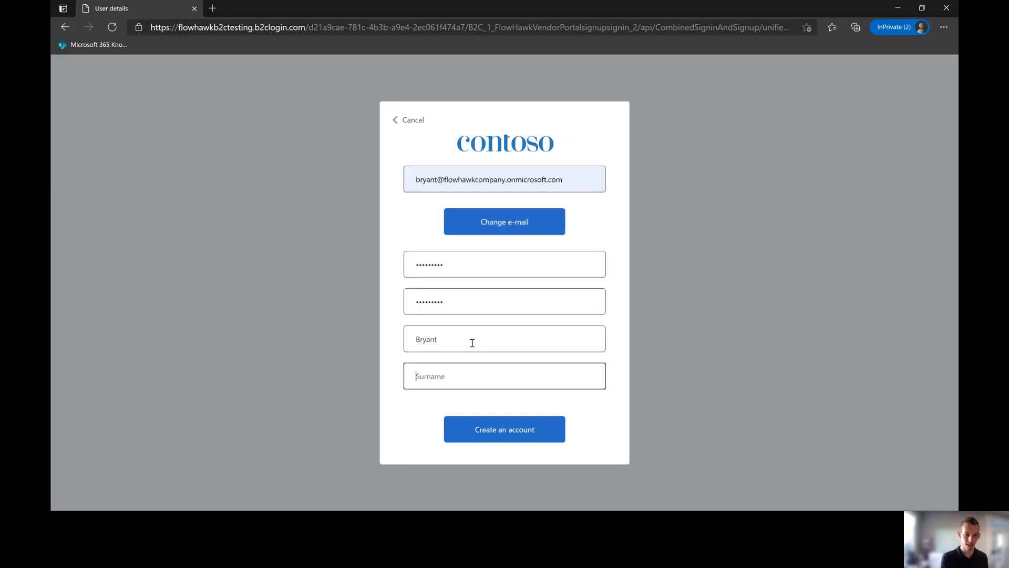
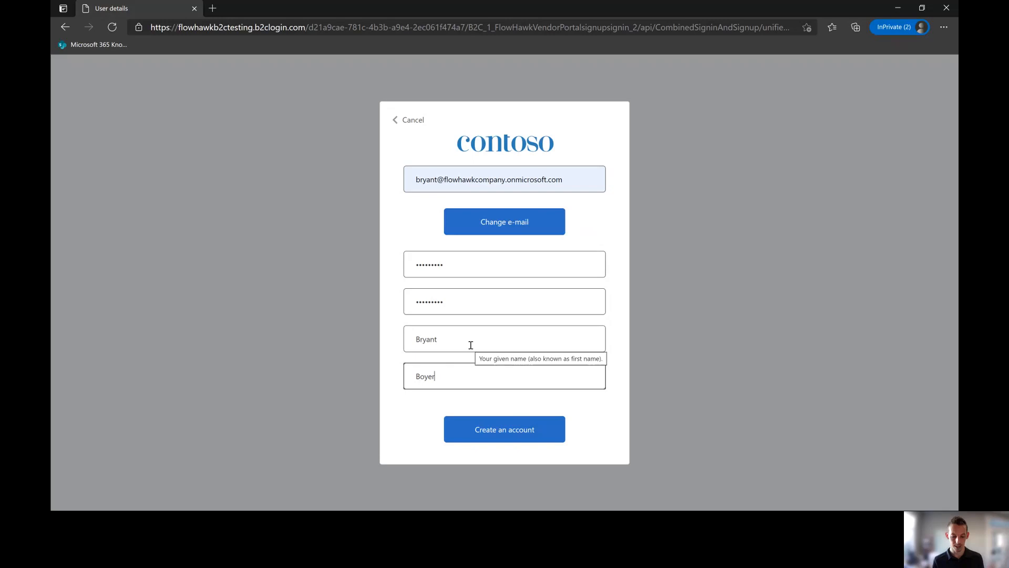
Step: Submit the sign-up form, re-enter the missing surname after the required-field error, and resubmit
key(BackSpace)
key(BackSpace)
key(BackSpace)
key(BackSpace)
key(BackSpace)
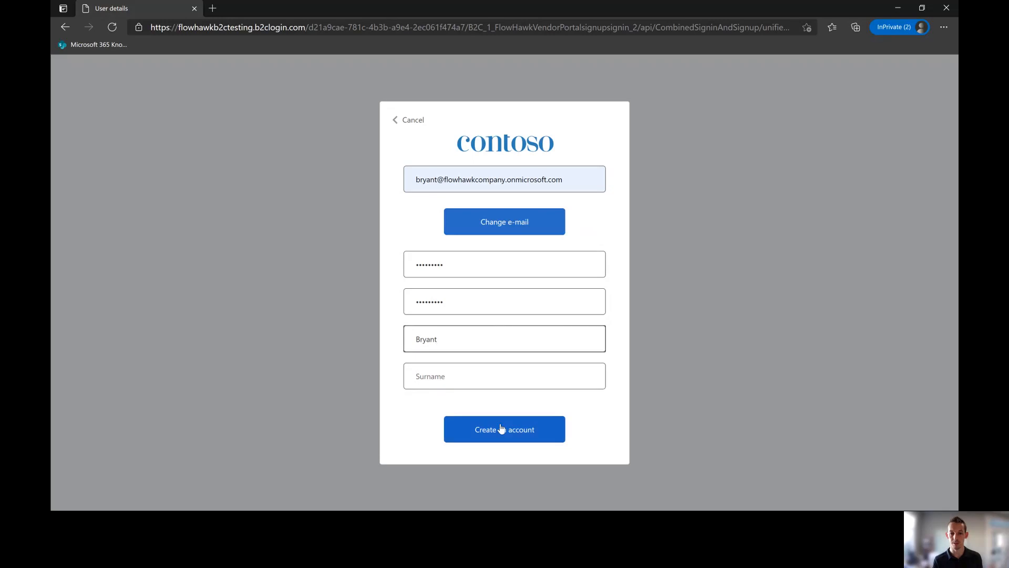
click(507, 429)
click(466, 392)
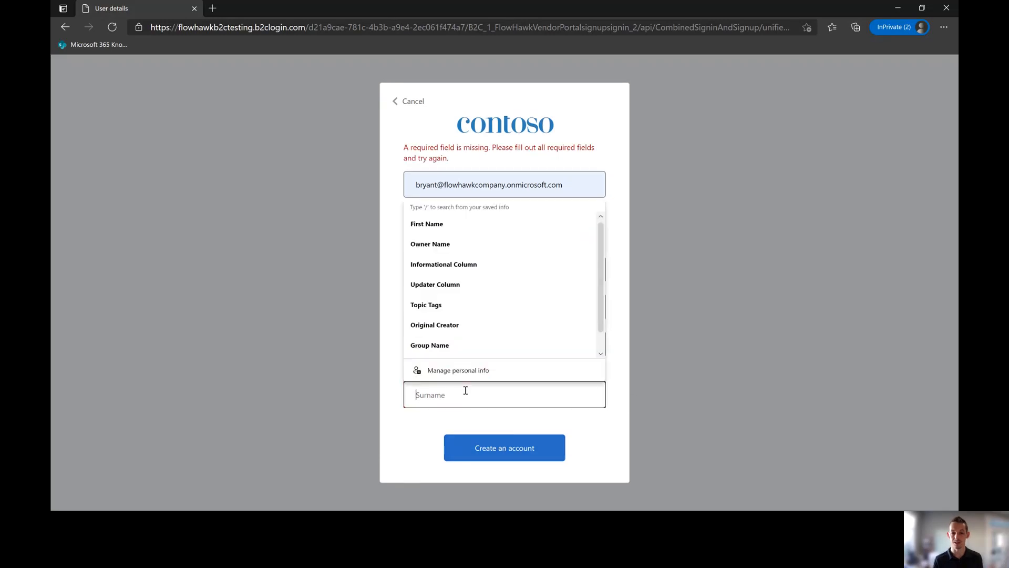
text(Boyer)
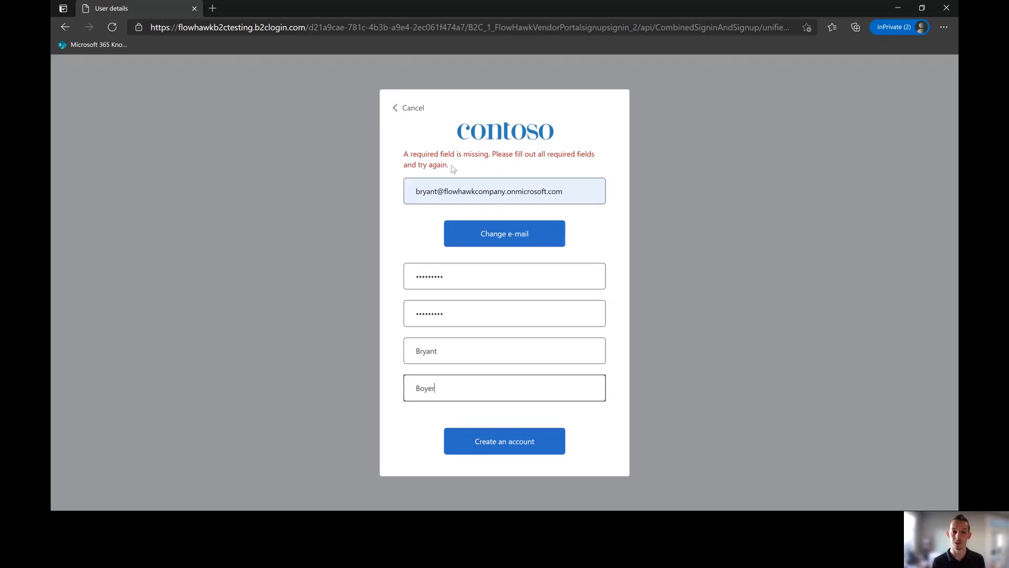
drag(460, 168, 404, 150)
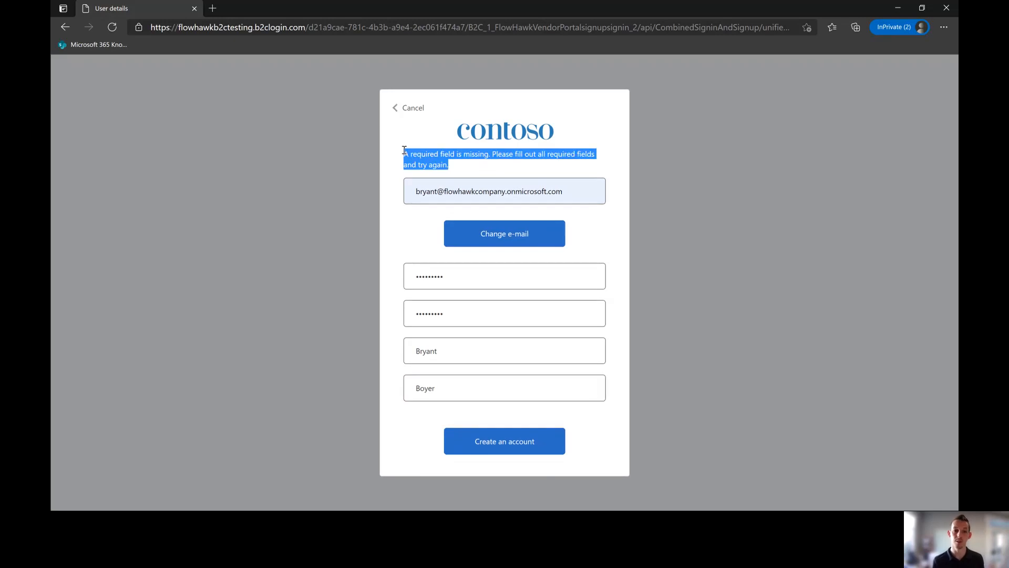
click(449, 165)
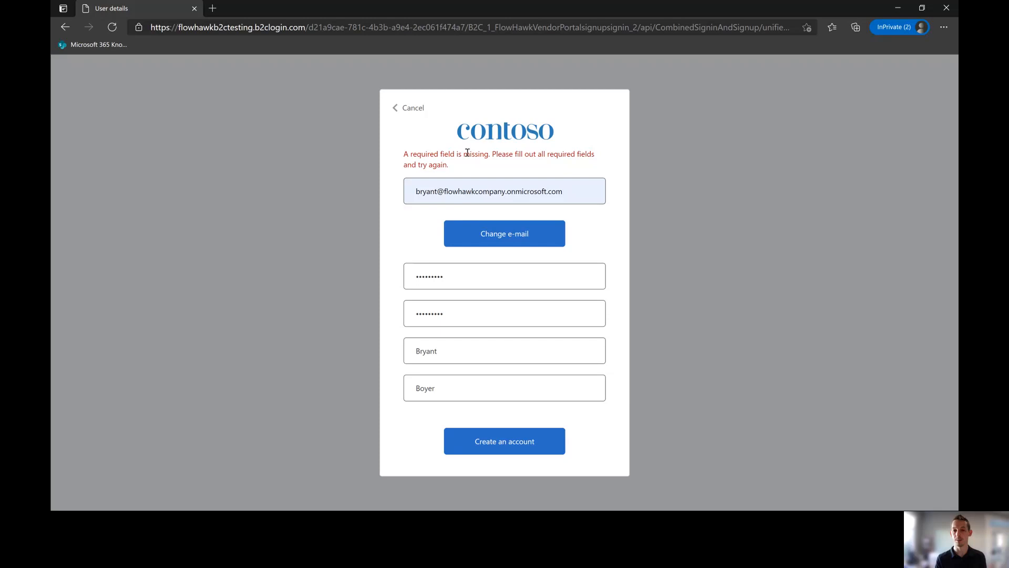
click(514, 432)
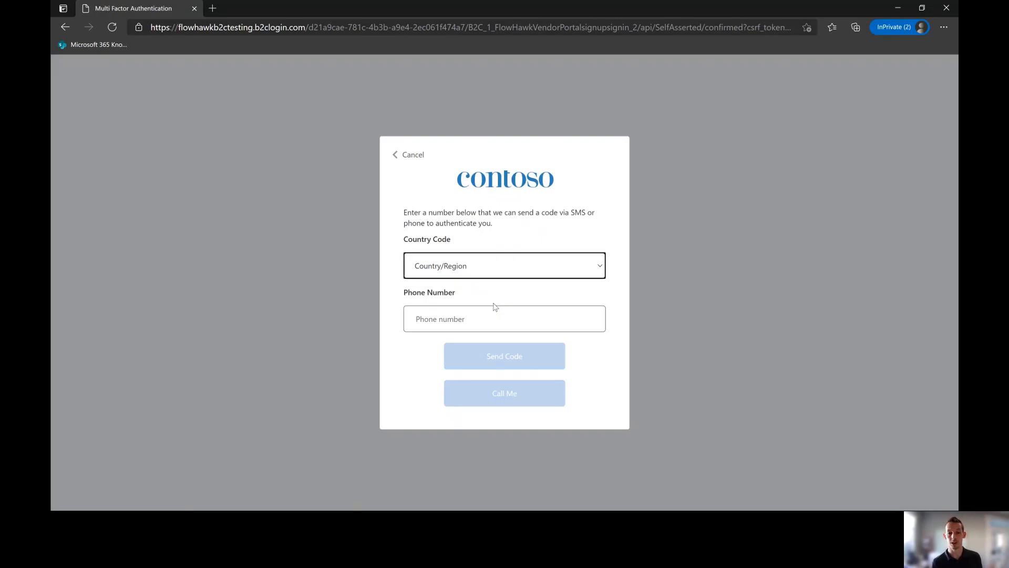
Step: Choose United States (+1) as the phone country code
click(490, 268)
scroll(536, 191, down, 1)
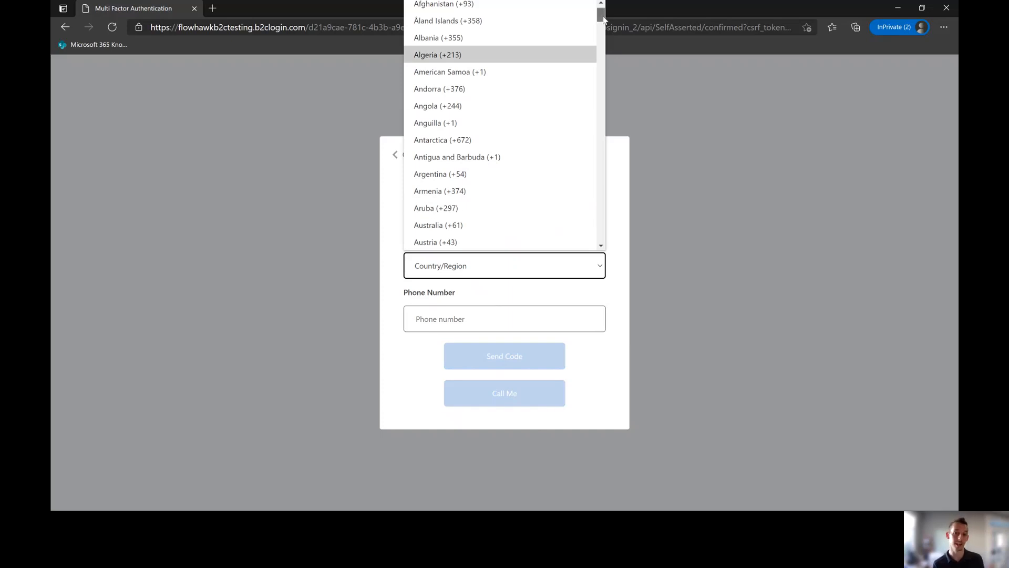
scroll(600, 11, up, 1)
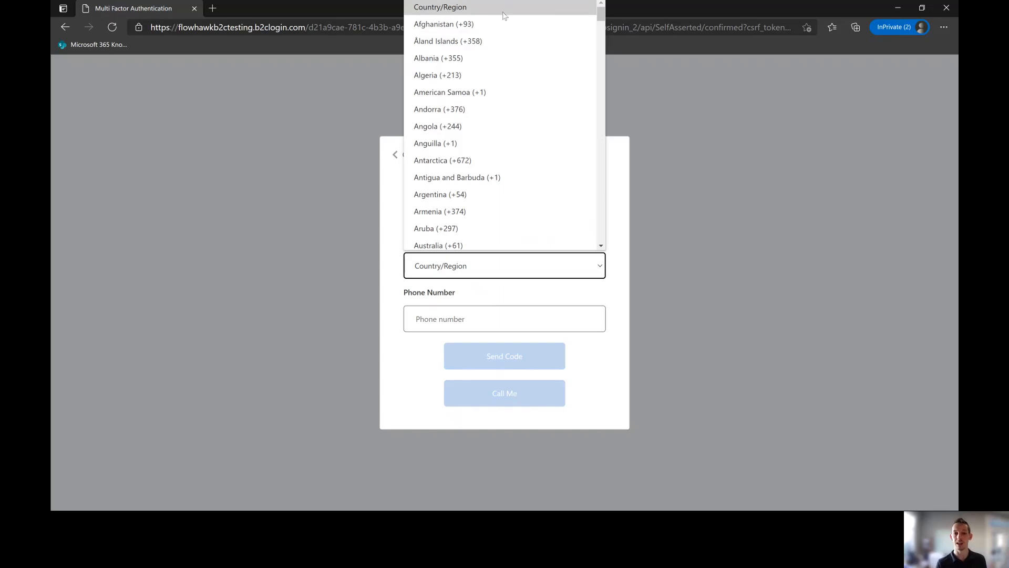
drag(600, 13, 585, 234)
scroll(589, 231, up, 1)
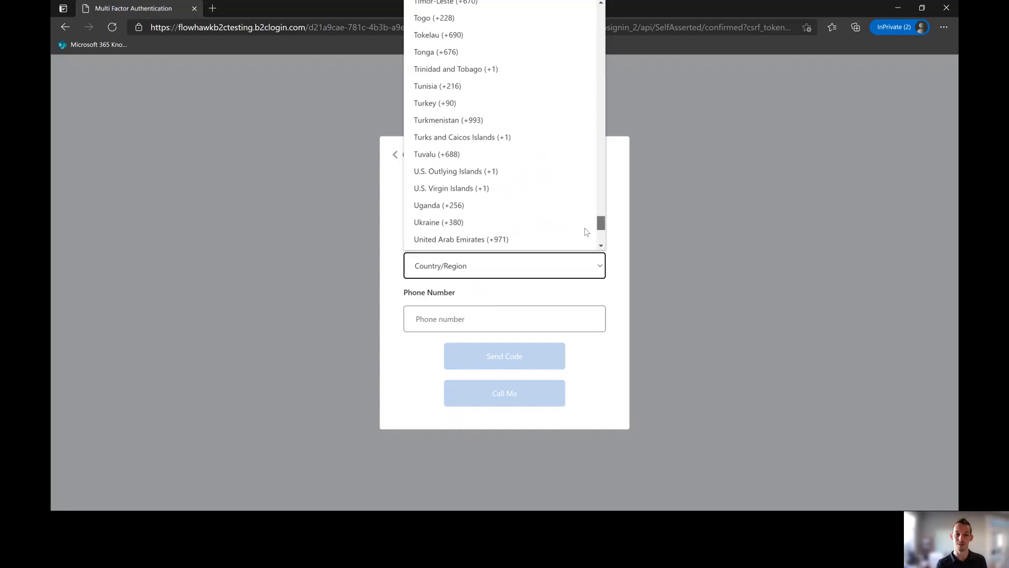
scroll(595, 219, down, 3)
scroll(589, 232, up, 1)
click(514, 167)
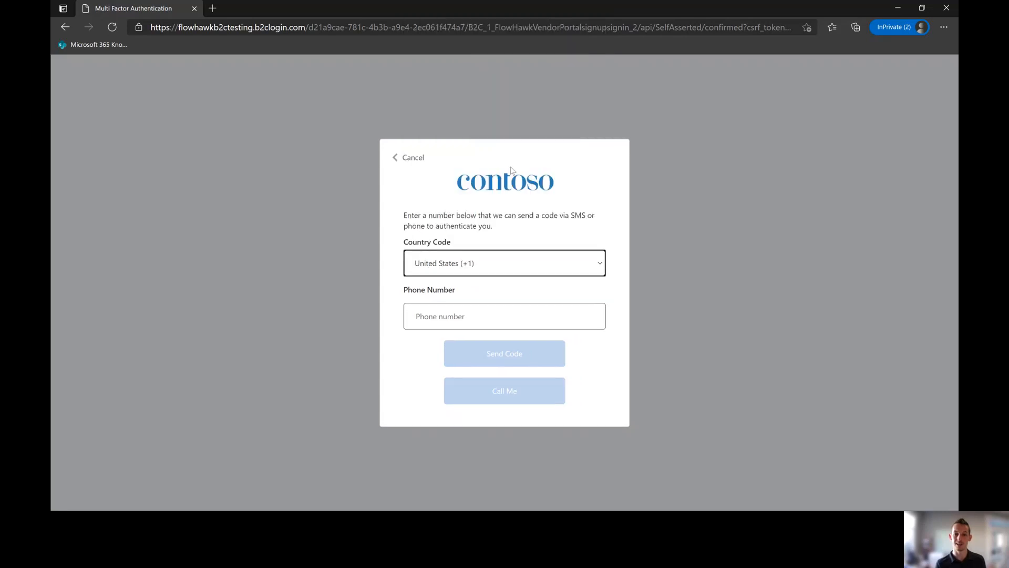
Step: Fill the saved phone number, send a text code, and verify the received code
click(509, 317)
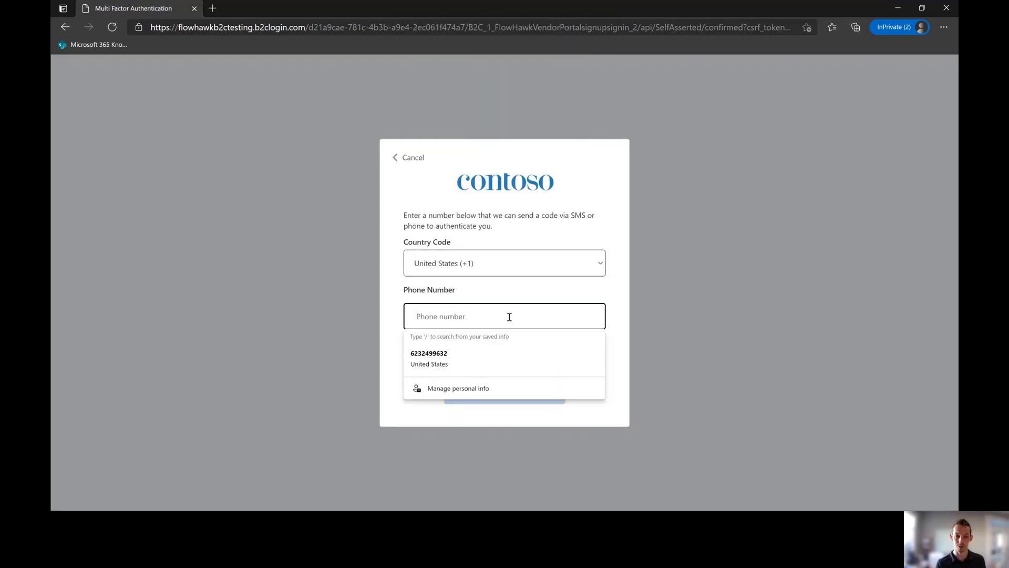
click(496, 360)
click(499, 360)
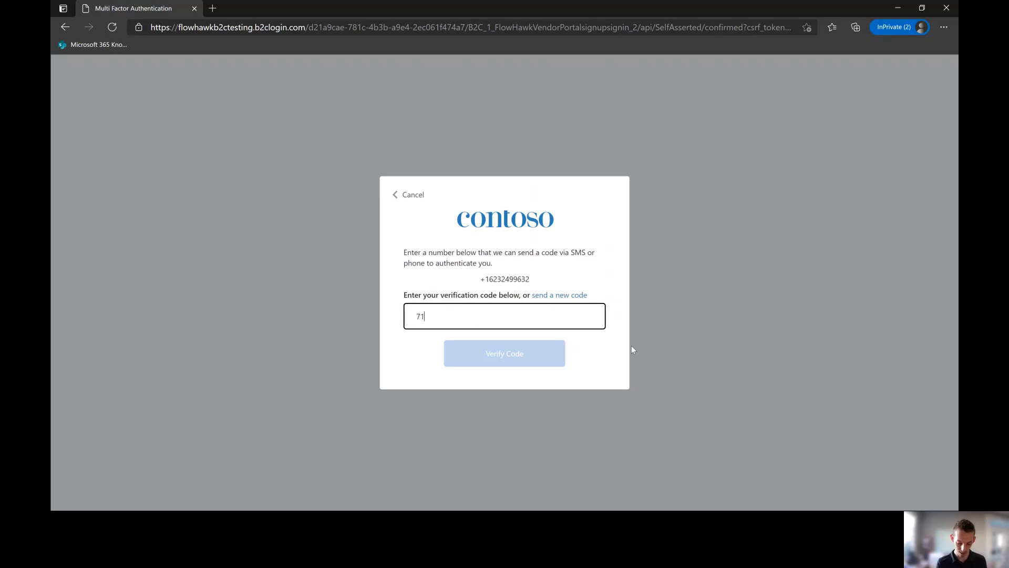
text(35)
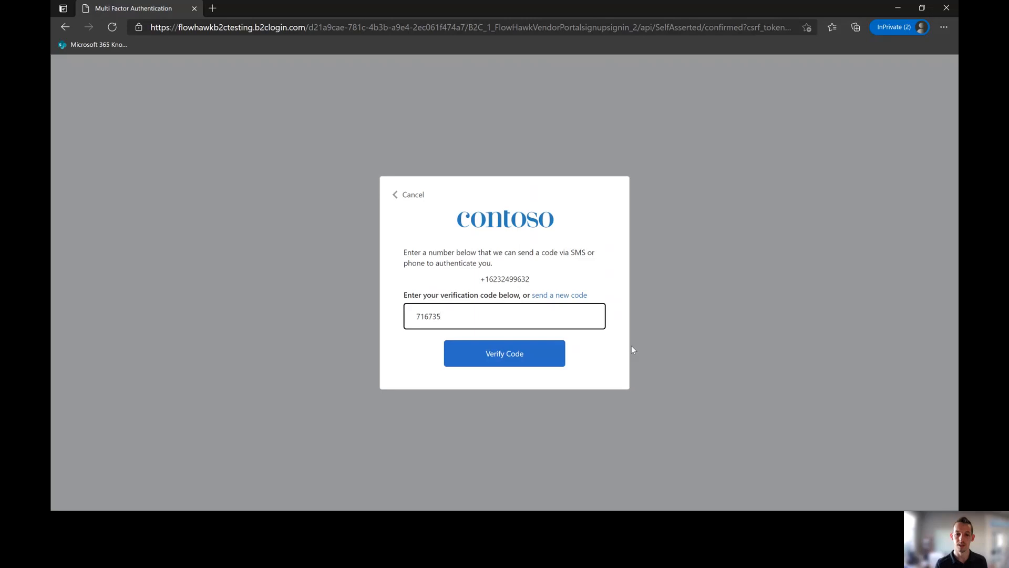
click(552, 363)
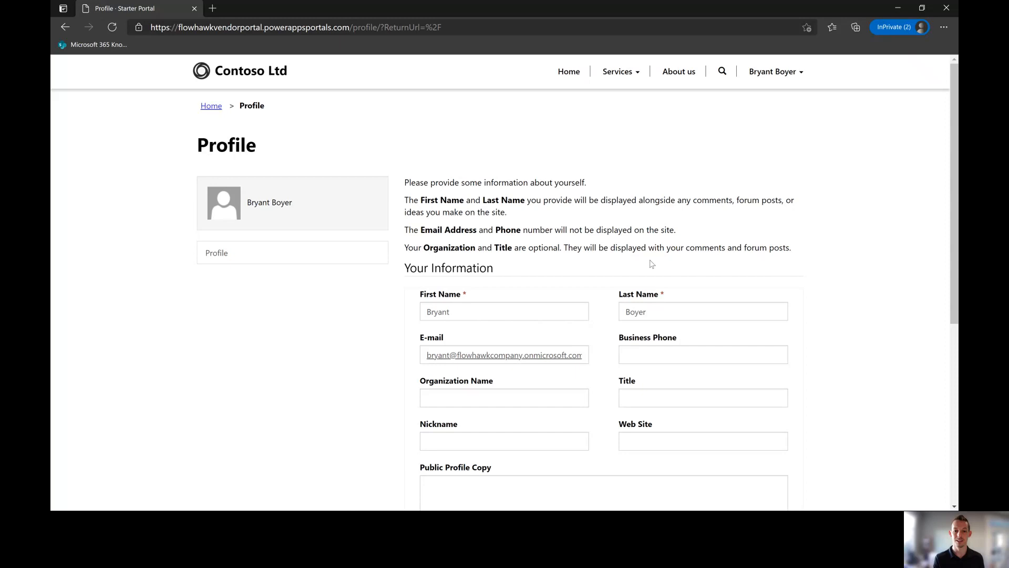
Step: Save the pre-filled first name, last name and e-mail on the Profile page with Update
scroll(650, 266, down, 3)
scroll(650, 269, down, 3)
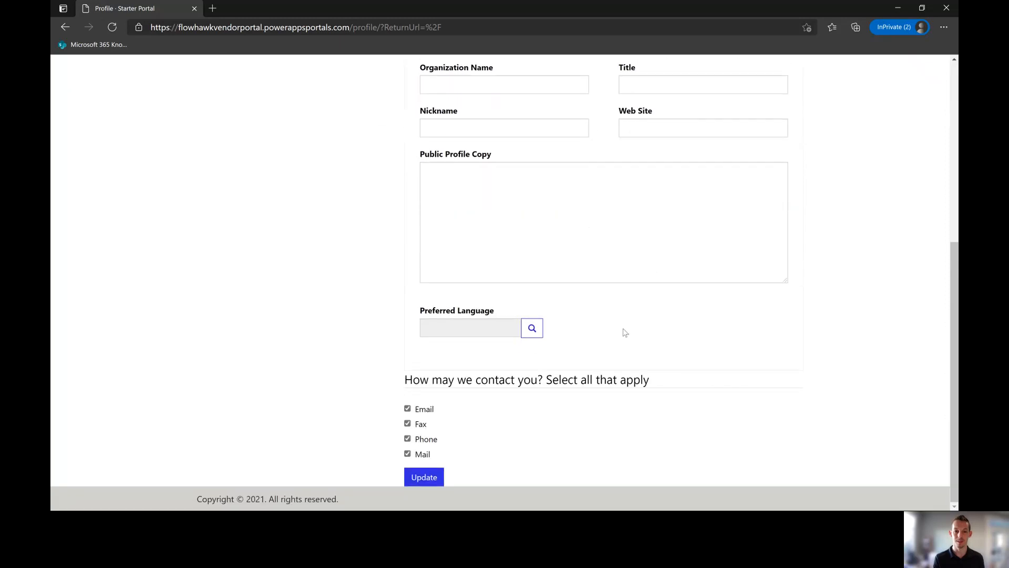
scroll(624, 331, up, 5)
scroll(535, 359, down, 5)
click(436, 478)
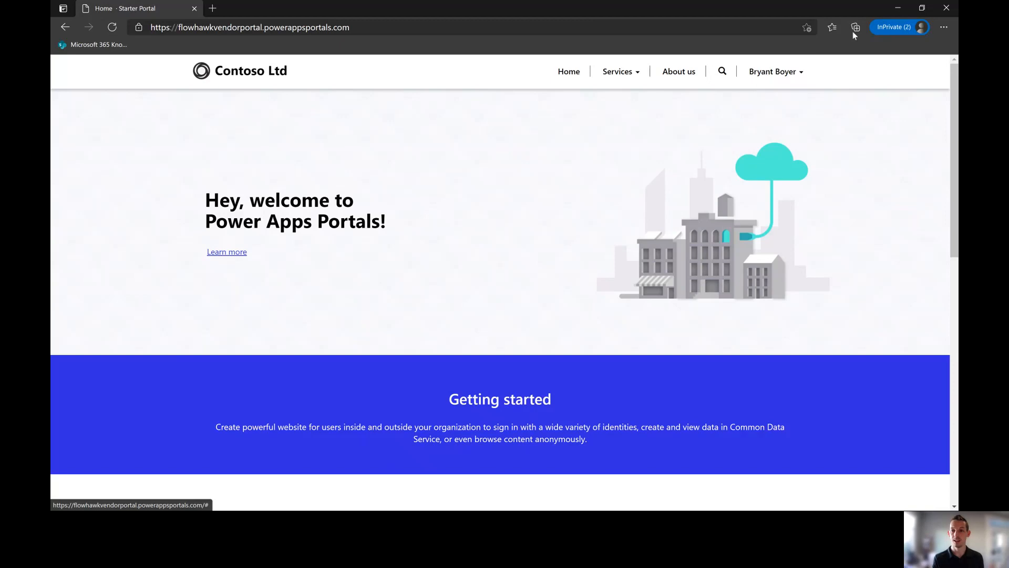
Step: Close the InPrivate window and Run user flow panel, then open Azure AD B2C User attributes to add one
click(946, 8)
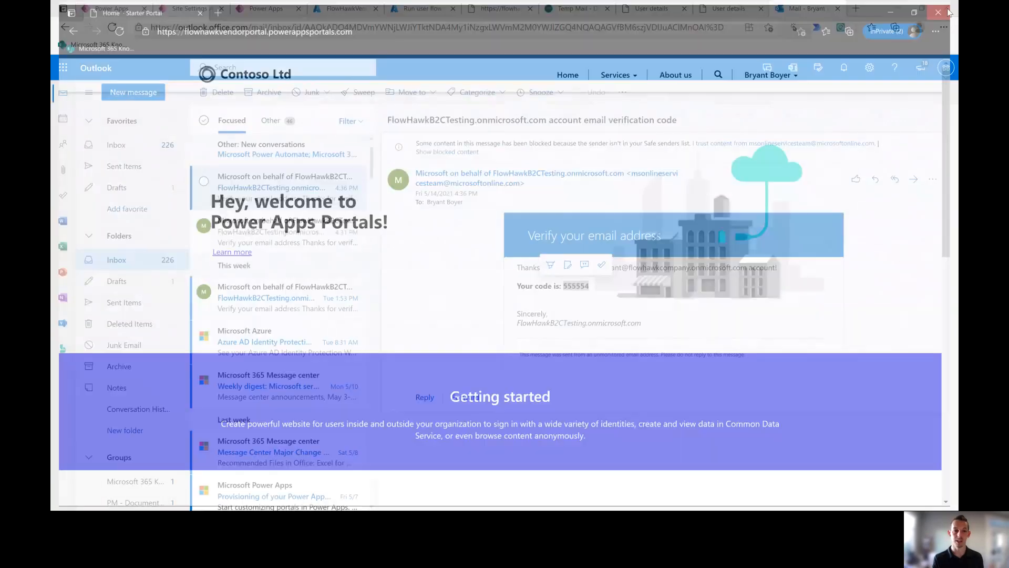
click(420, 9)
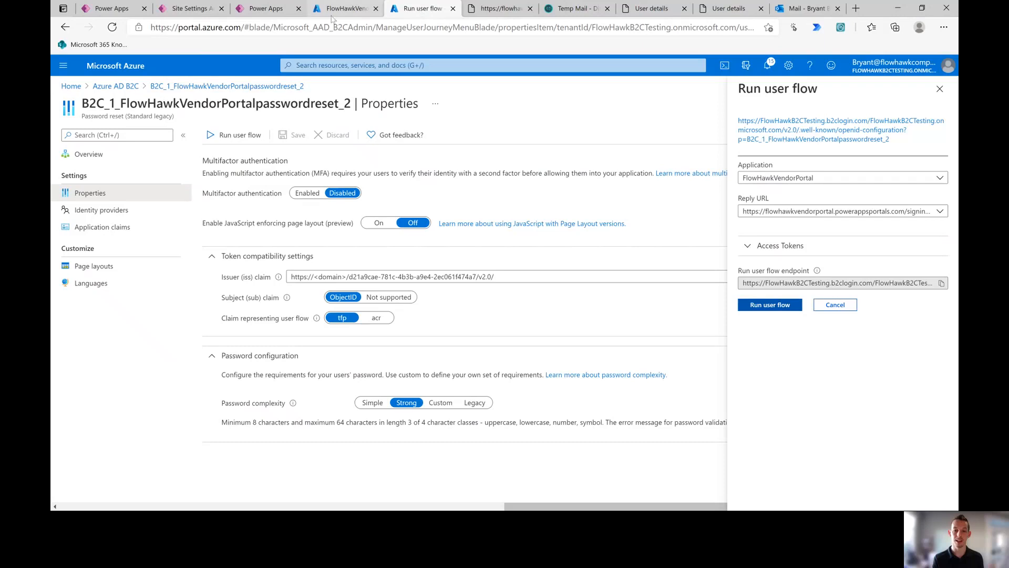
click(940, 89)
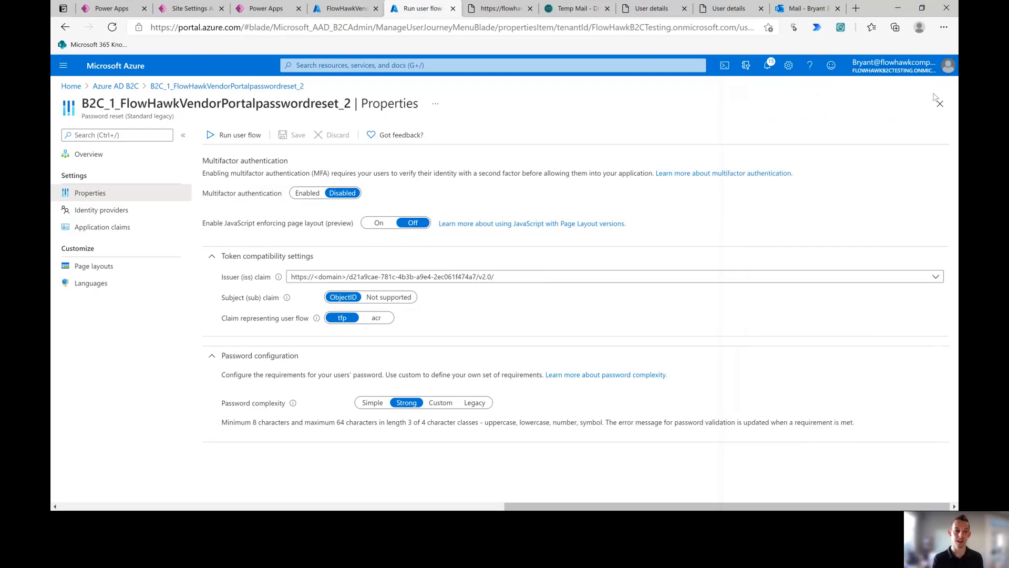
click(93, 155)
click(120, 85)
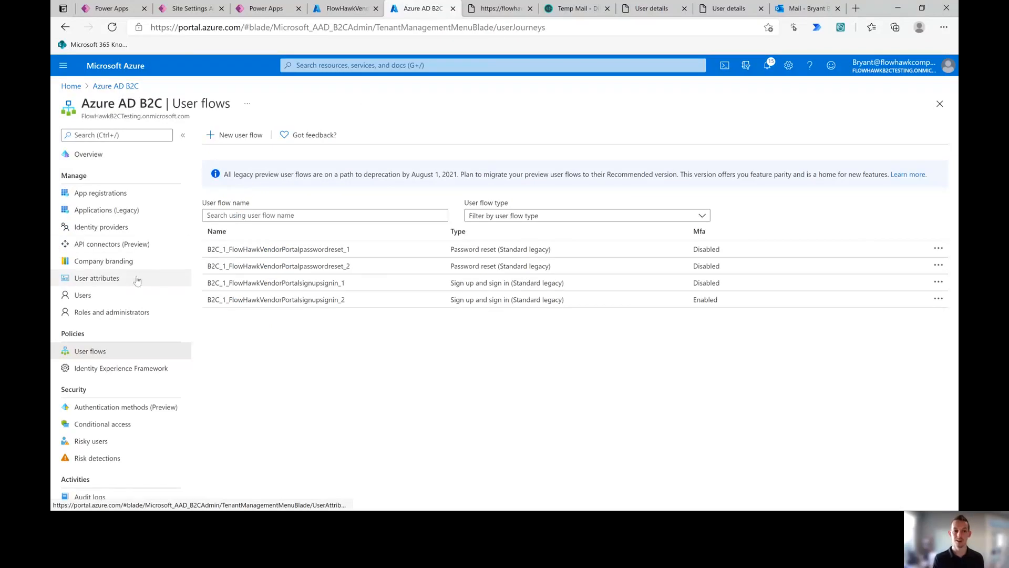
click(96, 279)
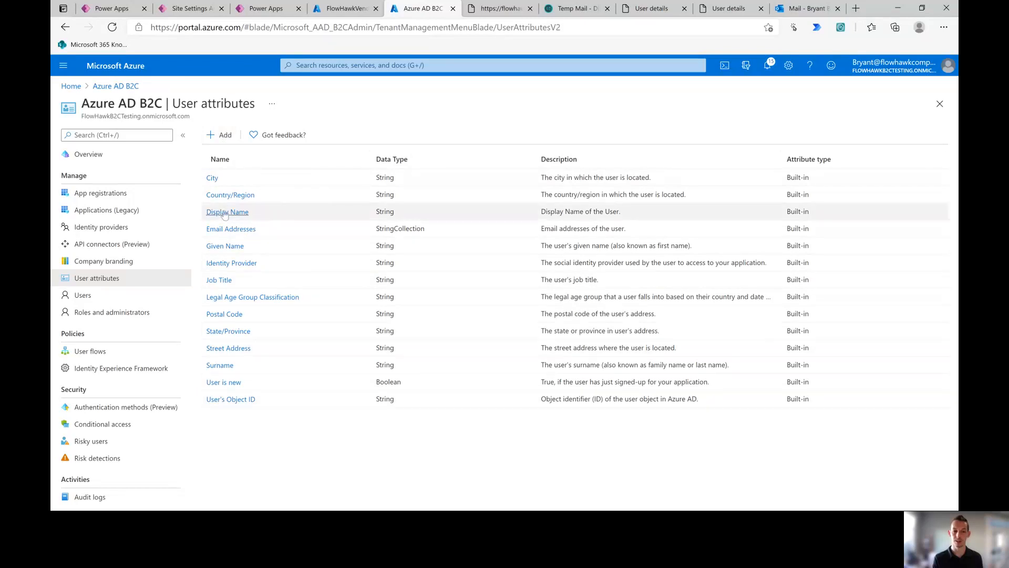
click(223, 137)
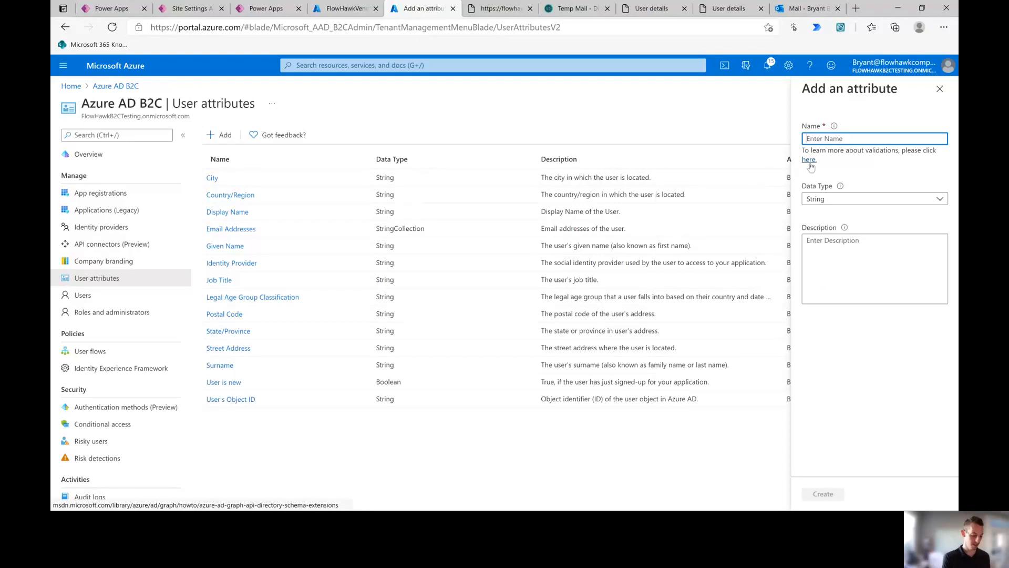
Step: Create the custom attribute Company with String data type, then go to User flows
text(Company)
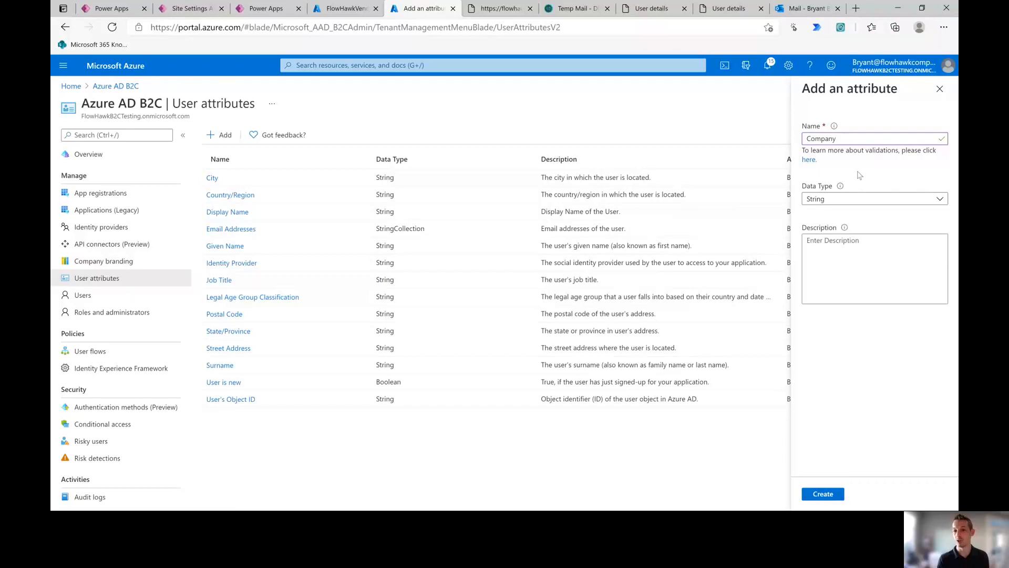
click(859, 199)
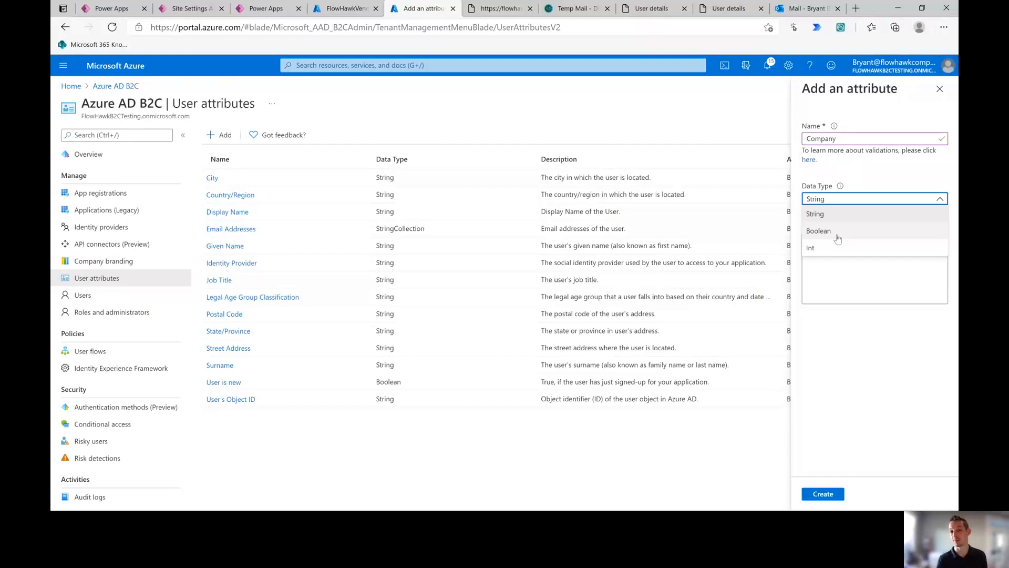
click(837, 214)
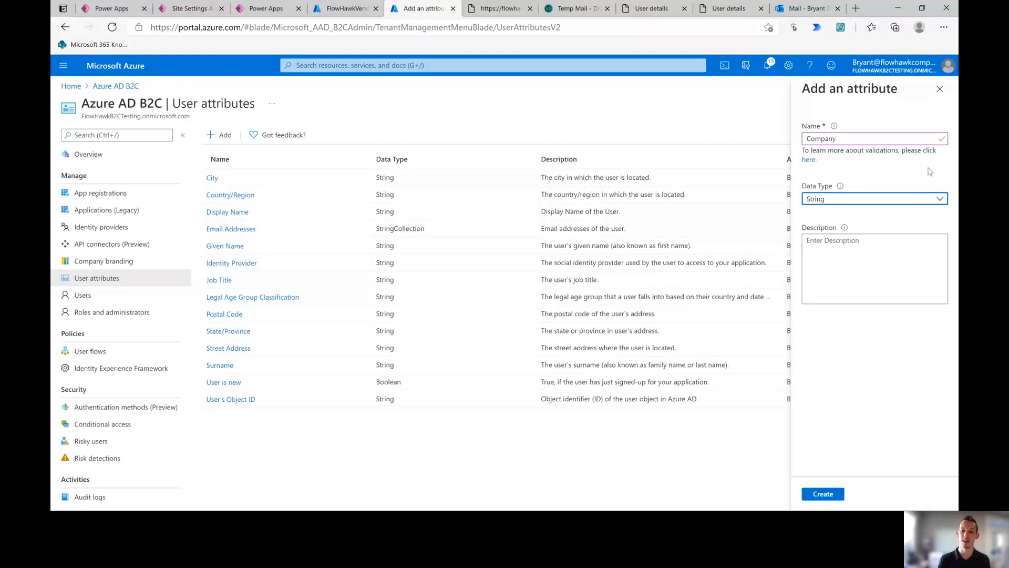
click(916, 205)
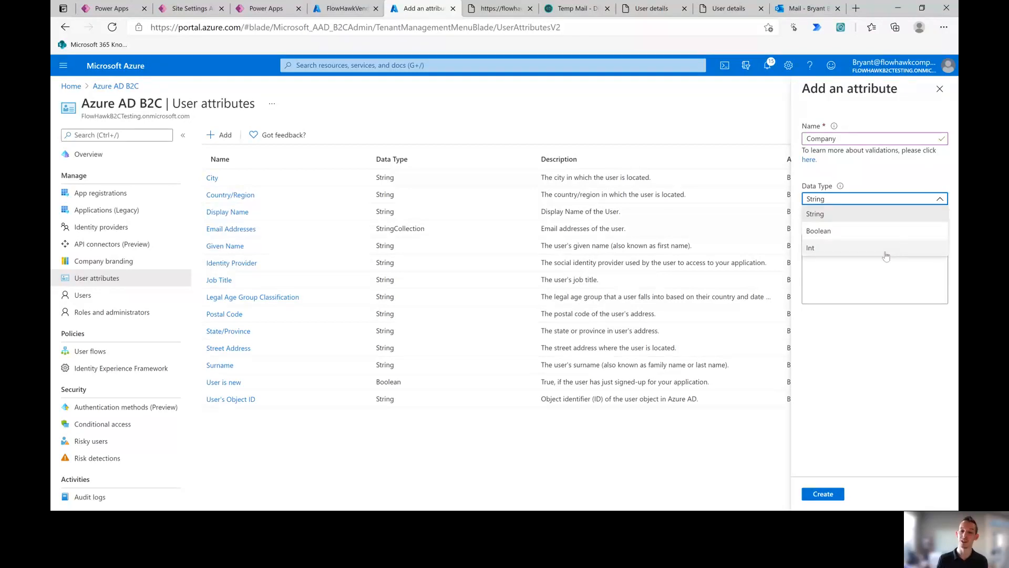
click(875, 397)
click(822, 494)
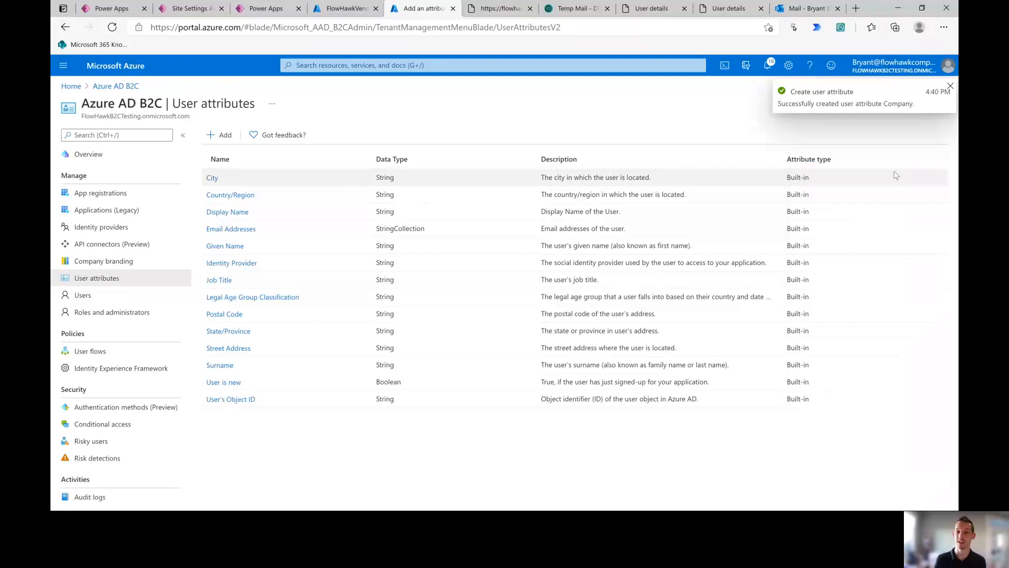
click(950, 87)
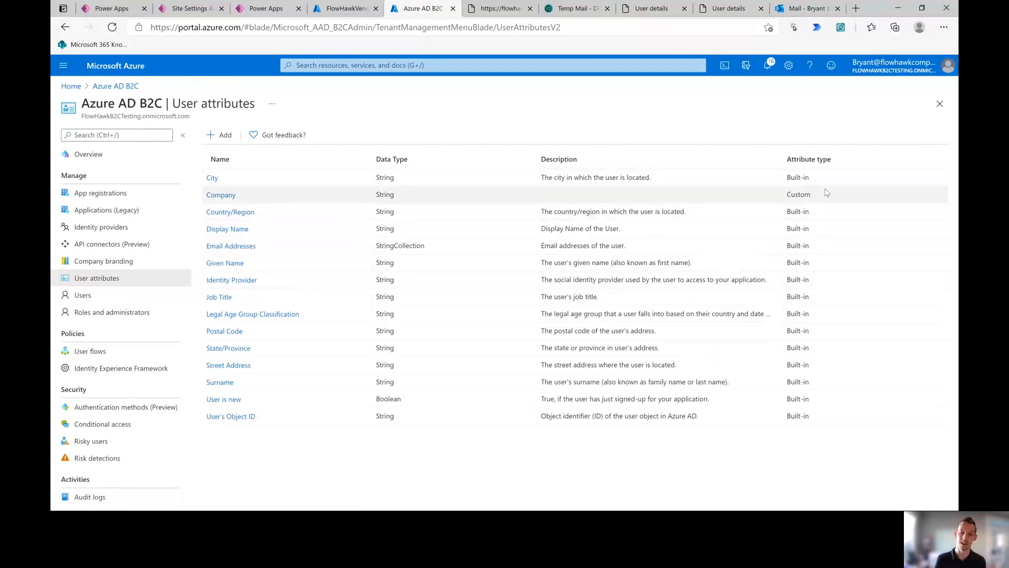
click(107, 355)
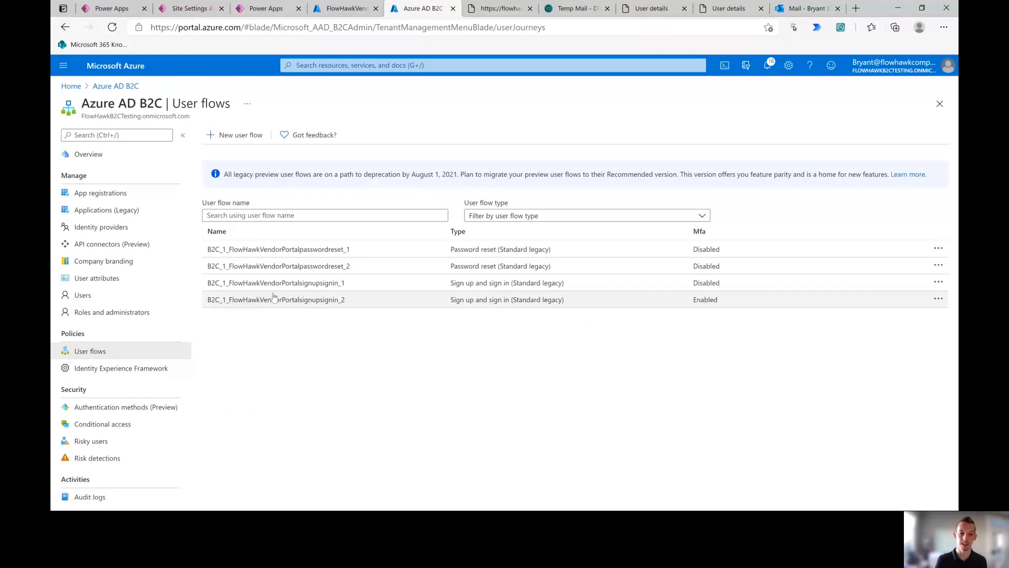
Step: Tick Company as a sign-up attribute in B2C_1_FlowHawkVendorPortalsignupsignin_2, save, then show Power Apps site settings
click(278, 300)
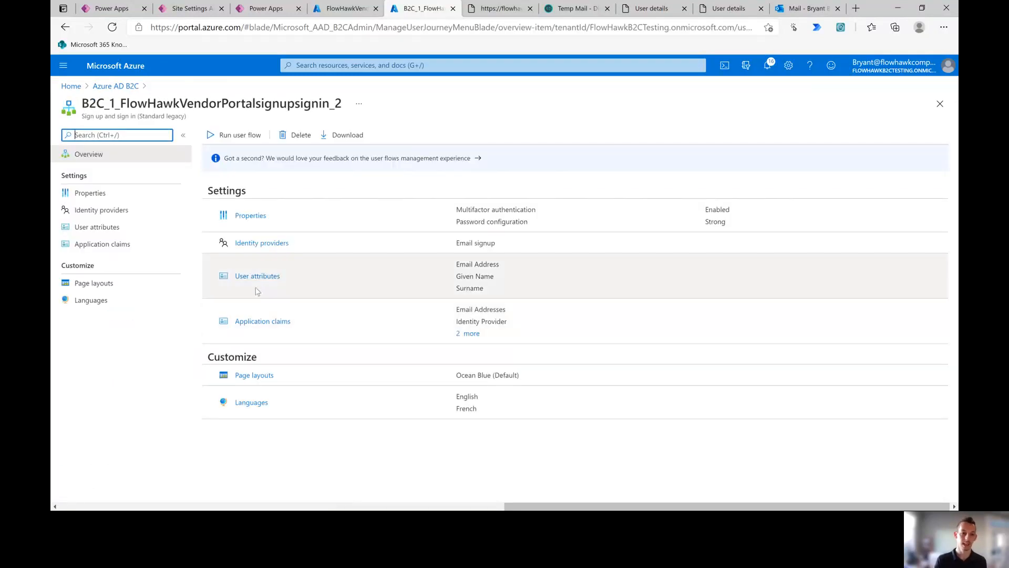
click(258, 276)
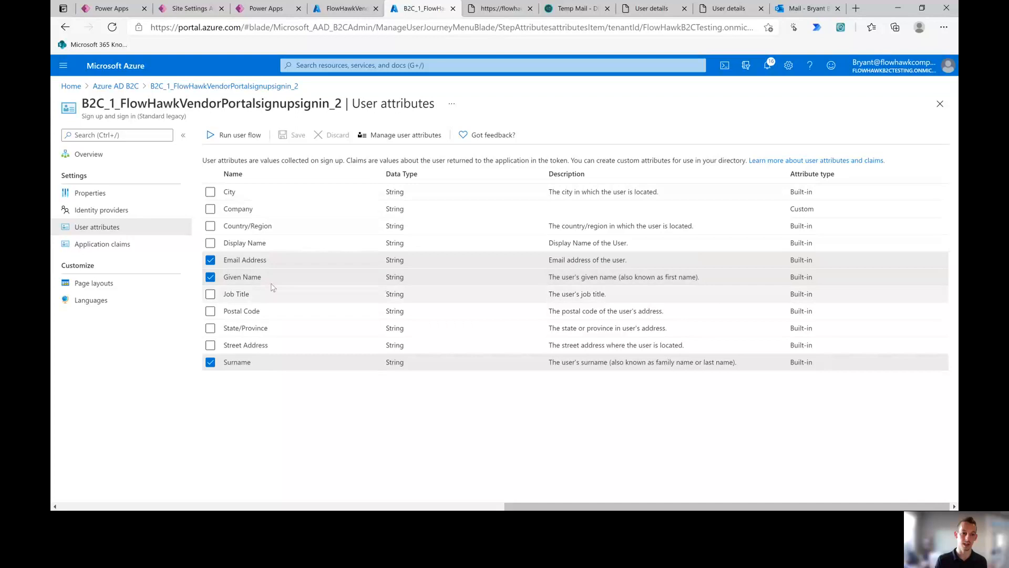
click(211, 209)
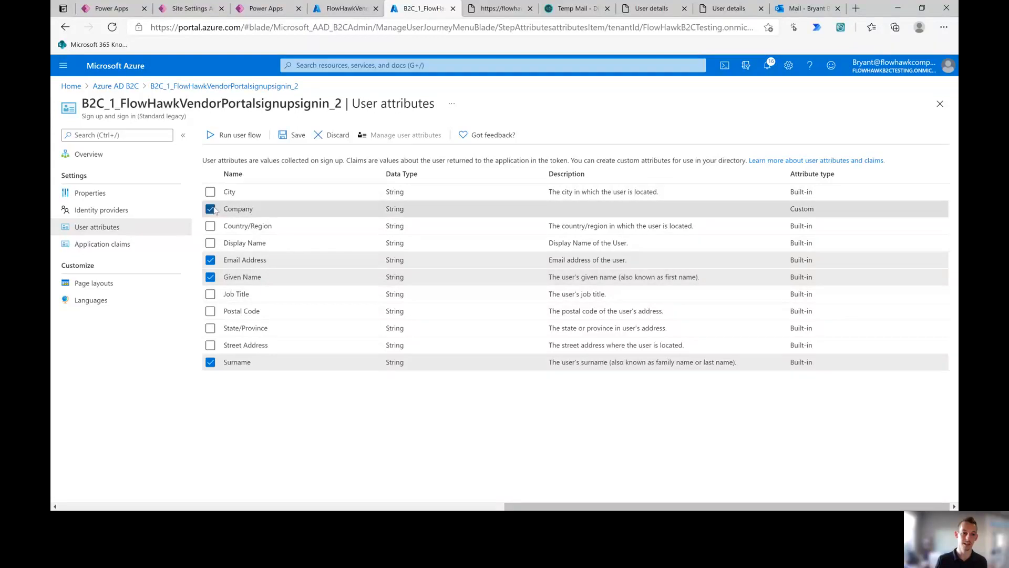
click(294, 135)
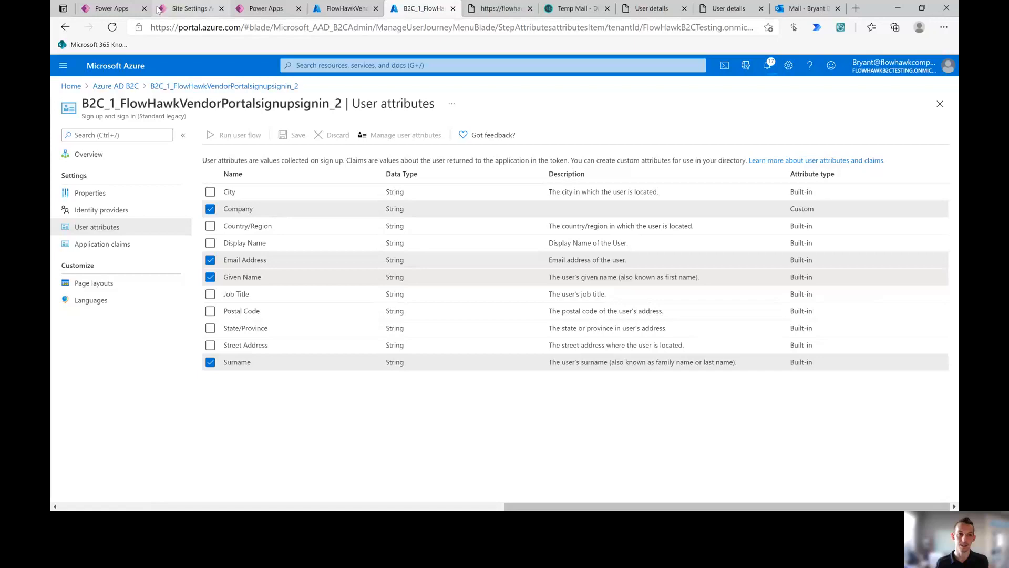
click(116, 8)
click(181, 7)
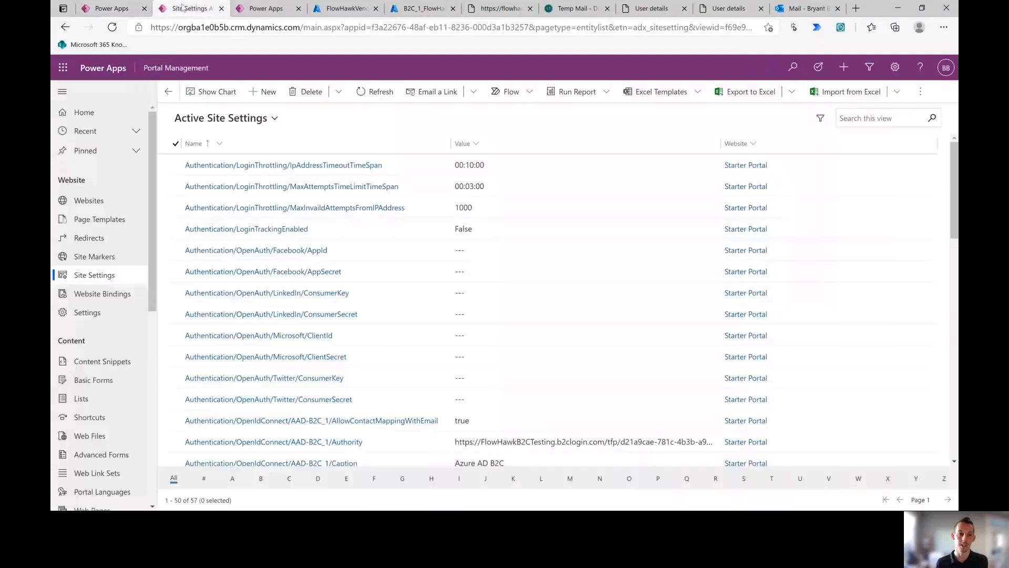
Step: Go back from Portal Management, load make.powerapps.com, and close the openid configuration page
click(65, 28)
click(65, 27)
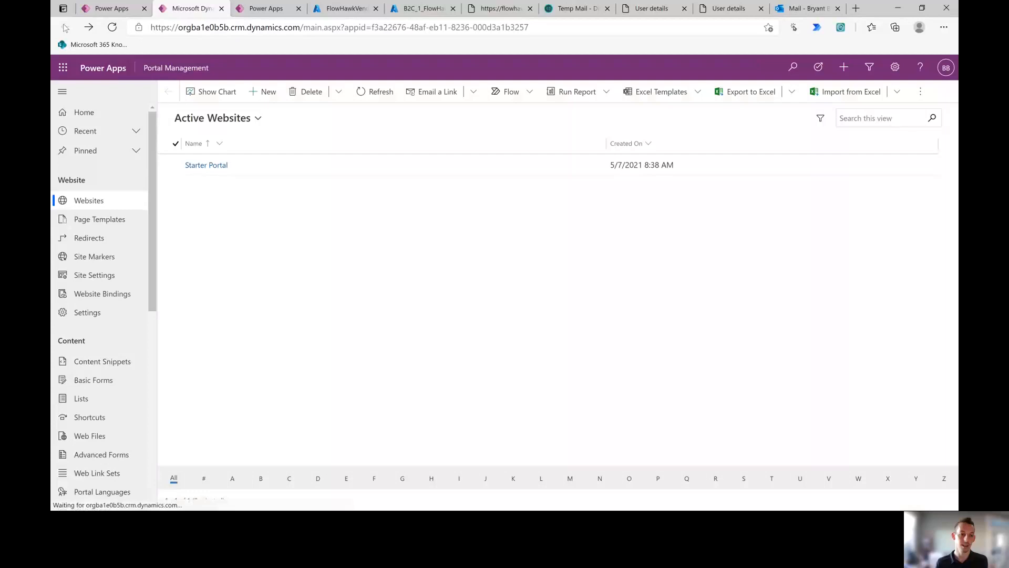
click(180, 30)
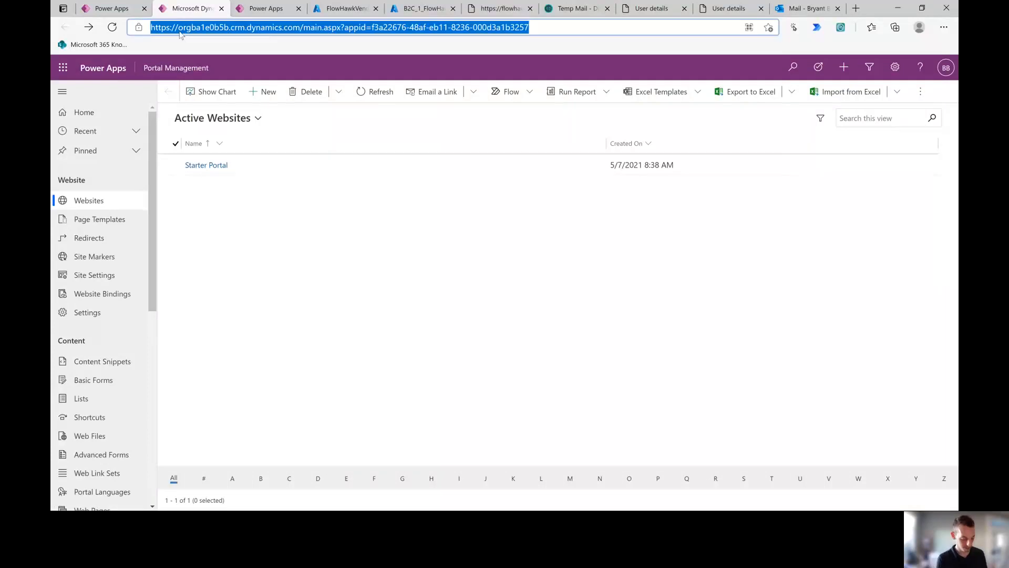
text(make.)
key(Return)
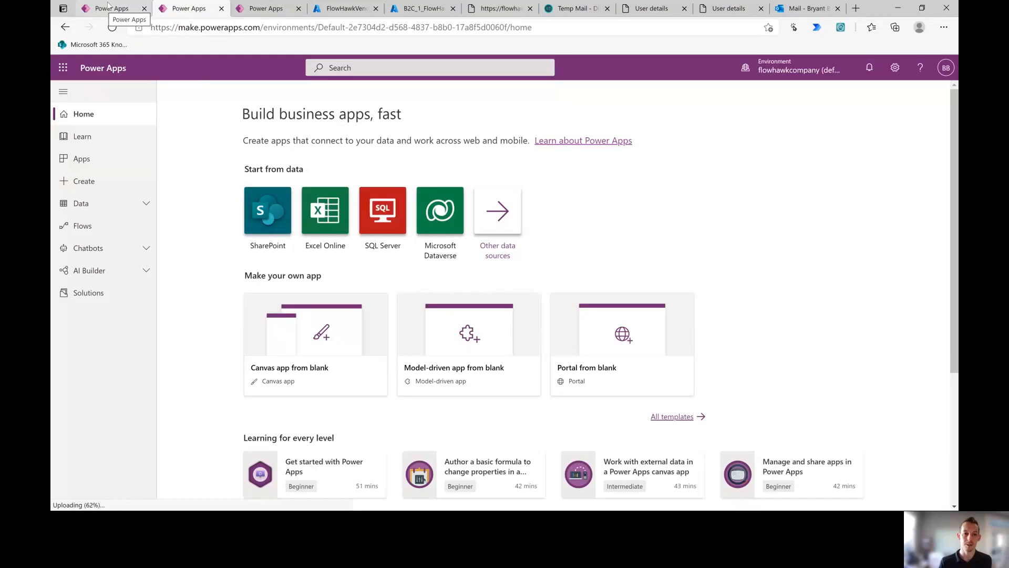
click(108, 6)
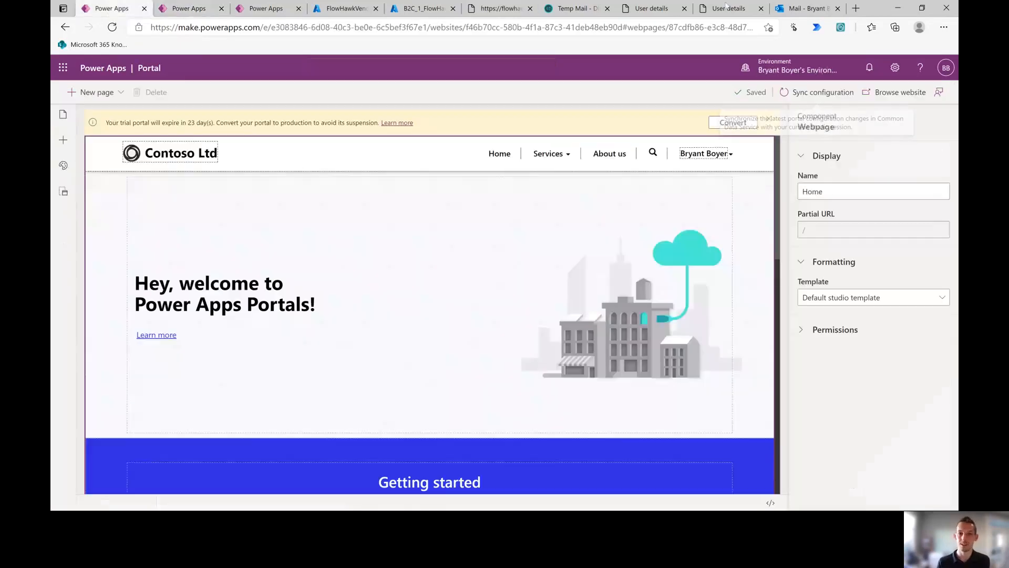
click(650, 9)
click(502, 9)
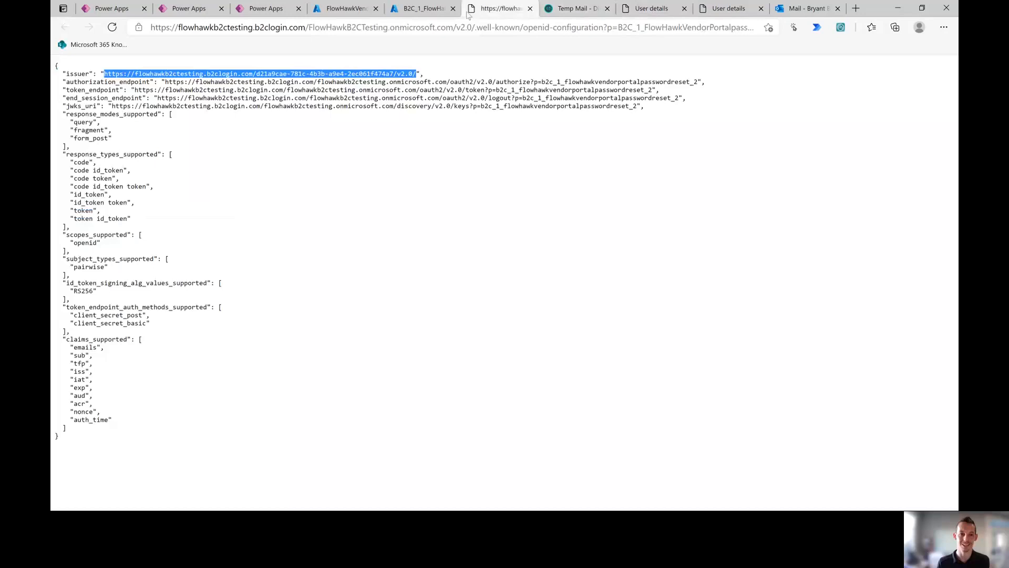
click(530, 9)
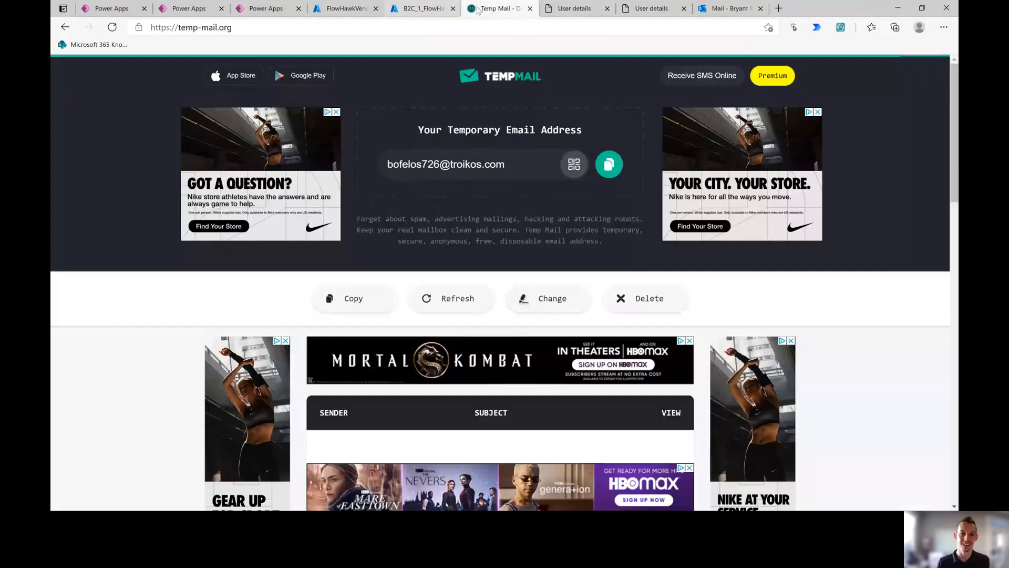
click(428, 9)
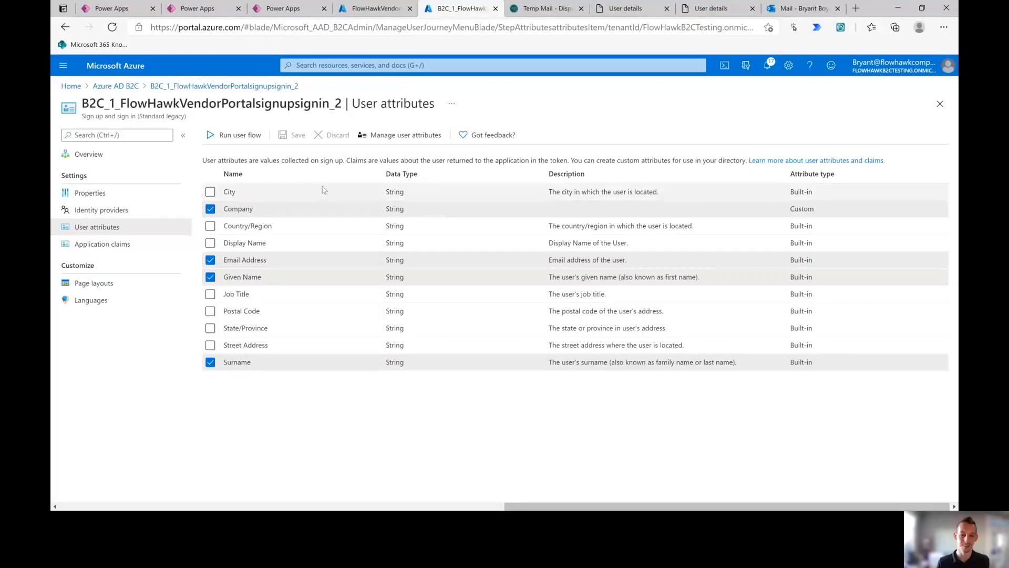
Step: Tick Company under the signupsignin_2 application claims and save
click(126, 247)
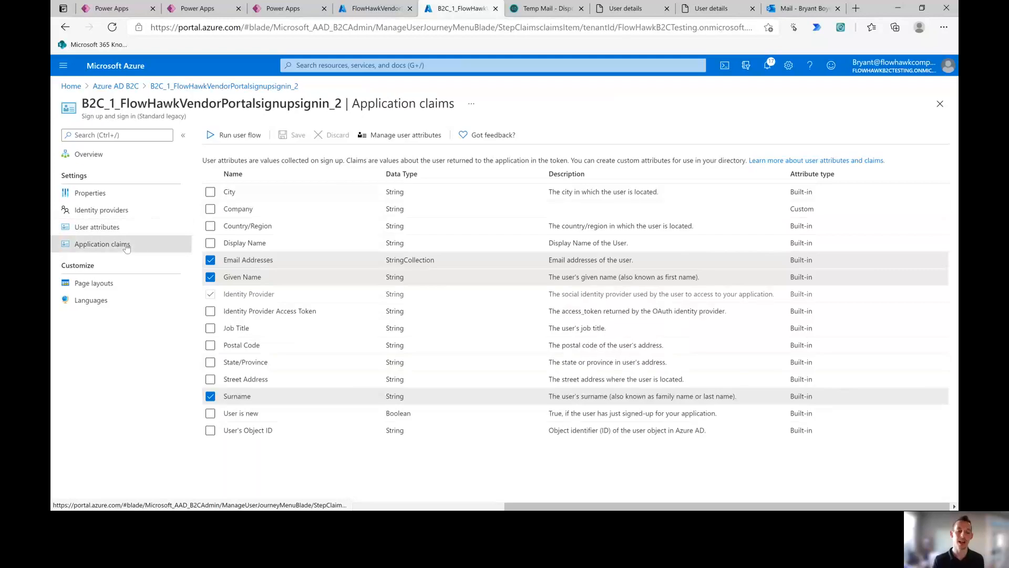
click(210, 209)
click(293, 135)
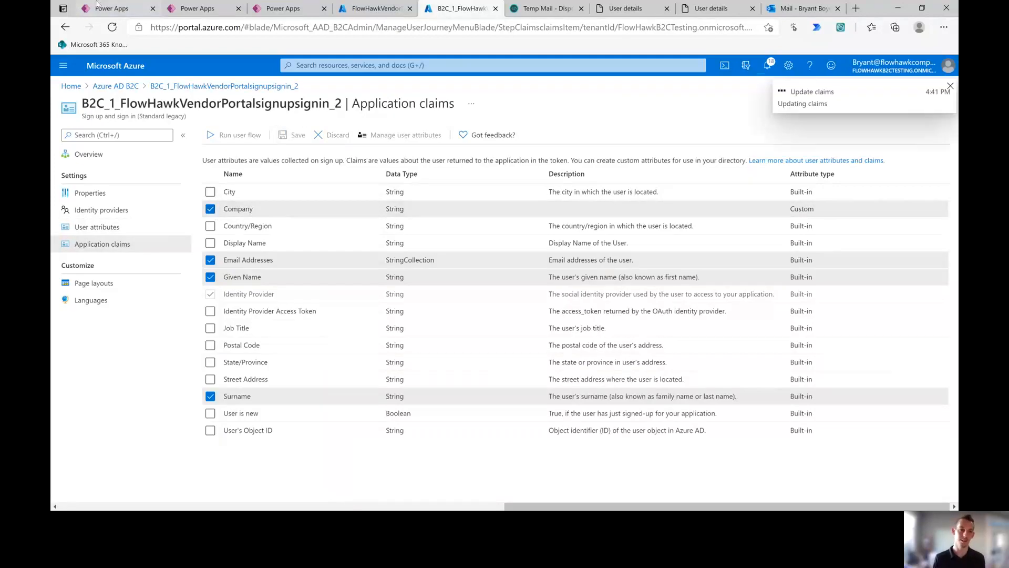
click(206, 6)
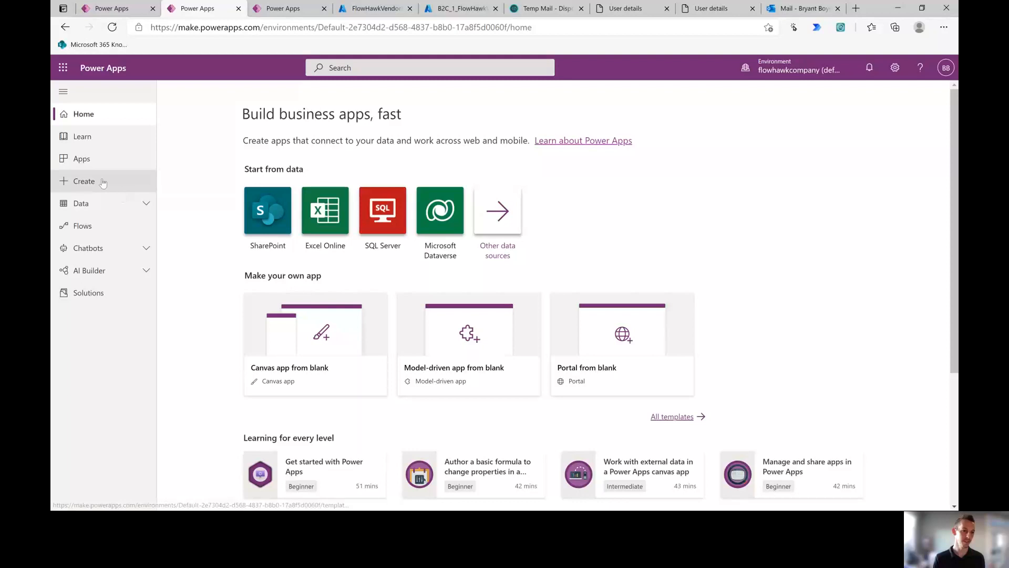
Step: Switch Power Apps to the personal environment and list its tables, then return to B2C application claims
click(103, 203)
click(124, 226)
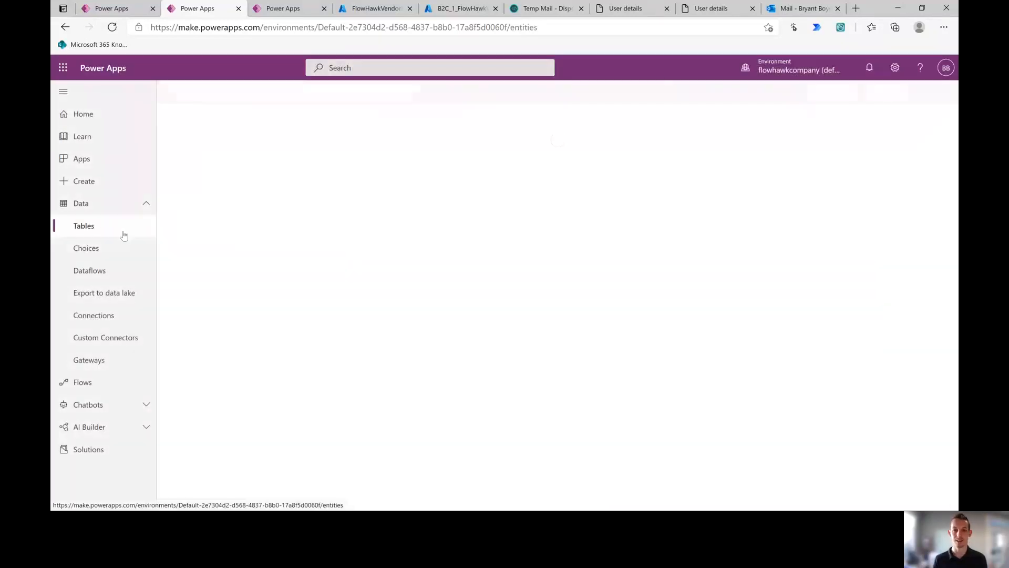
click(765, 72)
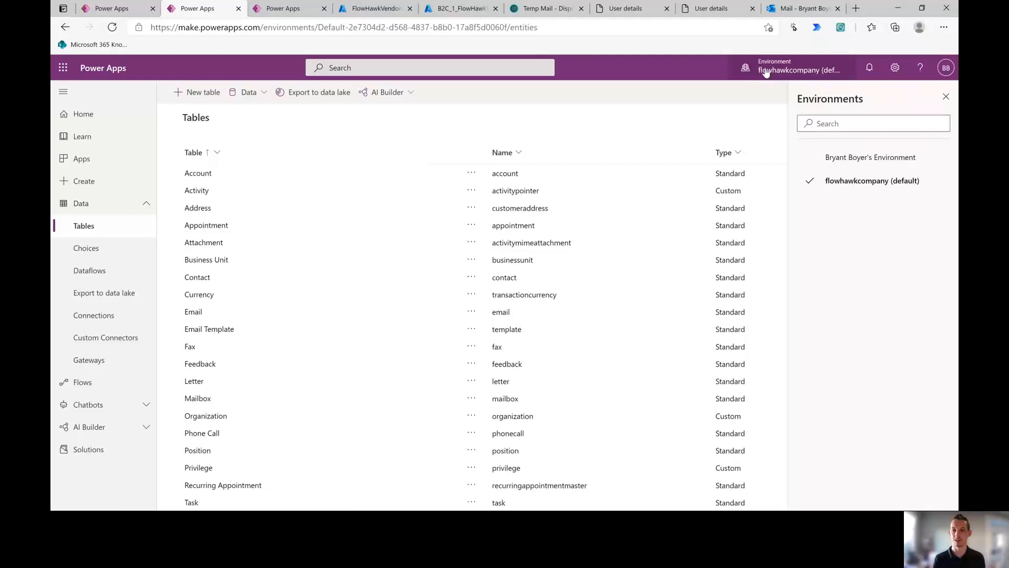
click(820, 158)
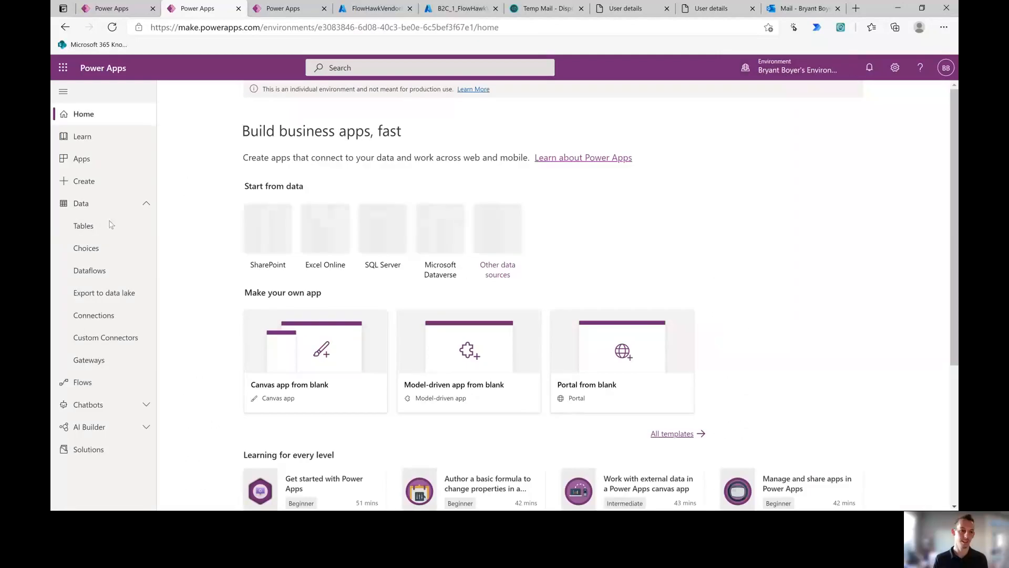
click(106, 231)
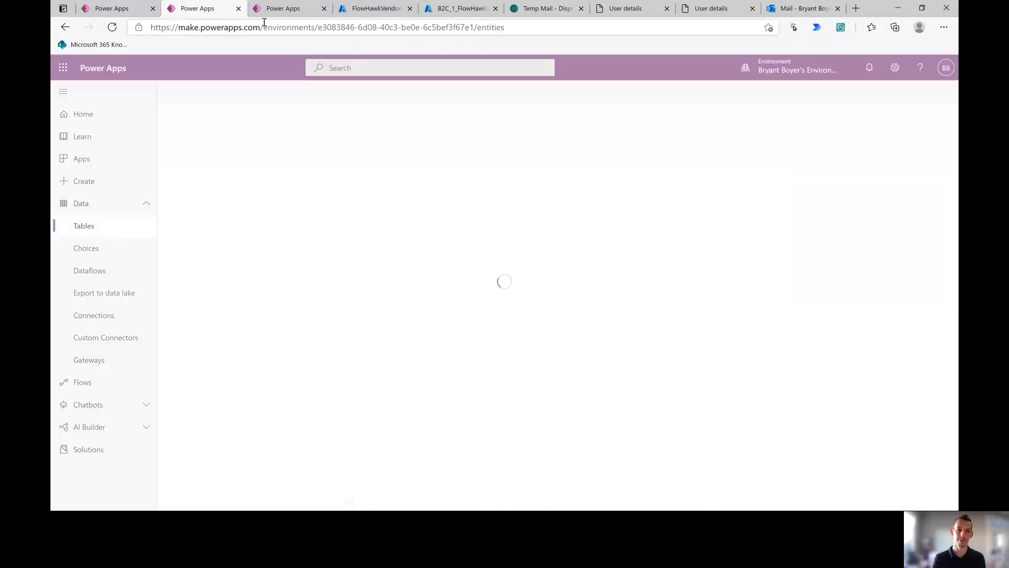
click(450, 9)
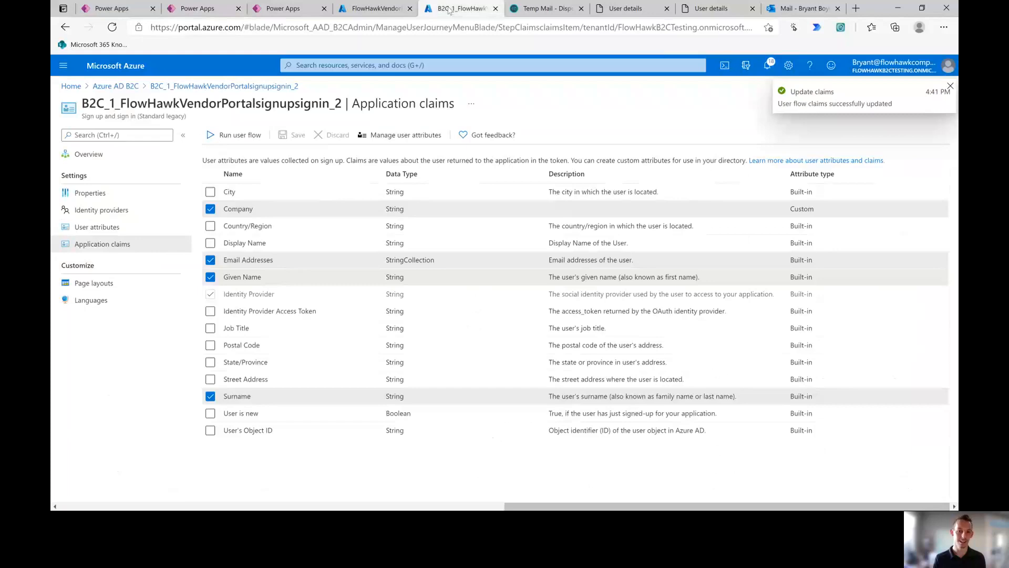
Step: Make Company a required field in the local account sign-up page layout
click(94, 284)
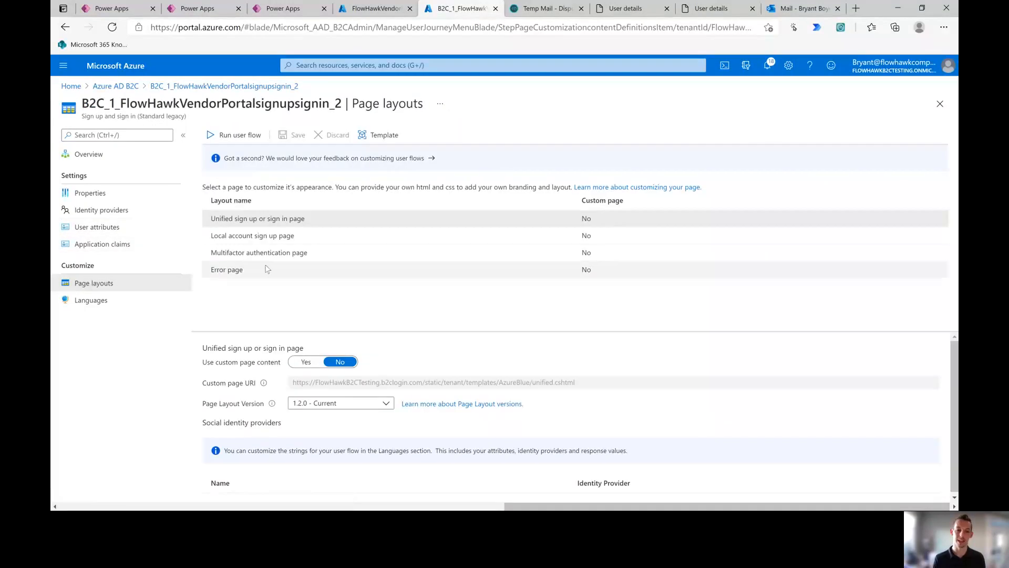
click(254, 235)
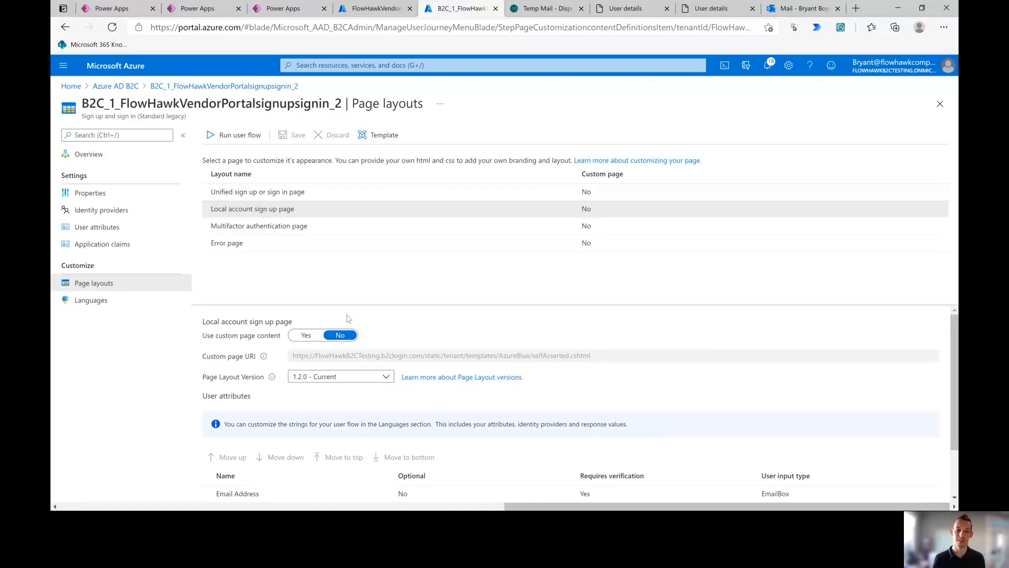
scroll(409, 439, down, 2)
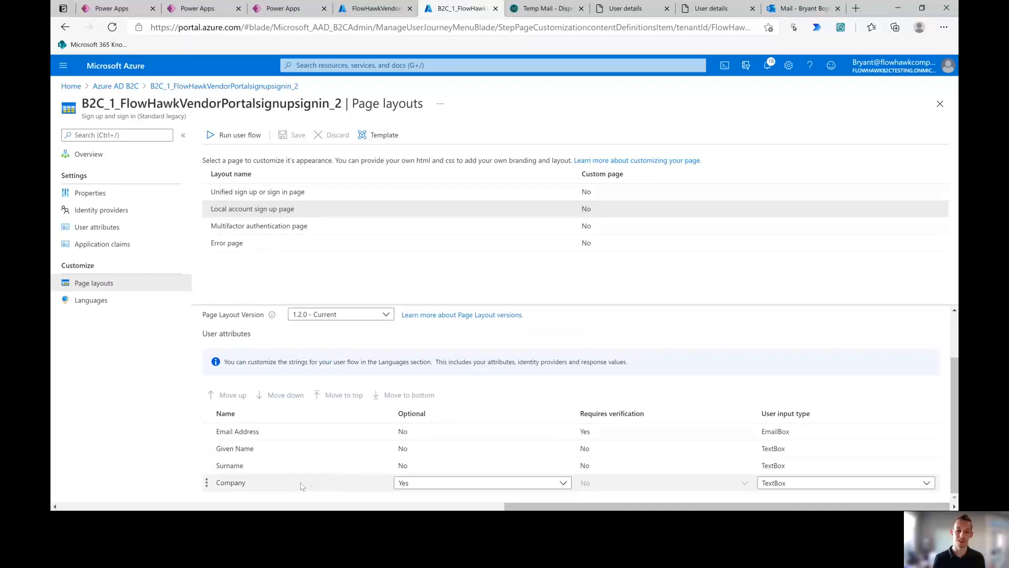
click(425, 484)
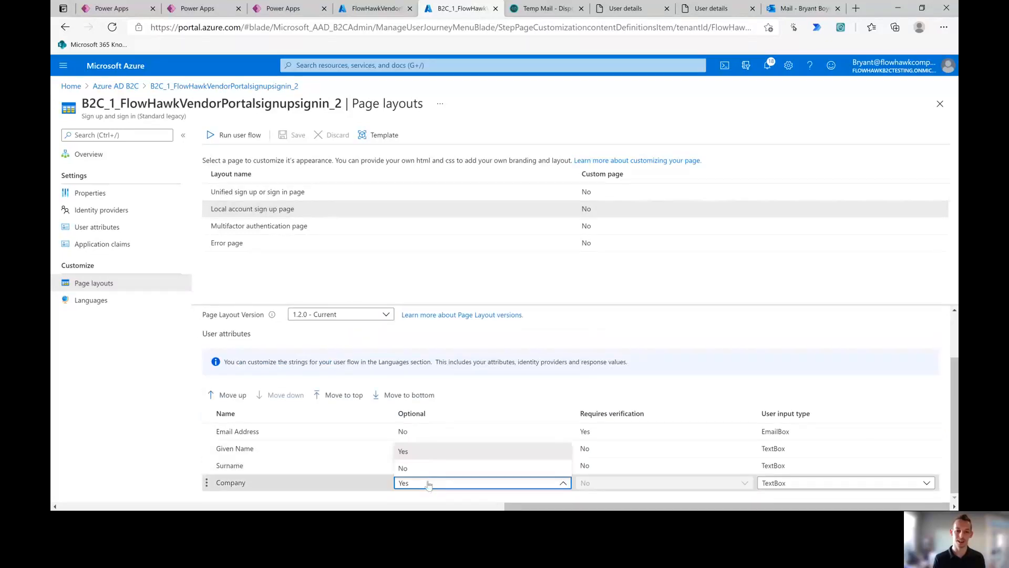
click(426, 472)
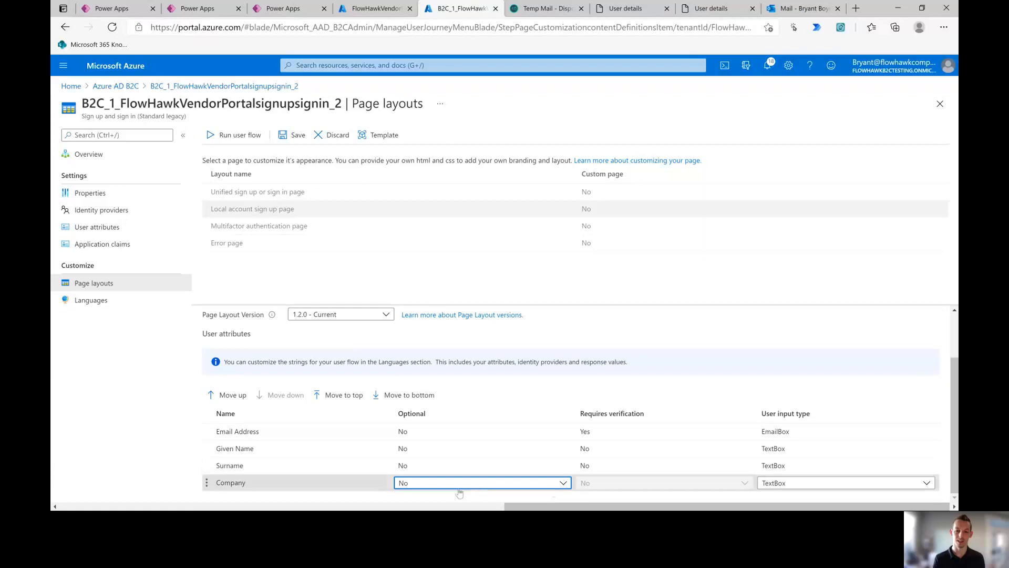
Step: Keep Company's input type as TextBox and save the page layout changes
click(792, 483)
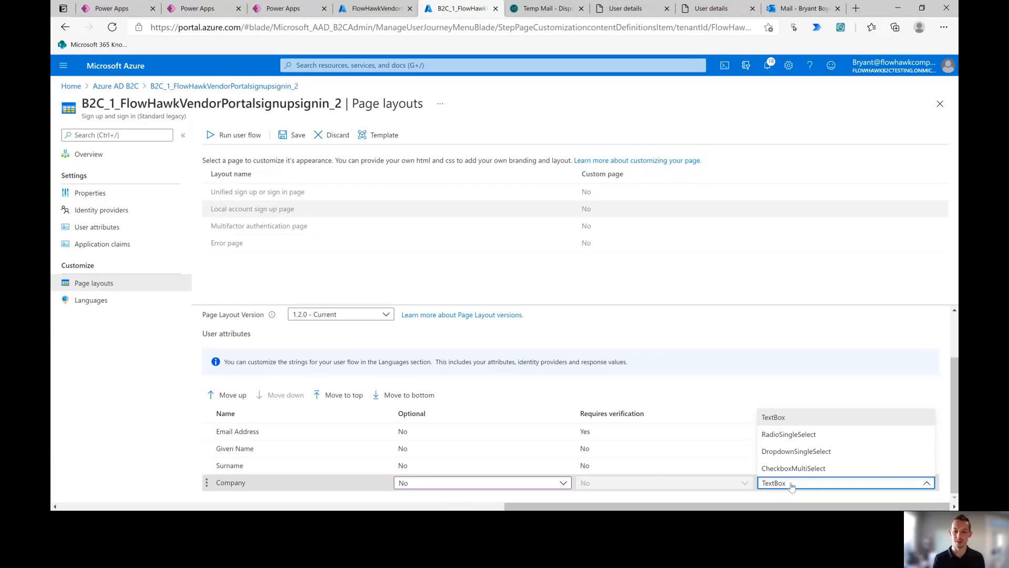
click(791, 451)
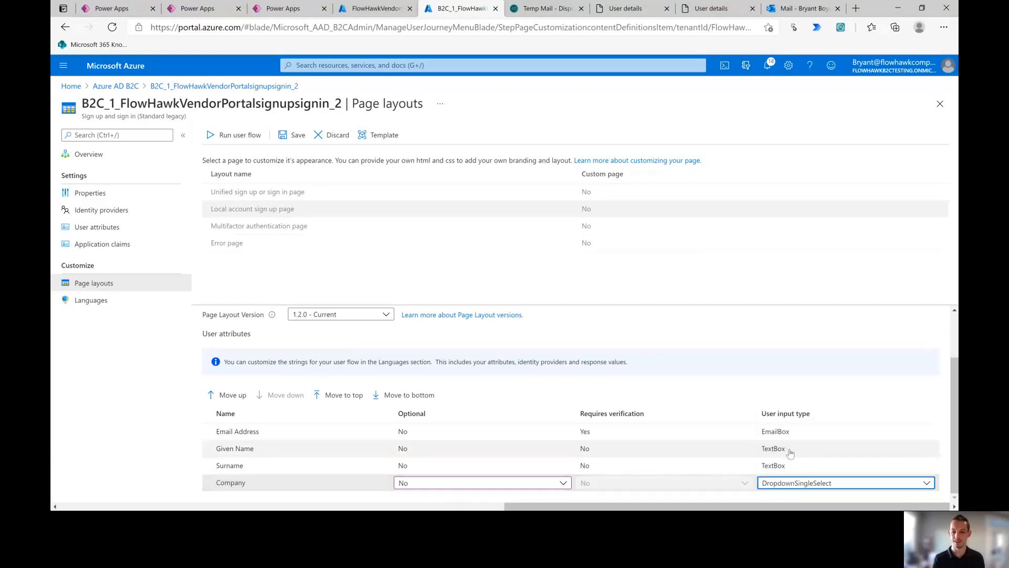
click(811, 486)
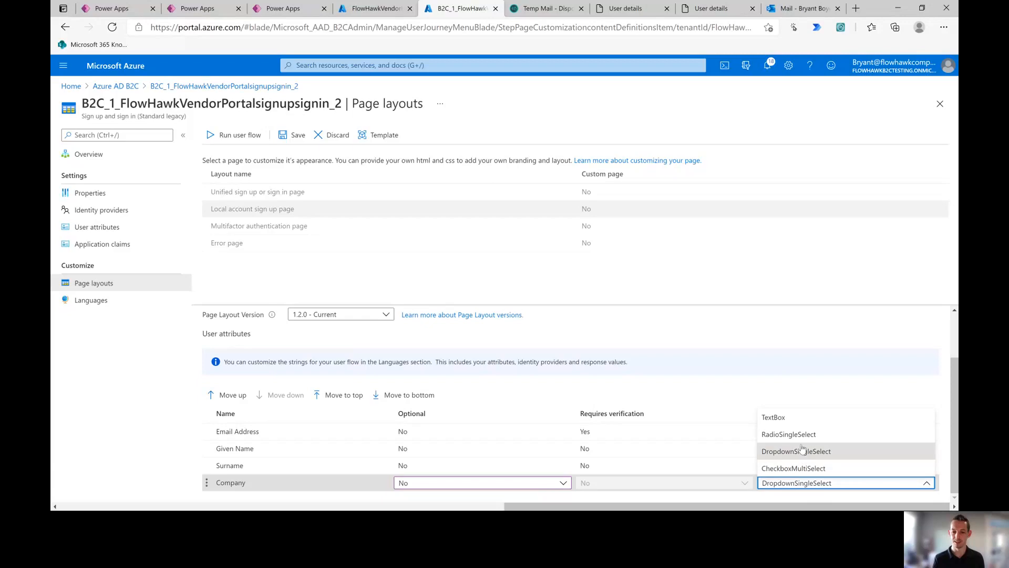
click(787, 417)
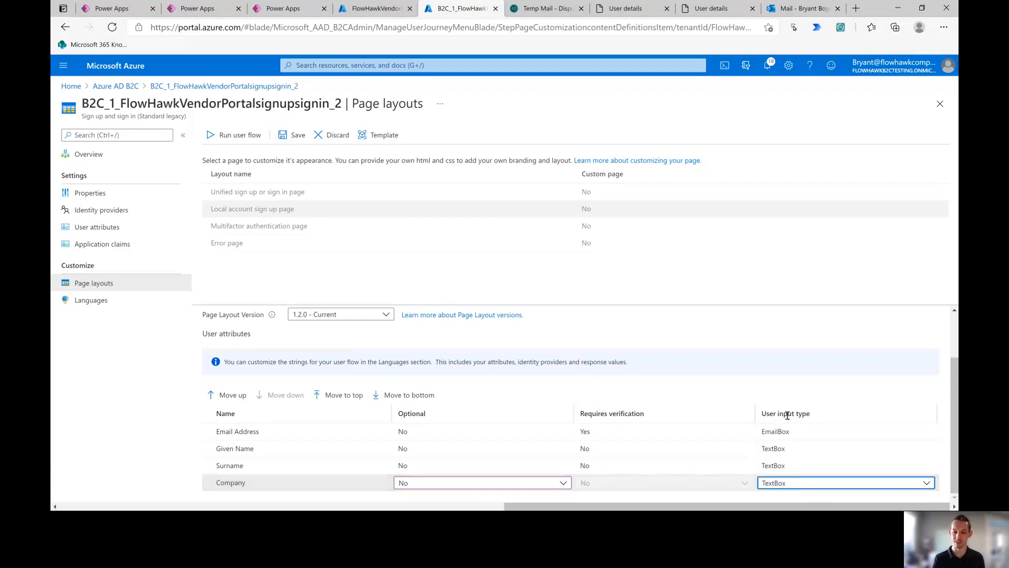
click(796, 485)
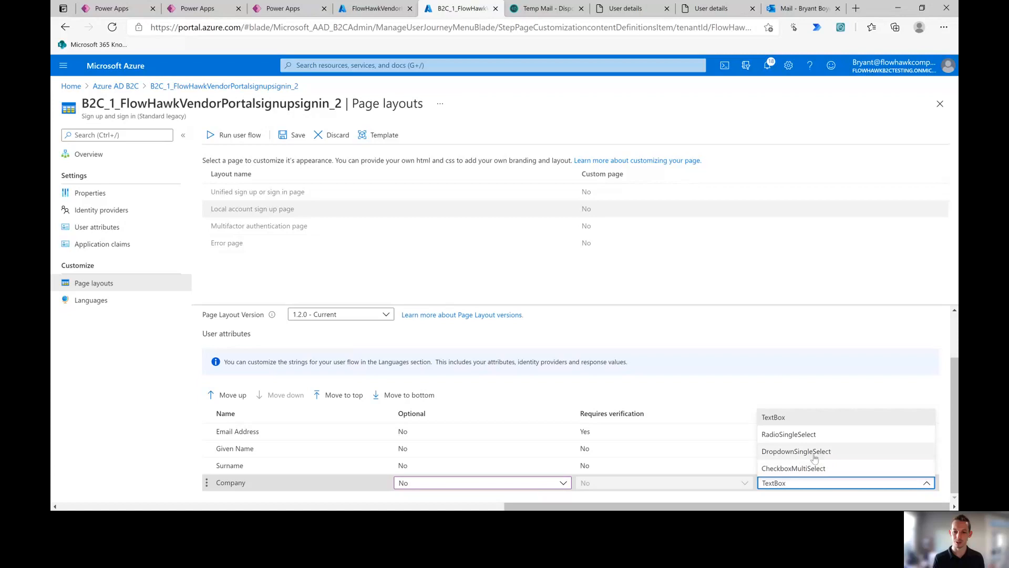
click(782, 424)
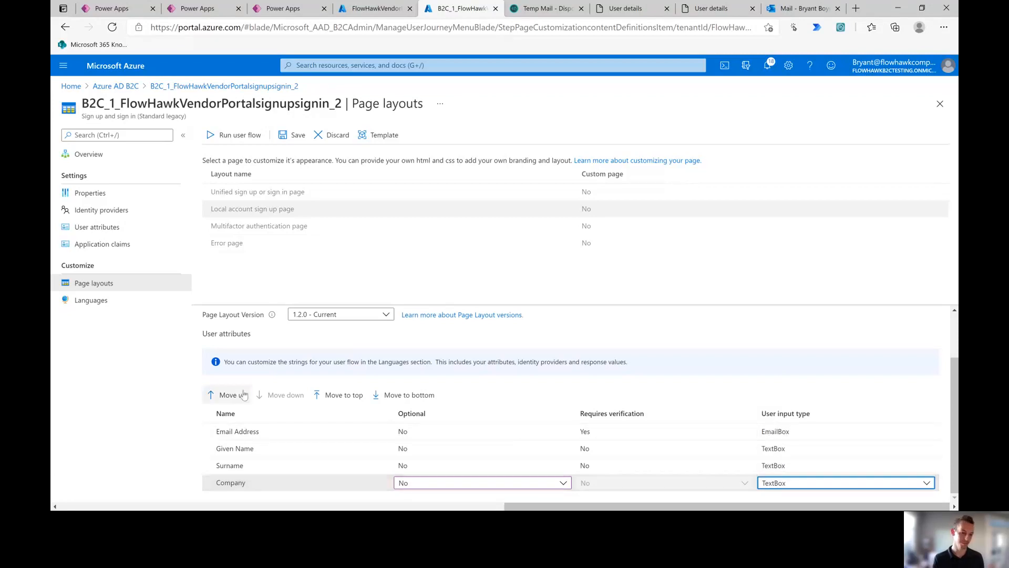
click(284, 137)
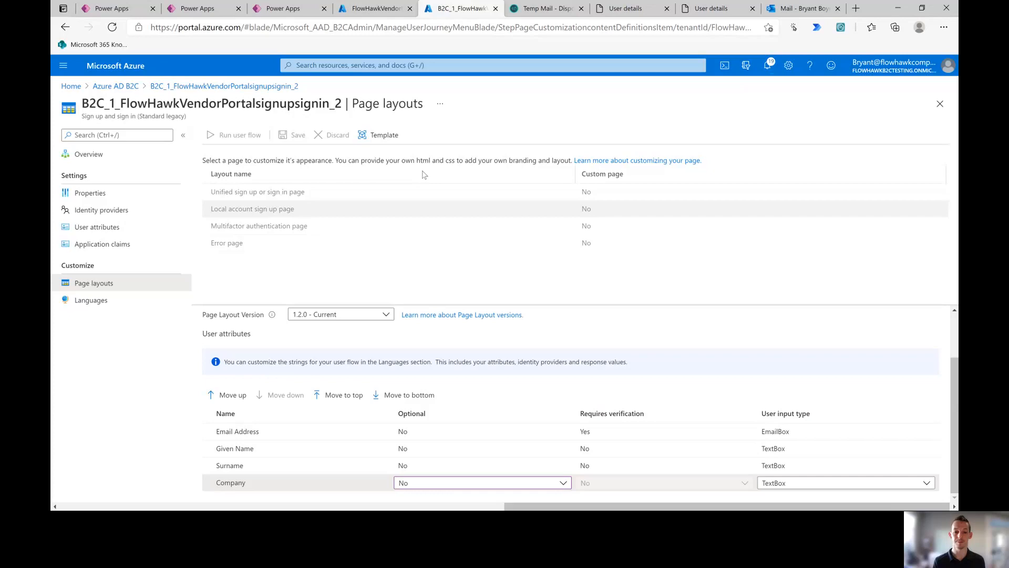
click(326, 214)
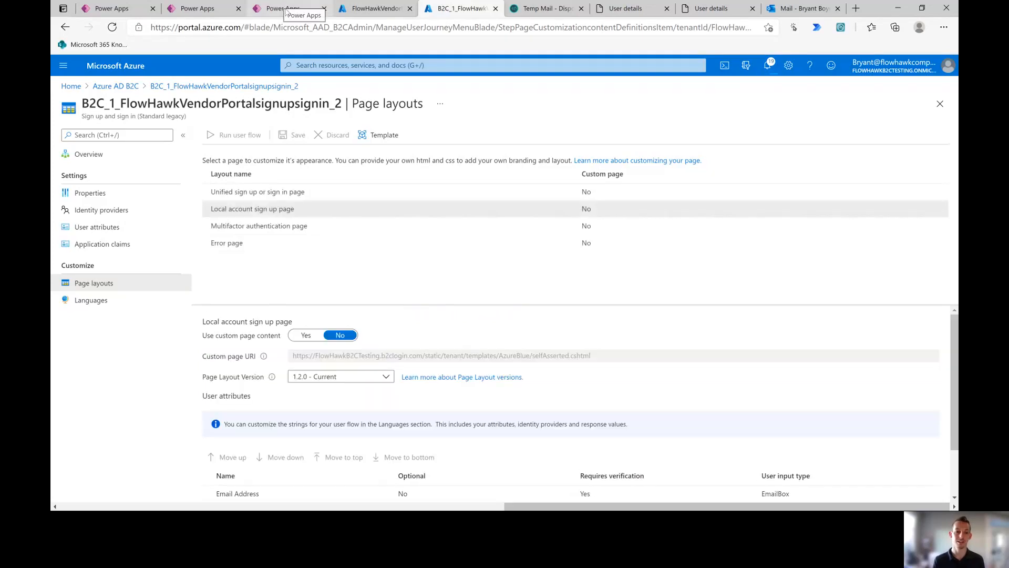
Step: Open the Contact table from the Dataverse tables list and browse its columns
click(287, 9)
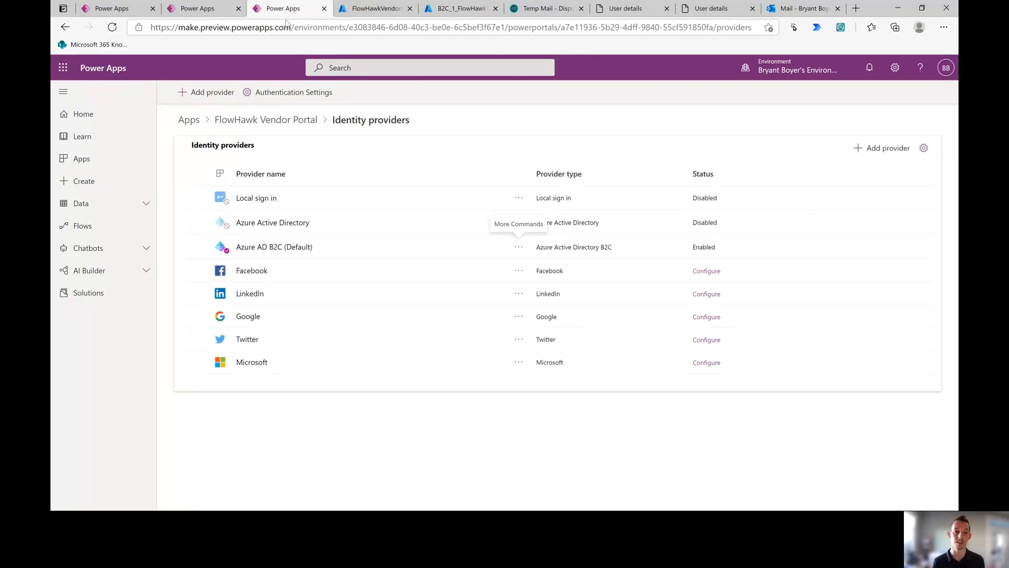
click(198, 9)
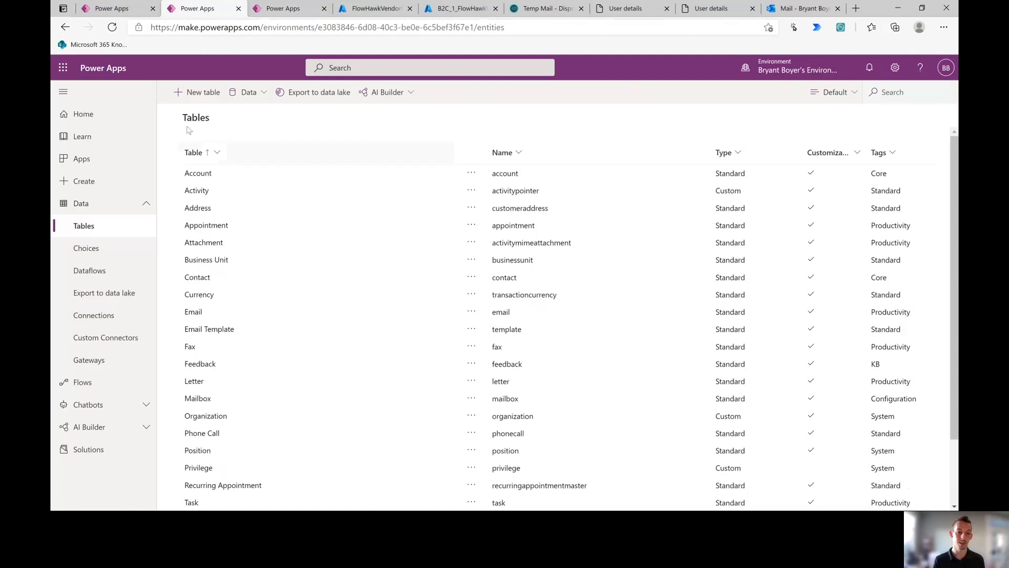
click(198, 277)
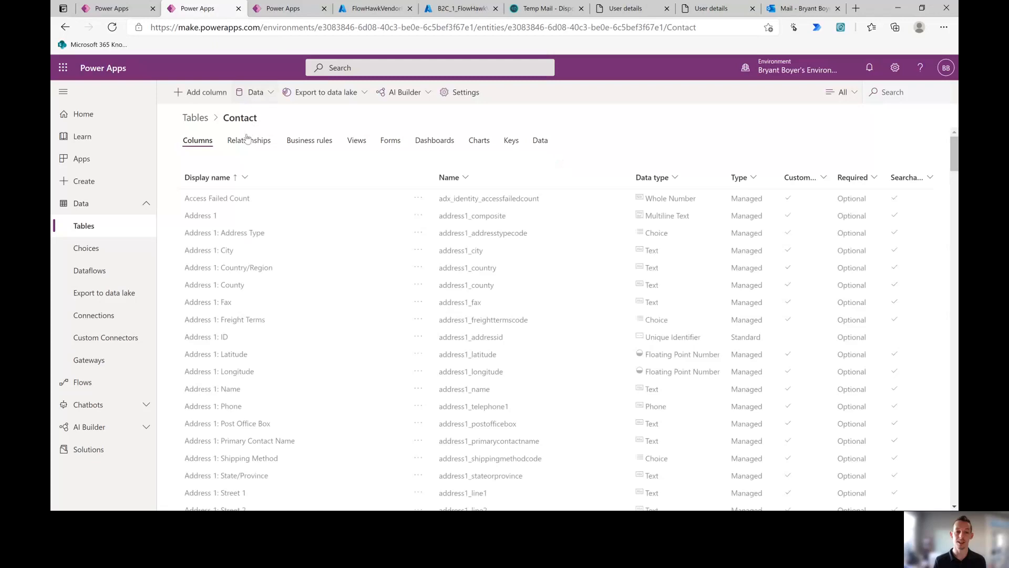
scroll(241, 232, down, 2)
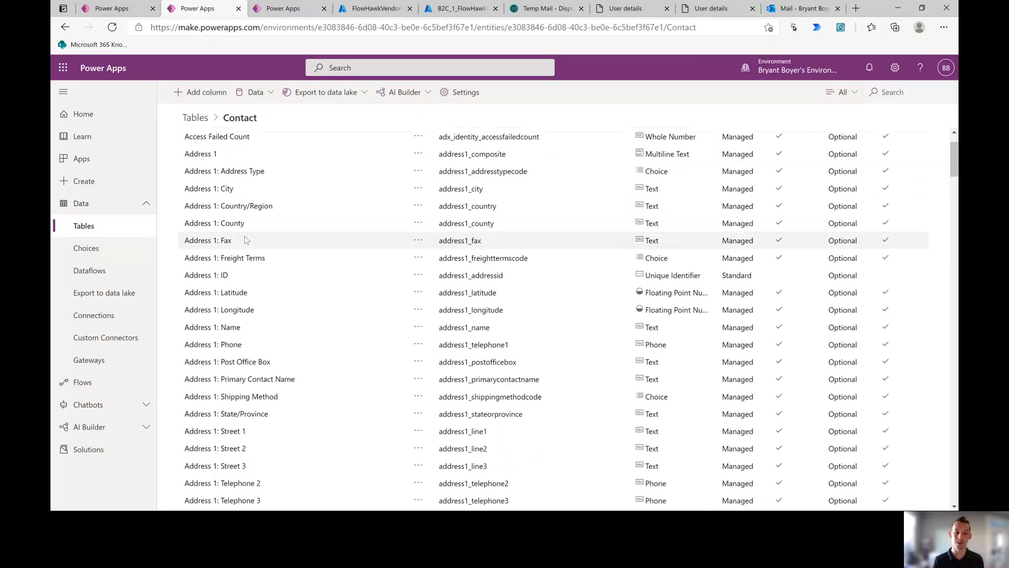
scroll(242, 234, down, 3)
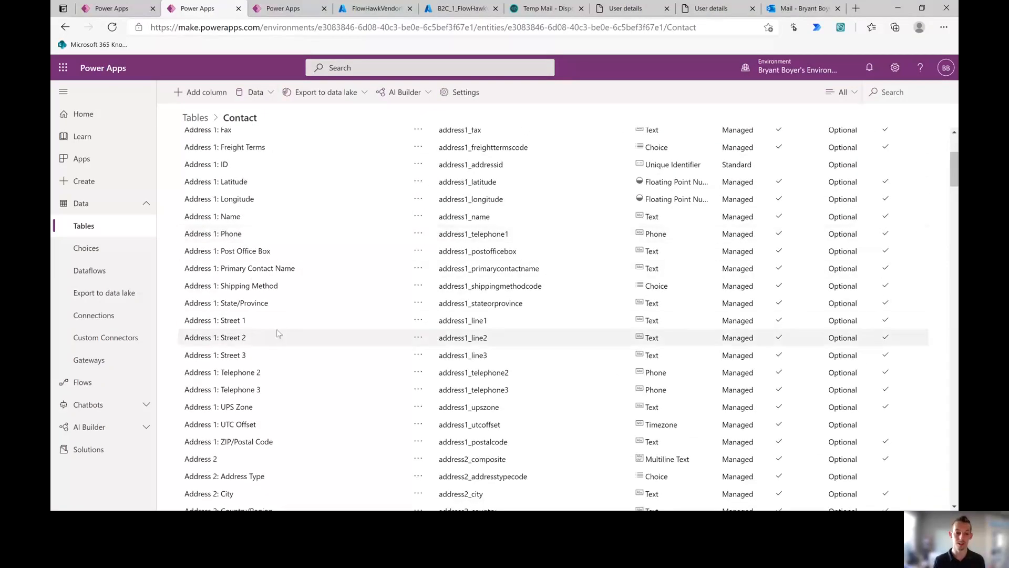
scroll(259, 344, up, 2)
scroll(252, 315, up, 3)
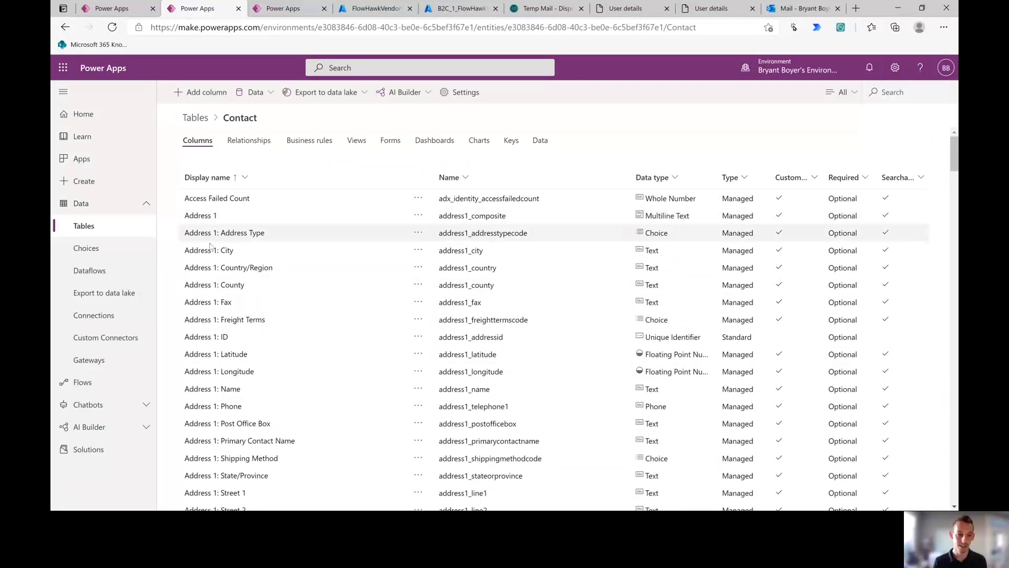
scroll(217, 314, down, 1)
scroll(217, 314, down, 2)
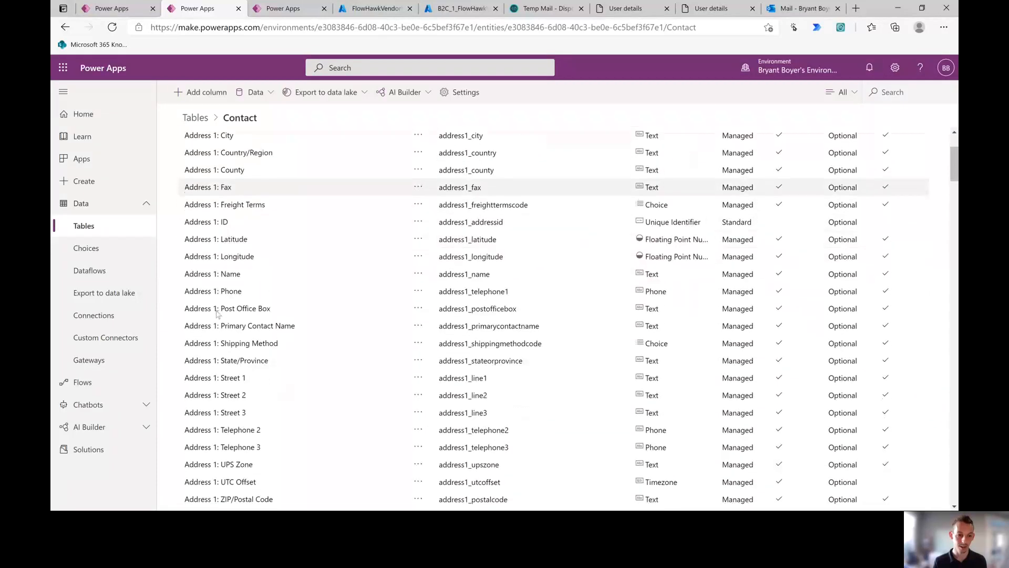
scroll(251, 276, down, 1)
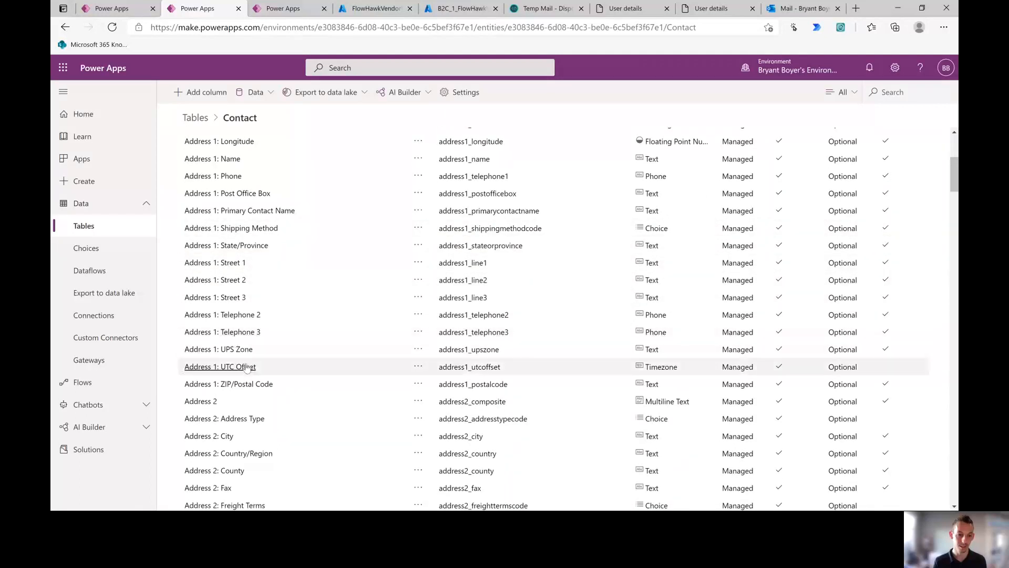
scroll(235, 326, down, 1)
scroll(260, 335, down, 10)
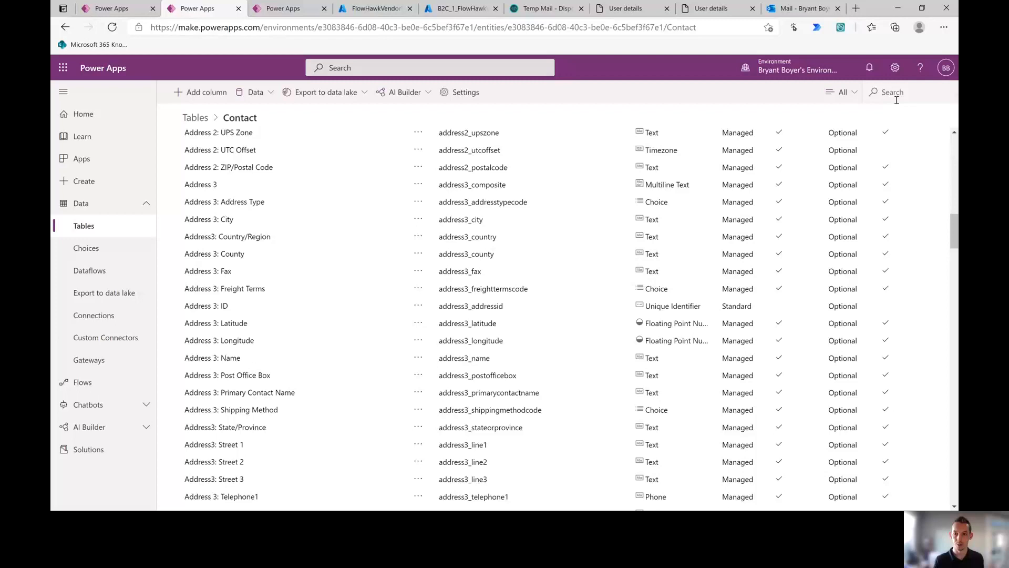
Step: Search the Contact columns for 'BusinessCompanyDescri' and select the Description column's logical name
click(897, 100)
text(Busin)
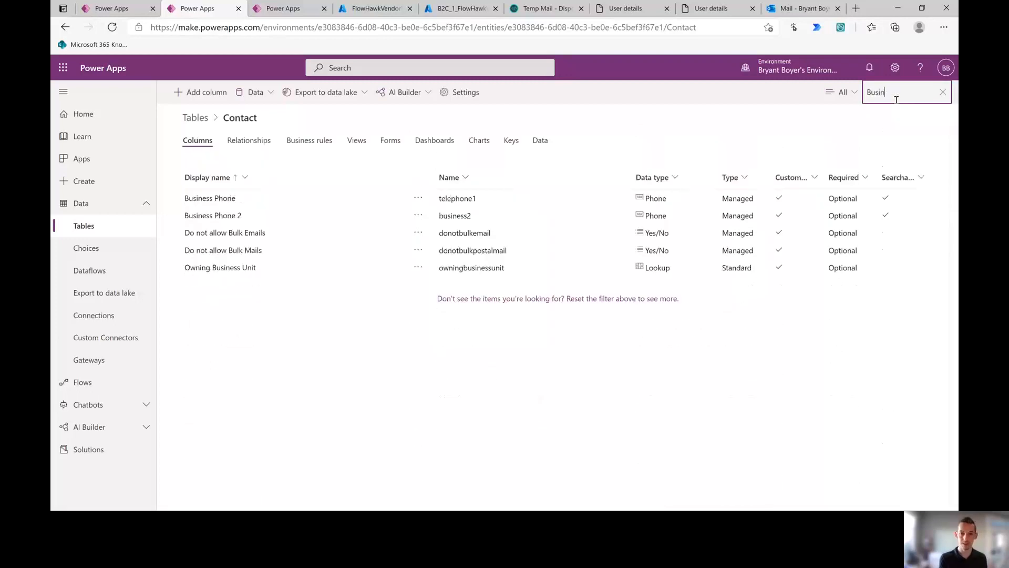
text(ess)
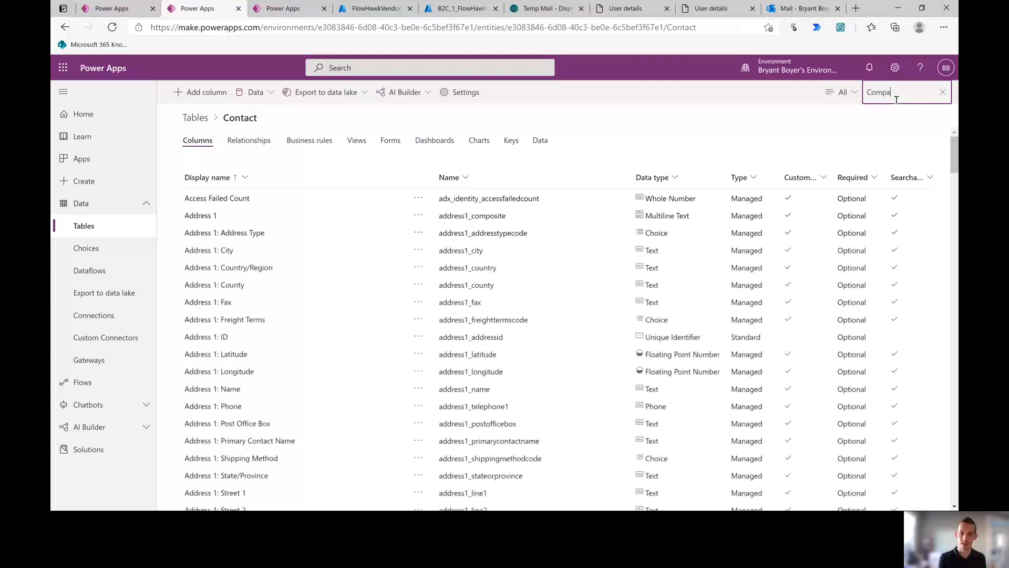
text(Company)
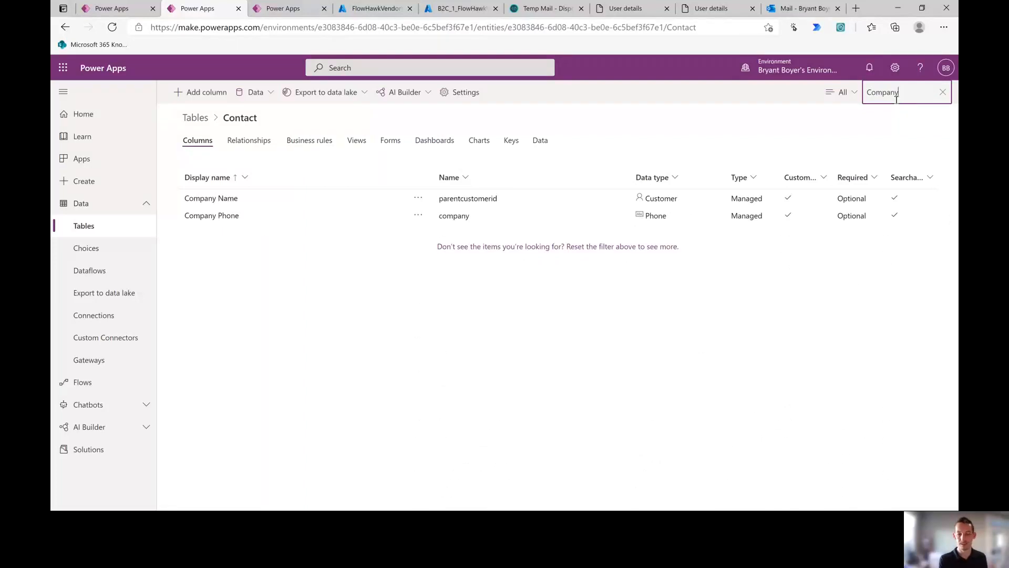
text(Description)
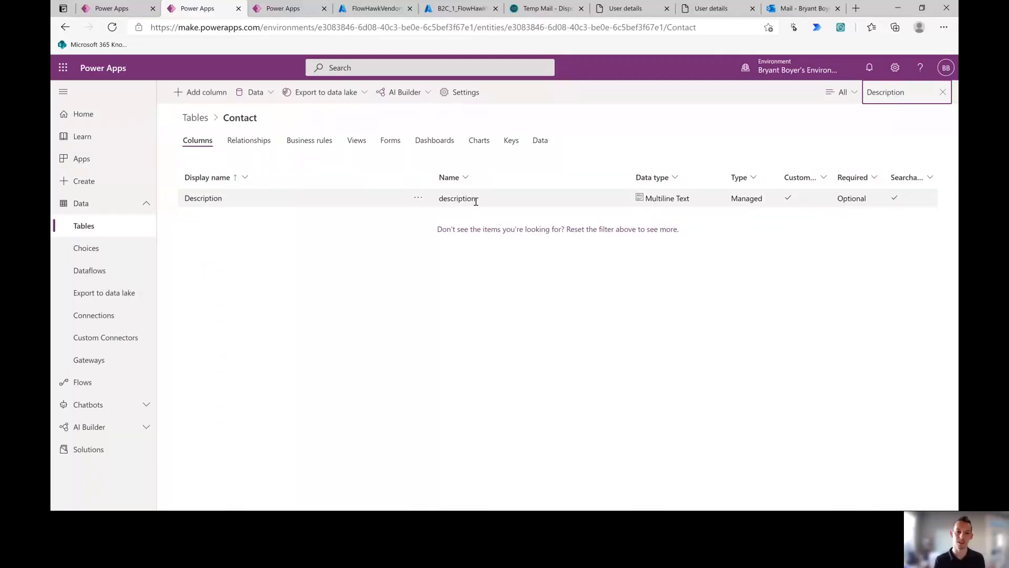
drag(475, 201, 444, 203)
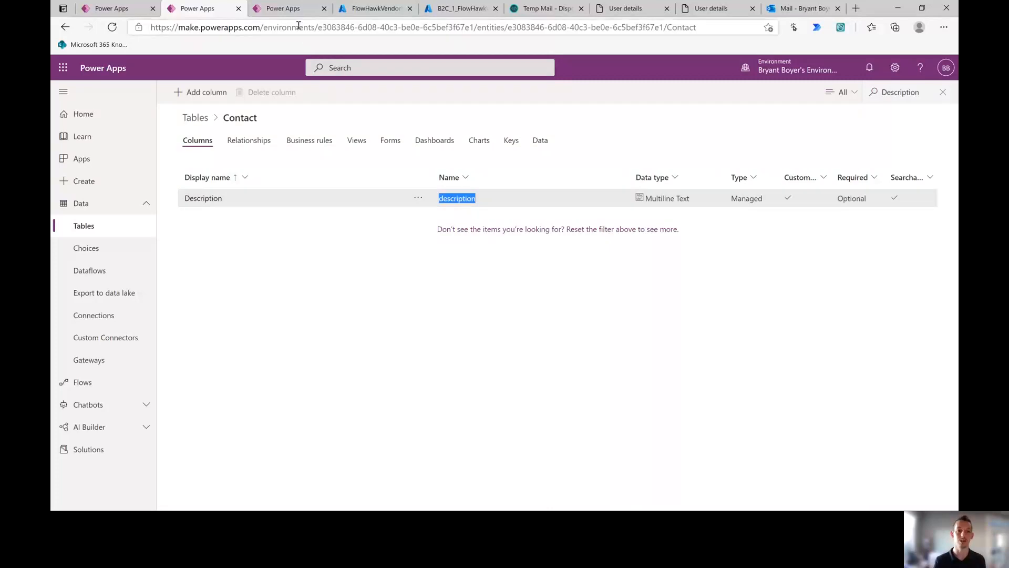
Step: From the B2C user flow's Languages page, run the flow and open signupsignin_2's openid-configuration document
click(367, 10)
click(443, 10)
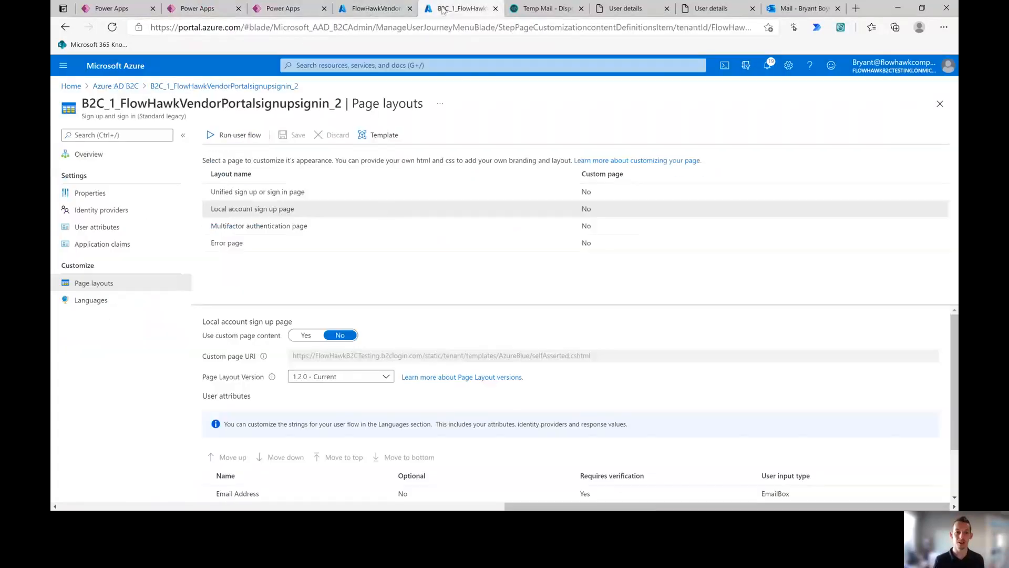
scroll(339, 318, down, 2)
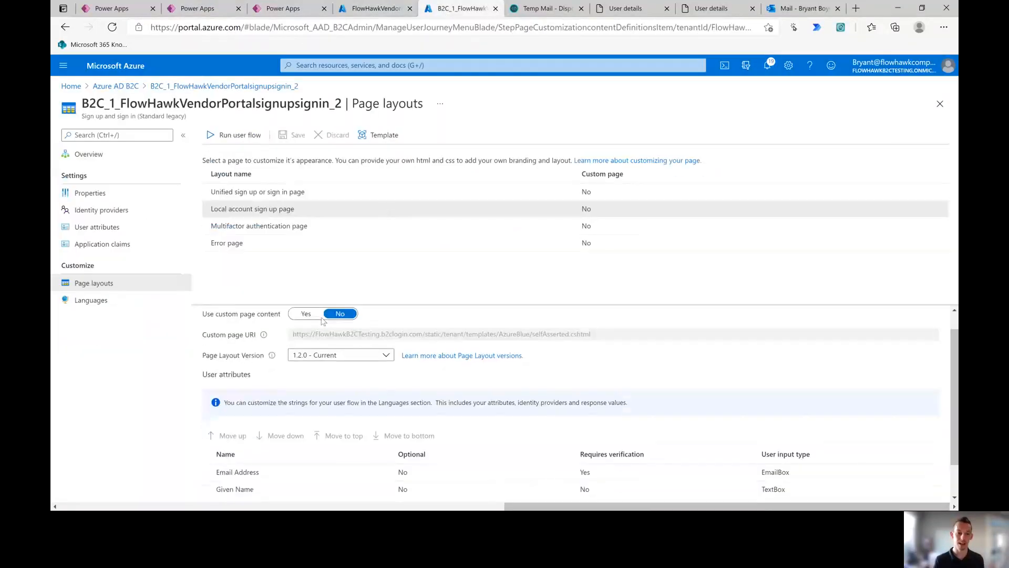
click(108, 304)
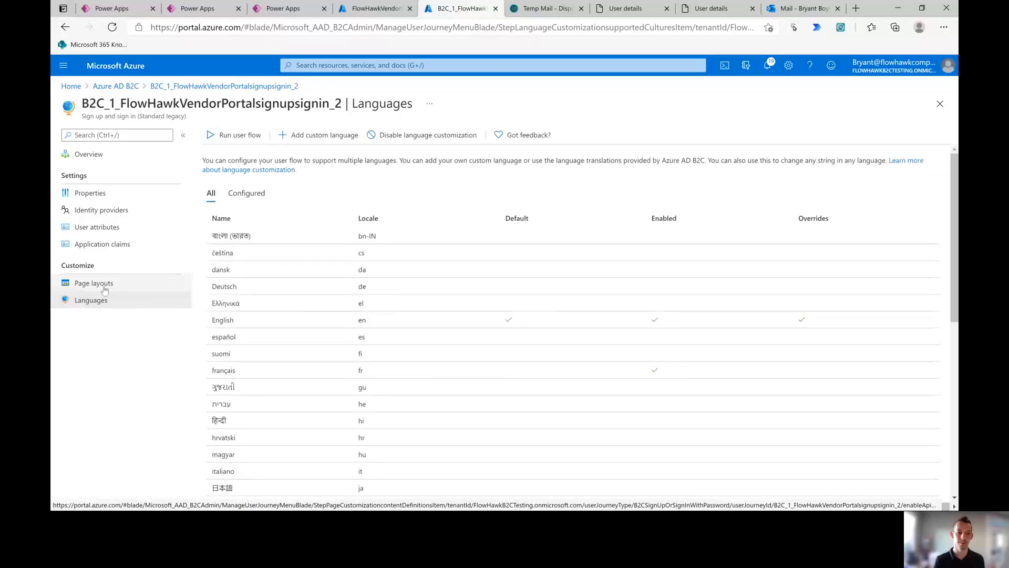
click(234, 135)
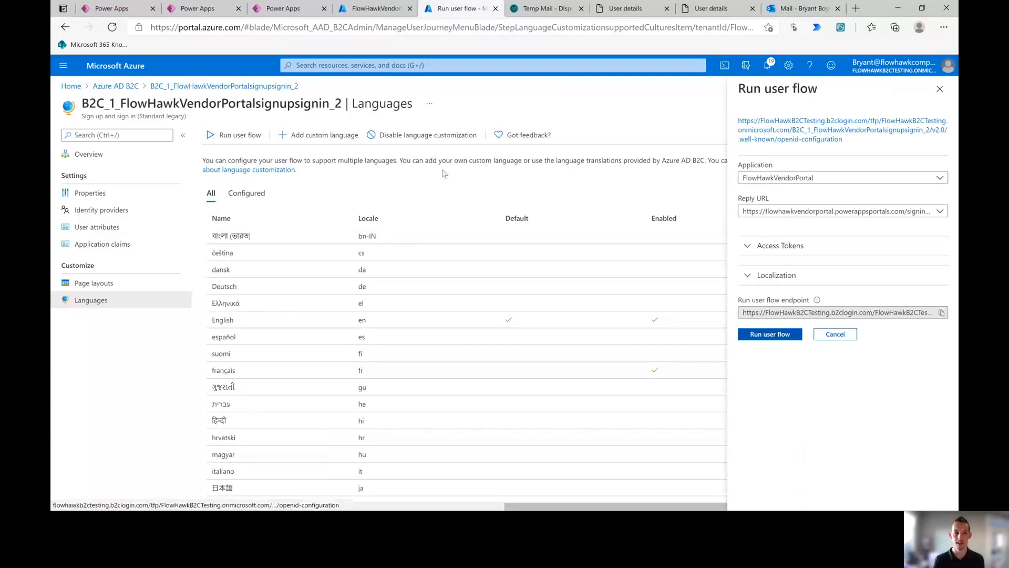
click(813, 140)
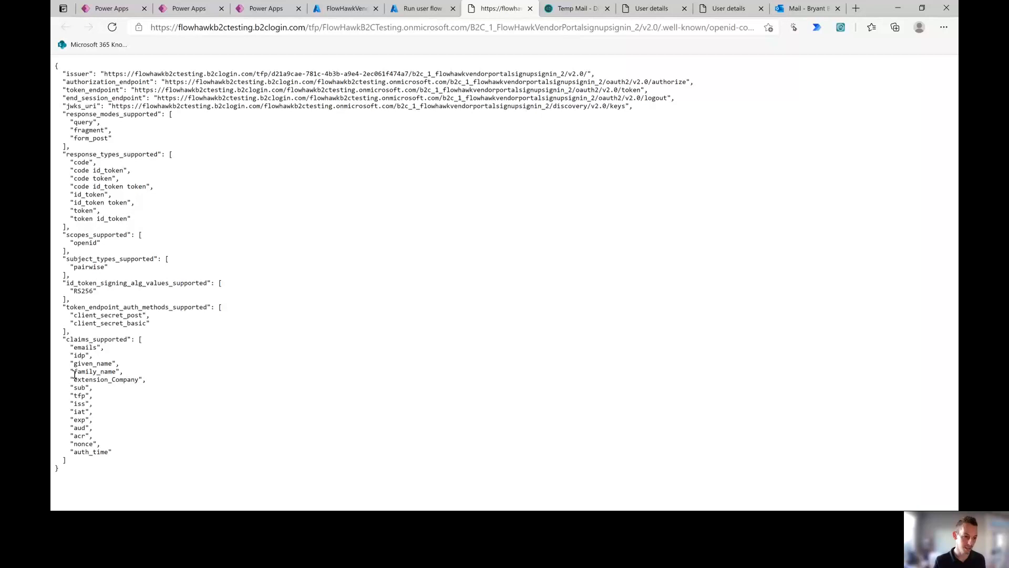
Step: Copy extension_Company from claims_supported and go back to the portal's Identity providers page
drag(74, 378, 138, 378)
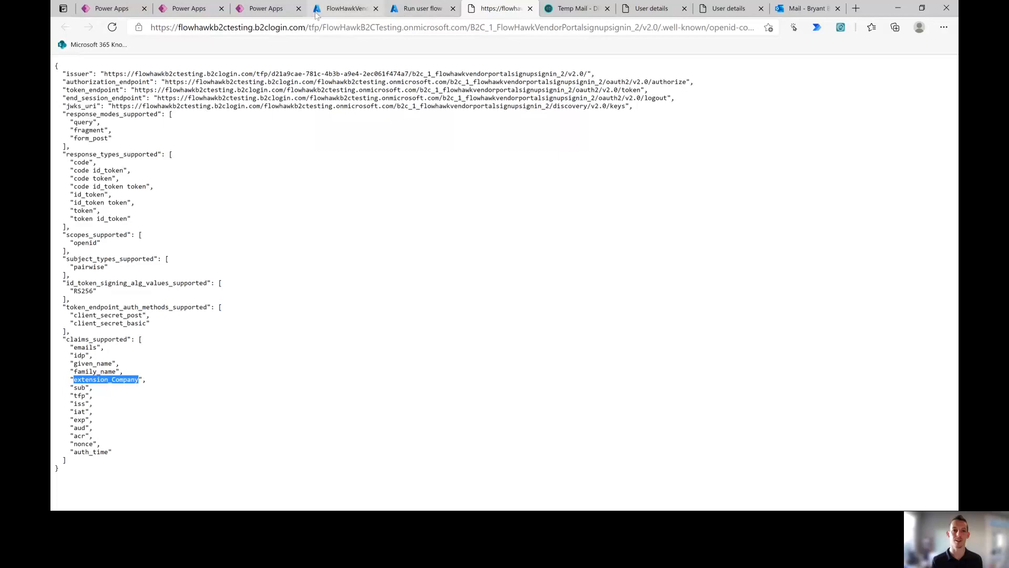
click(269, 9)
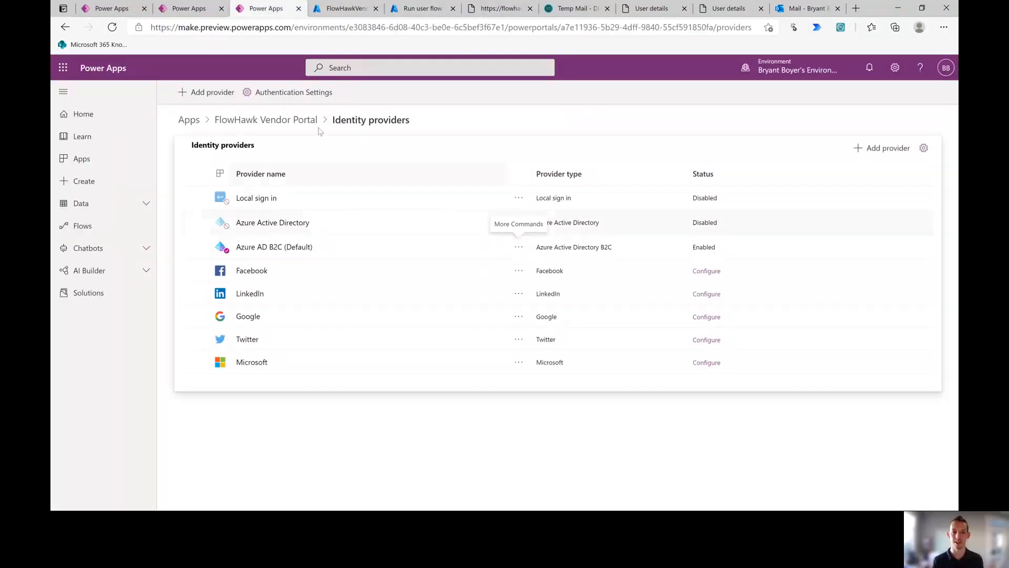
Step: Edit the Azure AD B2C provider's configuration and expand its Additional settings
click(518, 247)
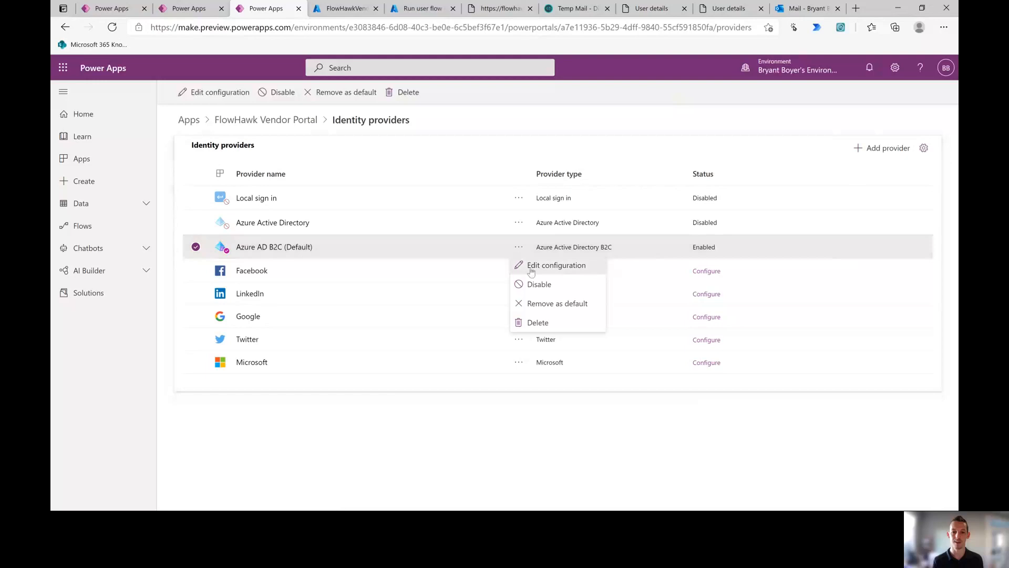
click(529, 265)
scroll(707, 380, down, 2)
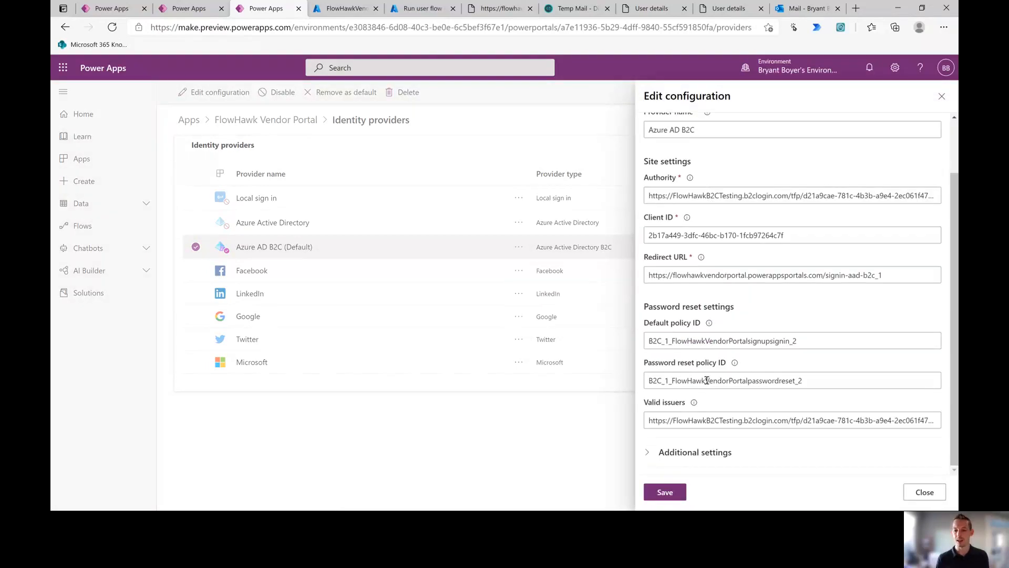
click(690, 453)
scroll(716, 296, down, 4)
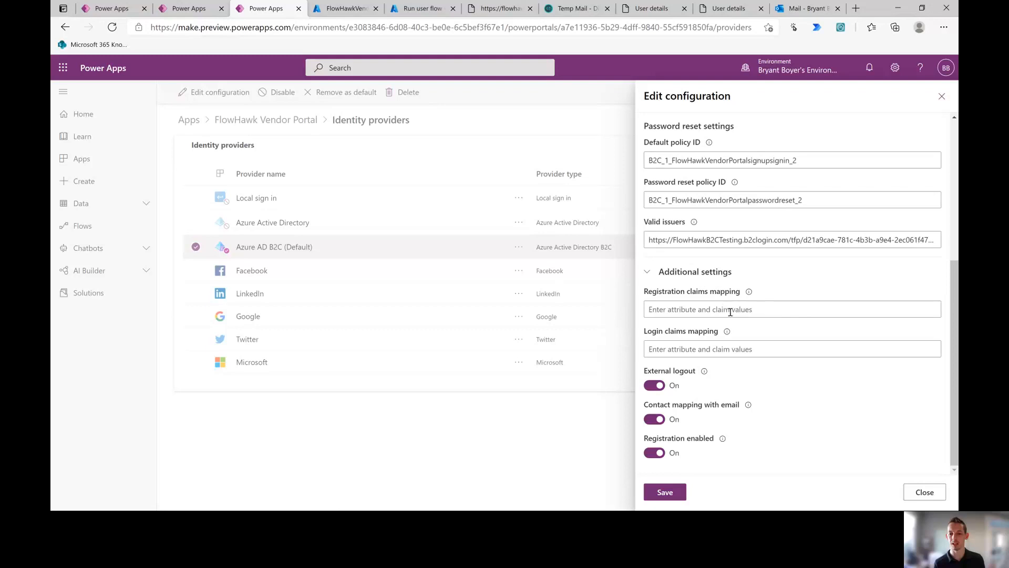
Step: Enter description=extension_Company in Registration claims mapping and save the provider
mouse_move(750, 292)
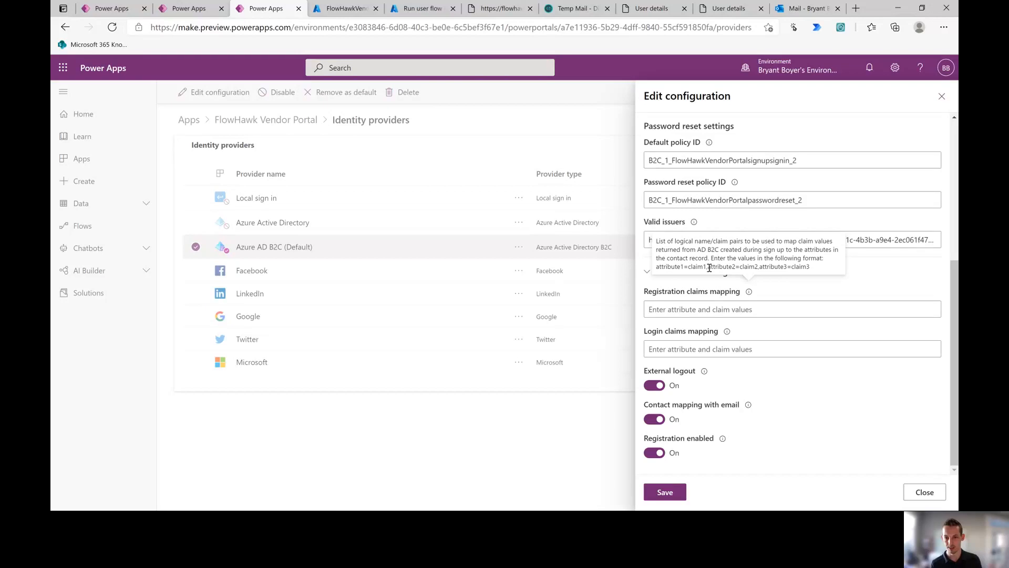
click(690, 310)
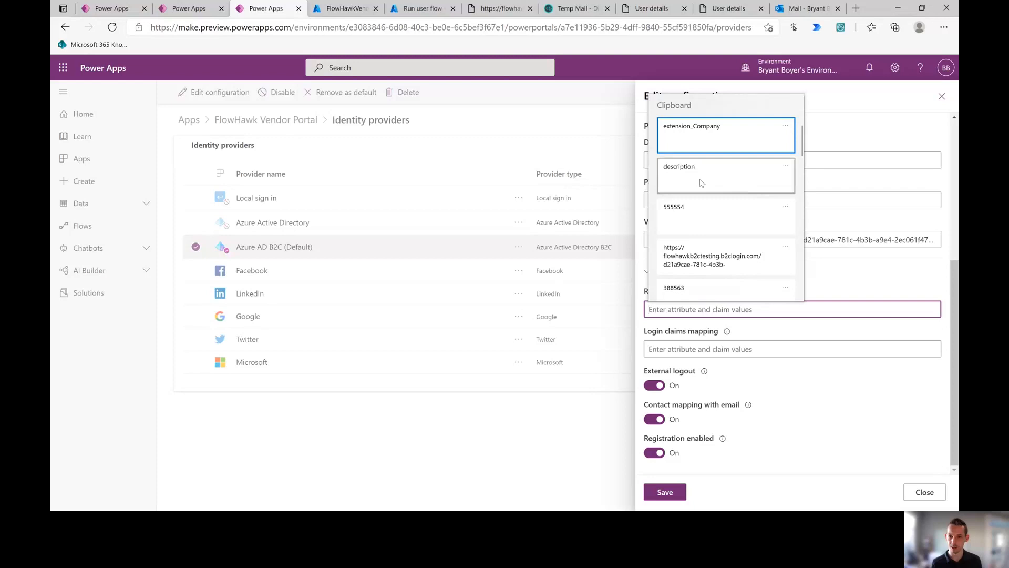
click(699, 178)
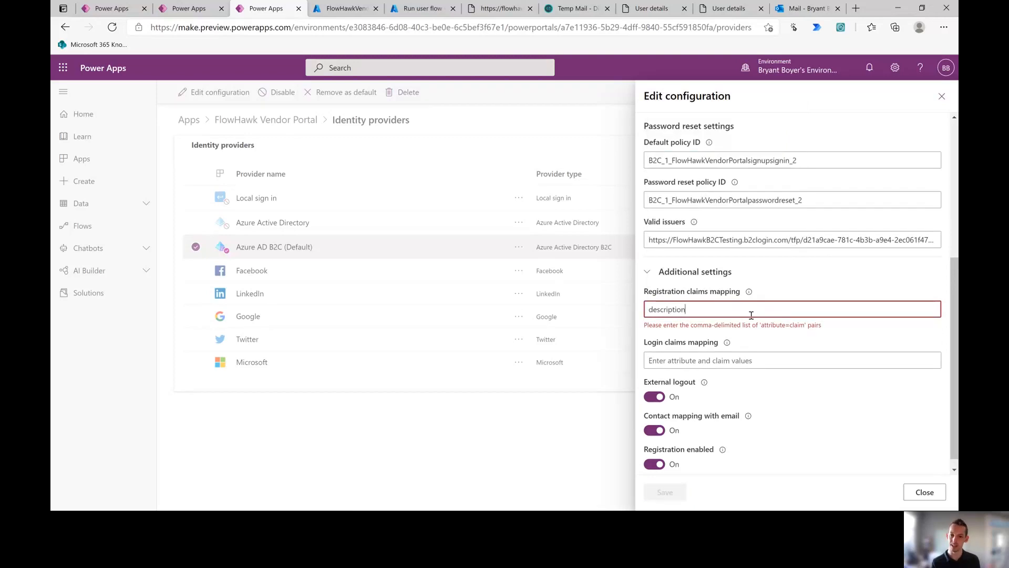
click(779, 314)
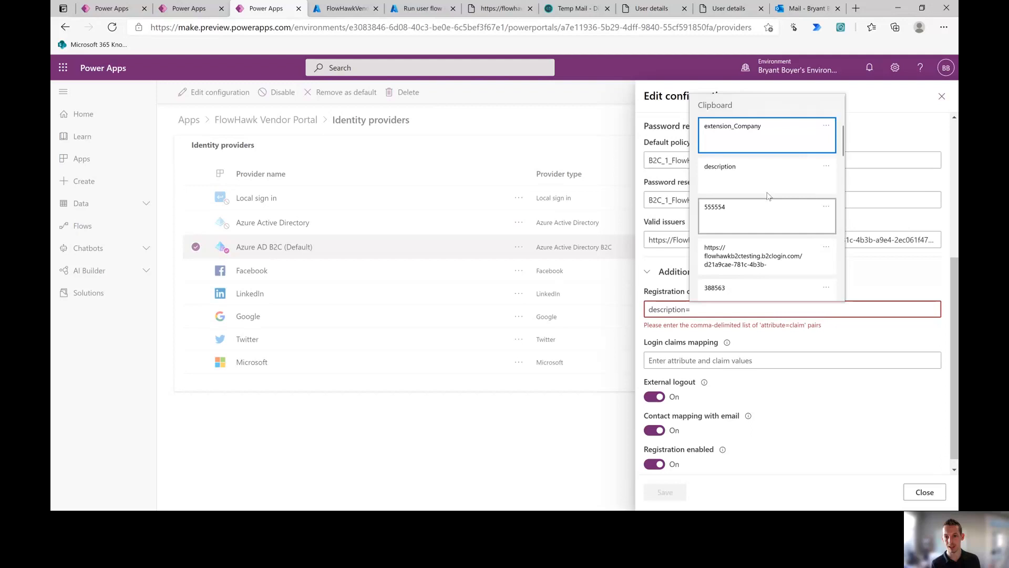
click(750, 144)
click(797, 284)
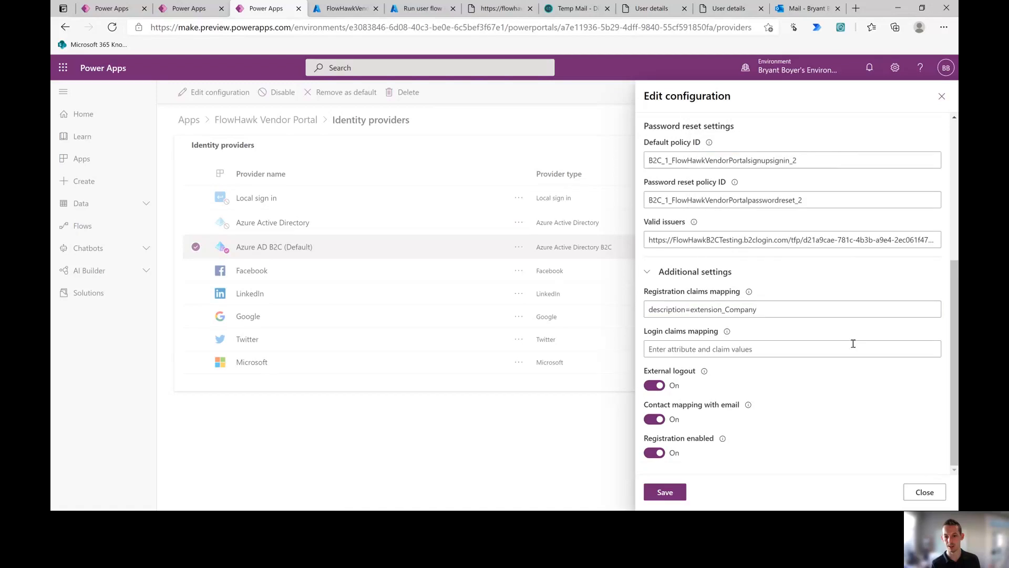
click(663, 493)
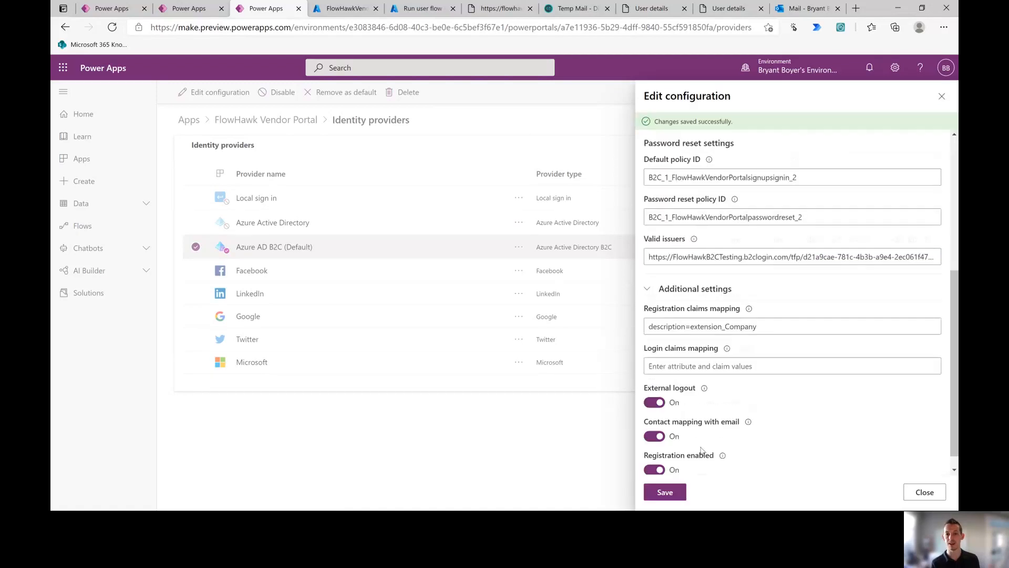
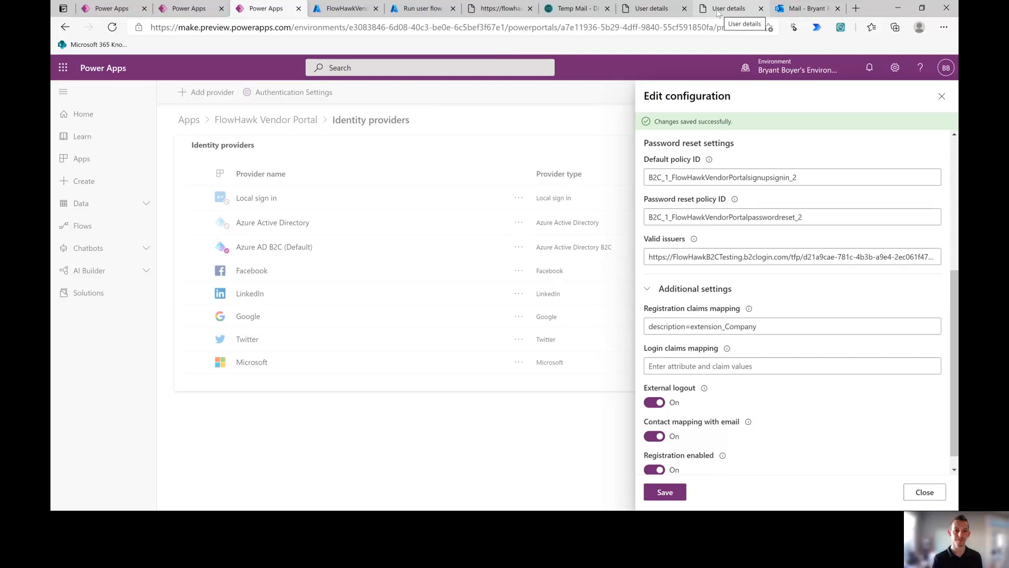
Step: Go back to the portal studio and sync the portal configuration
click(186, 10)
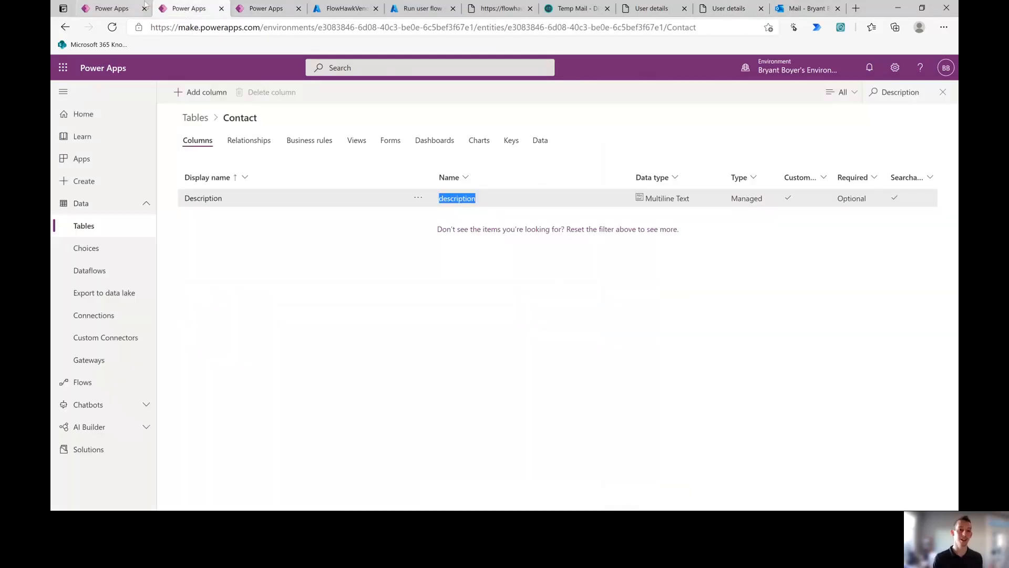
click(111, 8)
click(818, 92)
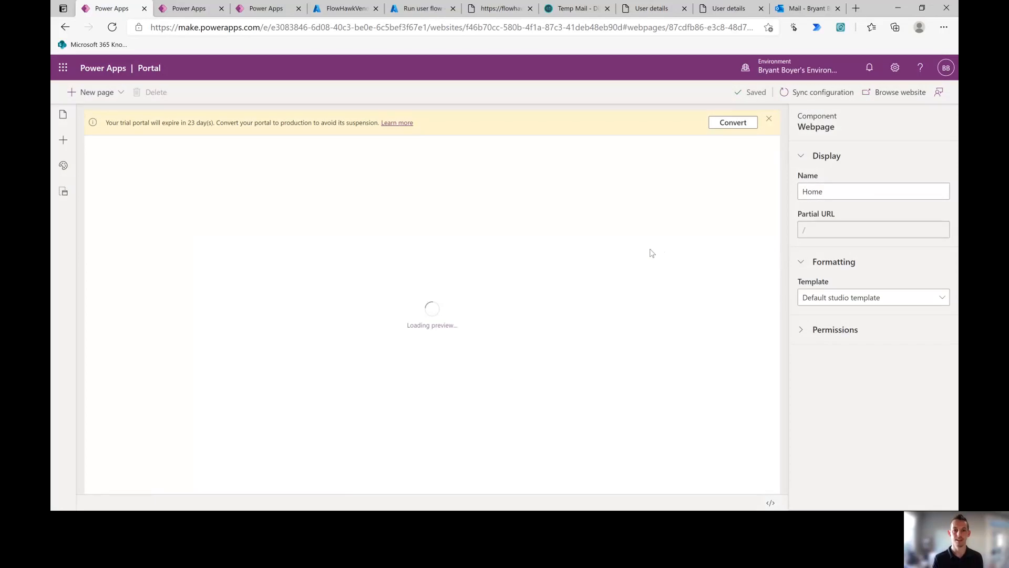
click(944, 27)
Step: Try the vendor portal in an InPrivate window, then close it and the old Temp Mail tab
click(891, 81)
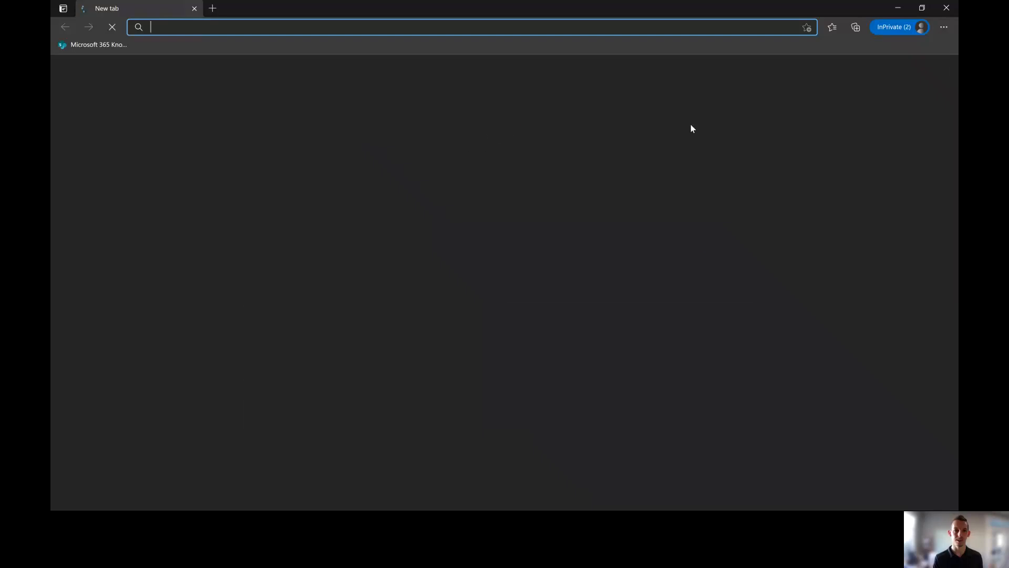
text(flowhawkvendorportal.powerappsportals.com)
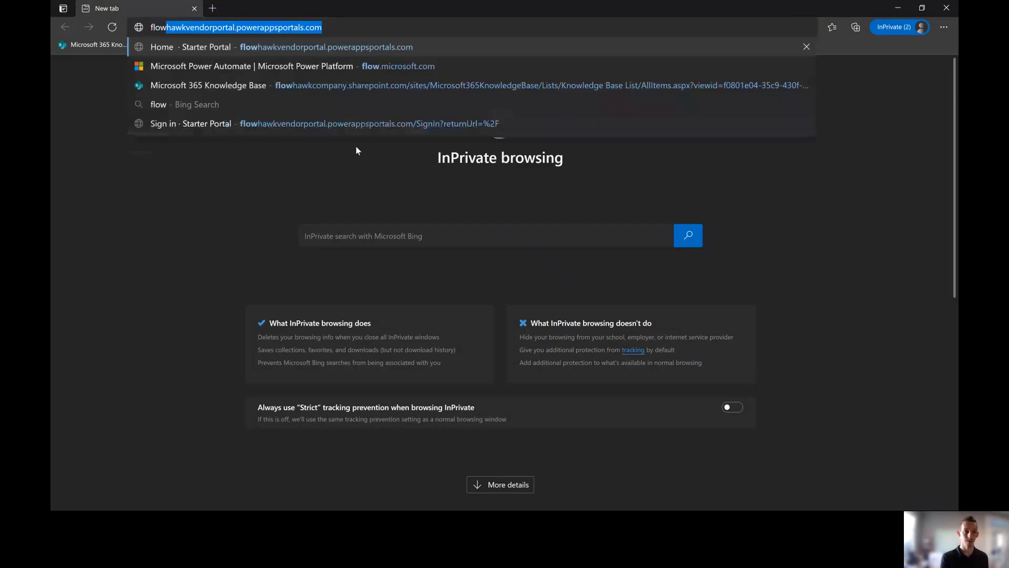
key(Return)
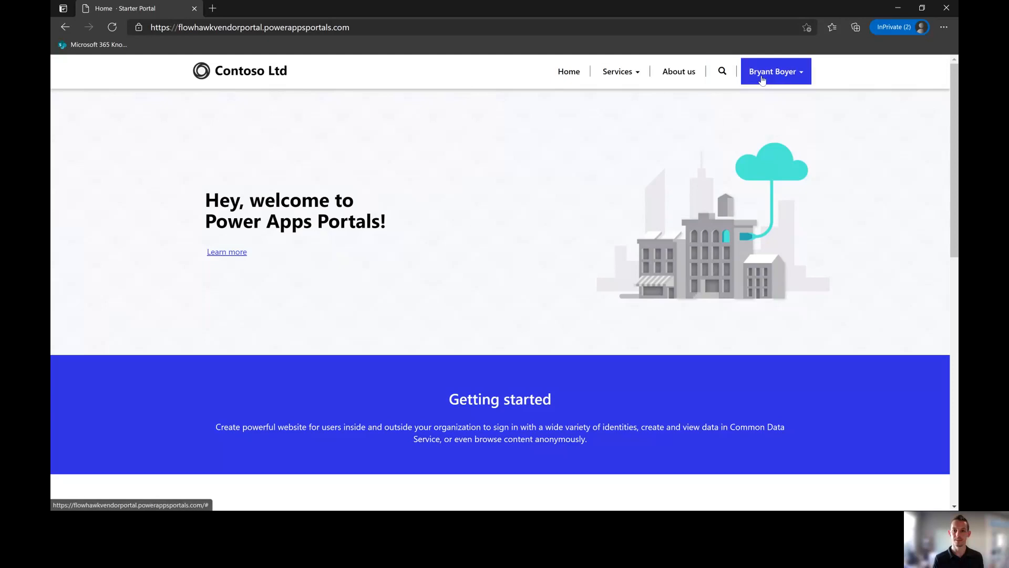
click(762, 79)
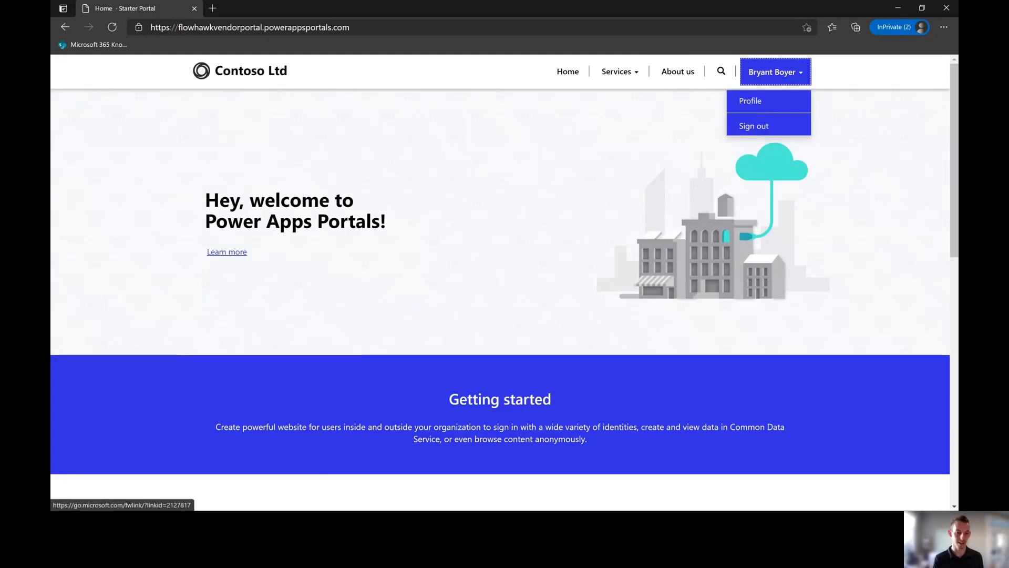
key(alt+Tab)
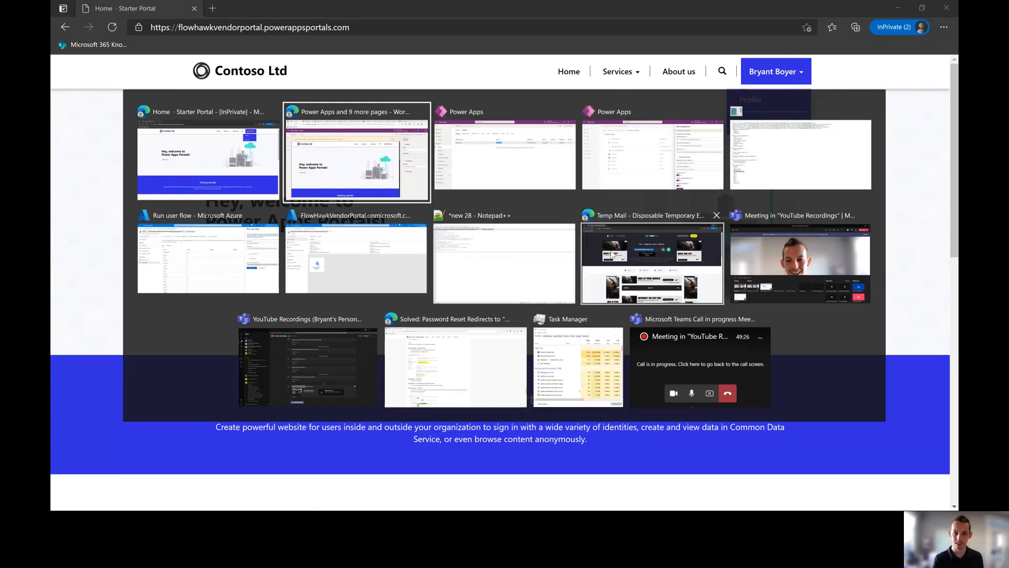
click(652, 263)
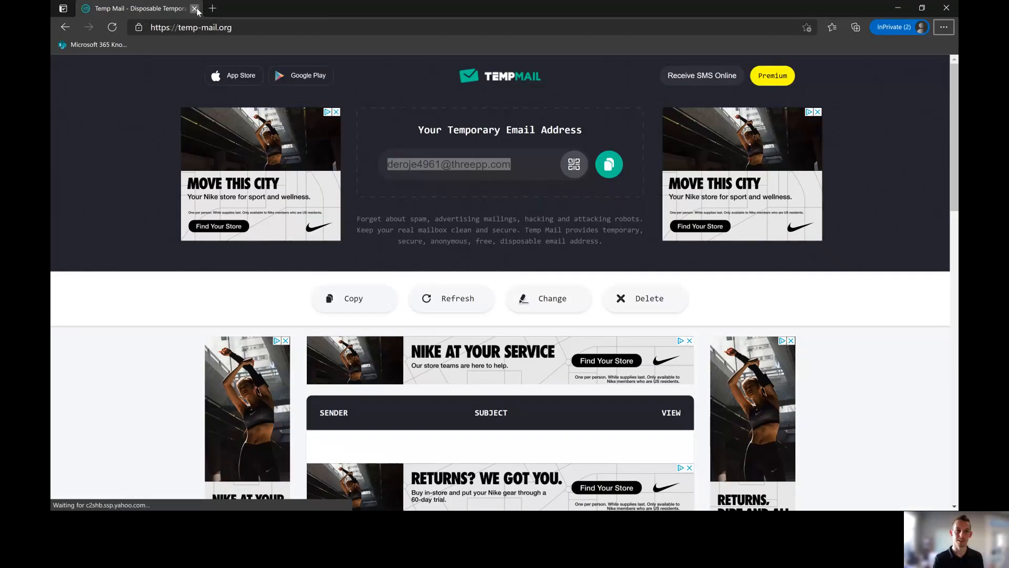
click(197, 9)
click(947, 9)
Step: Open flowhawkvendorportal.powerappsportals.com in a new InPrivate window and go to its sign-in page
click(944, 27)
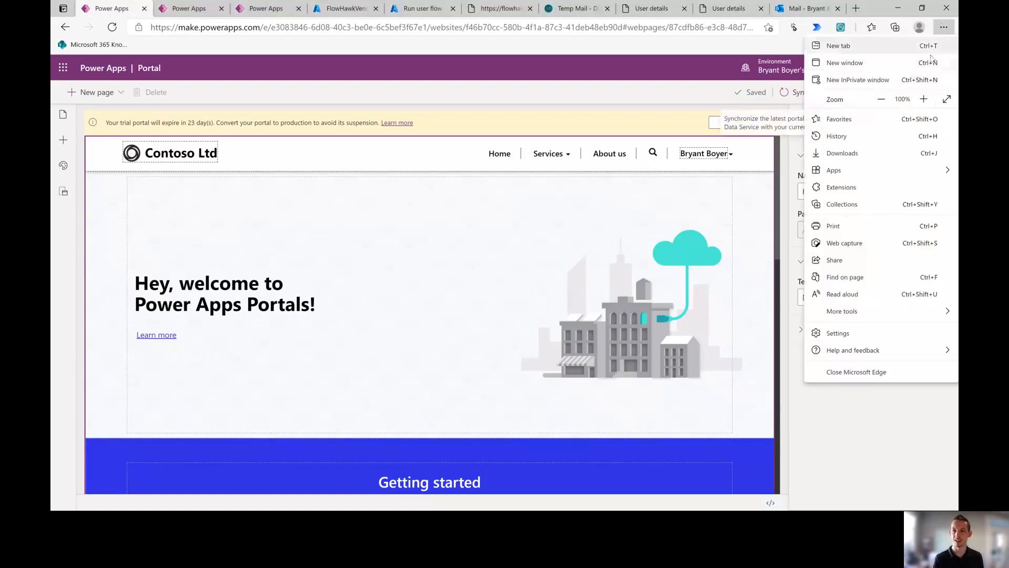
click(860, 79)
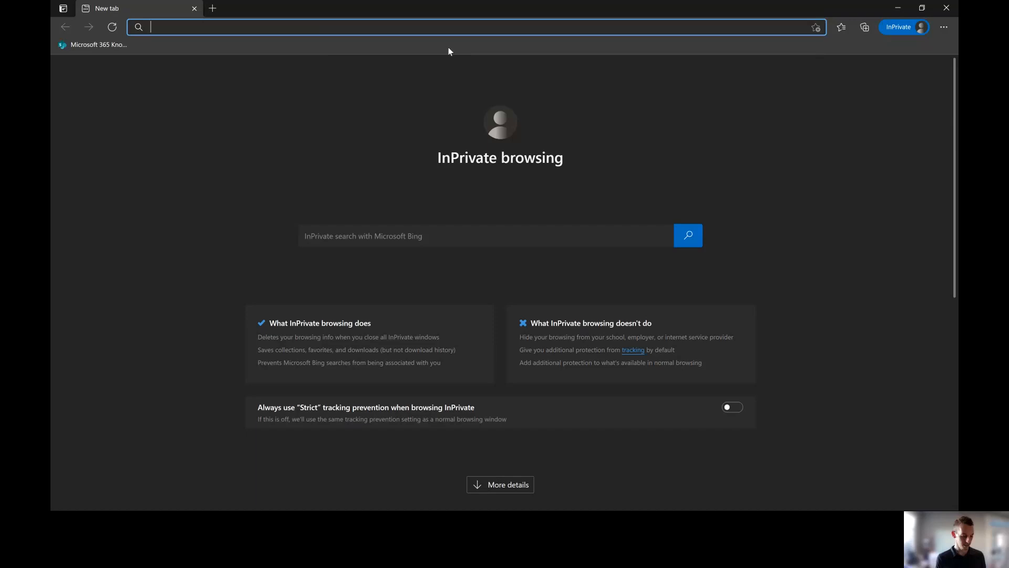
text(flo)
key(Return)
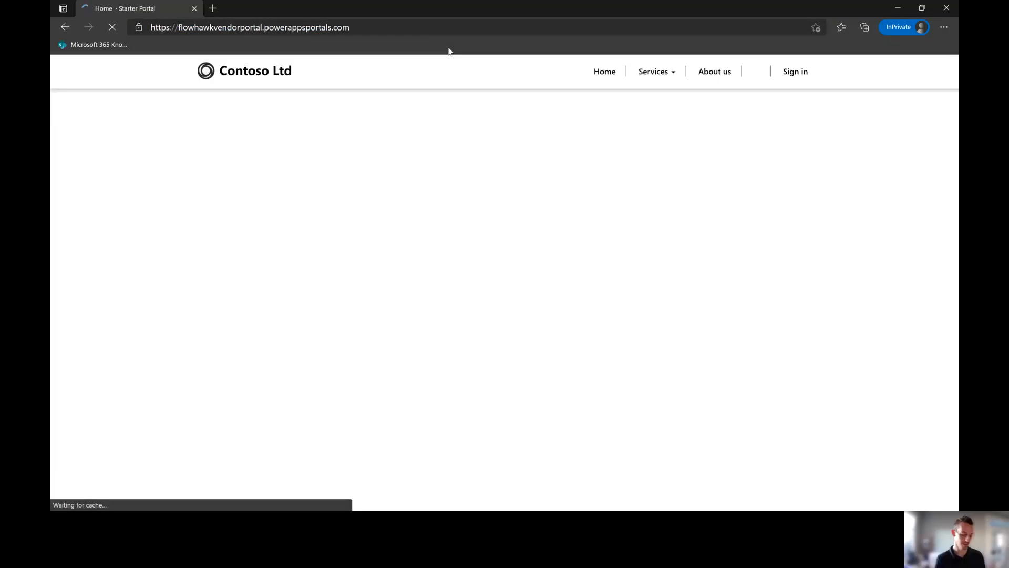
click(791, 72)
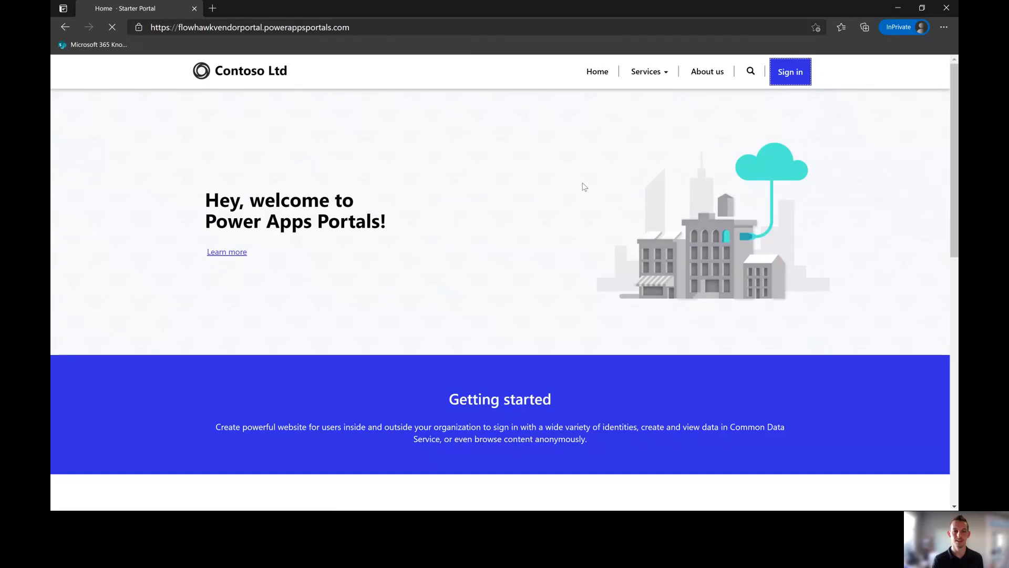
Step: Search 'temp email' in a new tab and open temp-mail.org alongside the sign-in page
click(212, 8)
text(t)
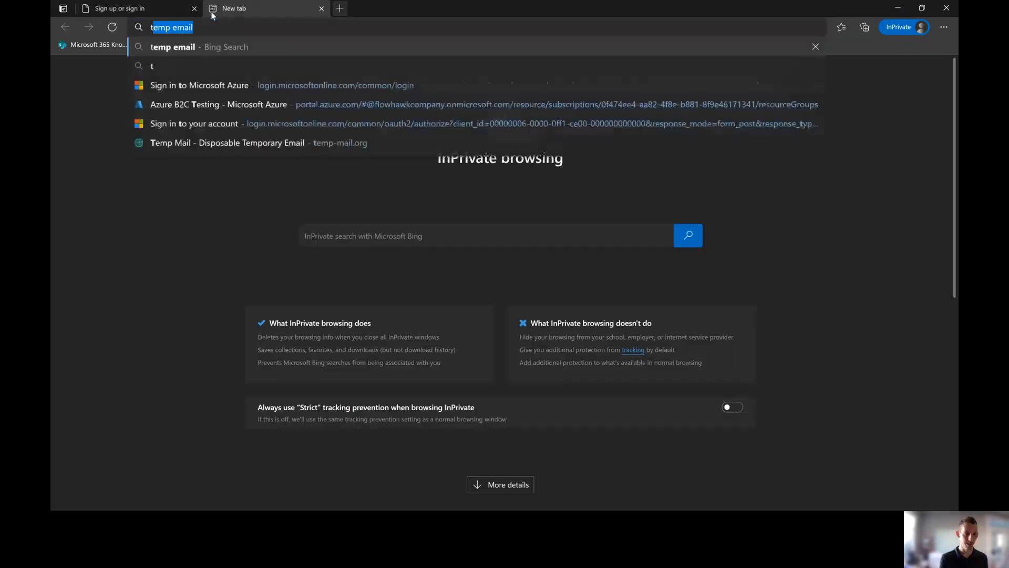
text(emp)
key(Return)
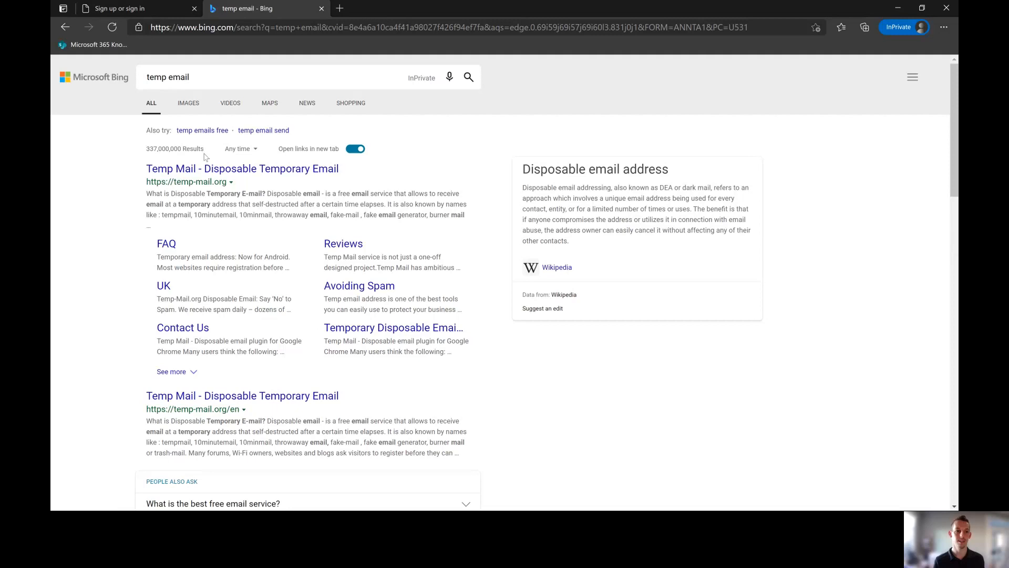
click(215, 169)
click(157, 14)
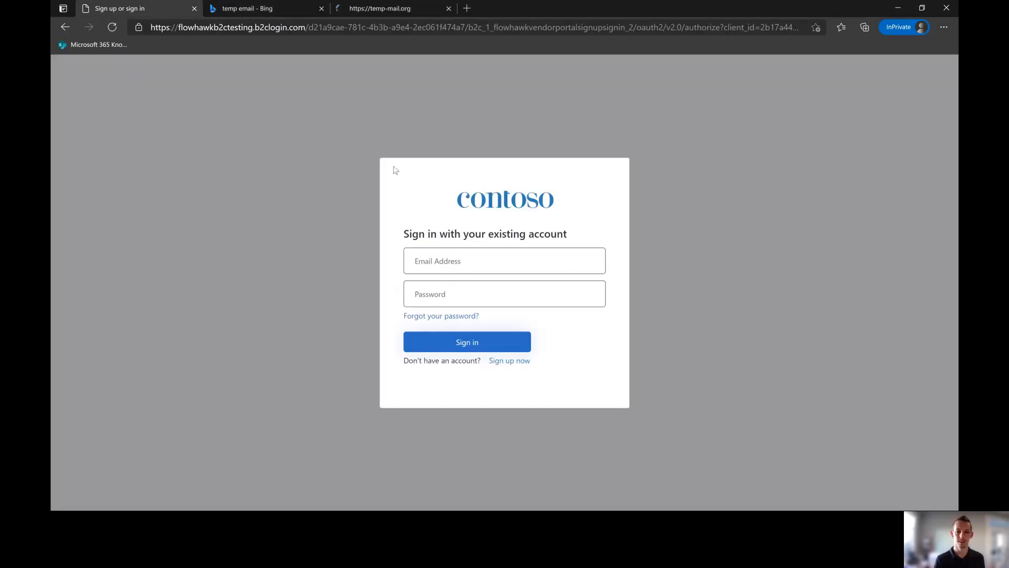
Step: Start 'Sign up now' and copy the disposable address from Temp Mail for the email field
click(511, 364)
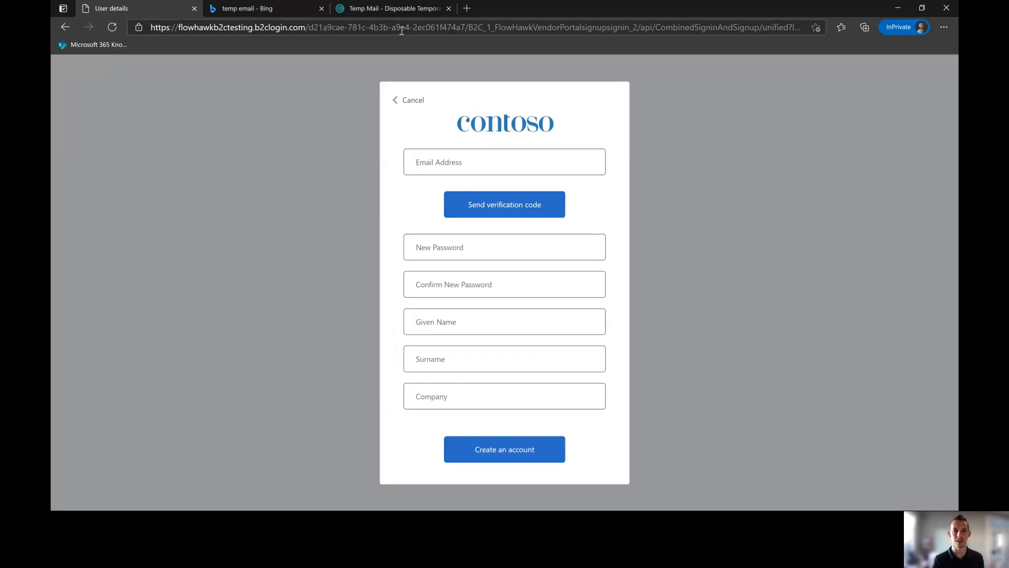
click(403, 7)
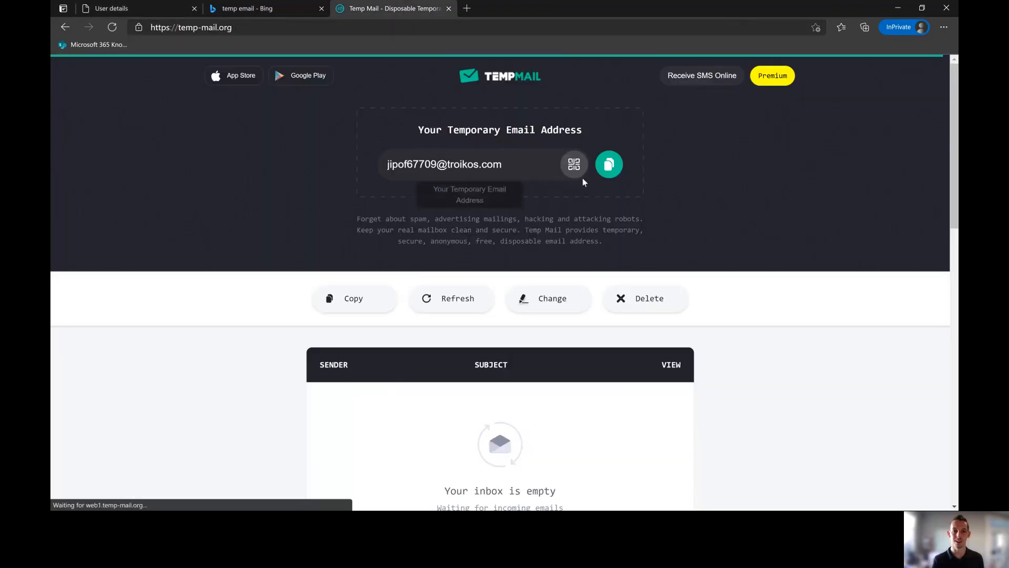
click(608, 165)
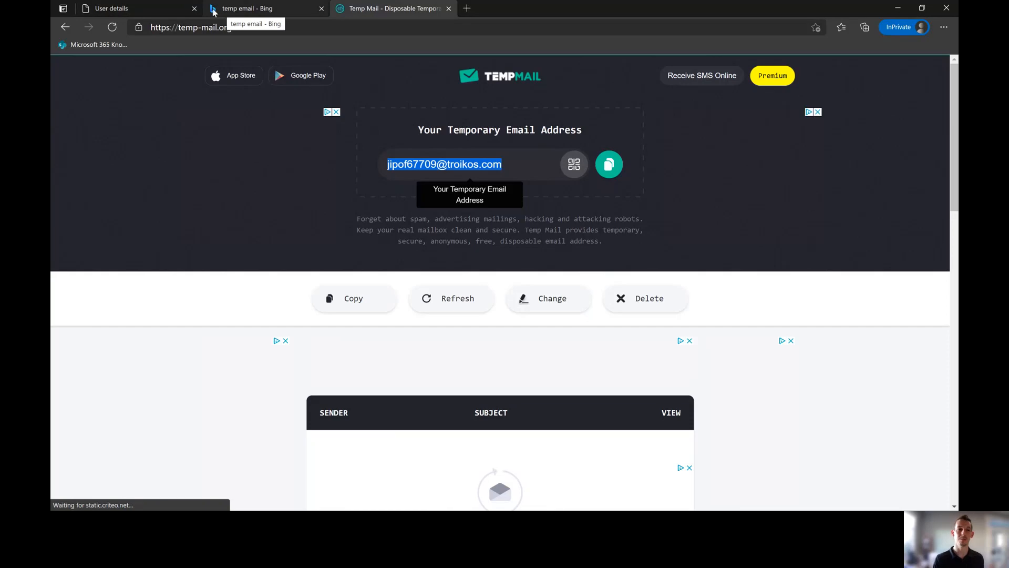
click(170, 15)
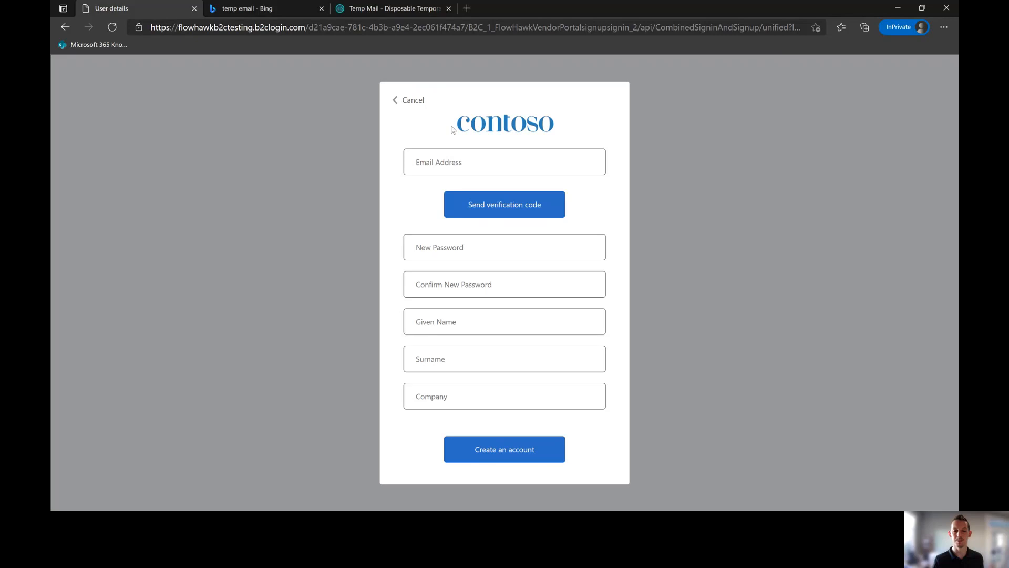
click(446, 159)
click(380, 12)
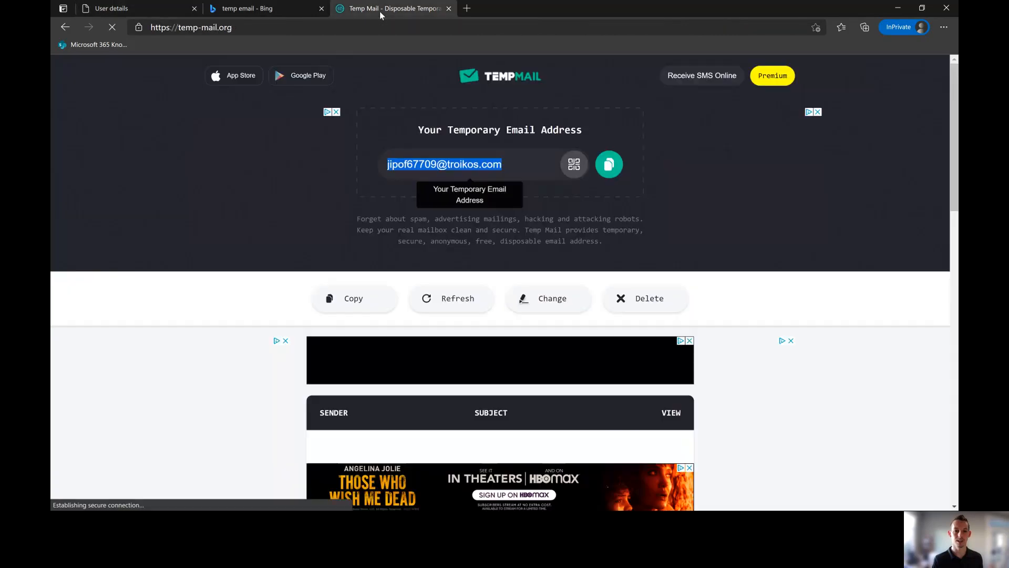
Step: Paste the disposable email, request its verification code, and enter the password and confirmation
click(126, 10)
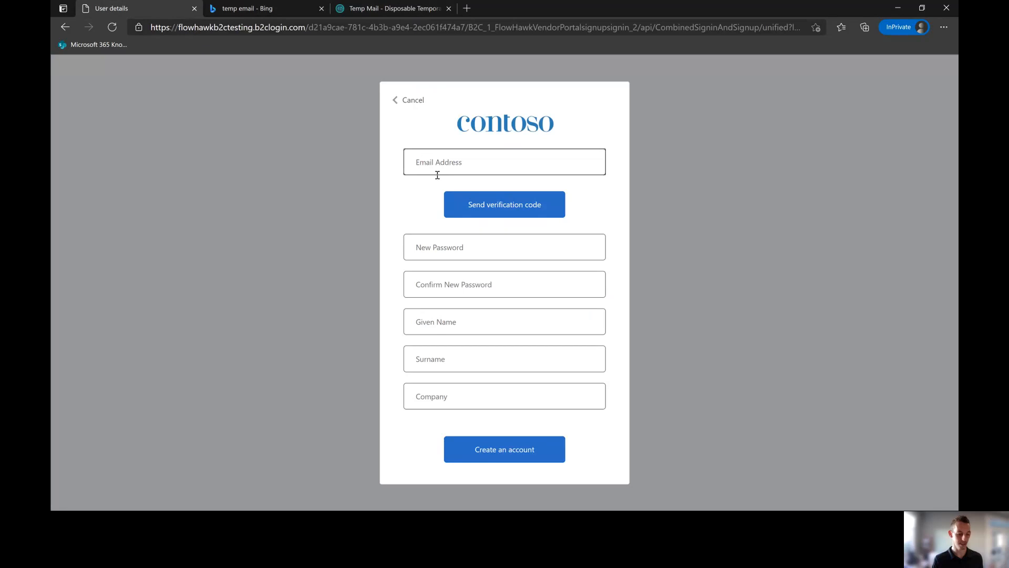
key(ctrl+v)
click(651, 172)
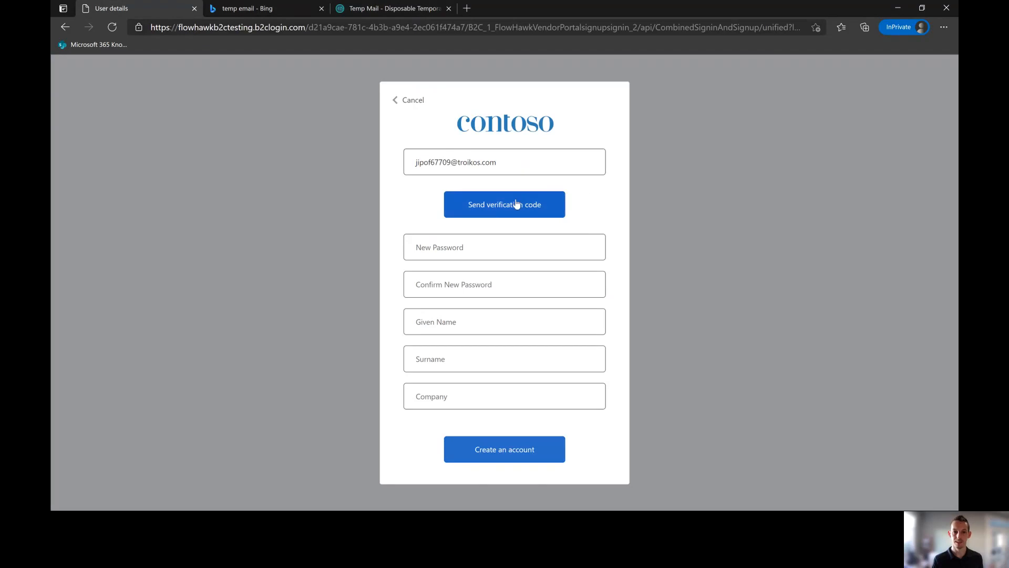
click(498, 215)
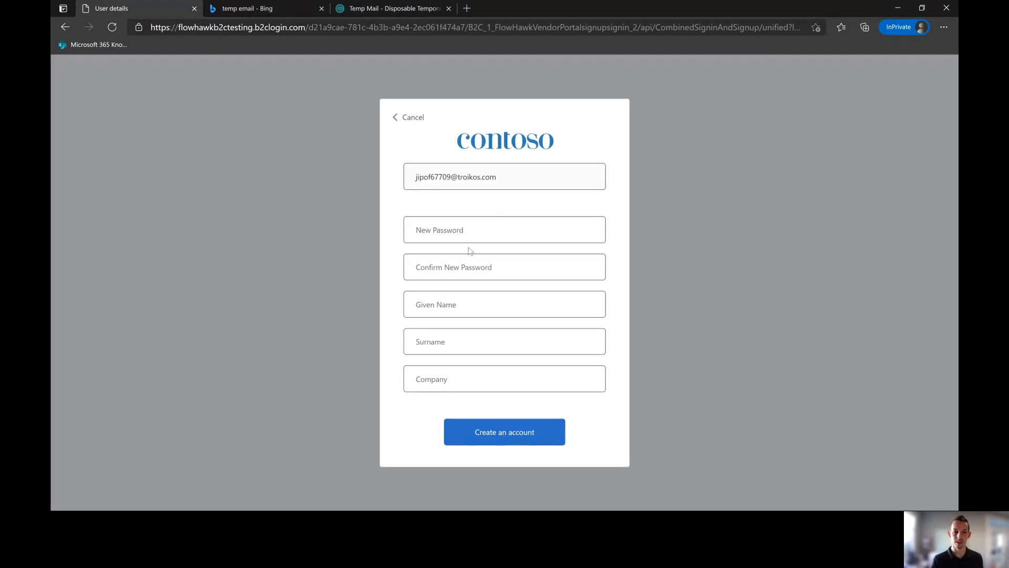
click(426, 232)
text(1)
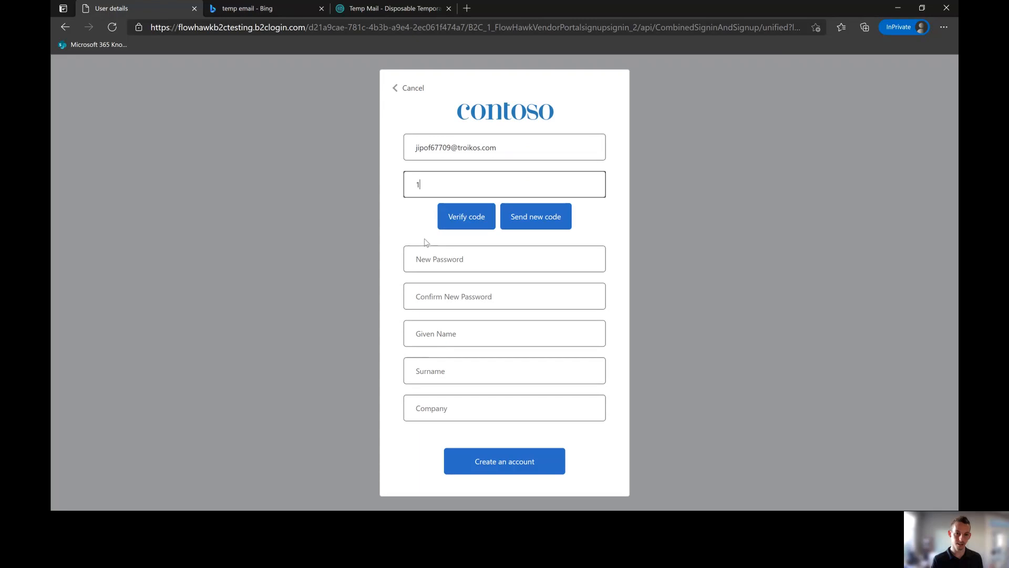
key(BackSpace)
click(440, 259)
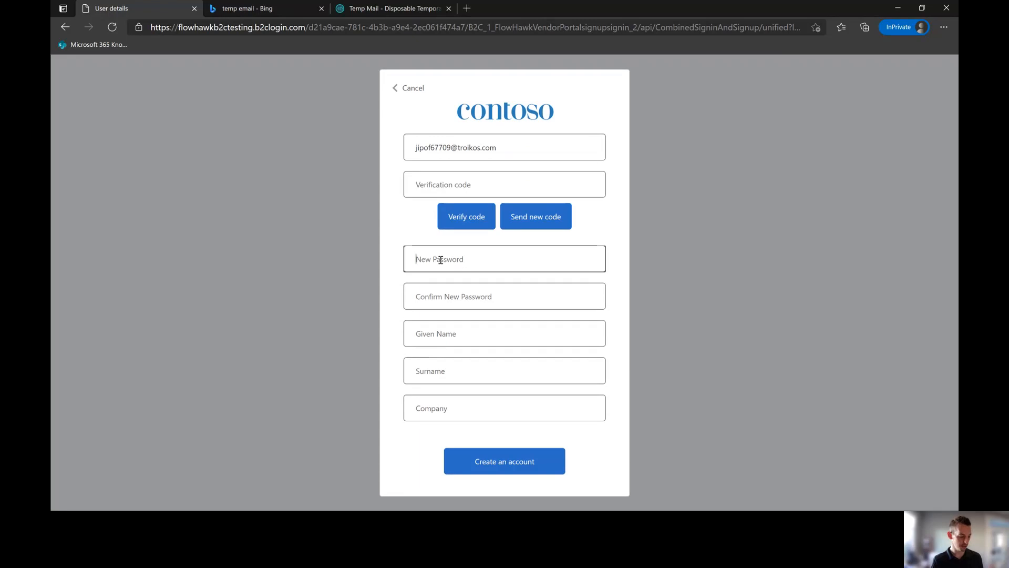
text(*******)
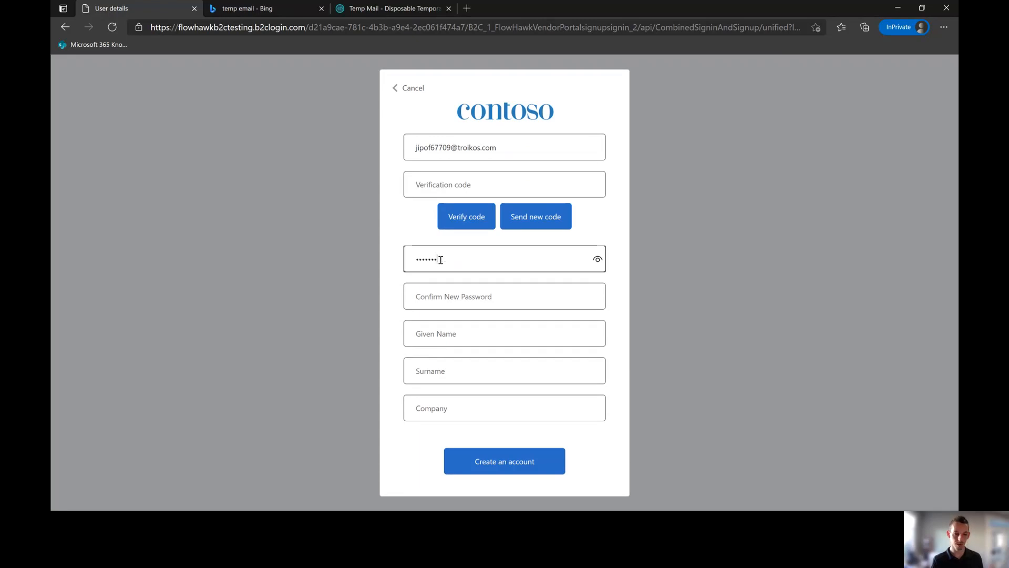
text(**)
click(450, 297)
text(**)
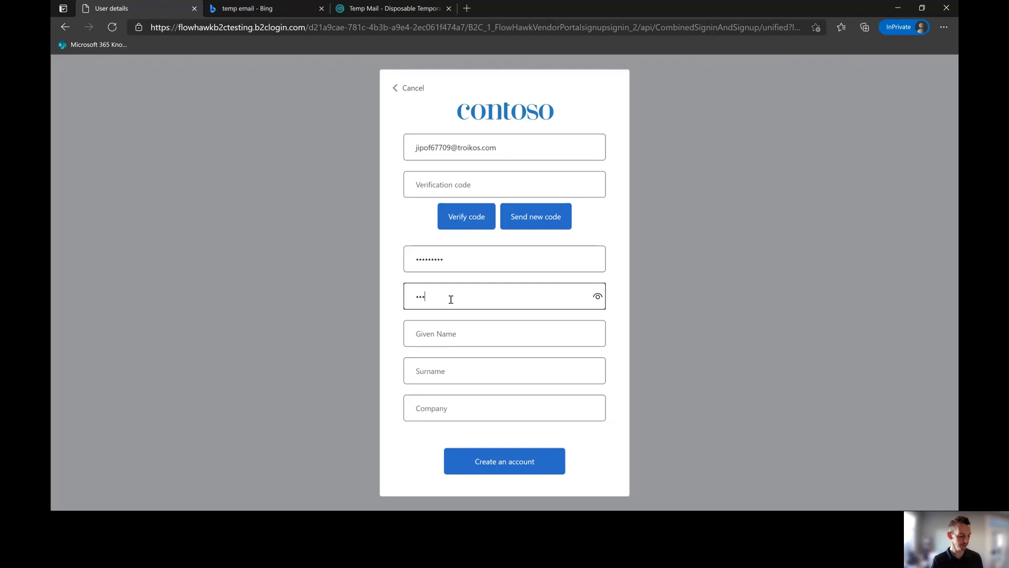
Step: Fill in the vendor's given name and surname, and company CatGrooming24/7
click(460, 335)
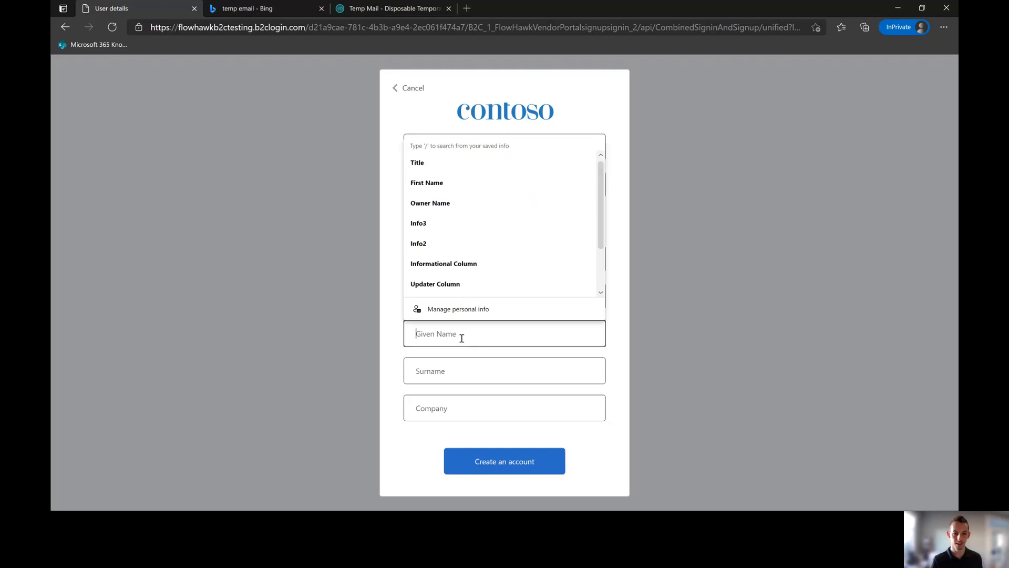
click(454, 408)
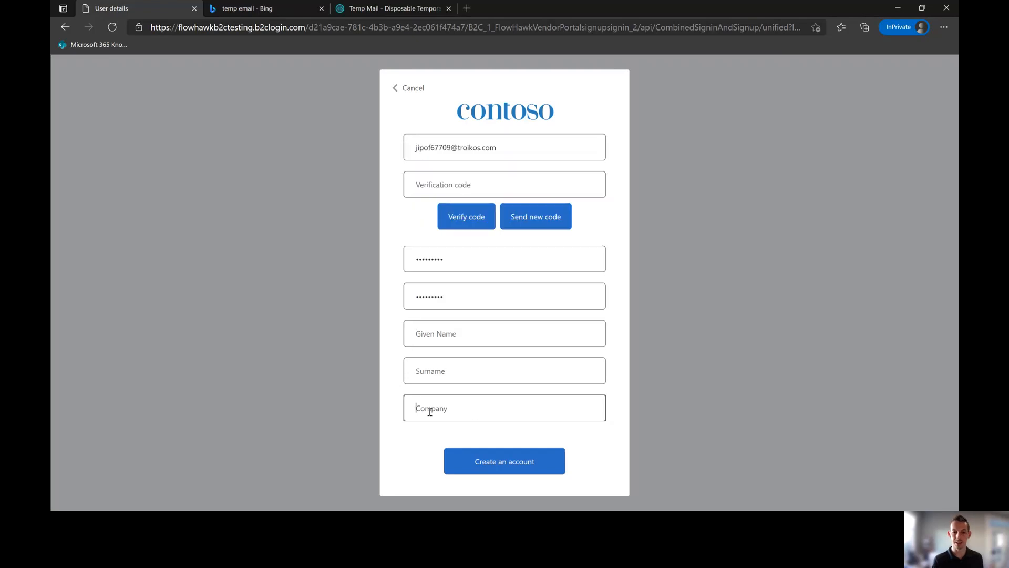
click(467, 330)
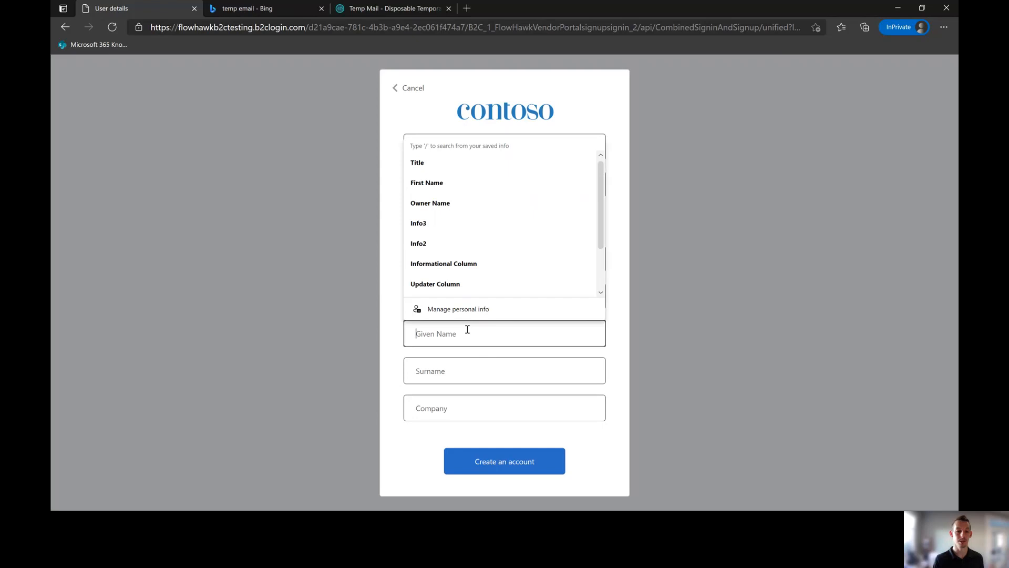
key(Tab)
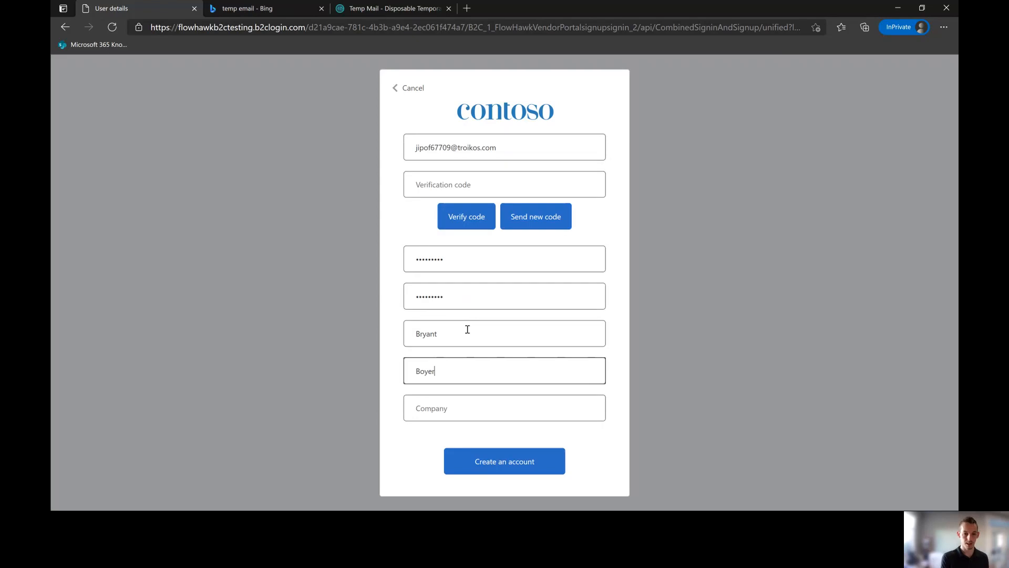
key(Tab)
text(C)
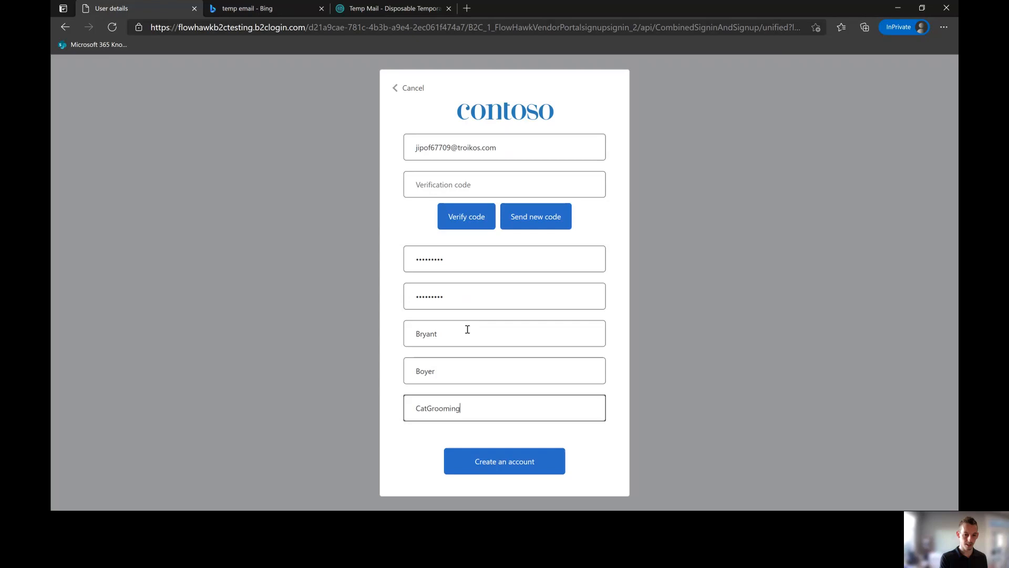
text(atGrooming24/7)
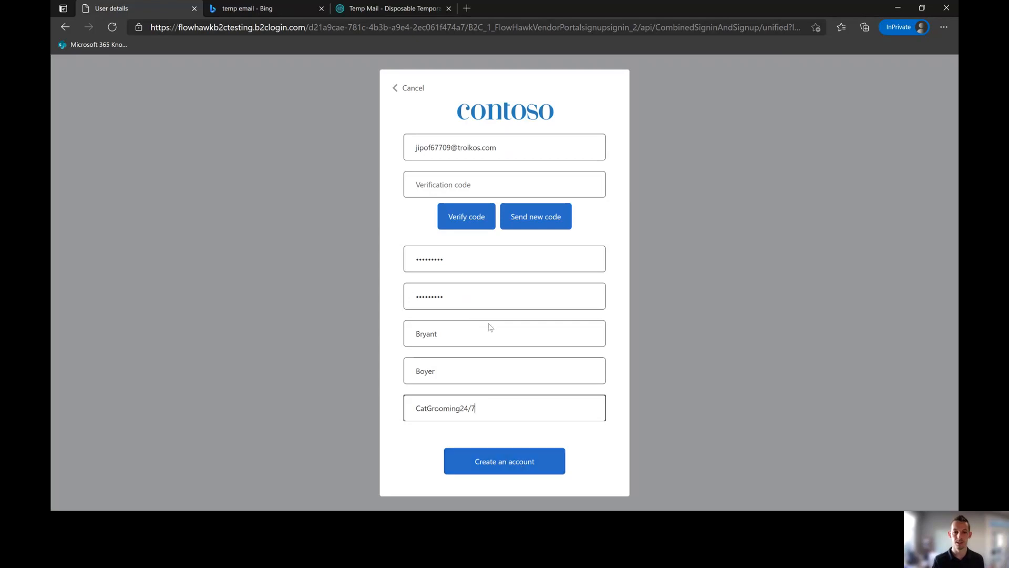
click(458, 190)
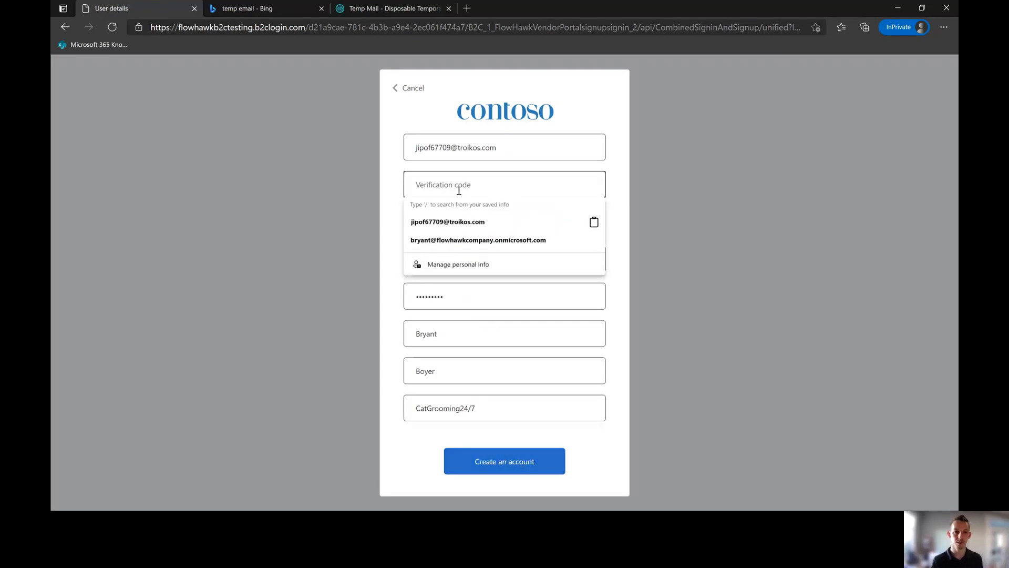
Step: Open the verification email in Temp Mail and select its six-digit code
click(356, 11)
scroll(417, 257, down, 4)
click(417, 256)
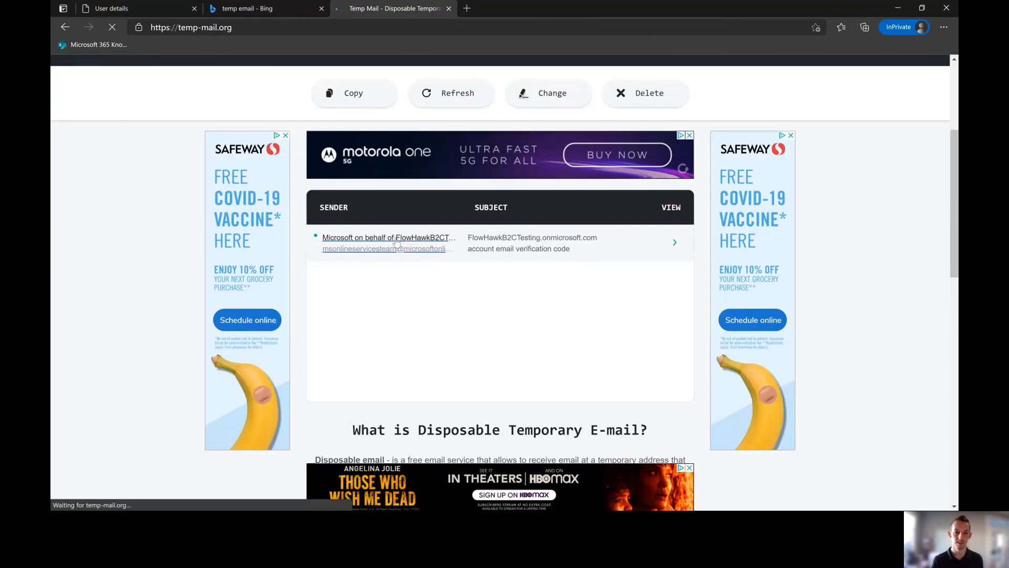
scroll(400, 264, down, 5)
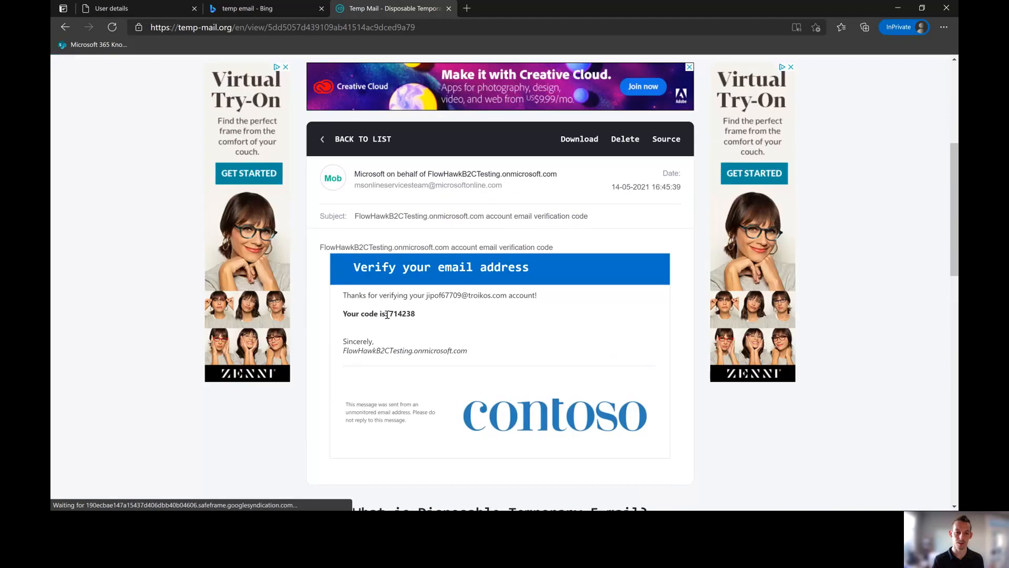
double_click(389, 313)
click(392, 313)
drag(389, 314, 413, 315)
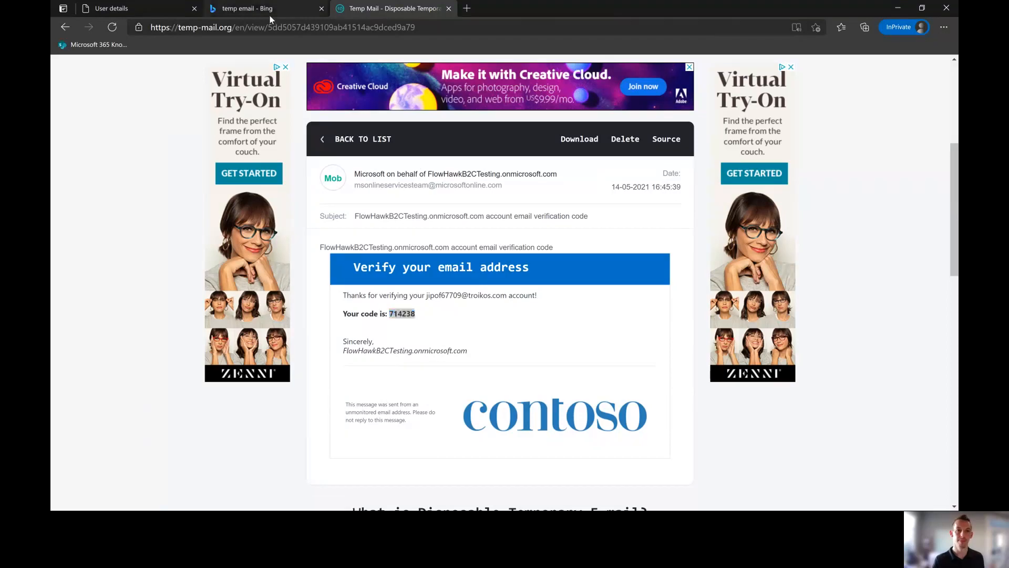
Step: Paste the code into the sign-up form, verify the email, and create the account
click(247, 8)
click(112, 8)
click(472, 186)
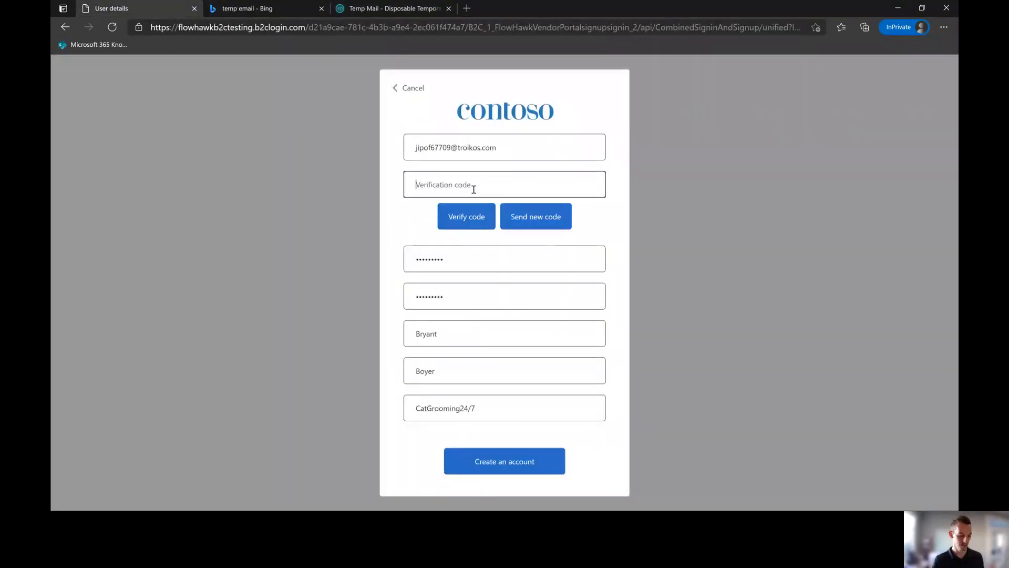
key(ctrl+v)
click(473, 217)
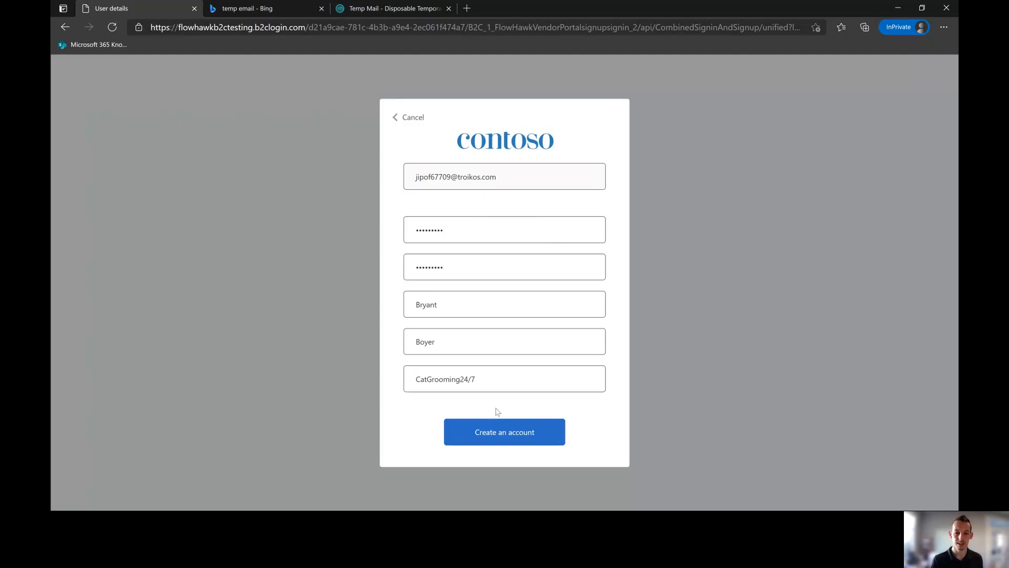
click(495, 448)
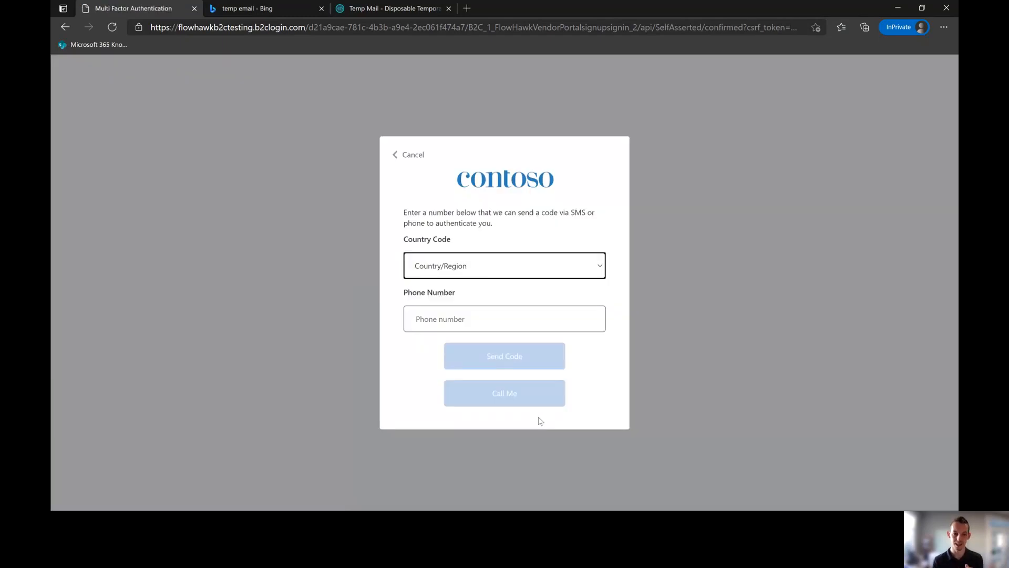
Step: Register a United States (+1) phone number for MFA and verify it with the SMS code
click(512, 265)
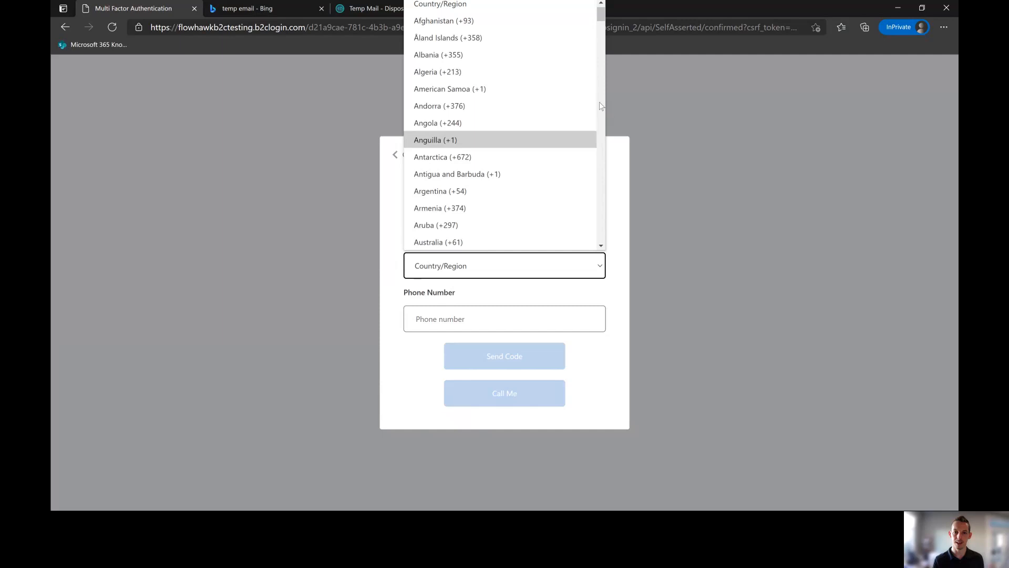
drag(601, 106, 604, 232)
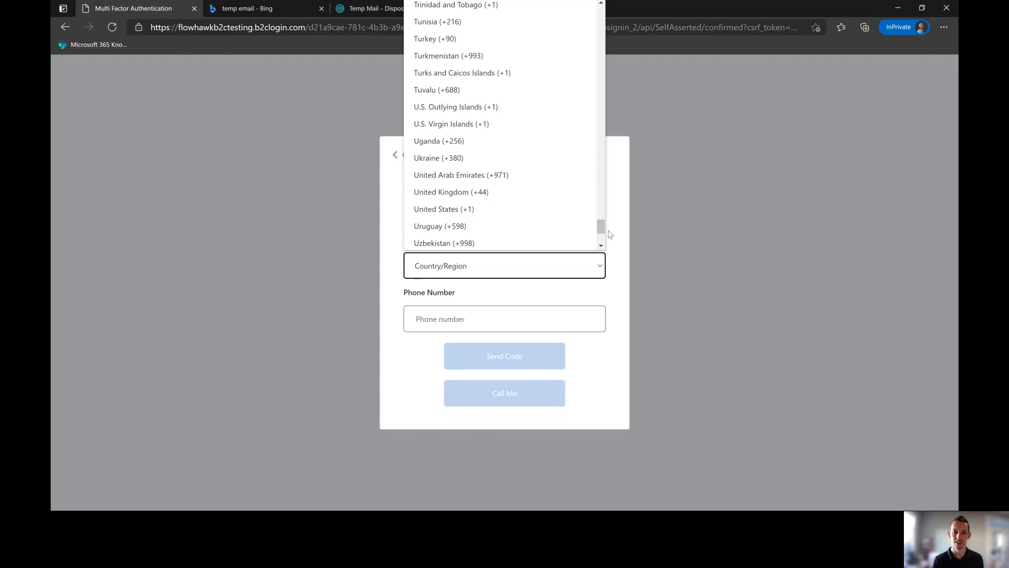
click(564, 212)
click(497, 318)
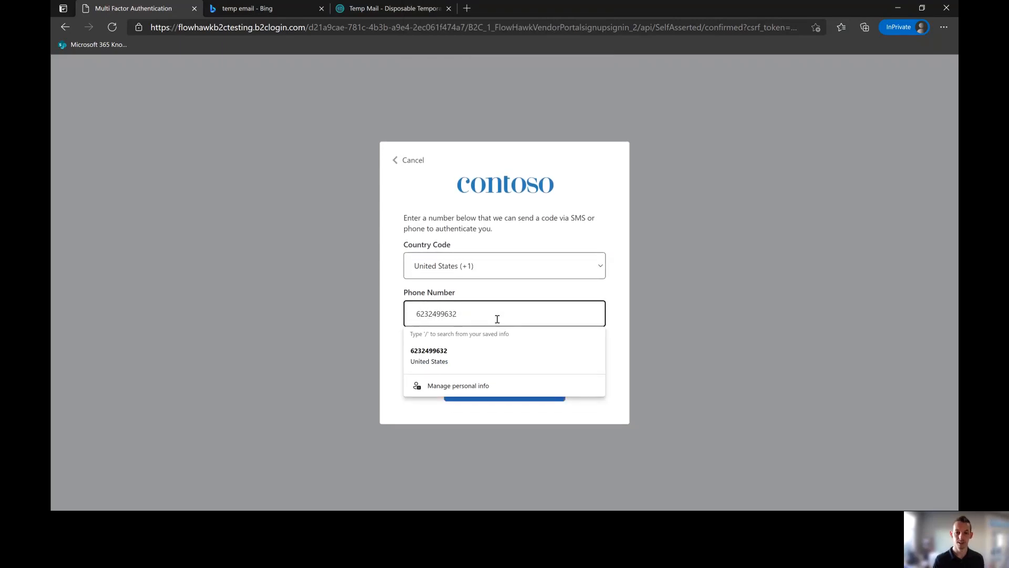
click(645, 369)
click(546, 359)
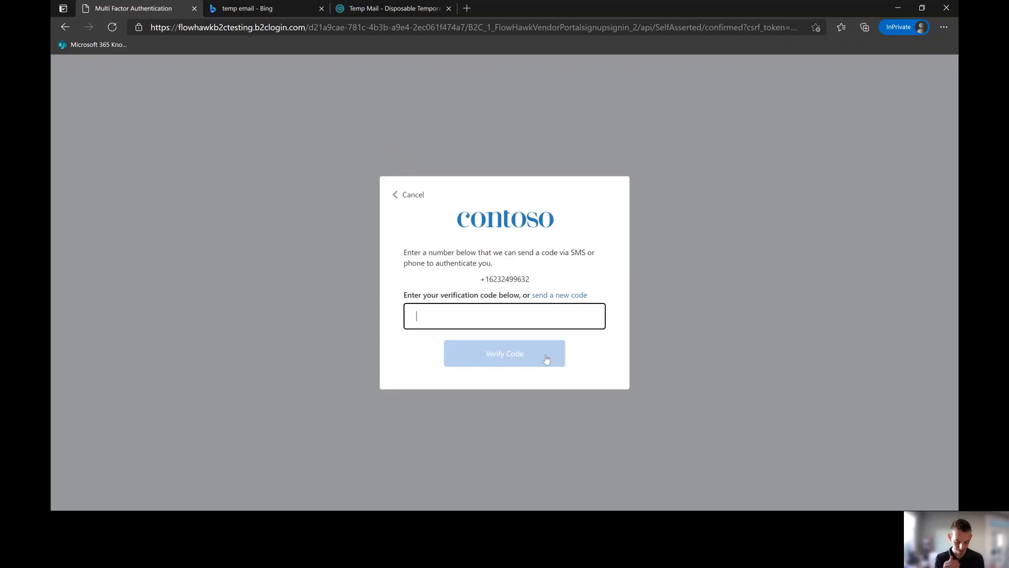
text(895)
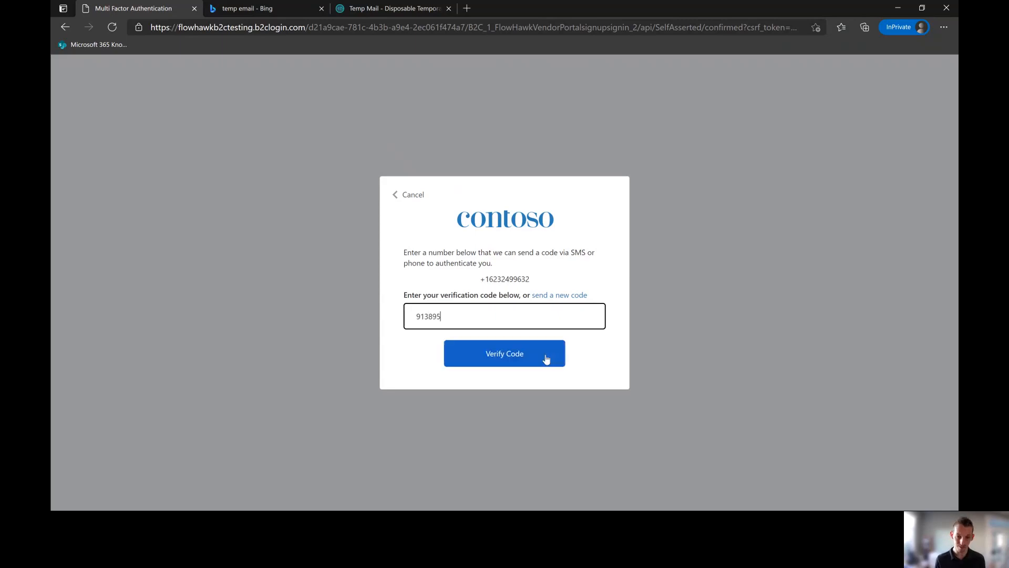
click(546, 359)
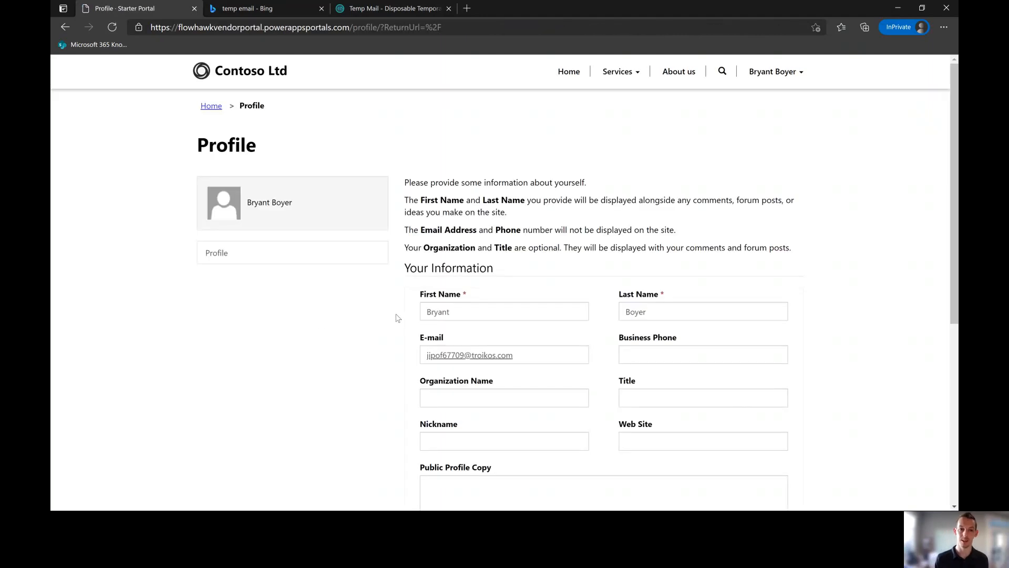
Step: Save the vendor's prefilled Profile page with Update, then switch to Power Apps
scroll(370, 353, down, 6)
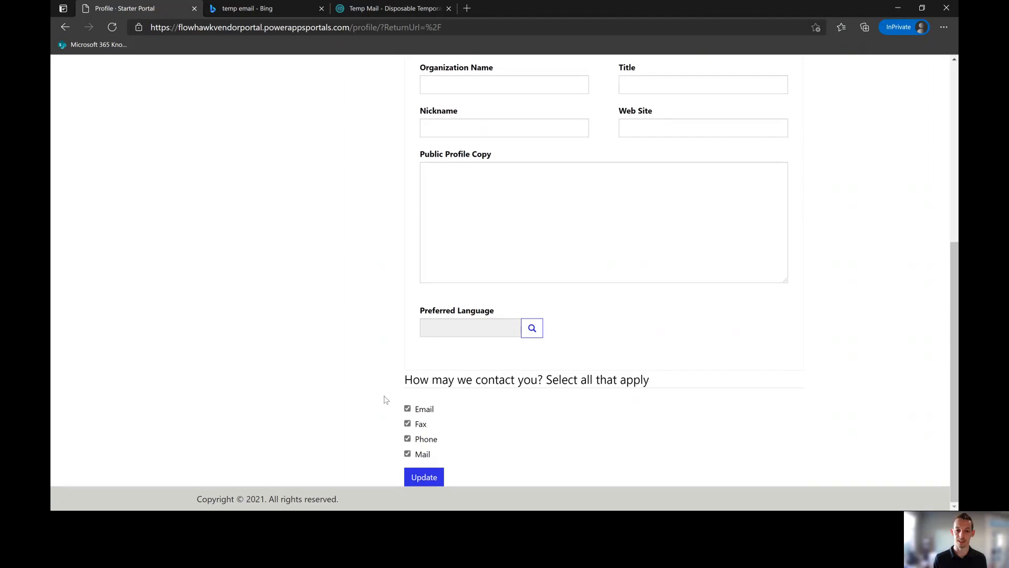
click(424, 481)
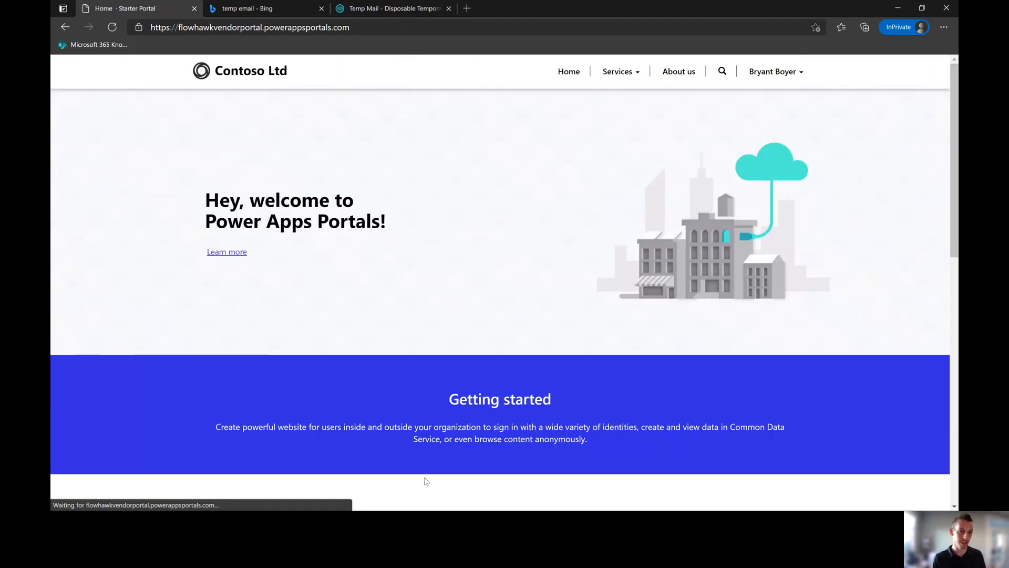
key(alt+Tab)
key(alt+Tab)
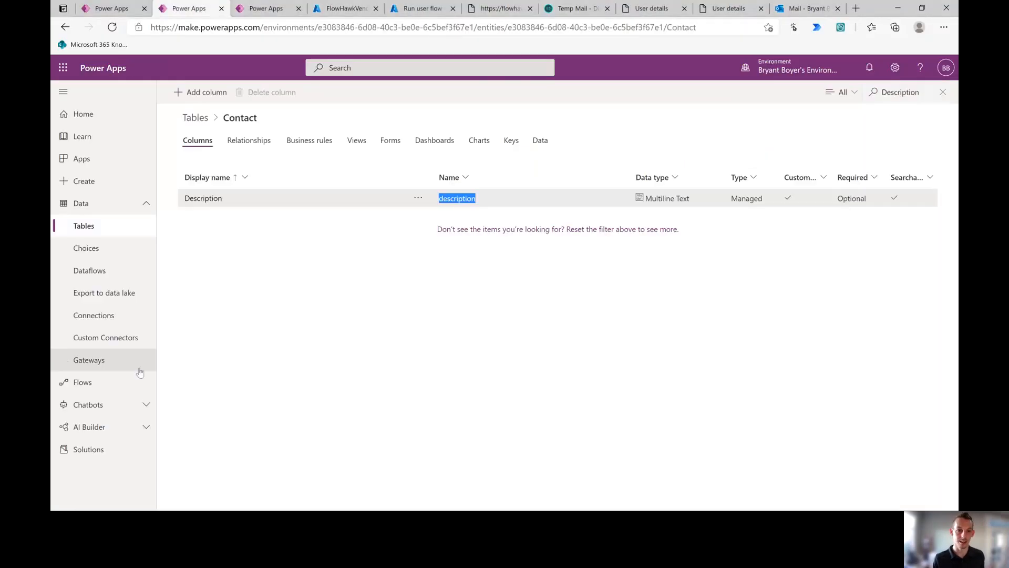
Step: View all Contact columns and check the new record's Description reads CatGrooming24/7
click(541, 141)
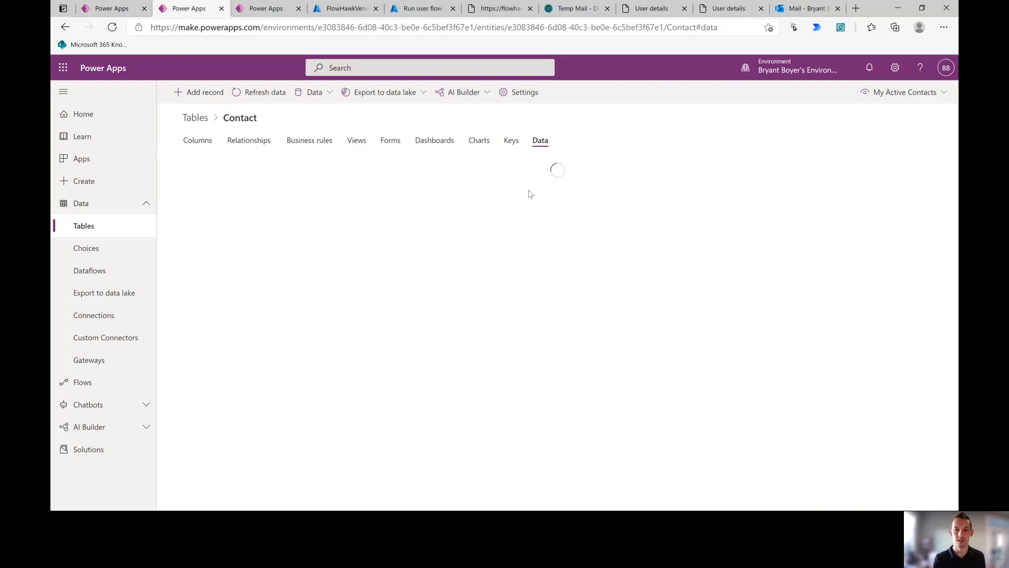
click(925, 94)
click(836, 115)
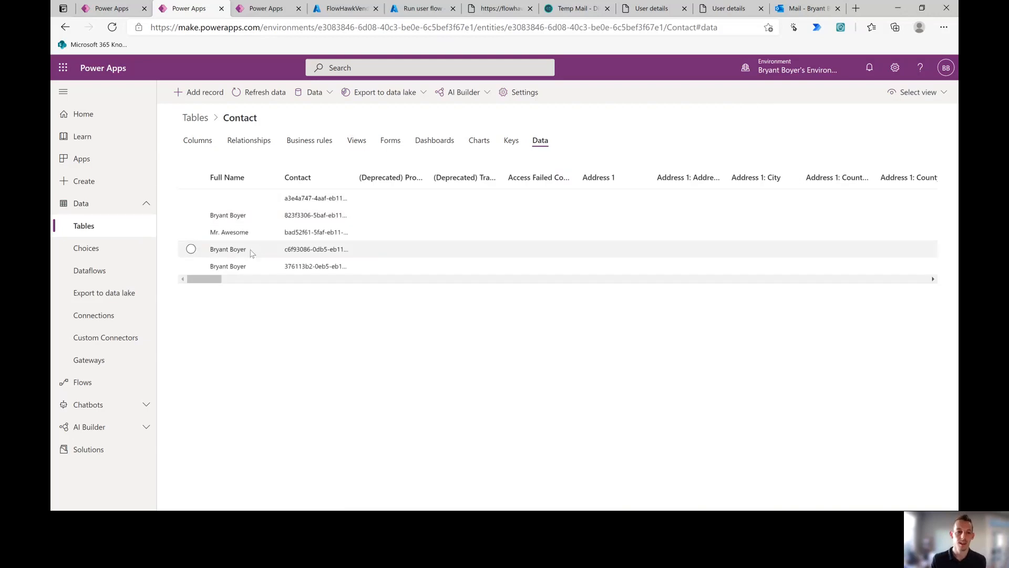
drag(257, 233, 209, 234)
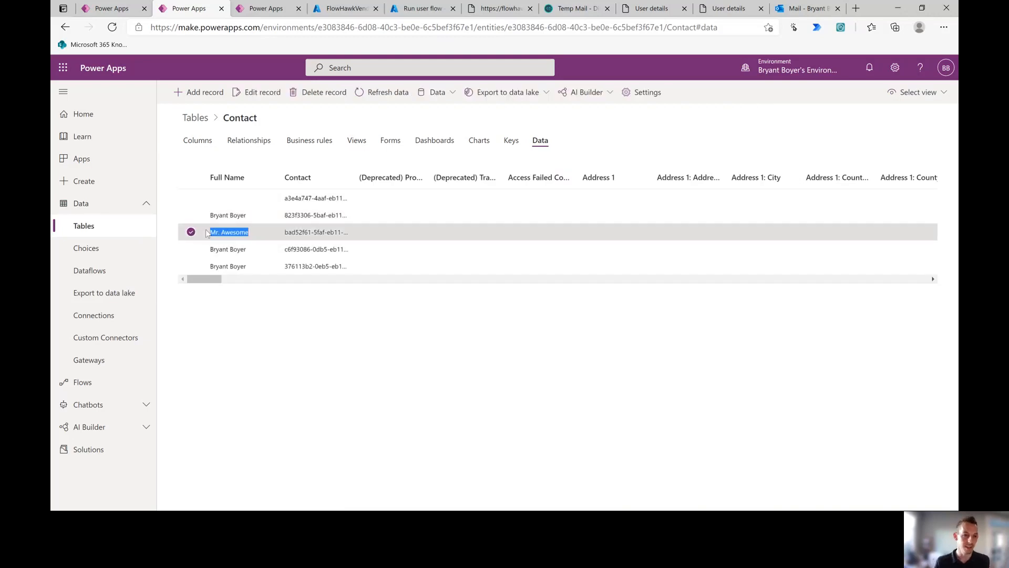
drag(207, 280, 591, 290)
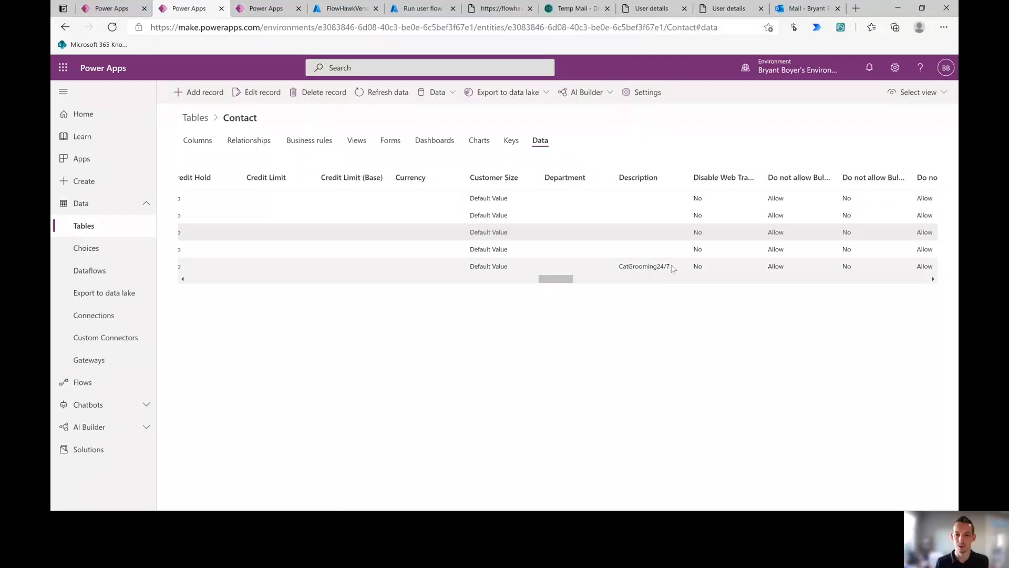
drag(672, 268, 630, 264)
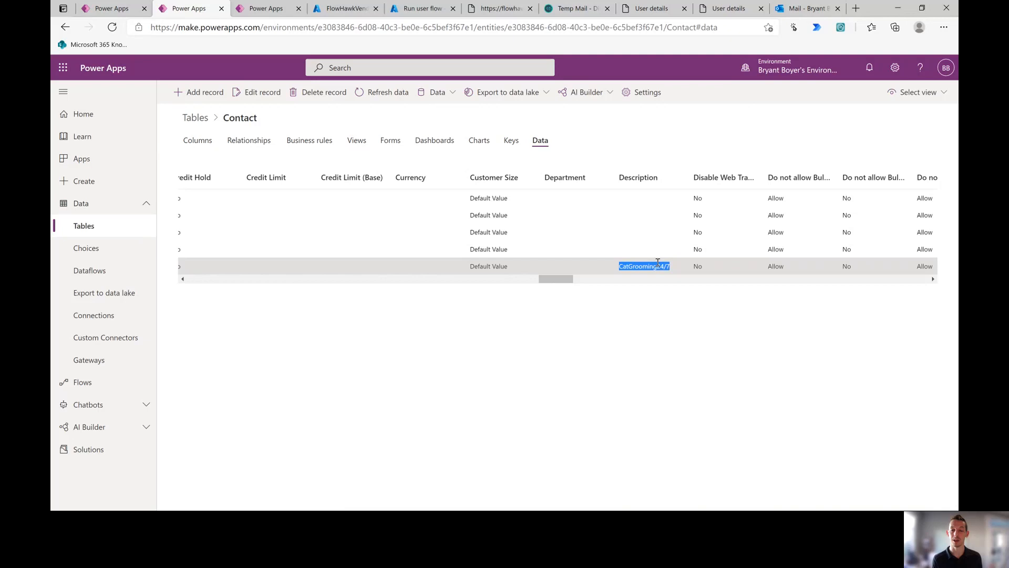
key(alt+Tab)
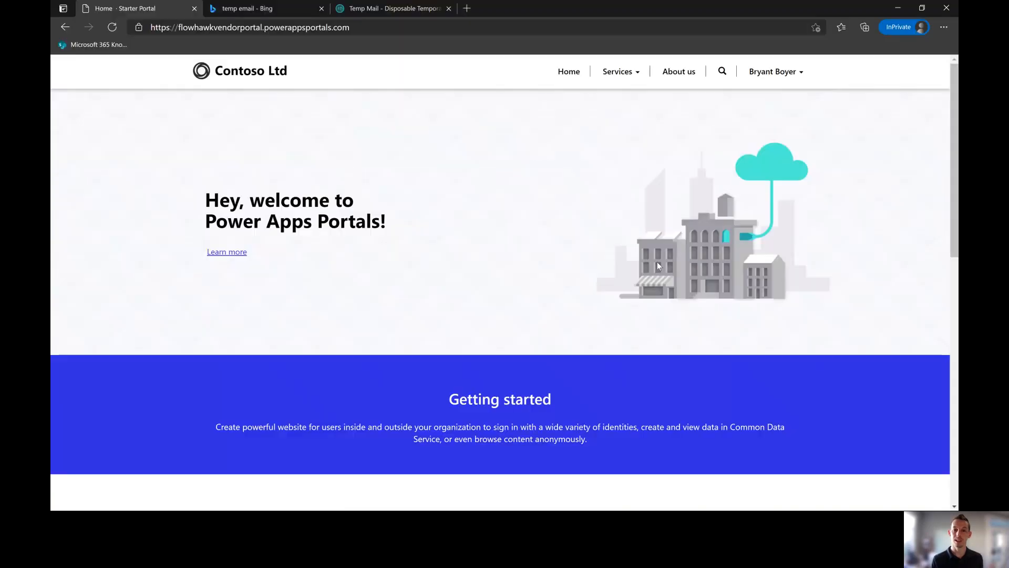
Step: Go from the portal Profile to B2C sign-in and start 'Forgot your password?' with the vendor's email
click(773, 72)
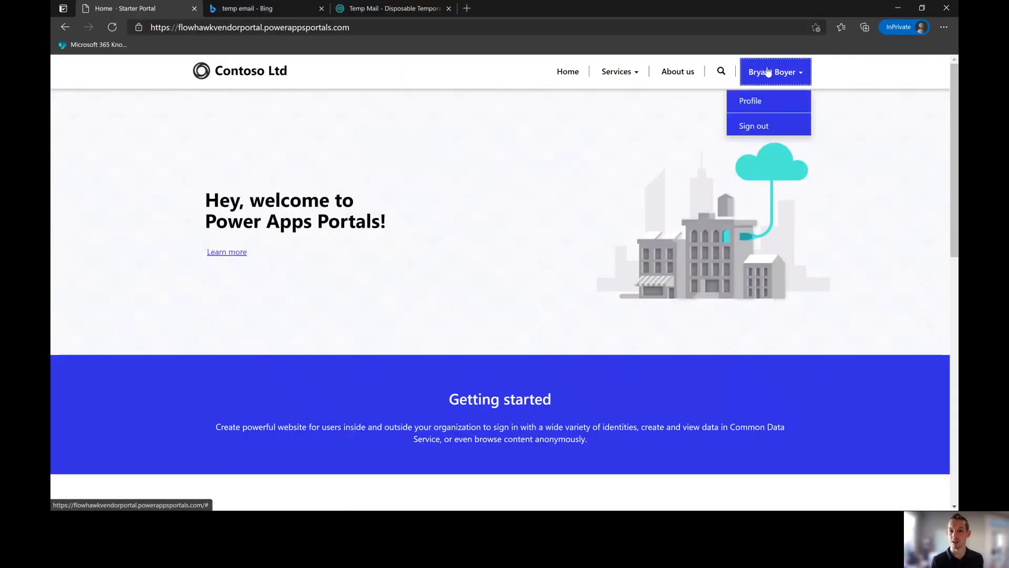
click(759, 111)
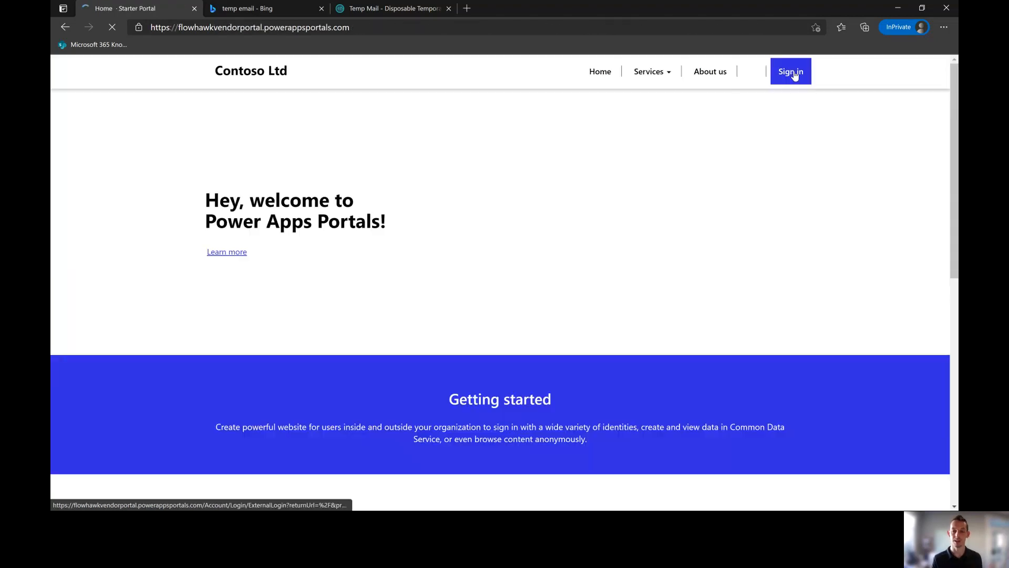
click(793, 74)
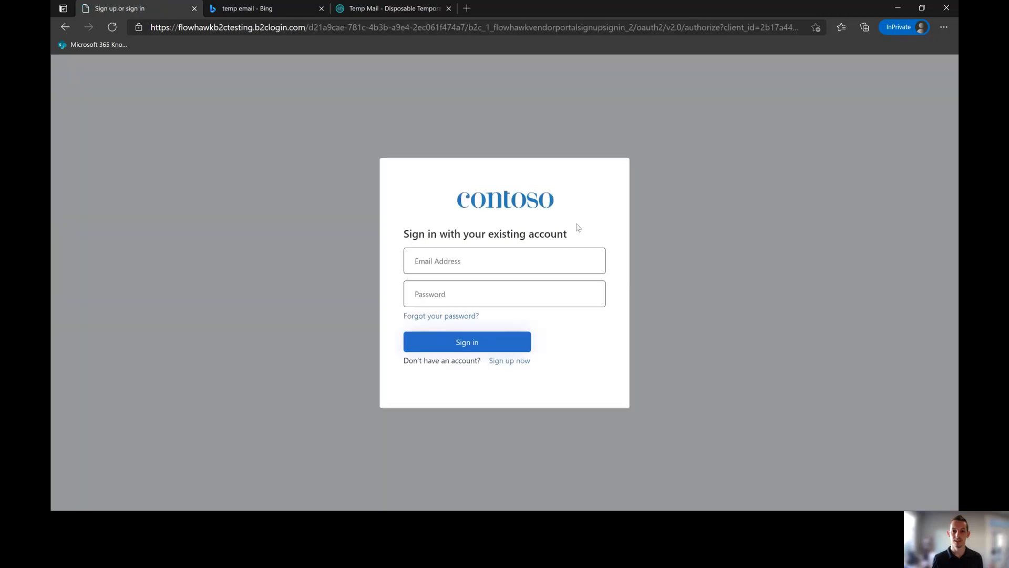
click(473, 317)
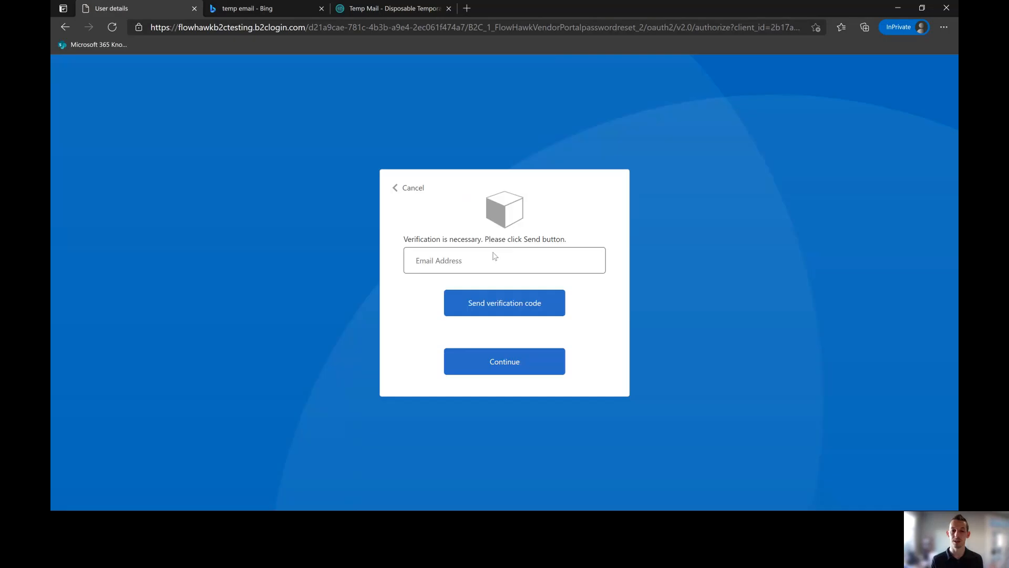
click(494, 258)
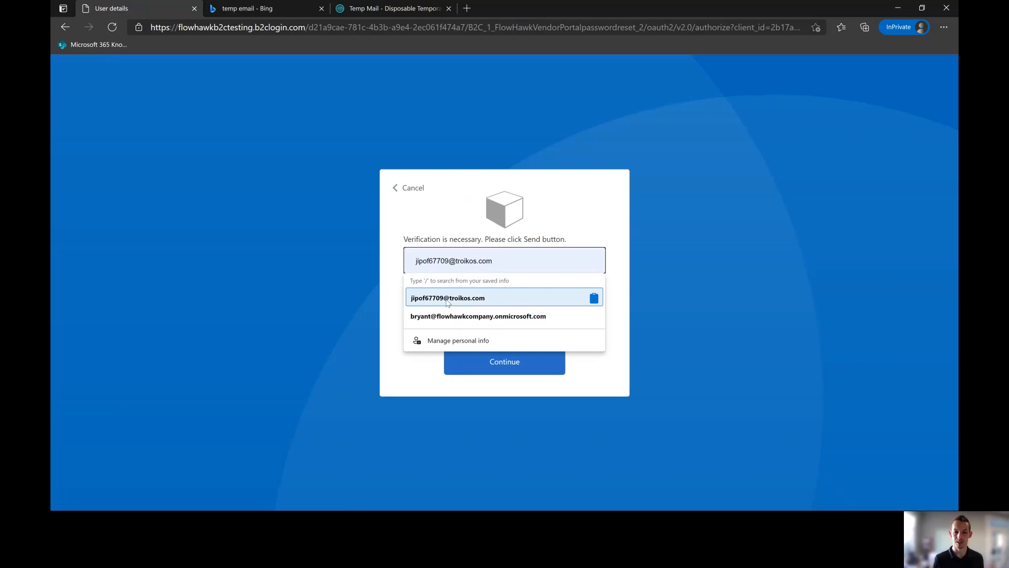
Step: Send a password-reset code to the vendor's email and locate the newest verification email in Temp Mail
click(417, 298)
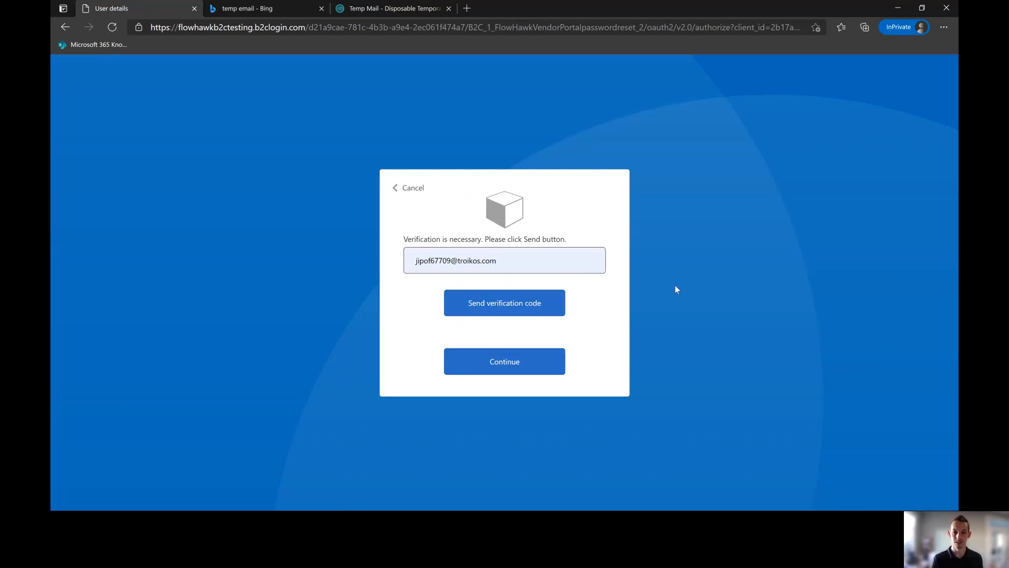
click(529, 310)
click(414, 11)
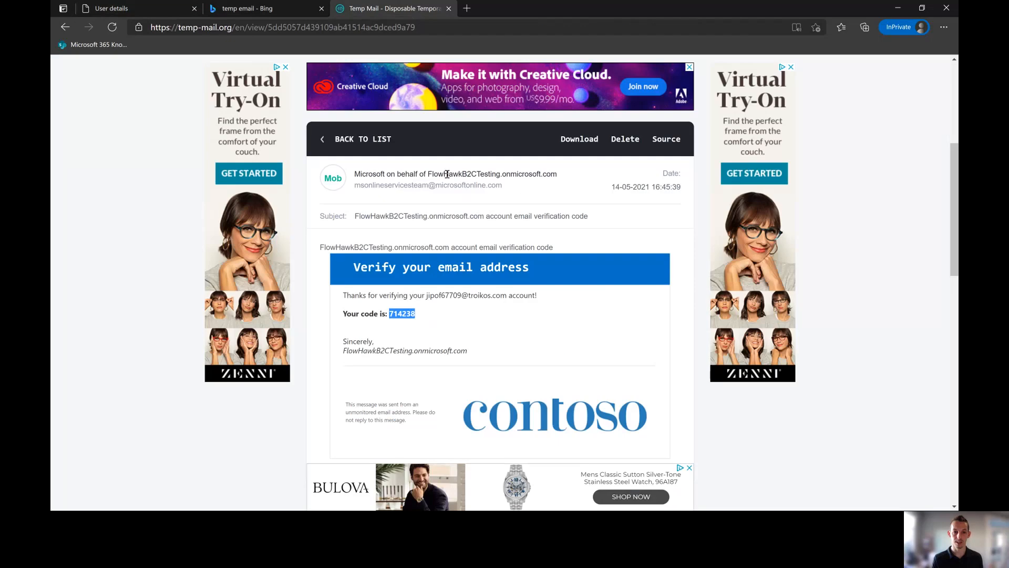
click(348, 139)
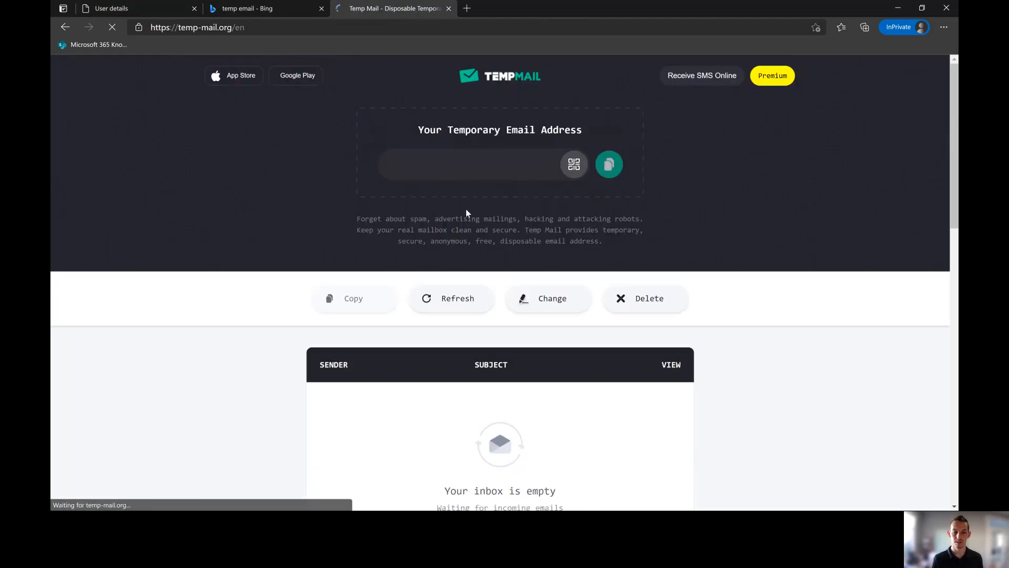
scroll(450, 270, down, 3)
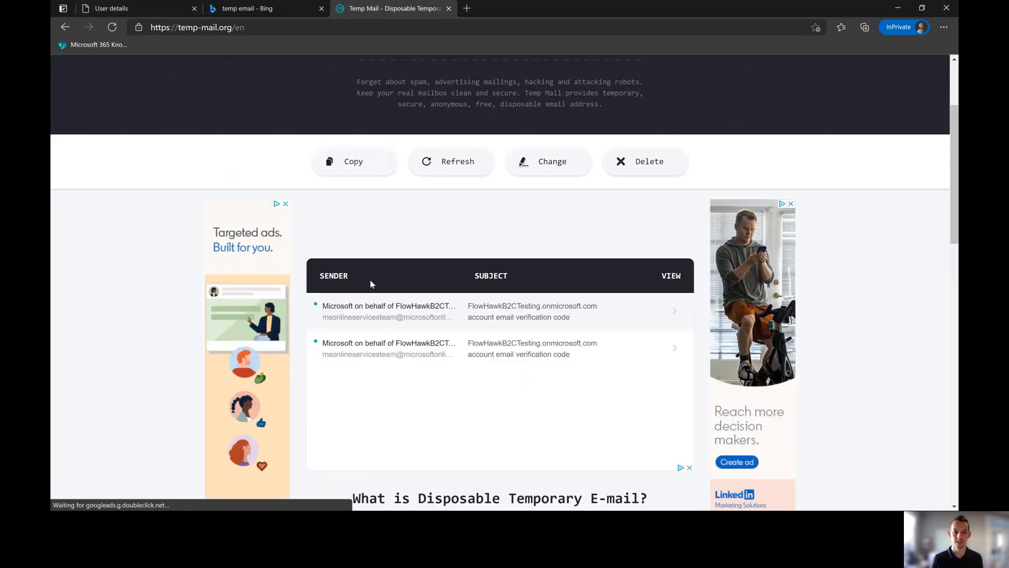
click(402, 323)
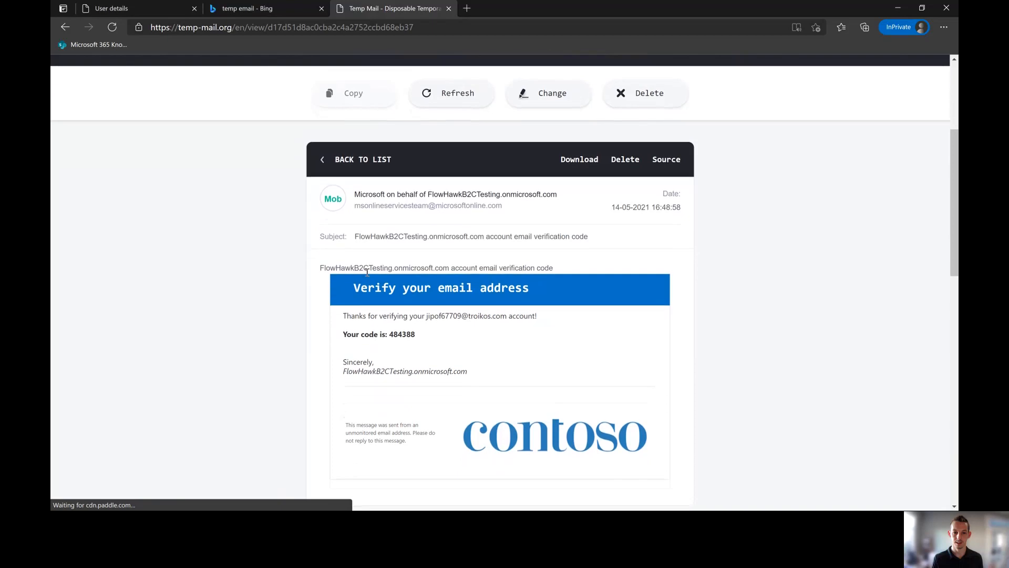
click(350, 277)
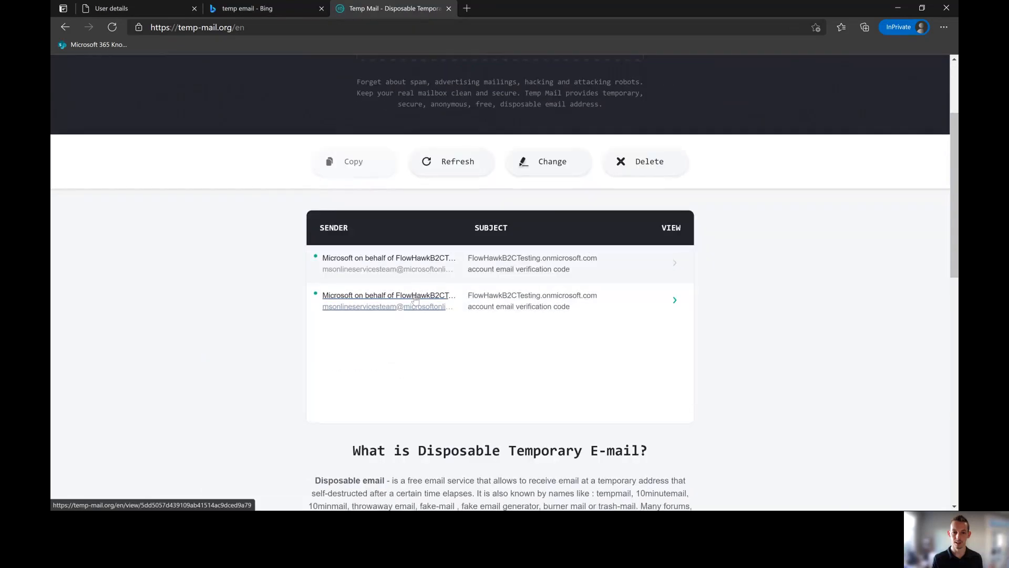
click(409, 347)
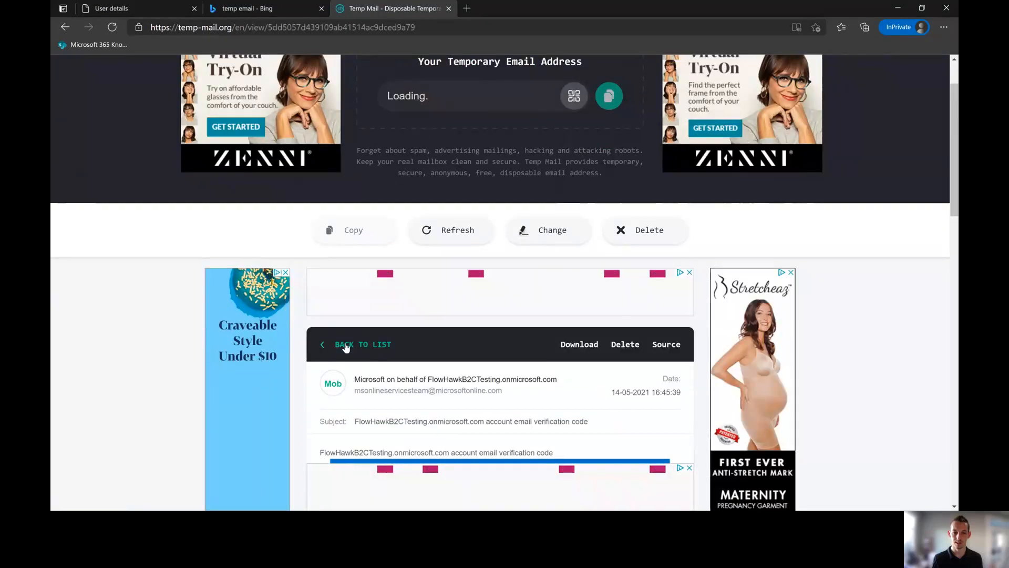
click(346, 347)
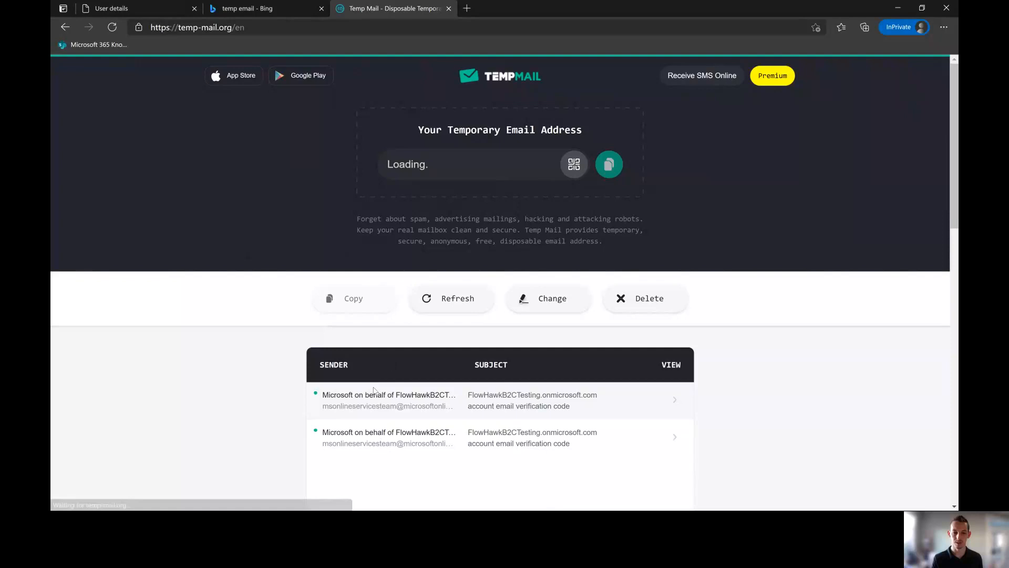
click(375, 393)
Step: Select the code in the newest email and return to the password-reset page
scroll(396, 410, down, 3)
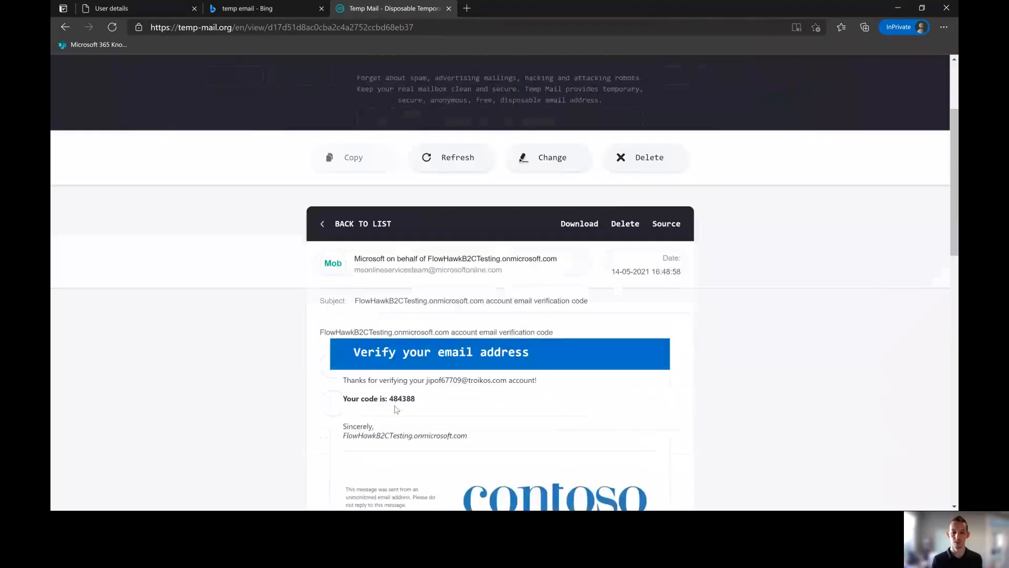
scroll(396, 410, down, 1)
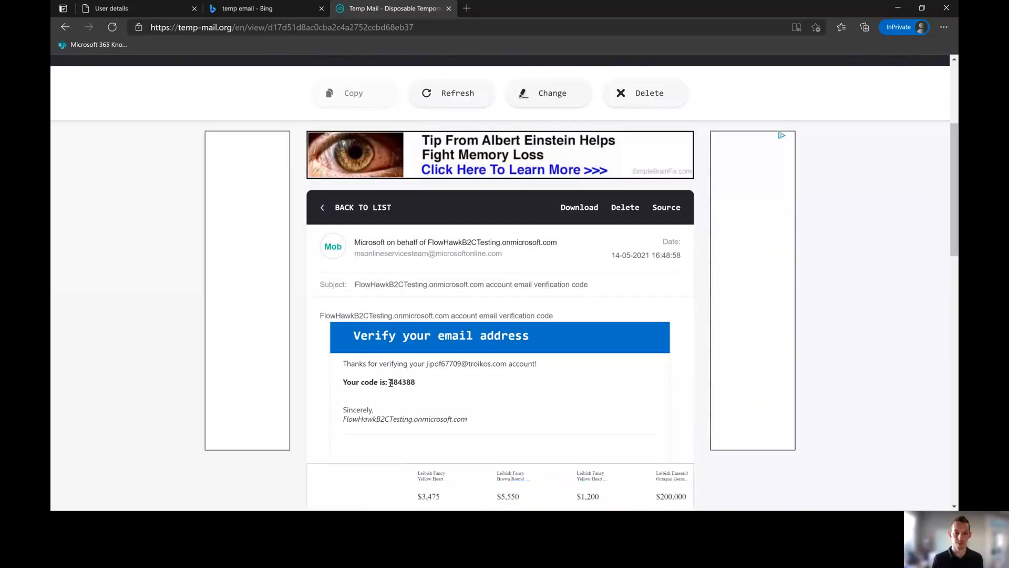
drag(389, 382, 415, 383)
key(ctrl+c)
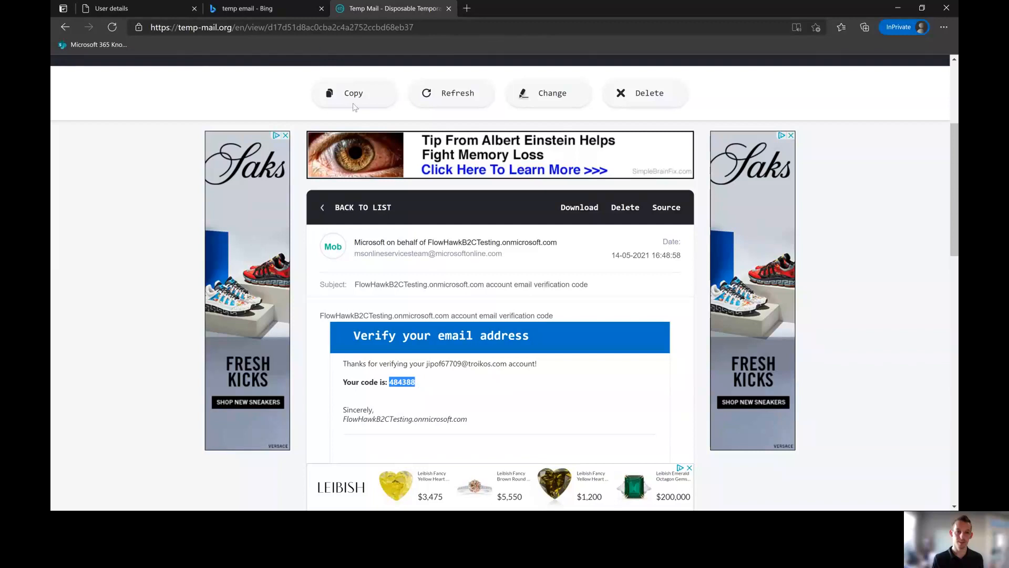
click(121, 8)
Step: Paste the emailed verification code into Azure AD B2C and verify the email address
click(545, 292)
key(ctrl+v)
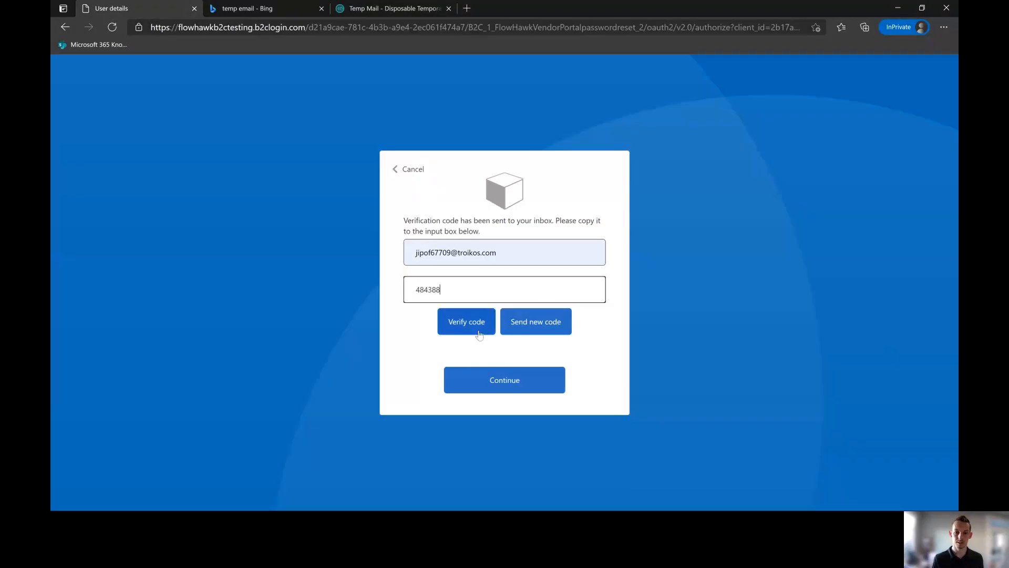
click(479, 334)
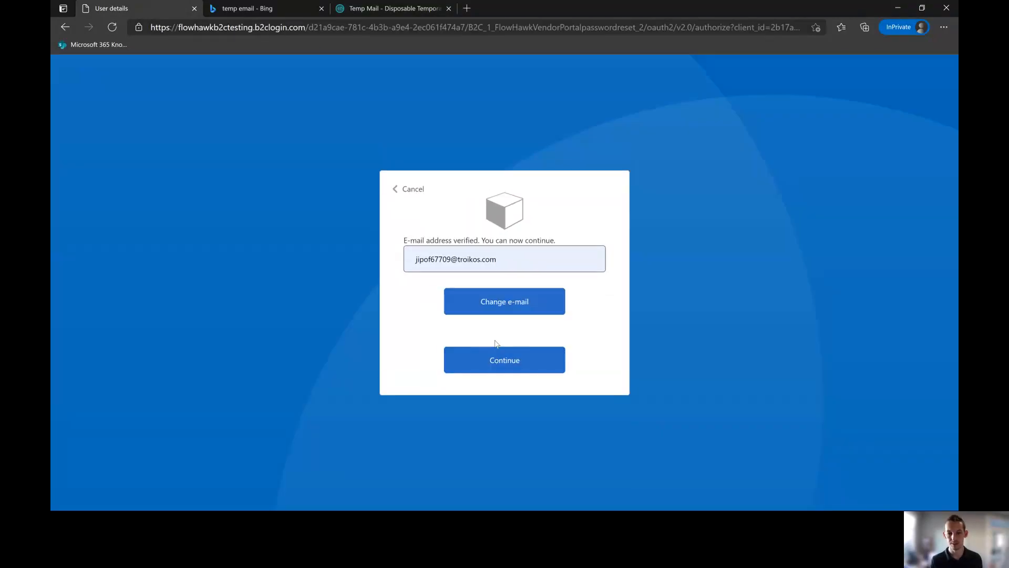
click(488, 361)
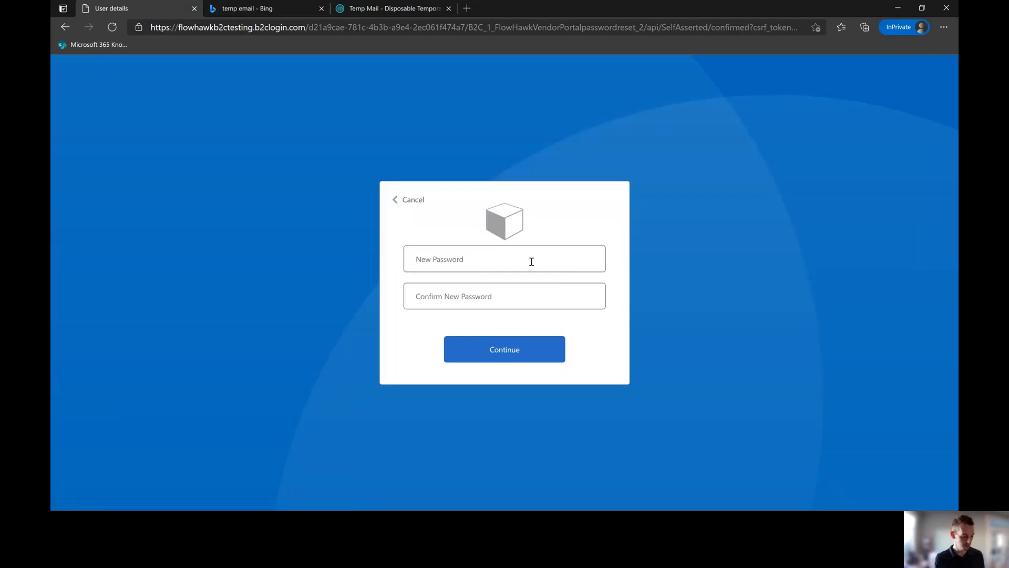
Step: Enter the new account password, confirm it, and submit the reset
text(P)
text(•••)
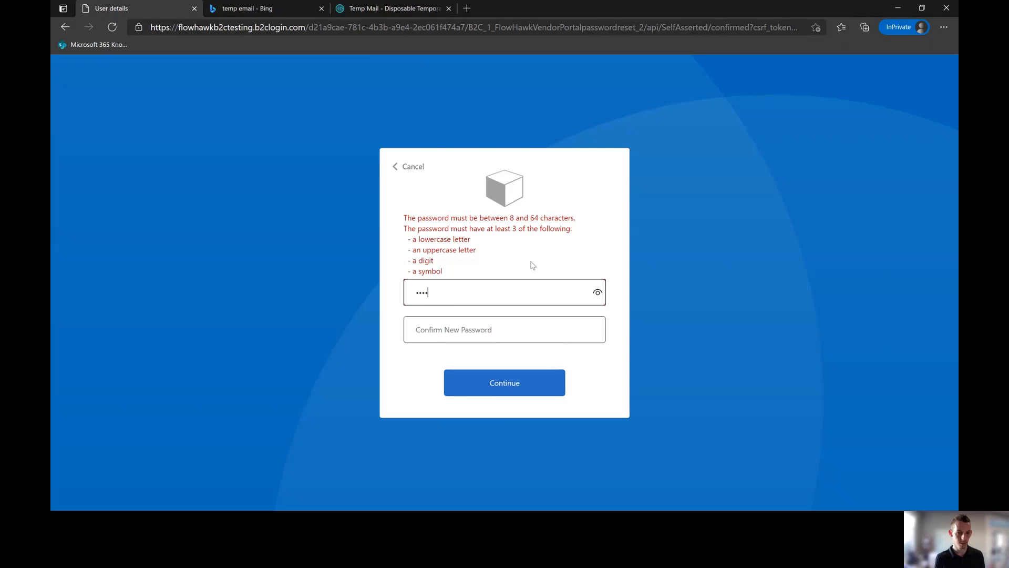
text(••••)
key(Tab)
text(•)
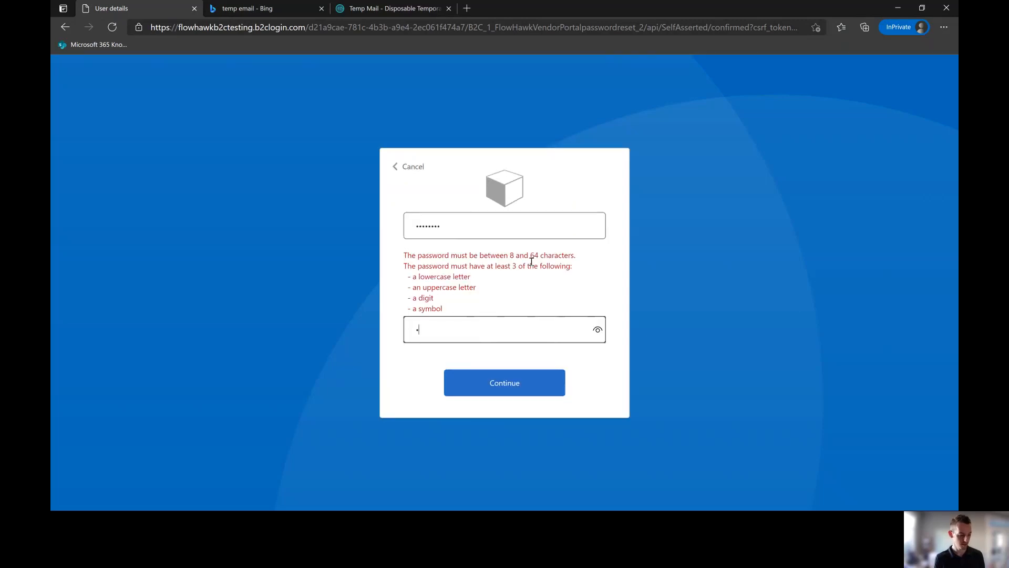
text(•••••)
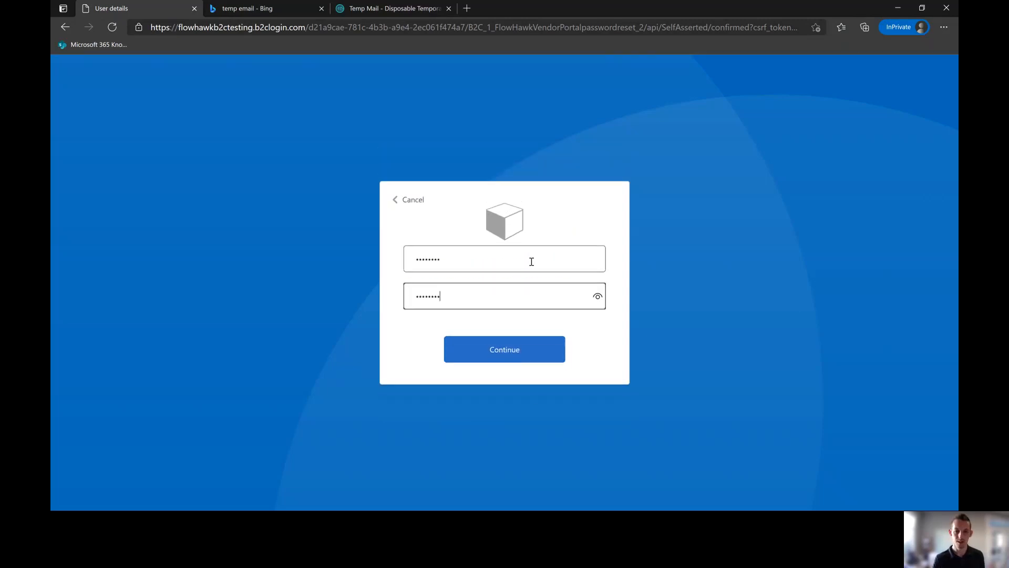
click(513, 355)
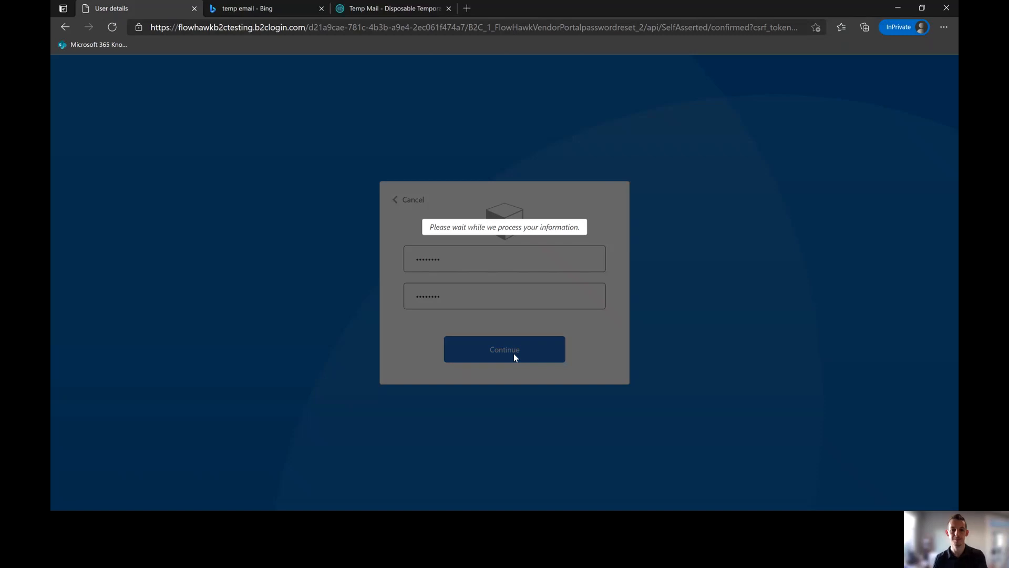